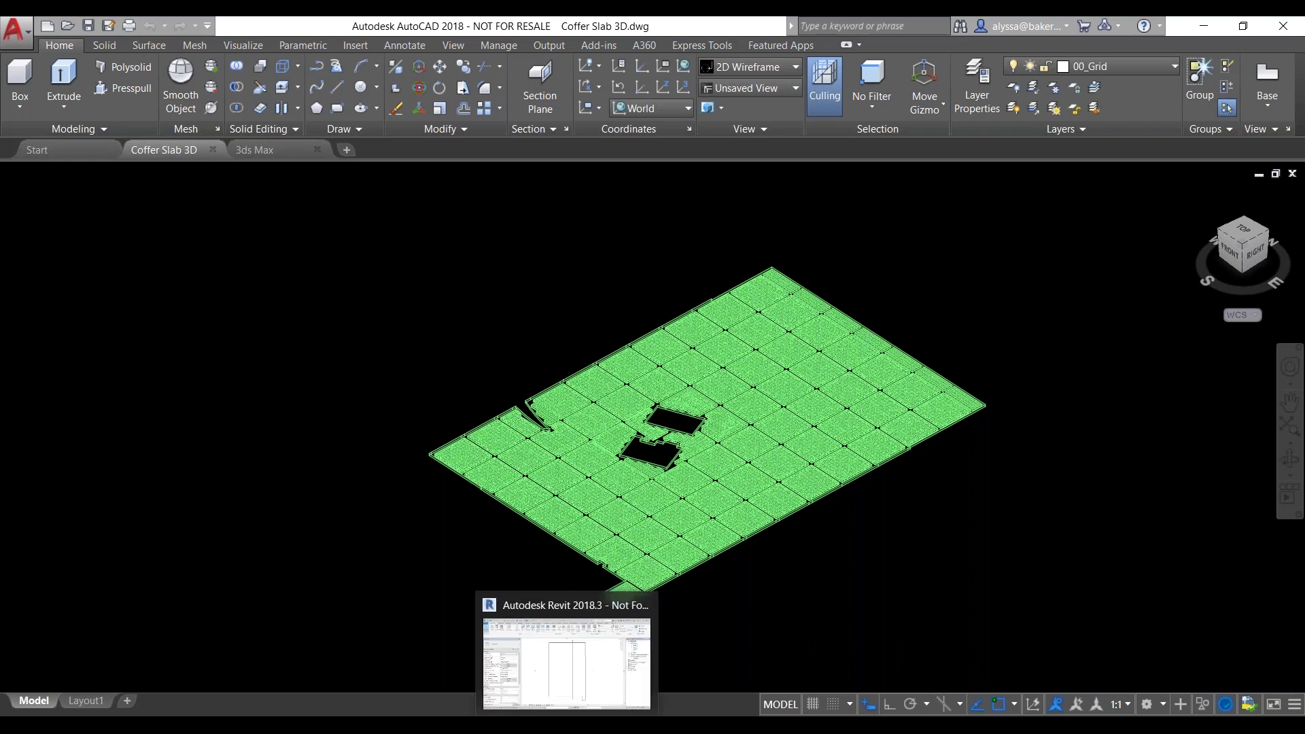
Switch to the Test Project in Revit and show the commands for linking and importing files.
left_click(588, 710)
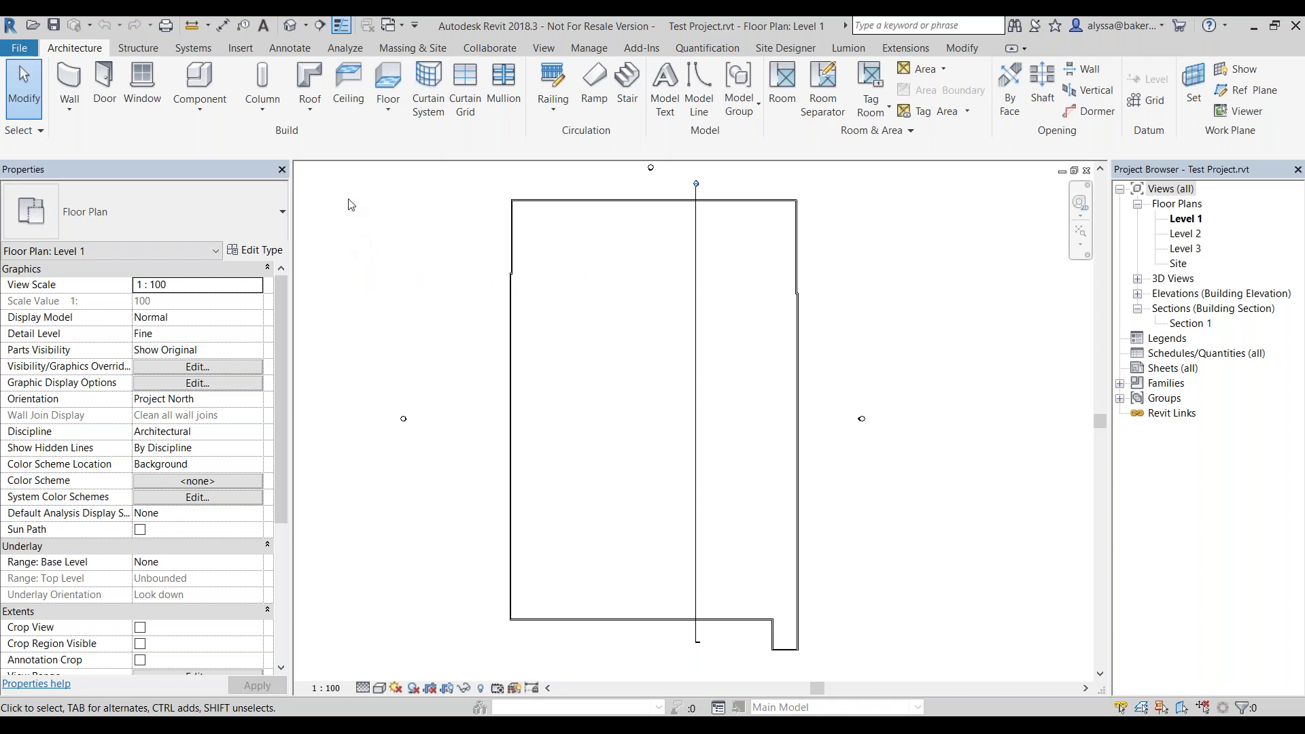
left_click(240, 48)
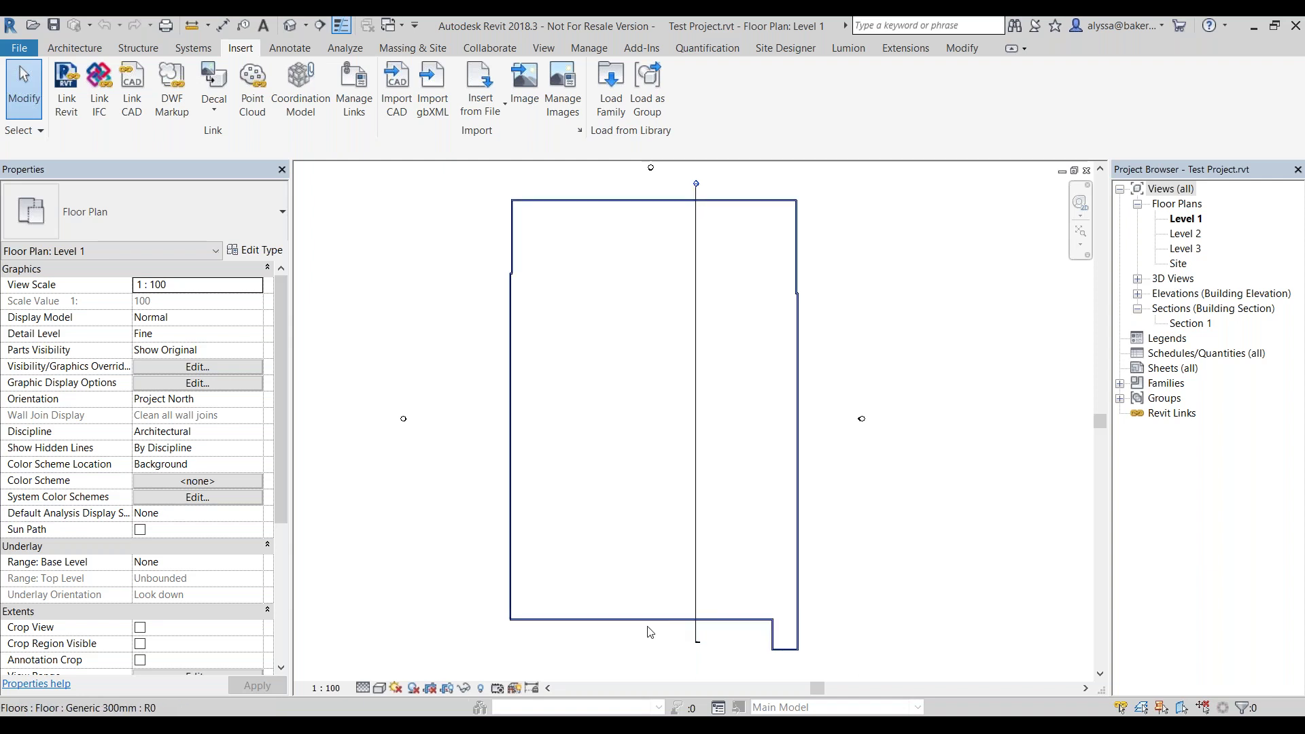
Switch to the Coffer Slab 3D drawing in AutoCAD and examine the slab's coffer panels and outer edge up close.
left_click(524, 725)
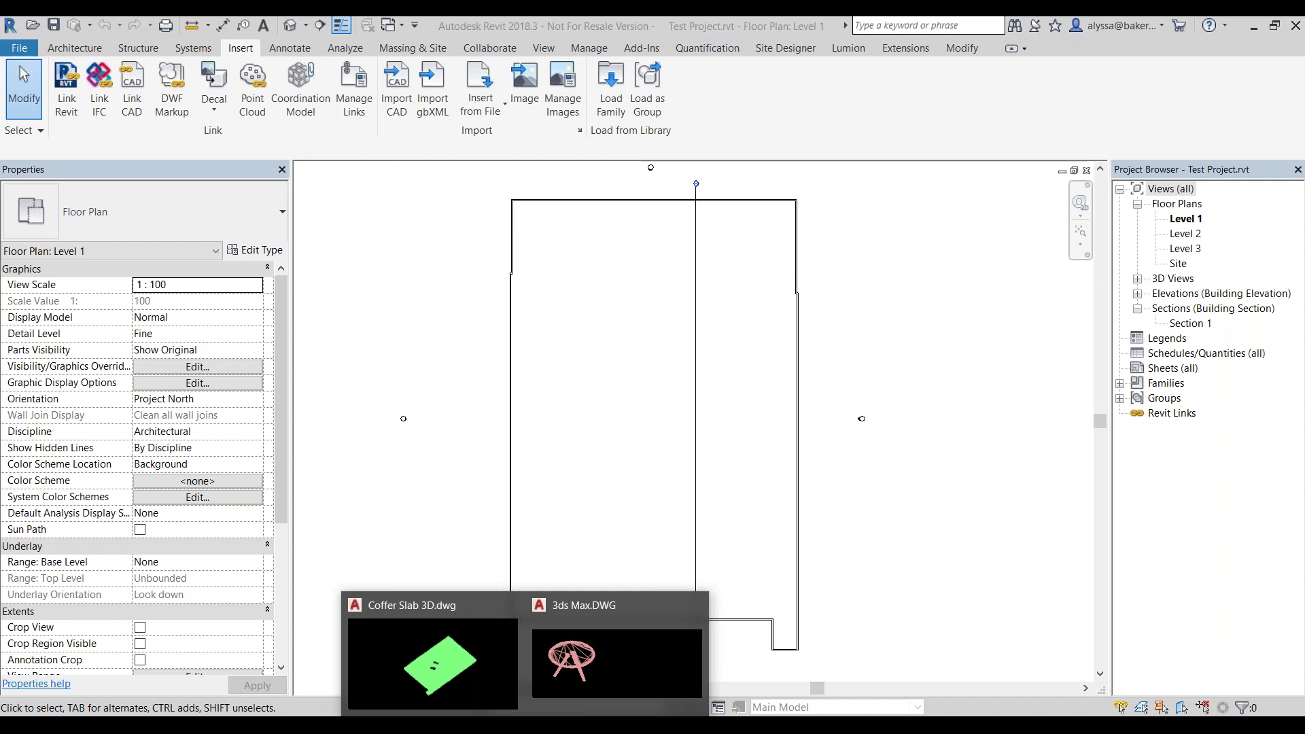
left_click(492, 687)
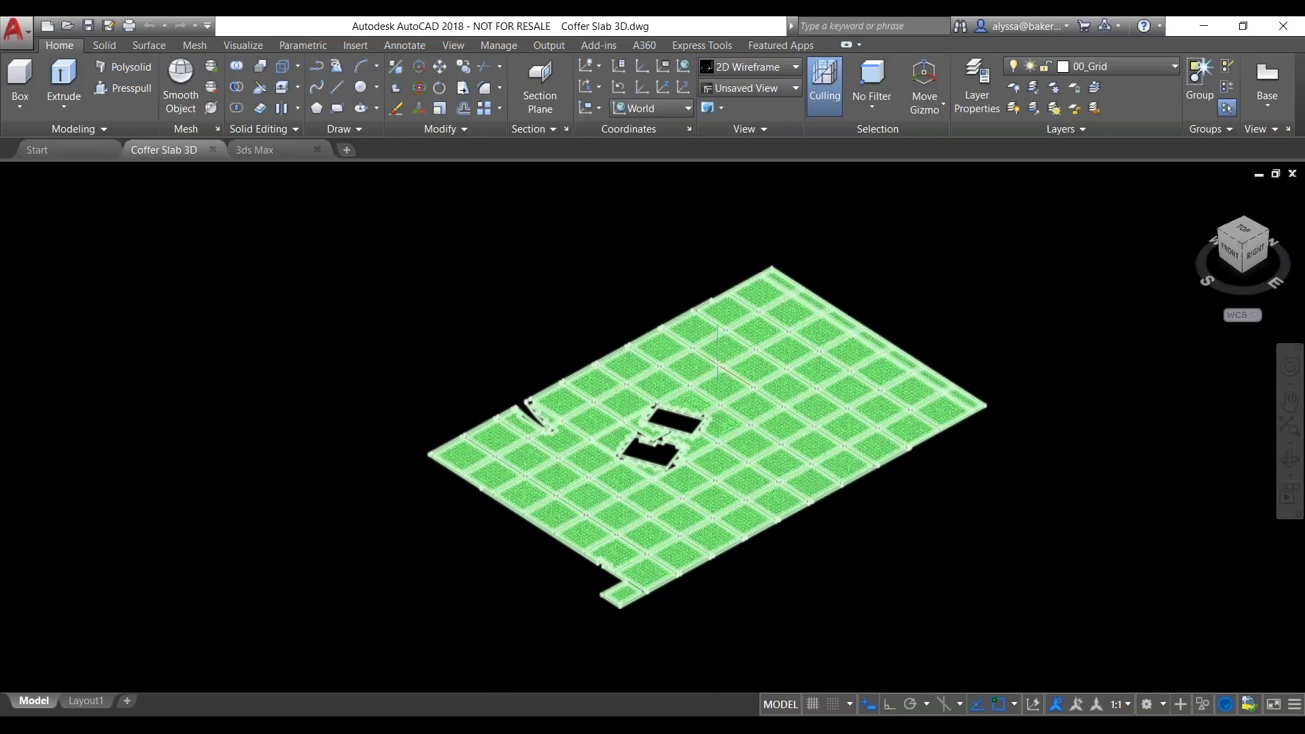
scroll(589, 644, "up", 3)
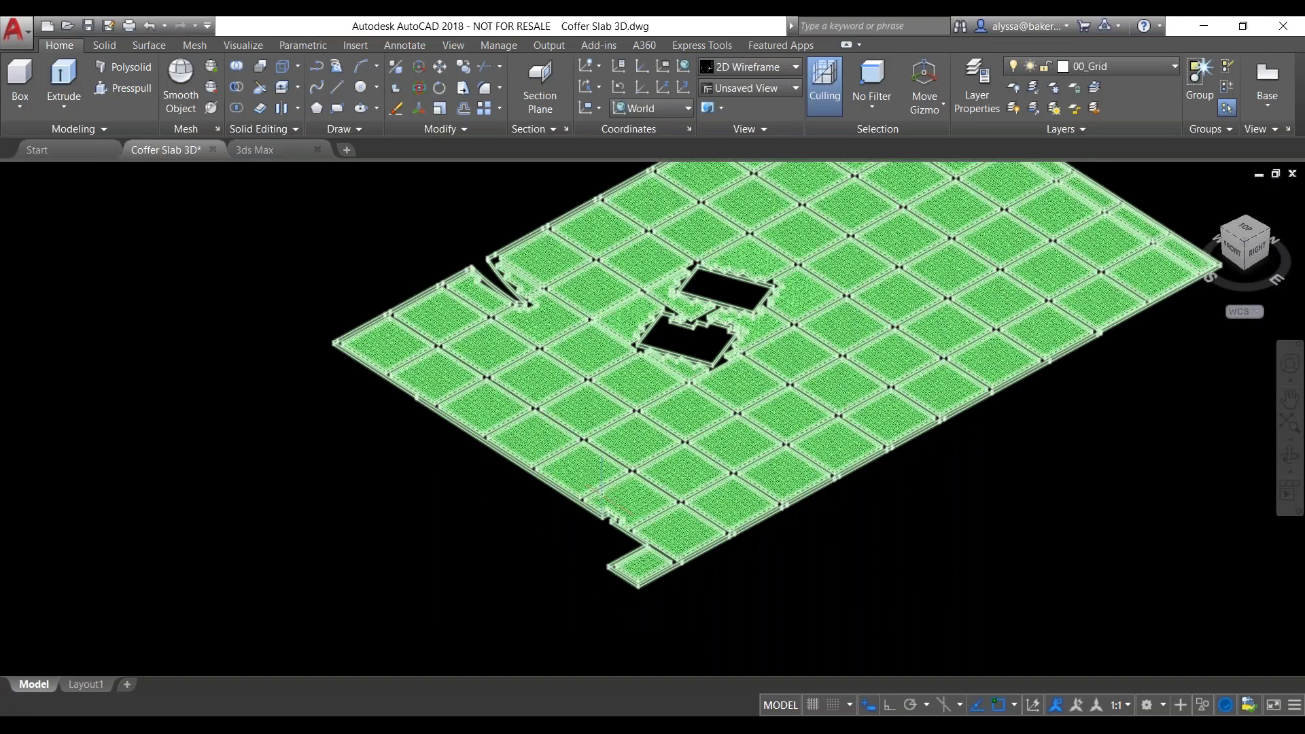
scroll(601, 489, "up", 5)
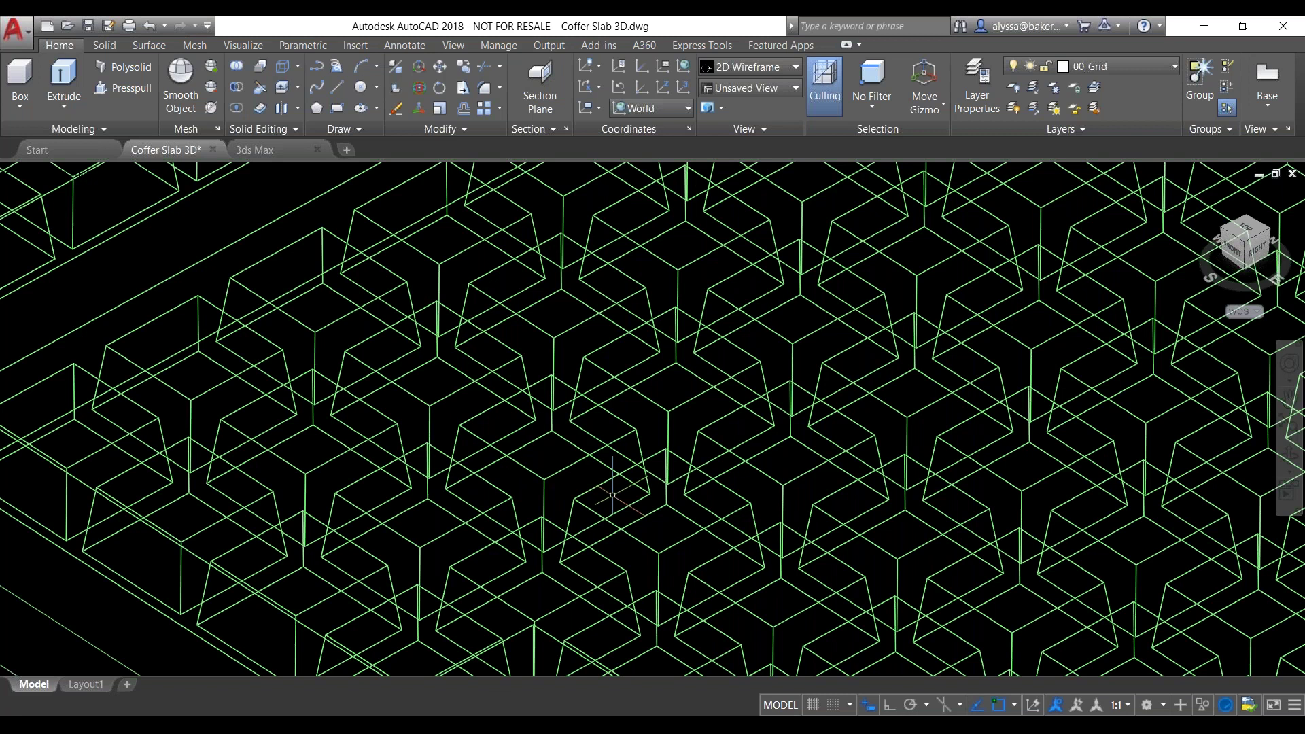
scroll(612, 494, "down", 5)
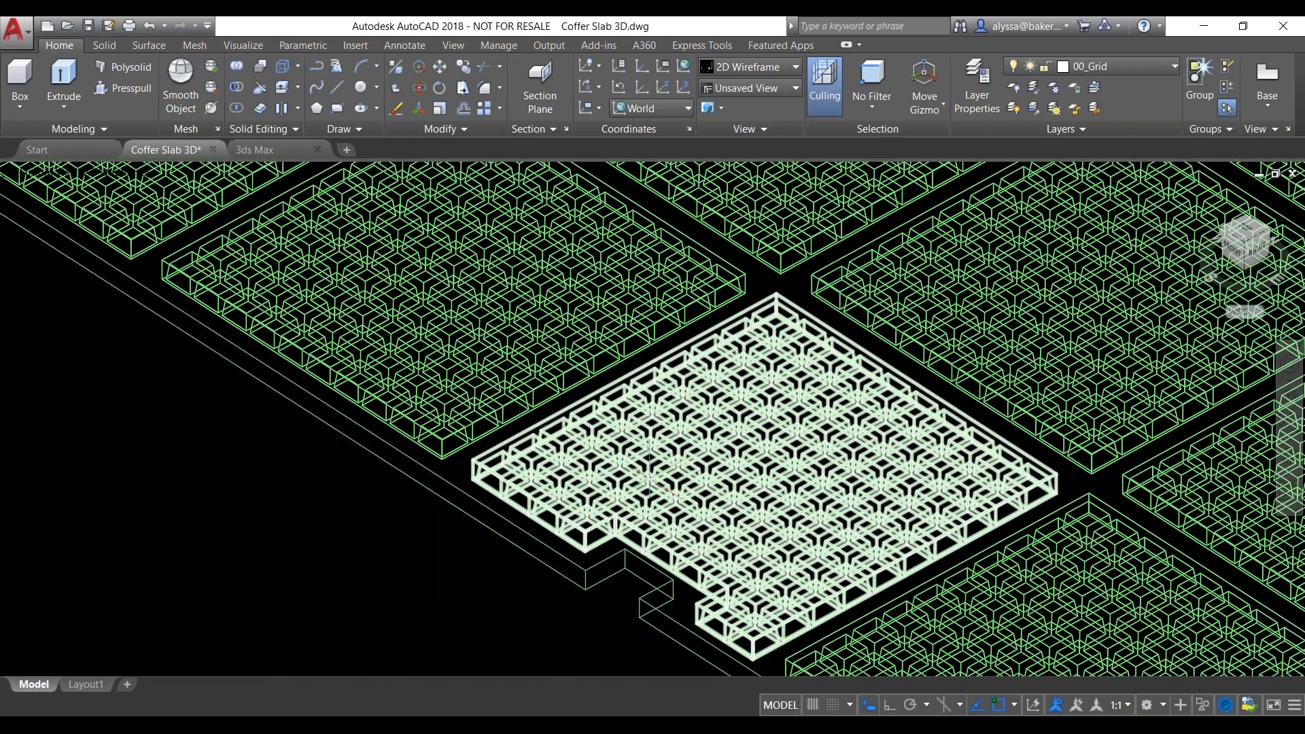
scroll(649, 476, "up", 4)
middle_click_drag(649, 476, 630, 534)
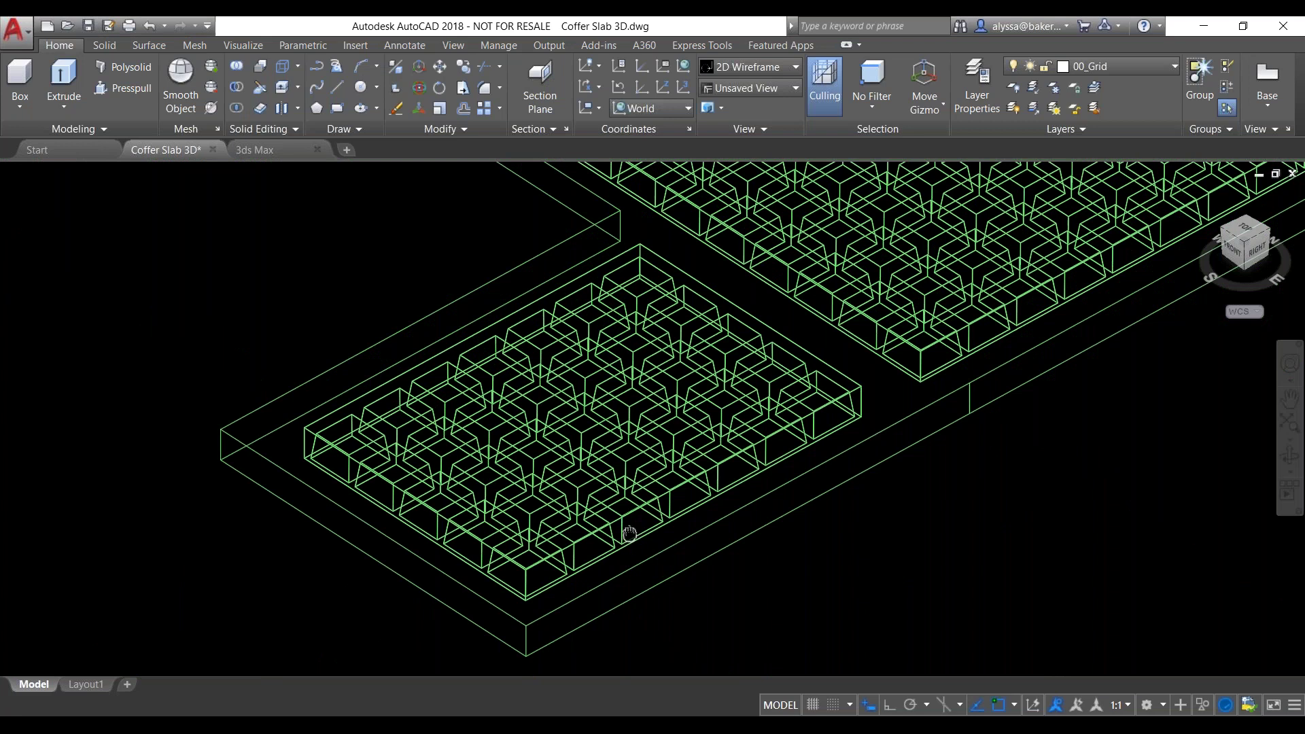
scroll(630, 534, "up", 2)
scroll(875, 481, "down", 3)
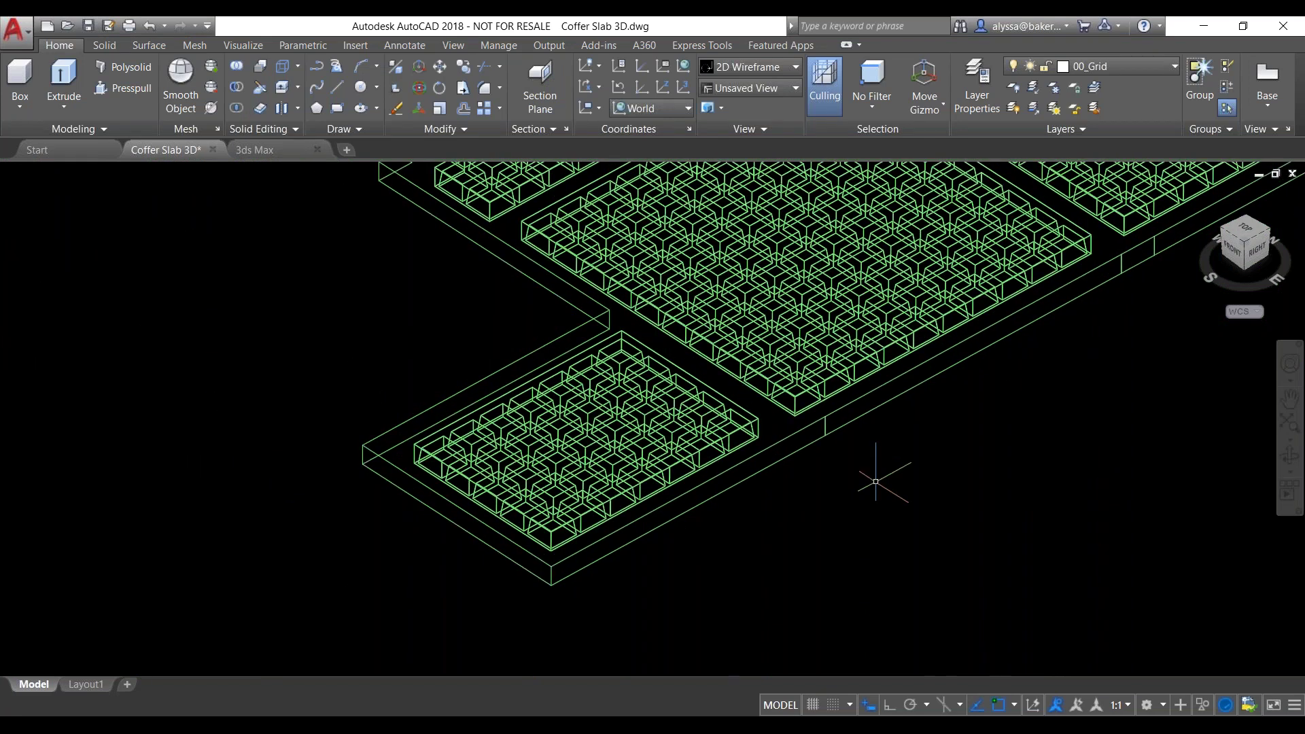
scroll(875, 481, "down", 2)
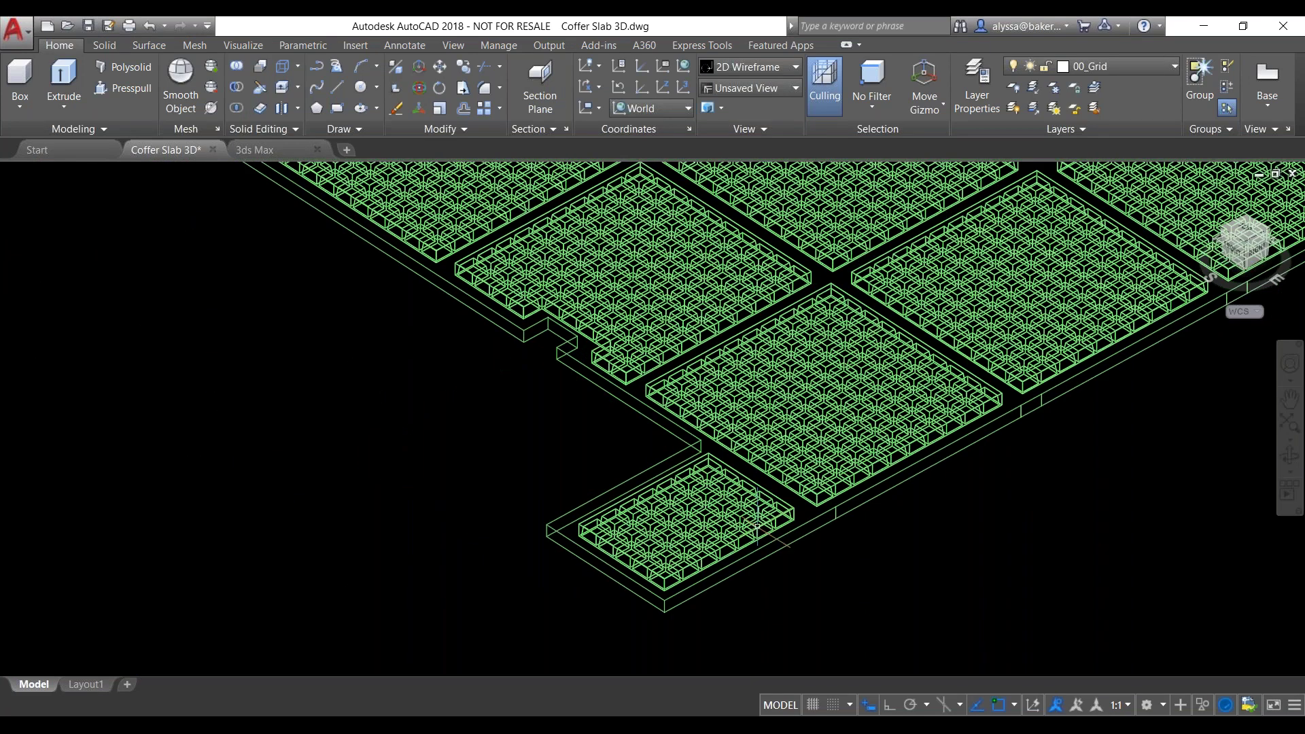
middle_click_drag(757, 526, 603, 575)
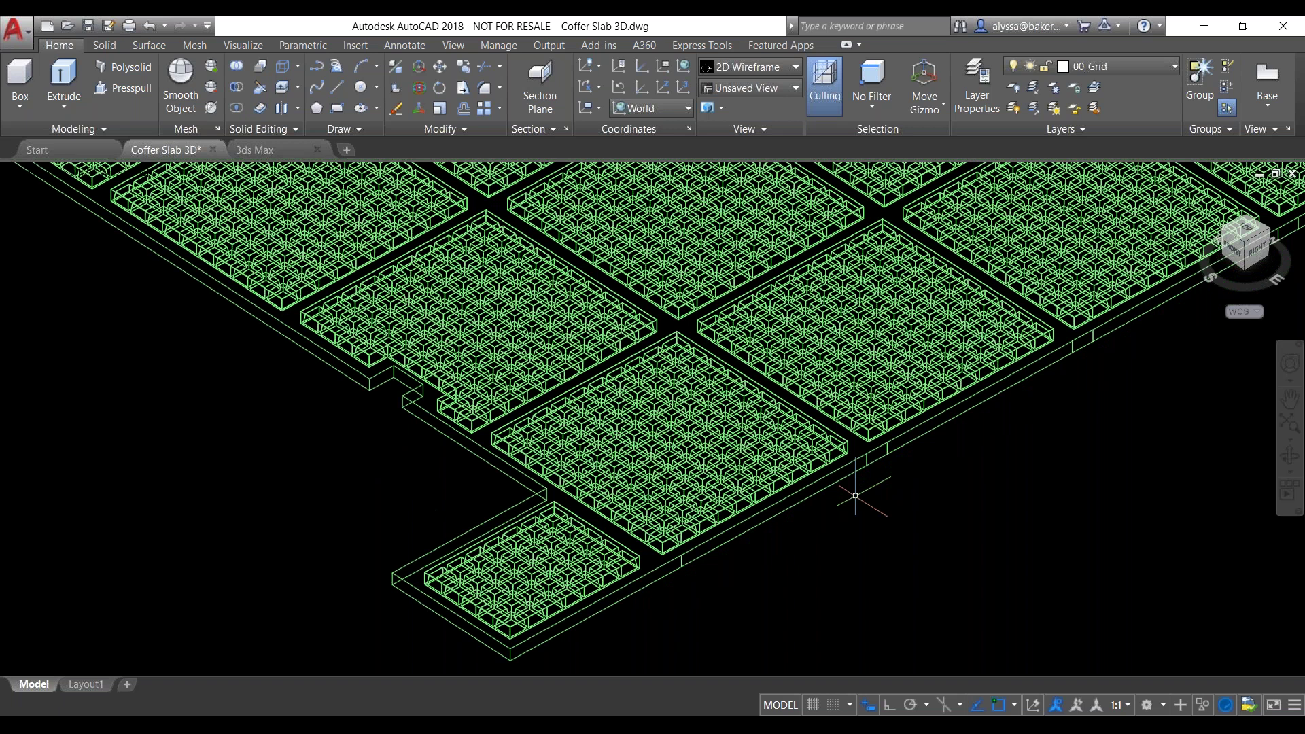
Inspect the beam frame and the coffer panel at the notched slab edge by selecting each in turn, clearing the selection after each.
left_click(855, 495)
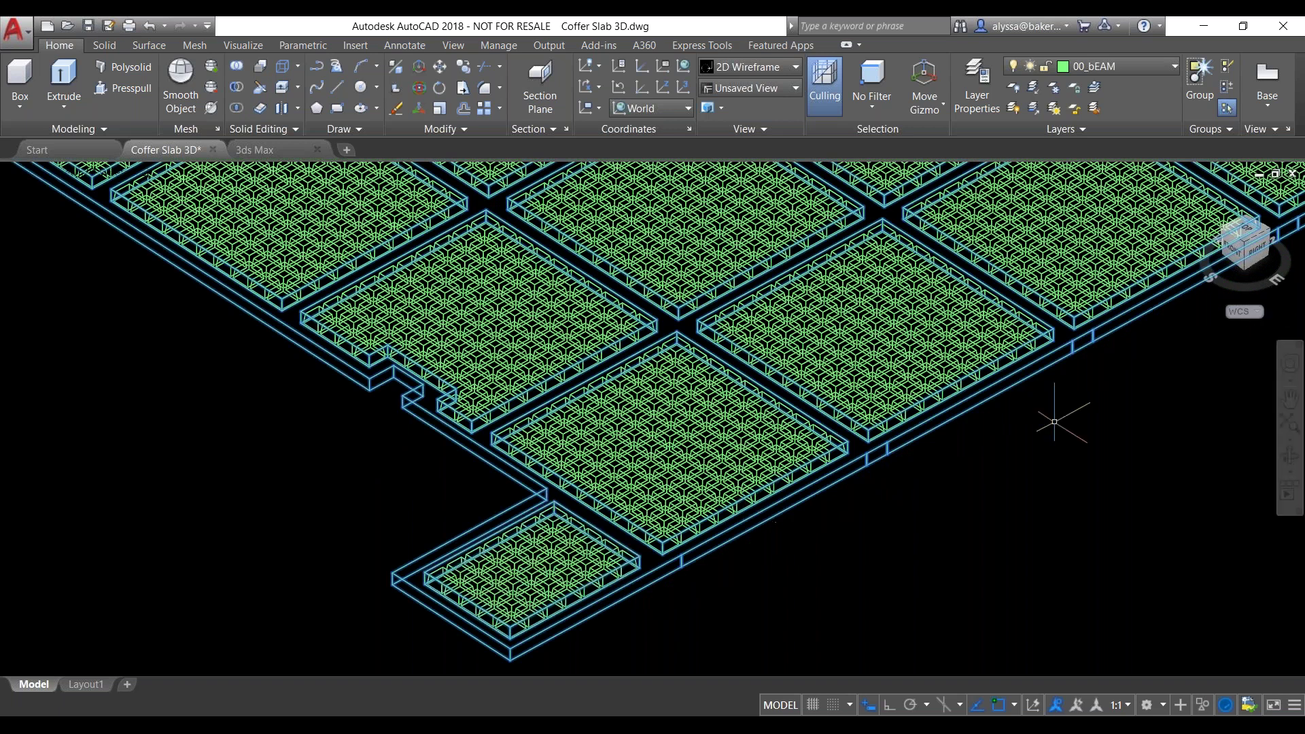
key("Escape")
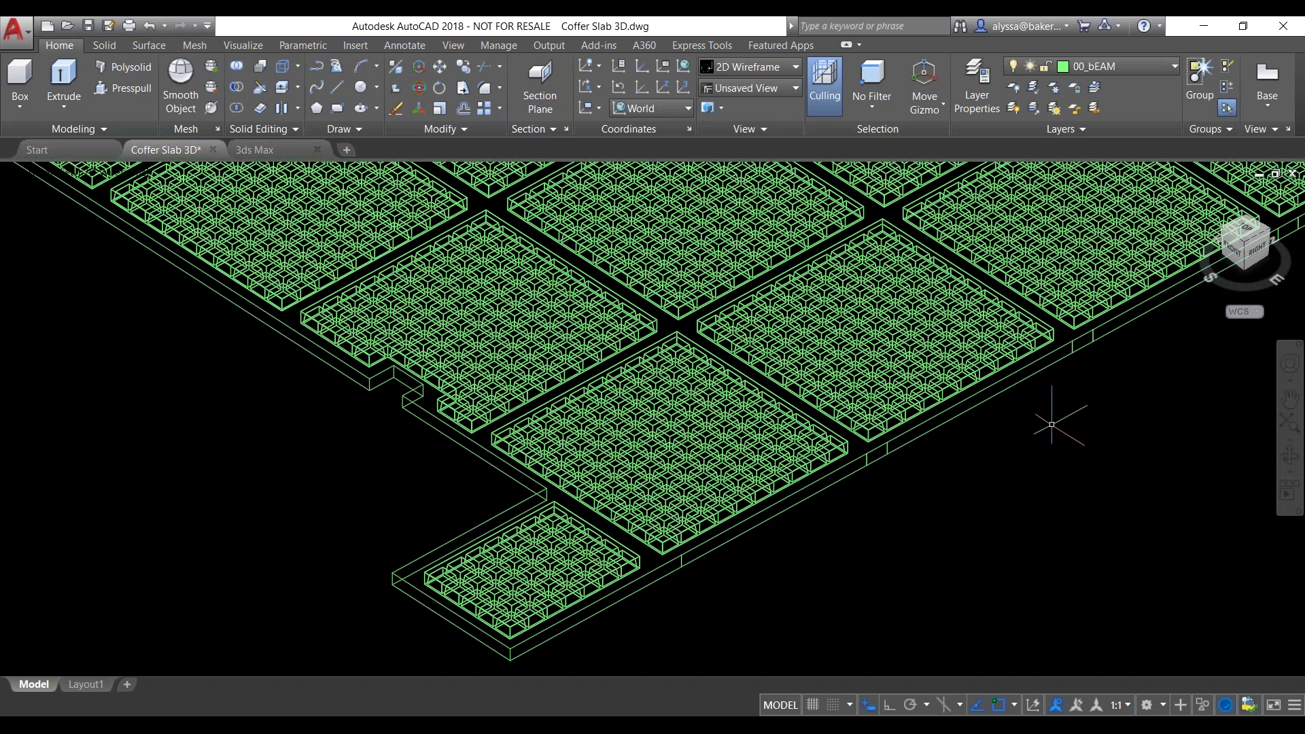
middle_click_drag(1051, 424, 995, 376)
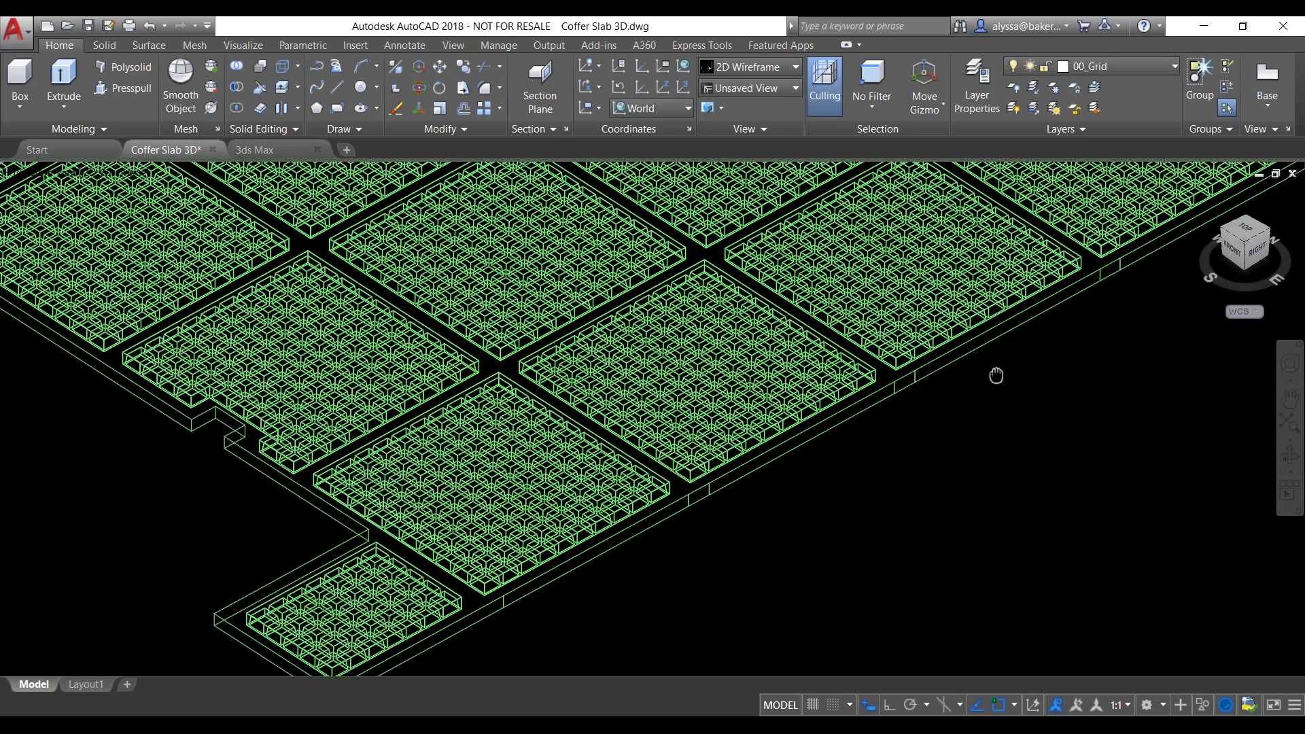
scroll(995, 376, "down", 5)
middle_click_drag(1097, 339, 1102, 458)
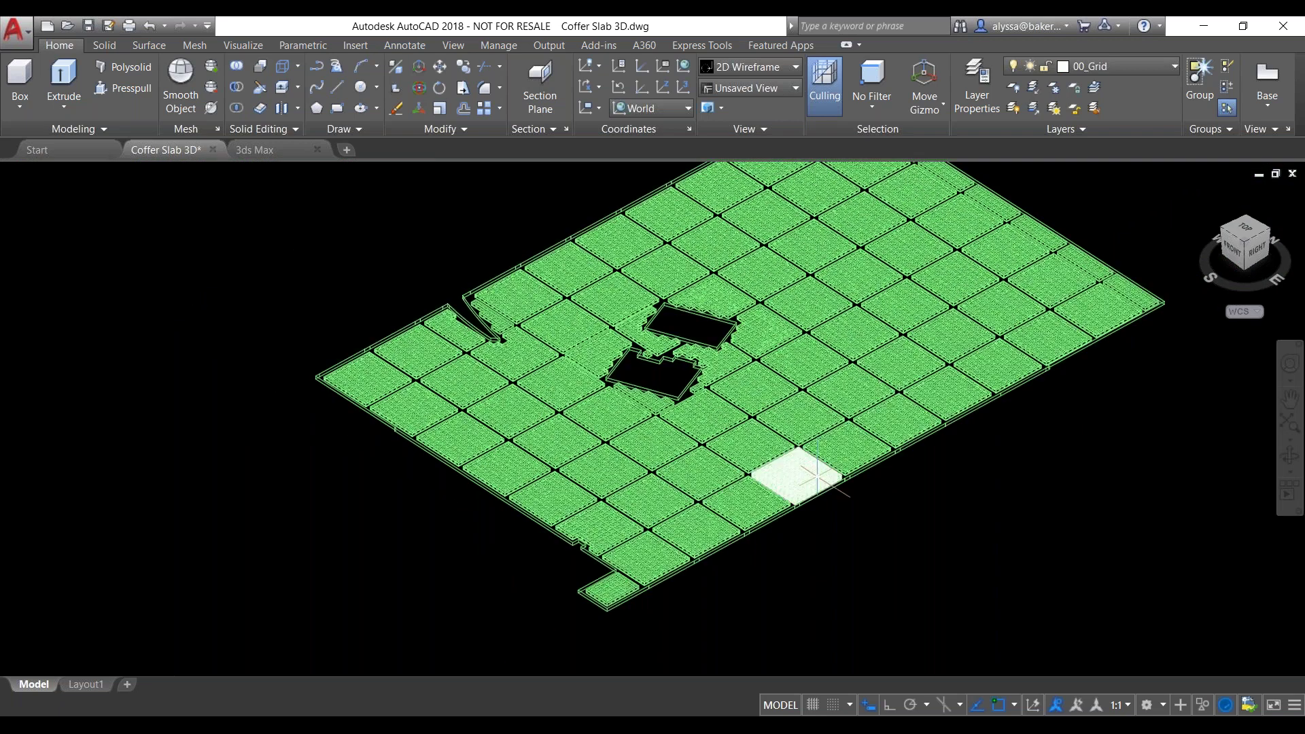
scroll(560, 570, "up", 5)
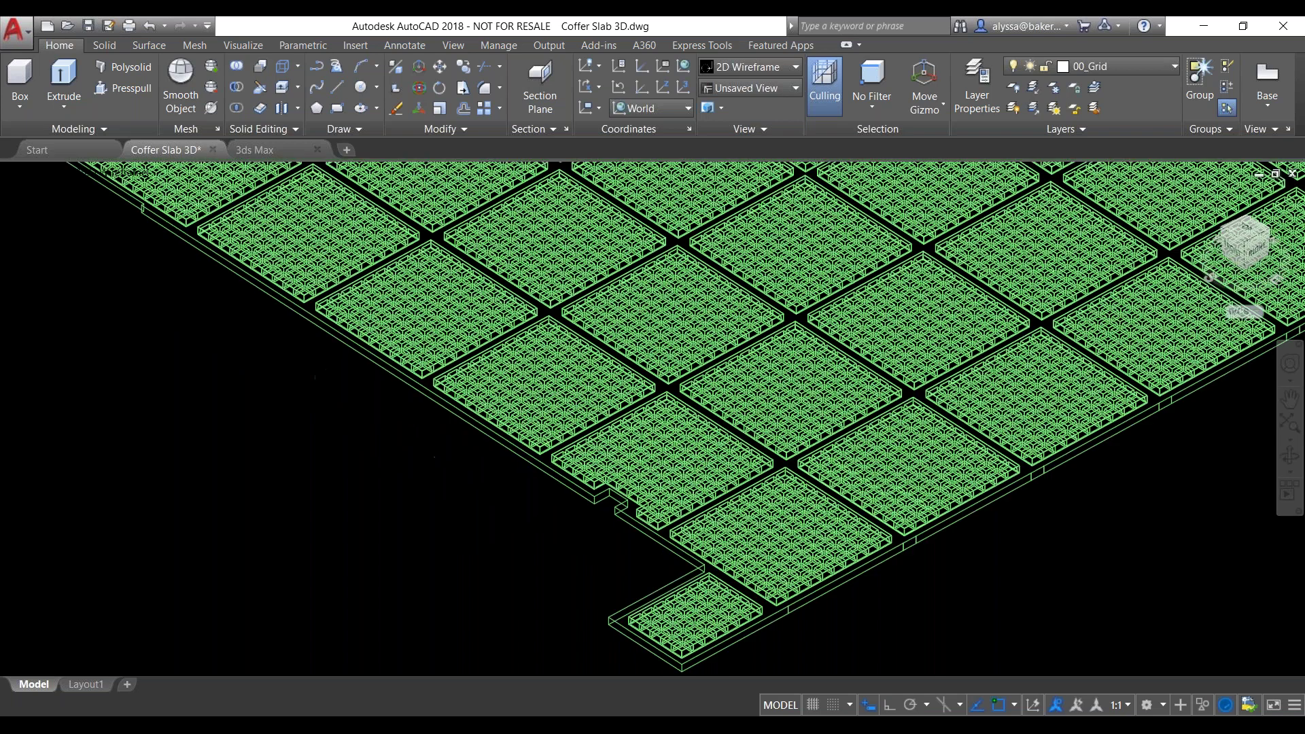
left_click(622, 473)
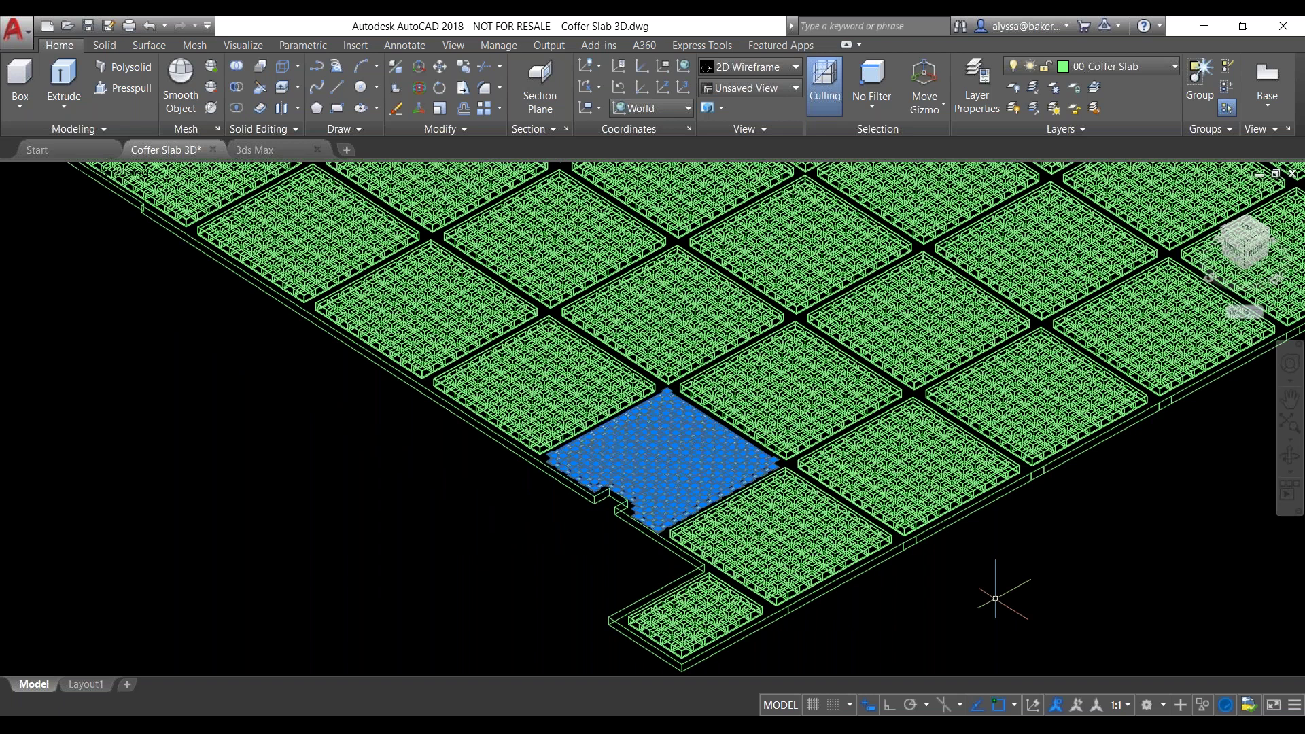
key("Escape")
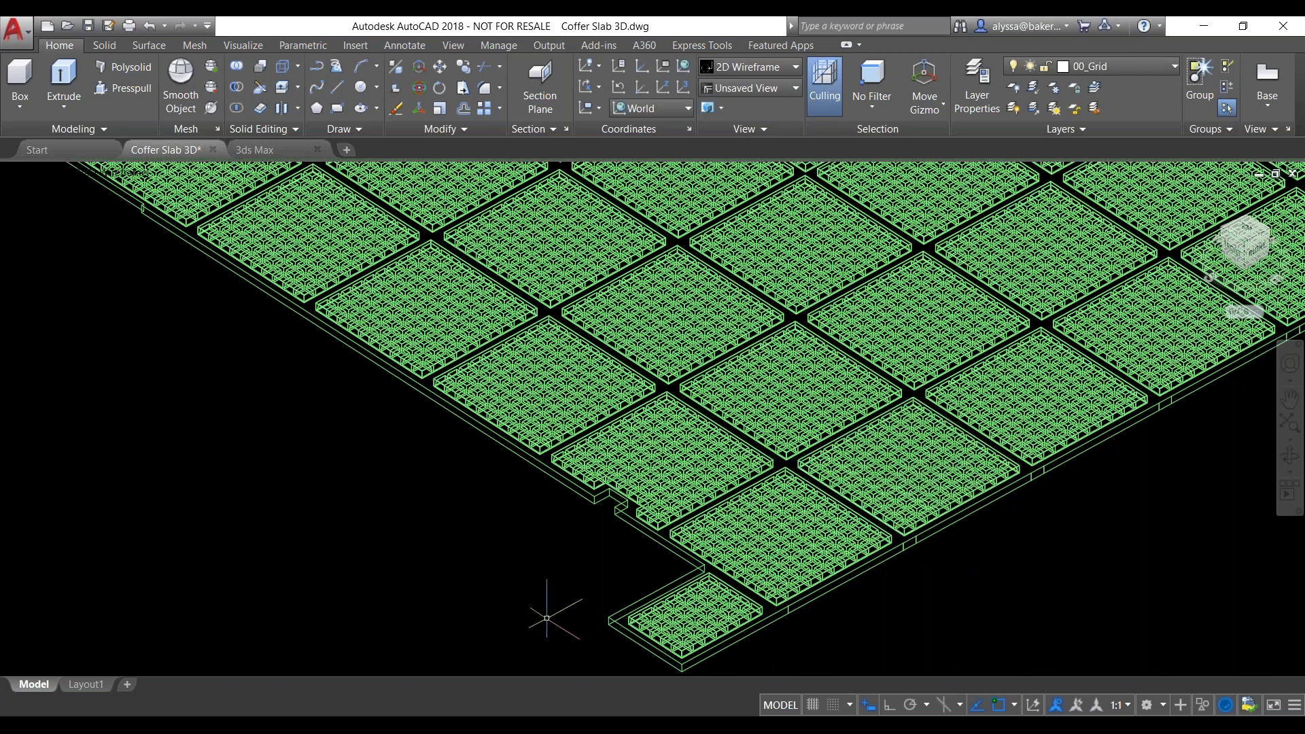
Switch back to Revit and create a new conceptual mass family from the Metric Mass.rft template.
left_click(551, 724)
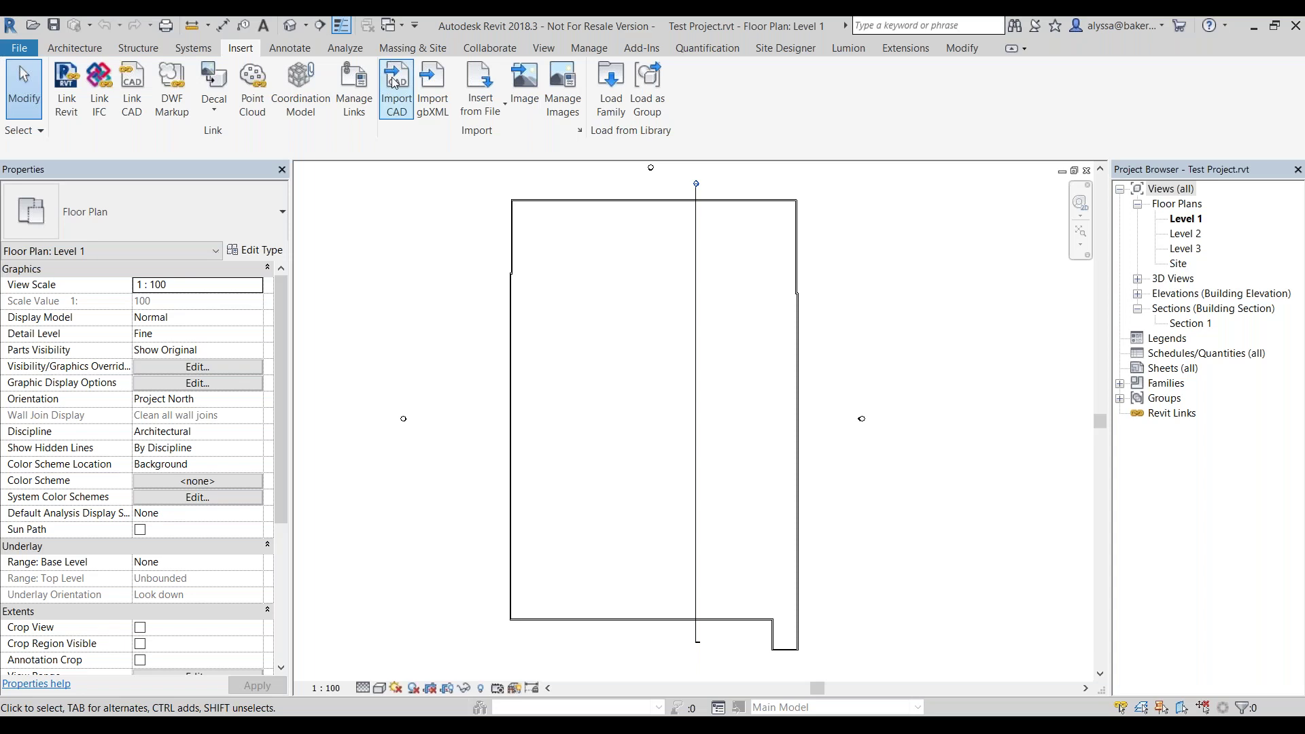
left_click(413, 47)
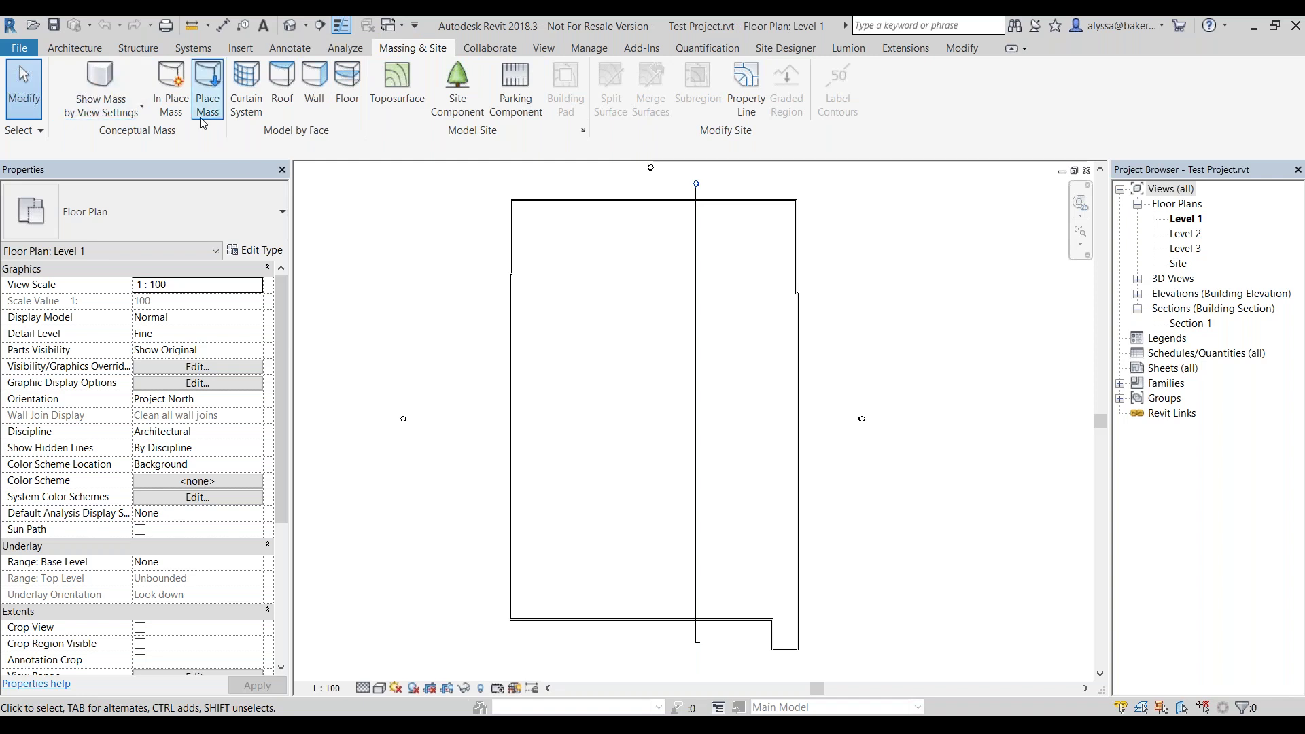
left_click(19, 51)
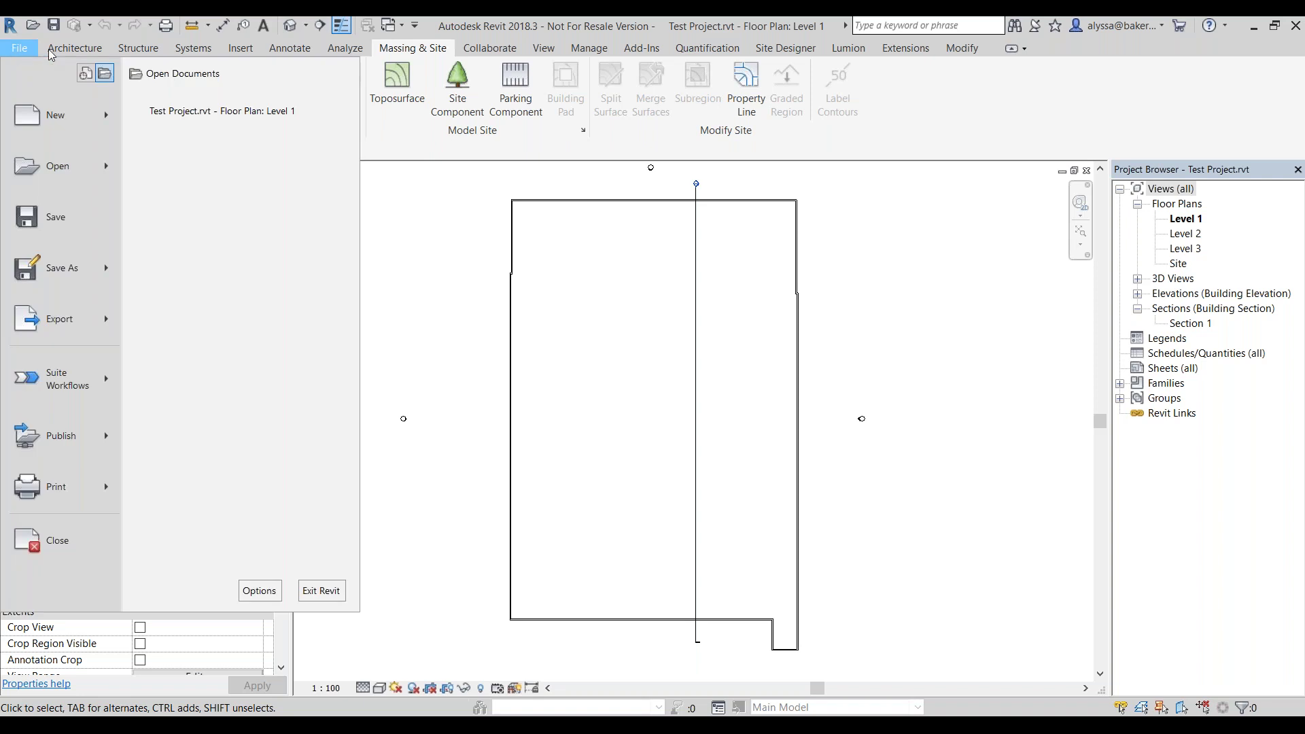
left_click(478, 268)
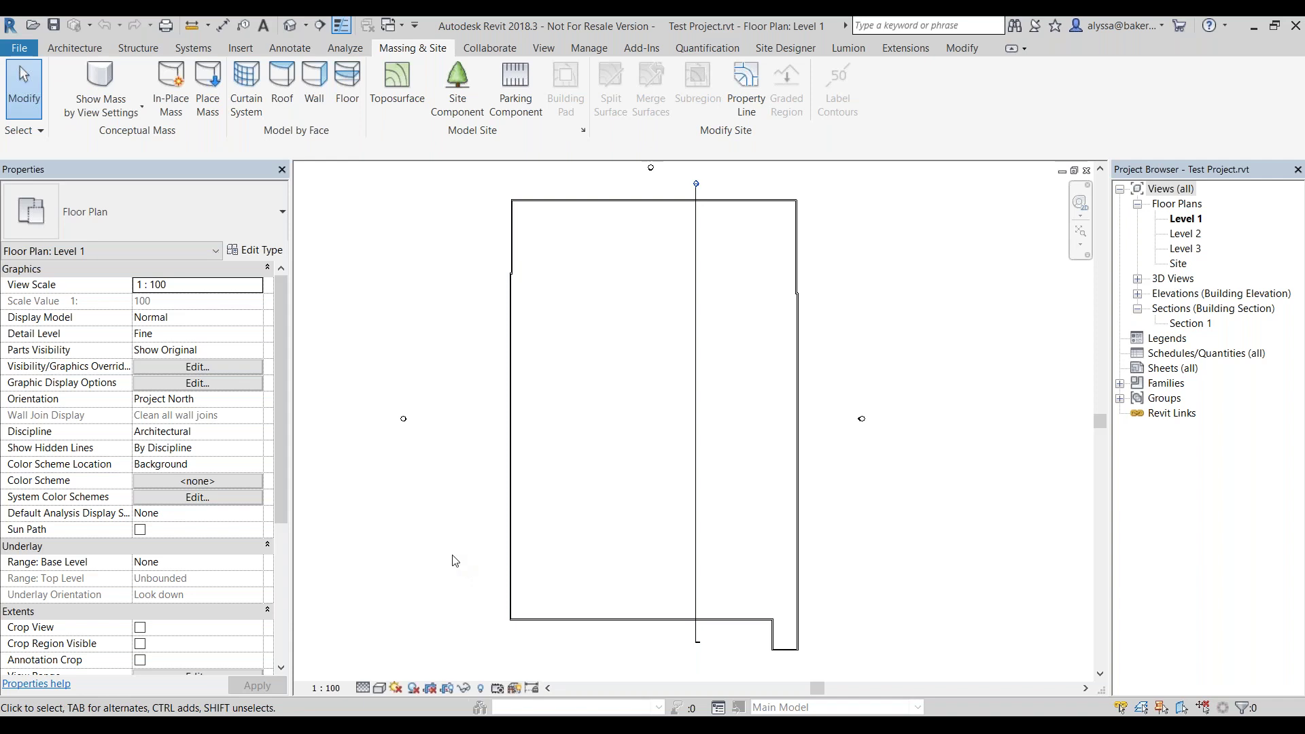
left_click(11, 51)
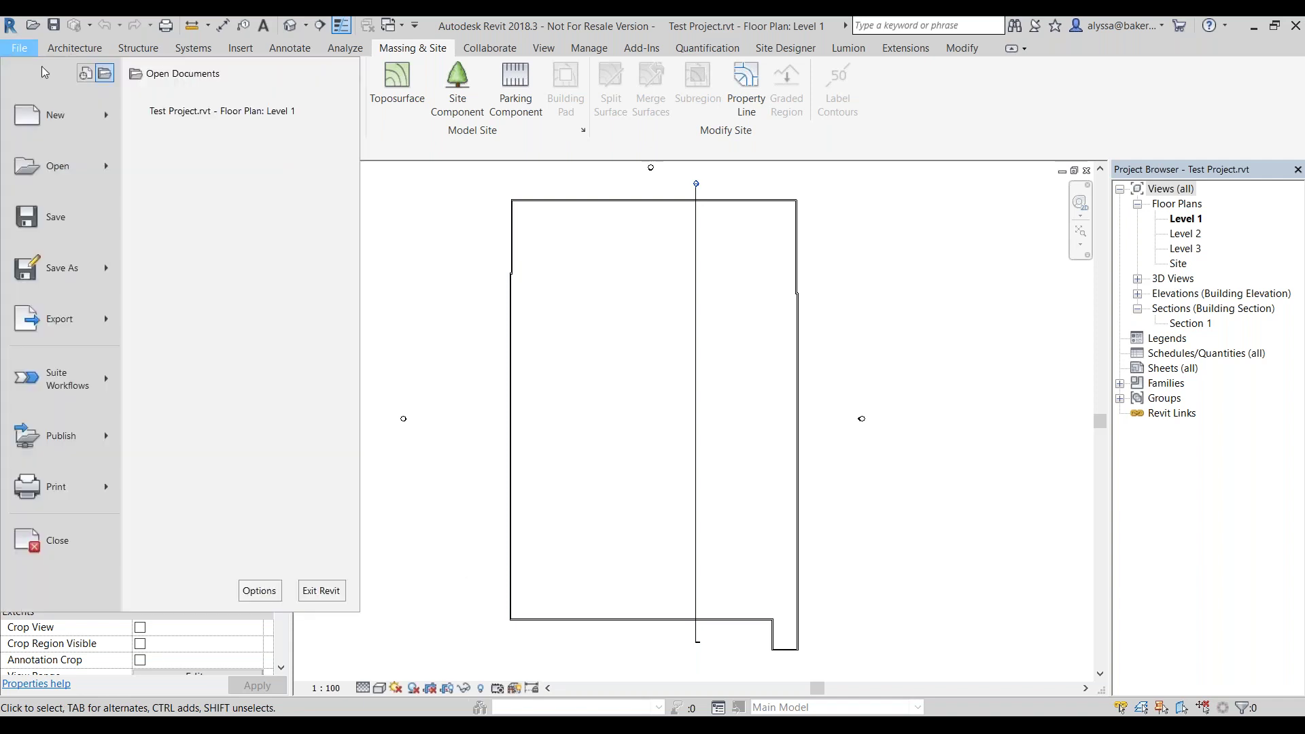
left_click(112, 117)
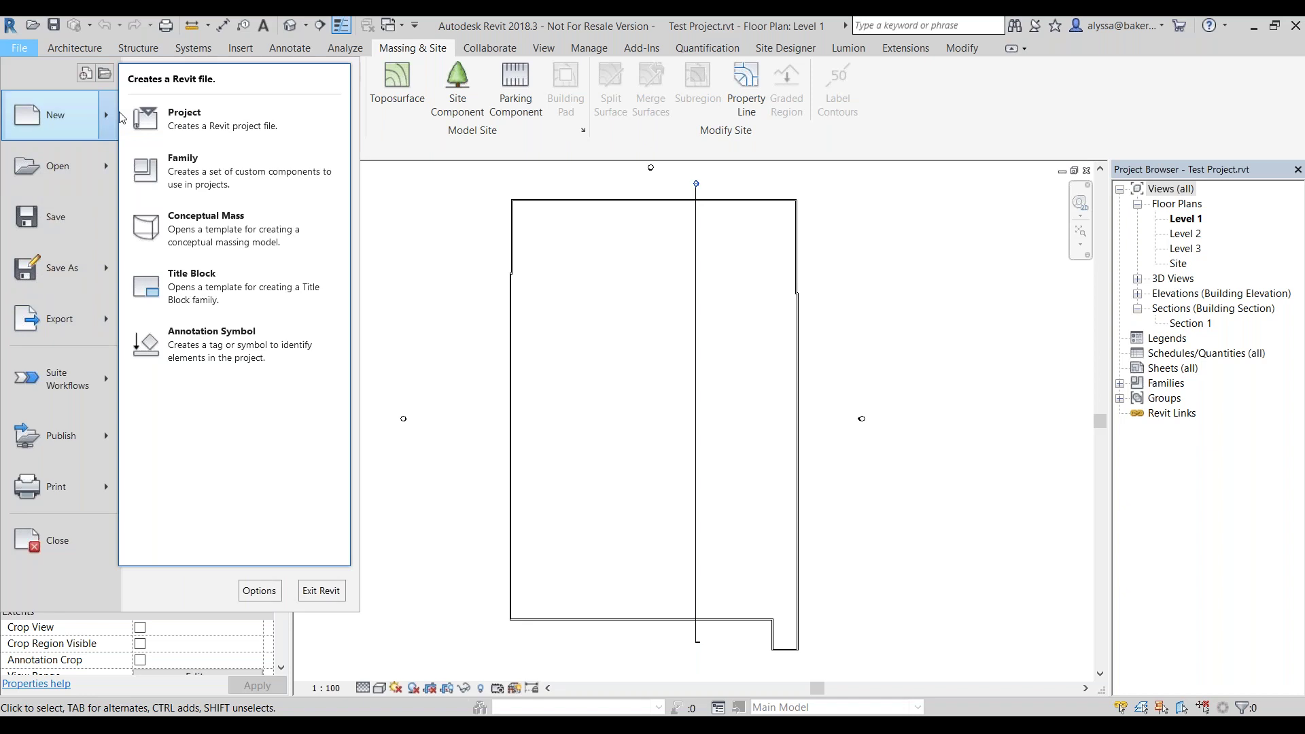
left_click(270, 242)
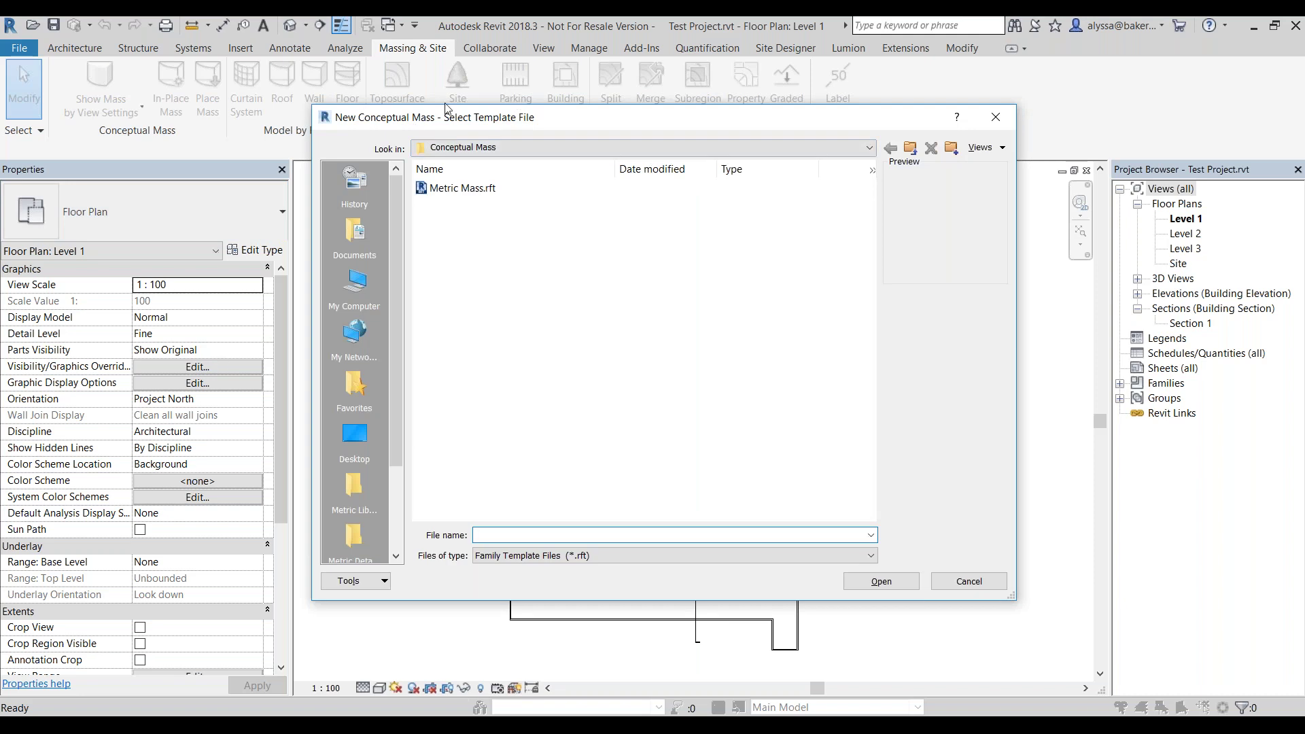
left_click(458, 189)
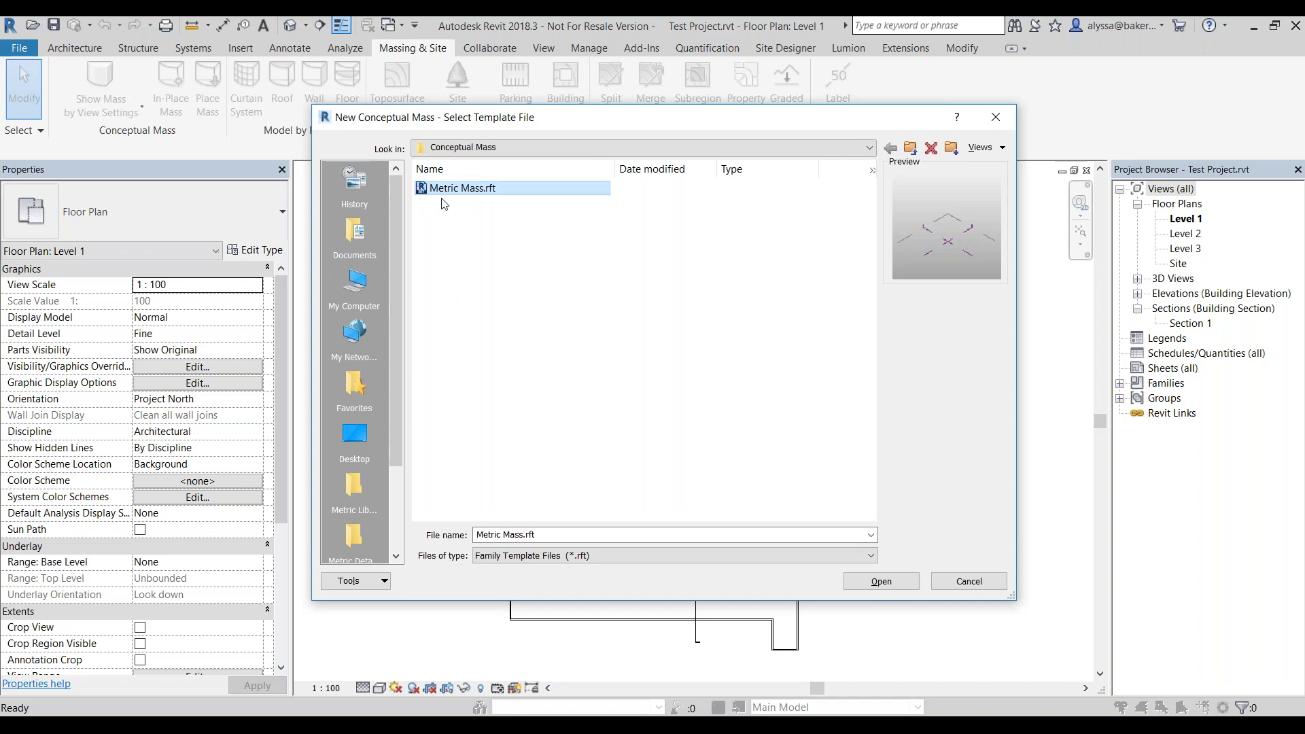
left_click(896, 579)
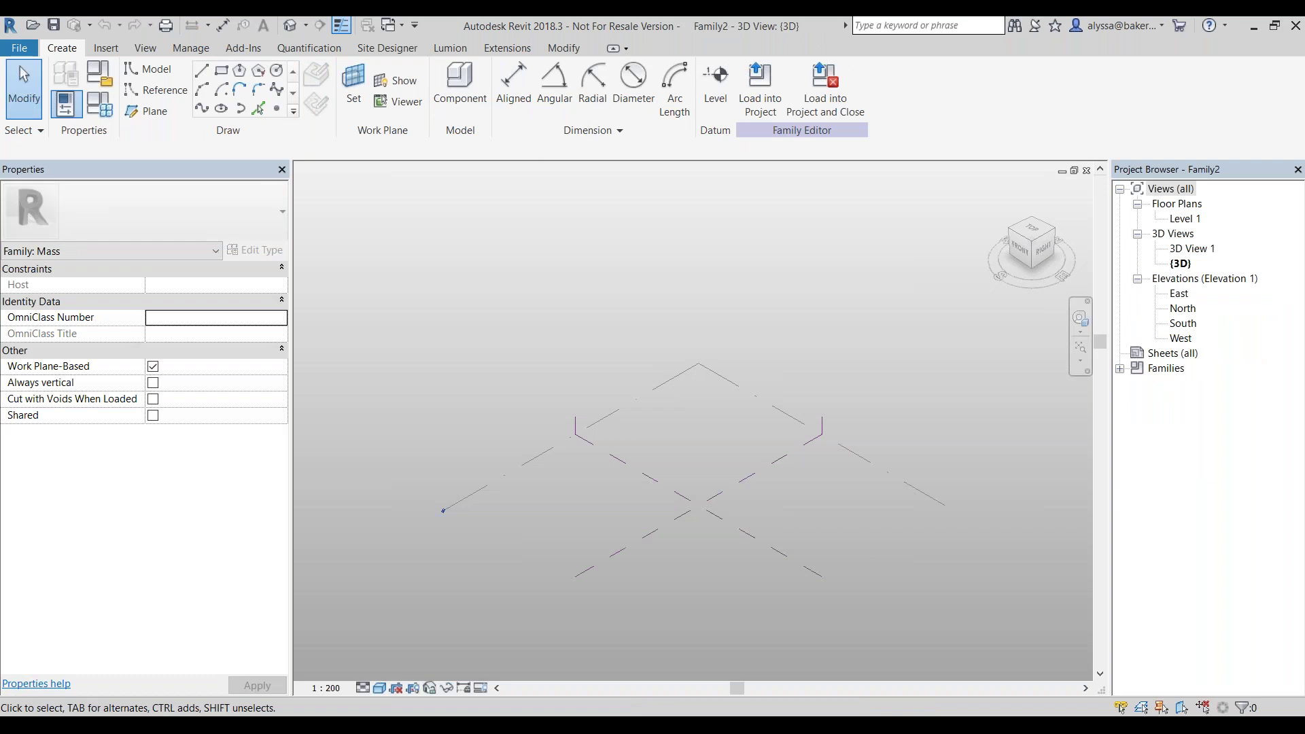
Save the new mass as a family file named Coffer Slab in the Making the most of 3D dwg files in Revit folder.
middle_click_drag(839, 507, 807, 413)
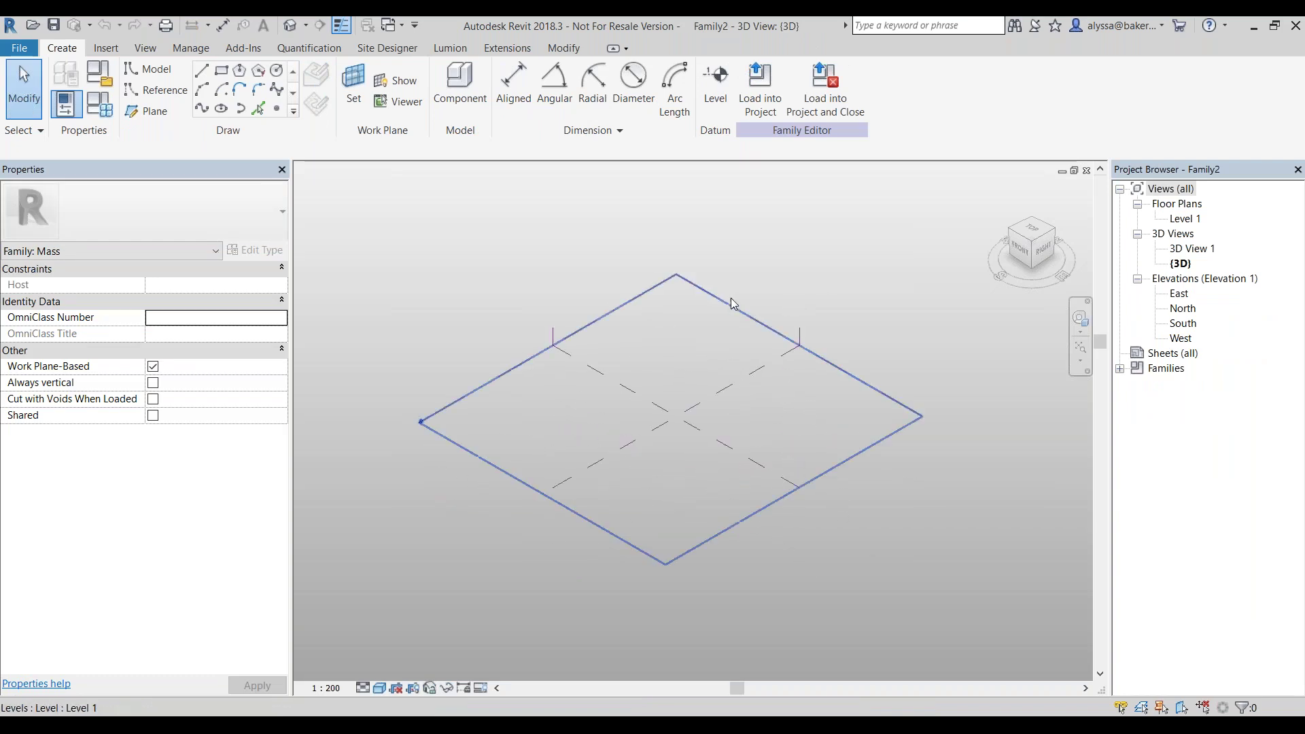
middle_click_drag(689, 315, 682, 361)
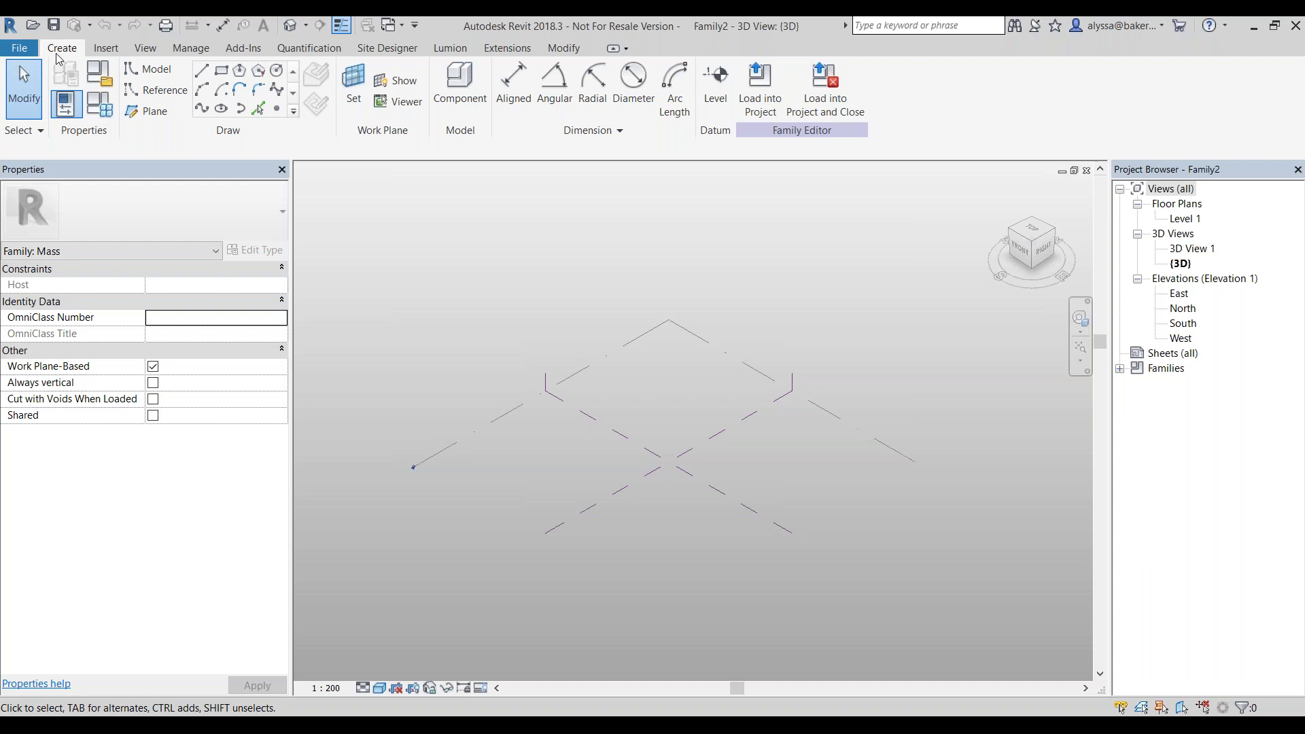
middle_click_drag(588, 332, 568, 291)
middle_click_drag(435, 219, 496, 283)
left_click(20, 49)
mouse_move(68, 268)
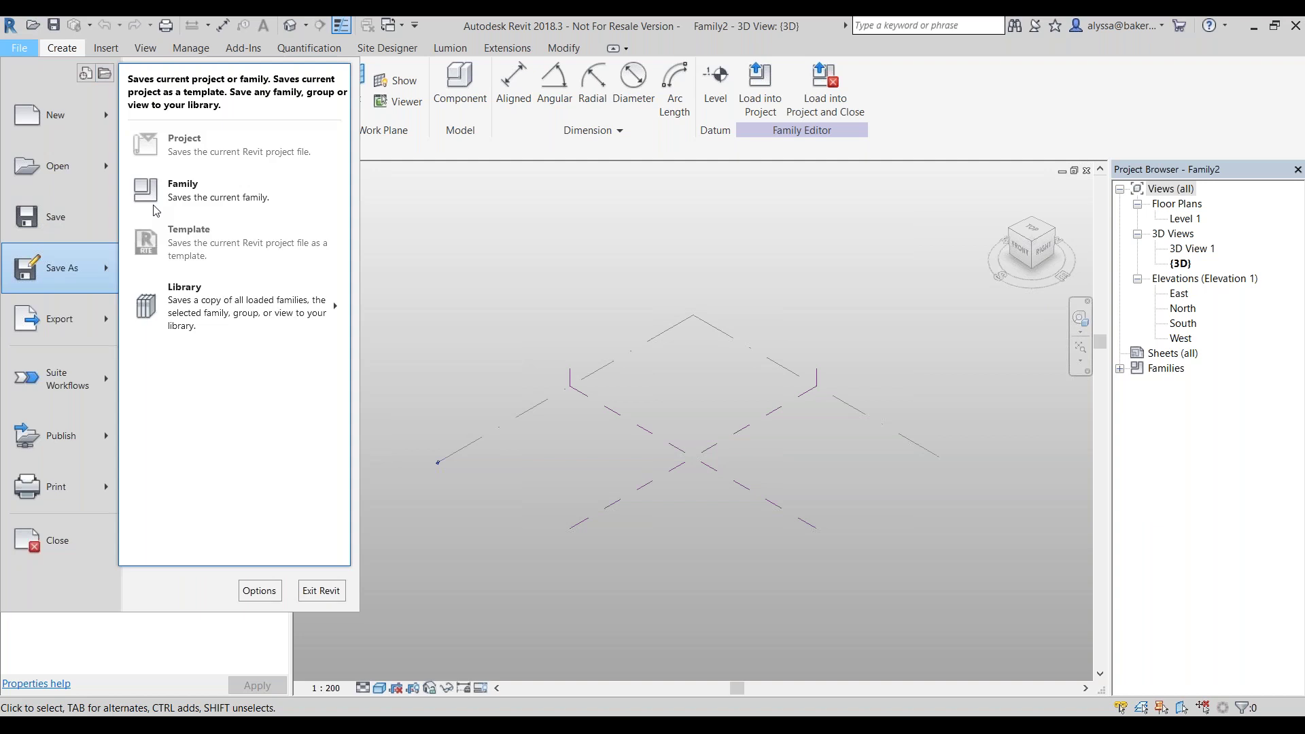
left_click(199, 196)
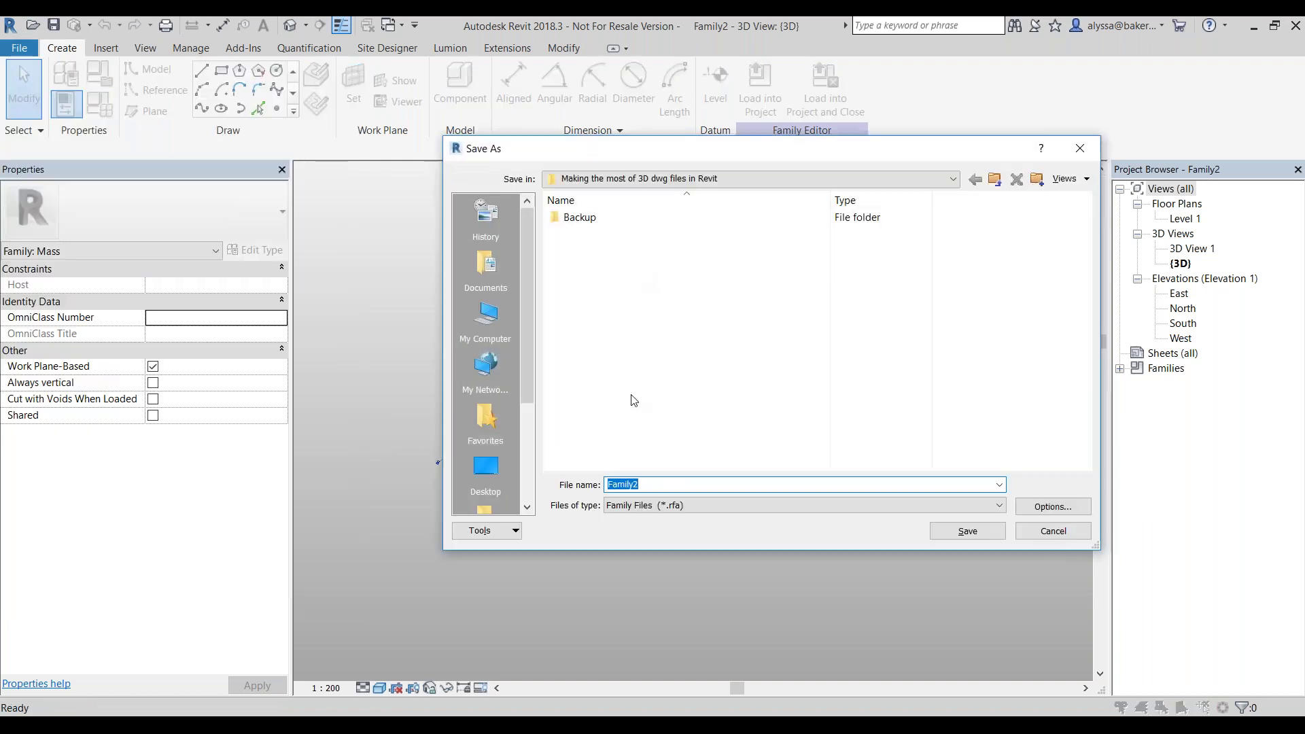
type("Coffer Slab")
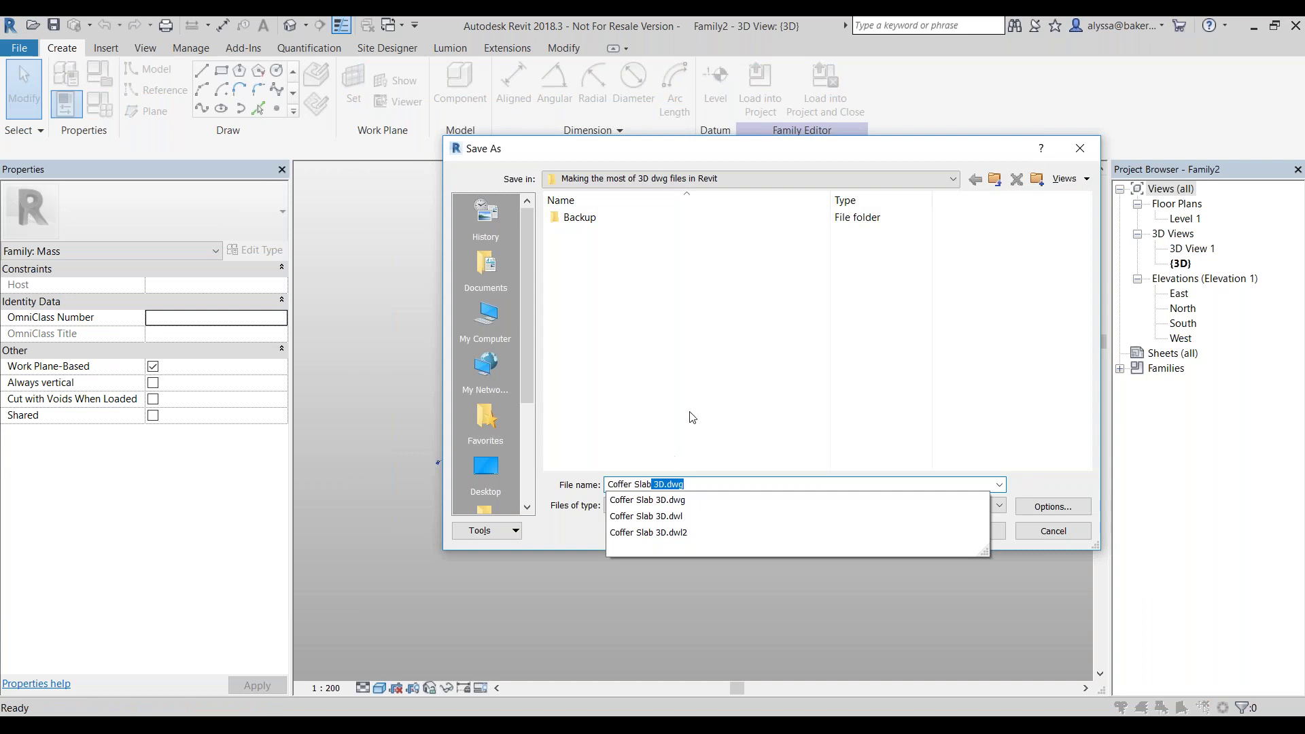
key("Delete")
left_click(691, 354)
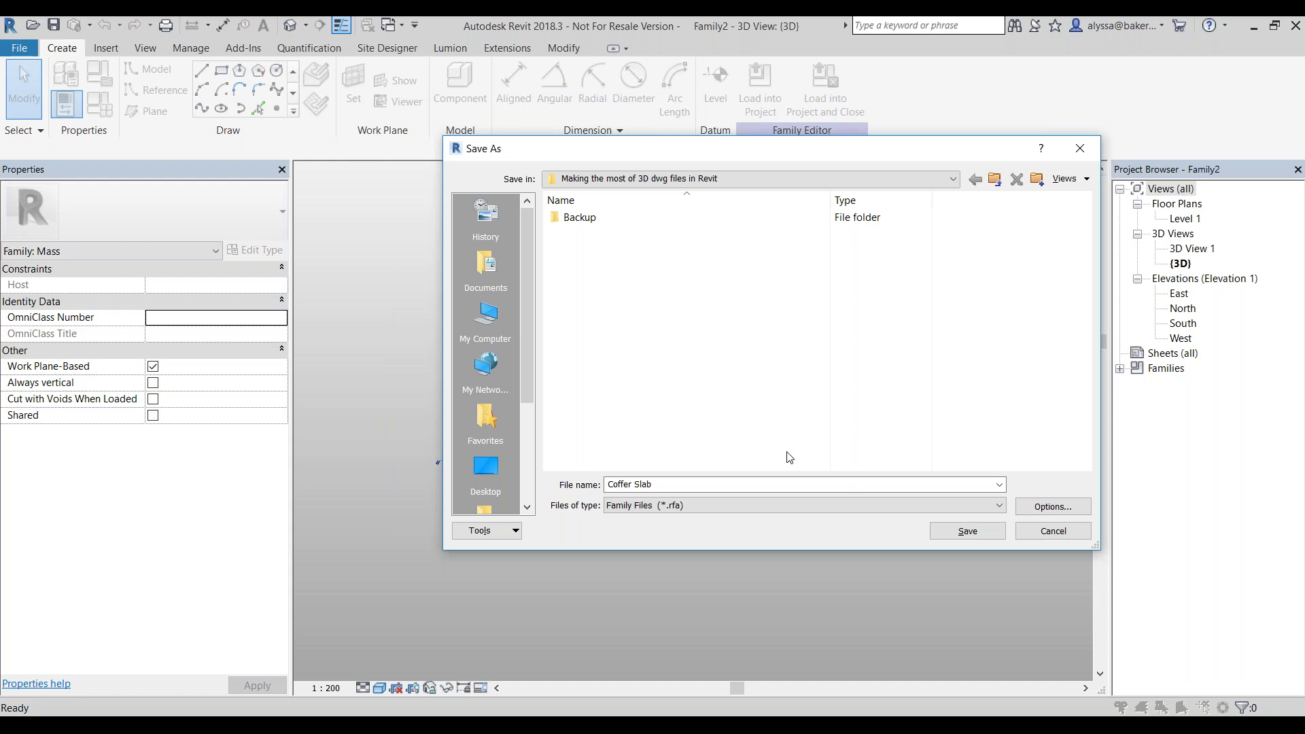
left_click(998, 529)
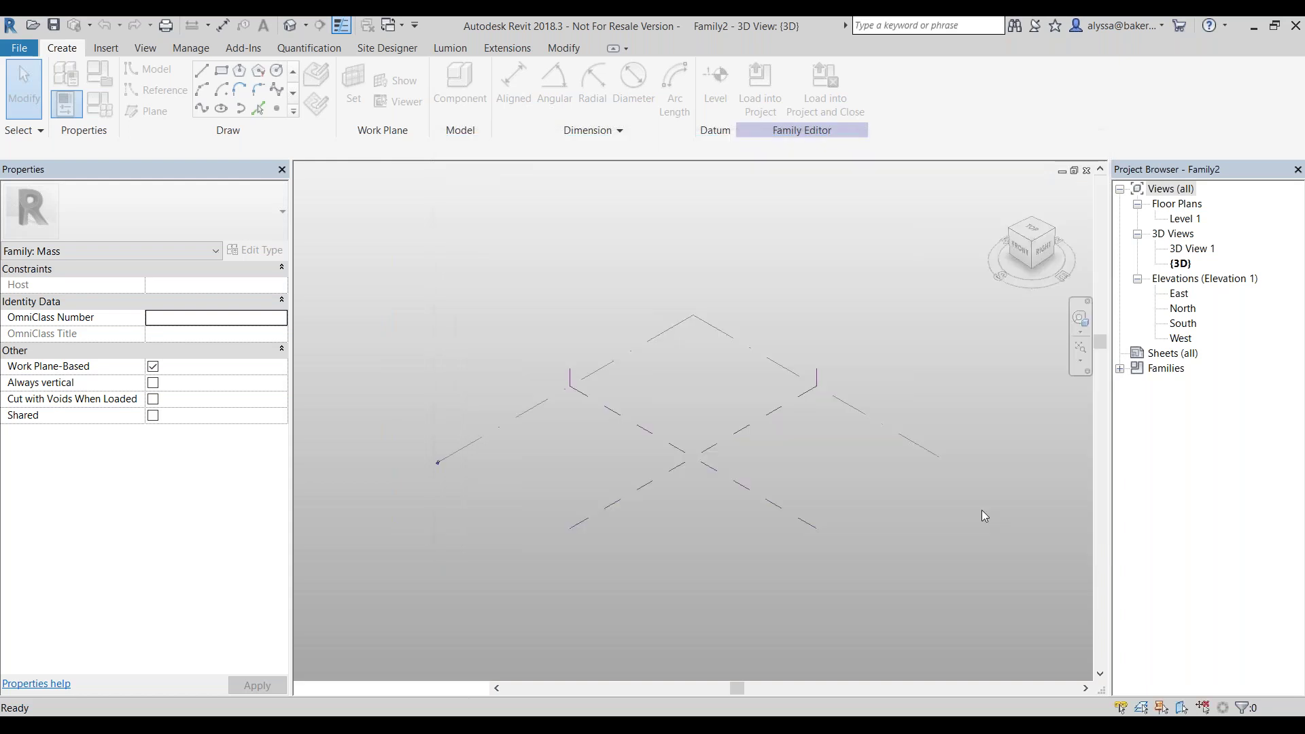
middle_click_drag(667, 275, 651, 277)
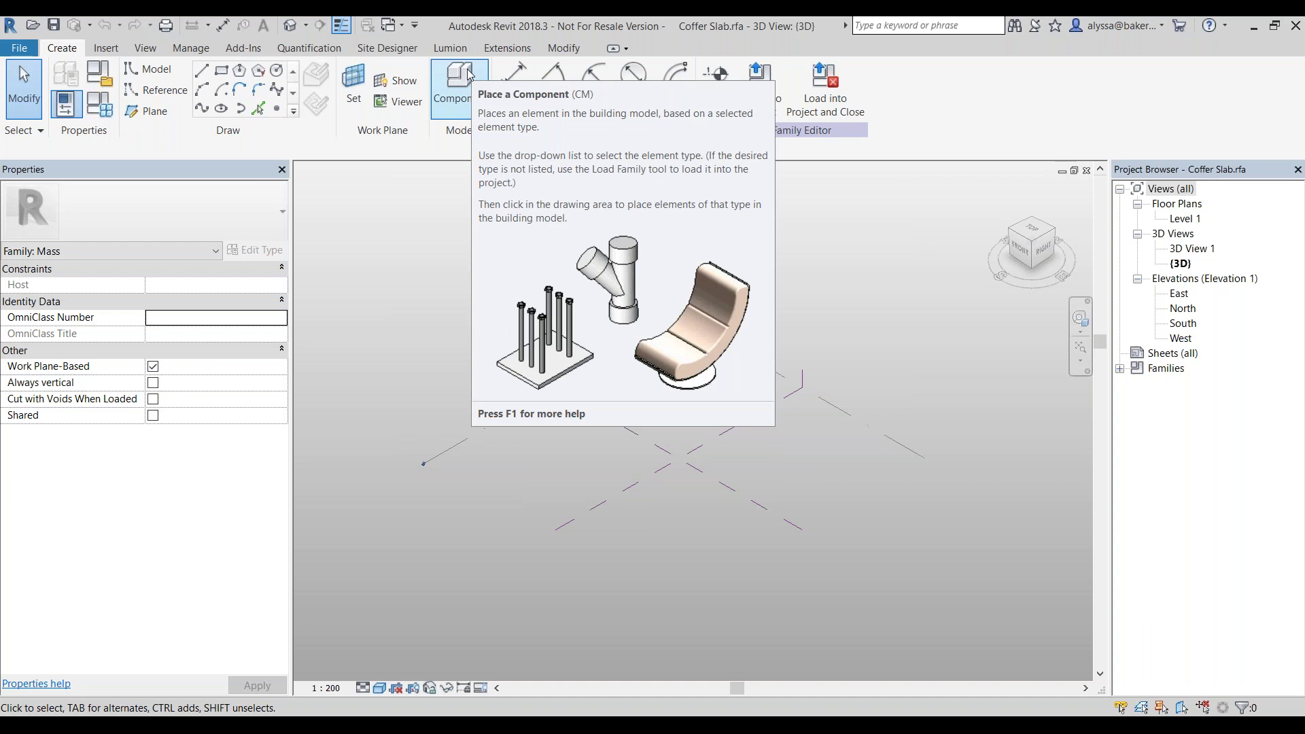
Import Coffer Slab 3D.dwg into the Level 1 floor plan using Auto - Origin to Origin positioning, closing the import warning.
left_click(105, 47)
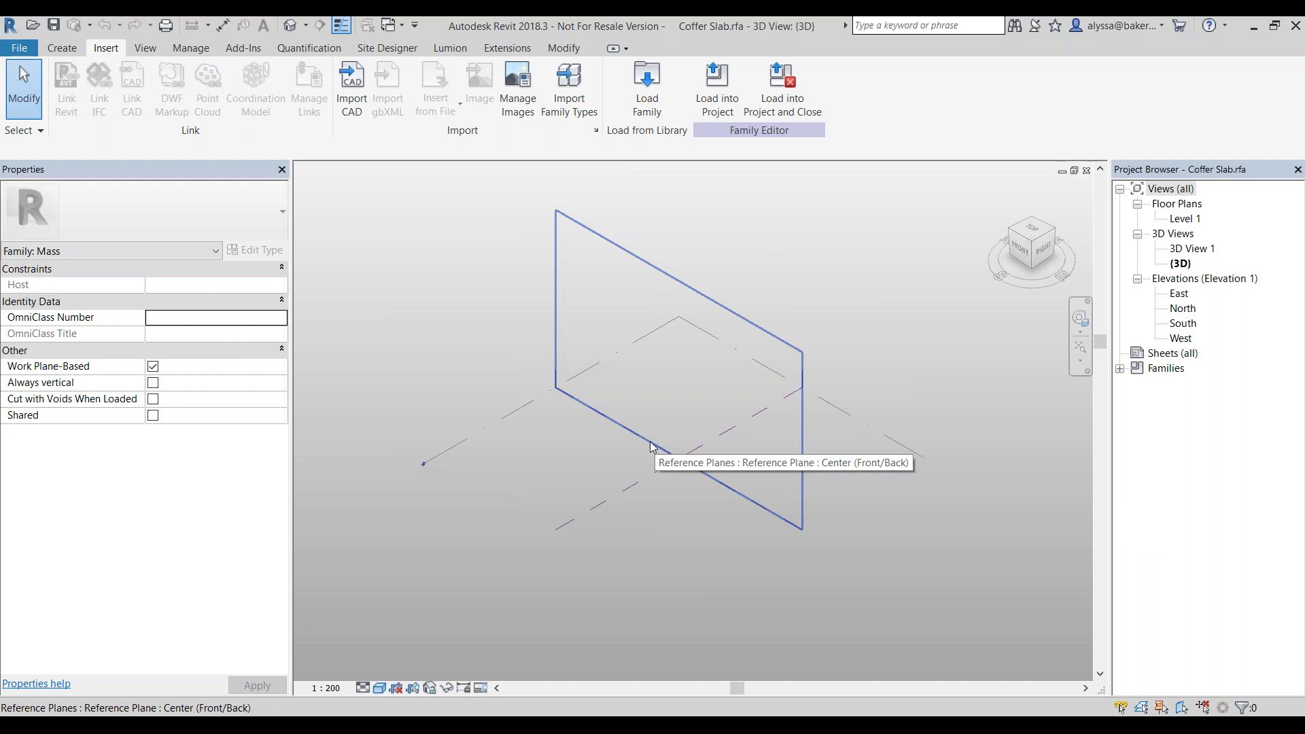
left_click(1181, 223)
double_click(1181, 220)
middle_click_drag(700, 358, 691, 404)
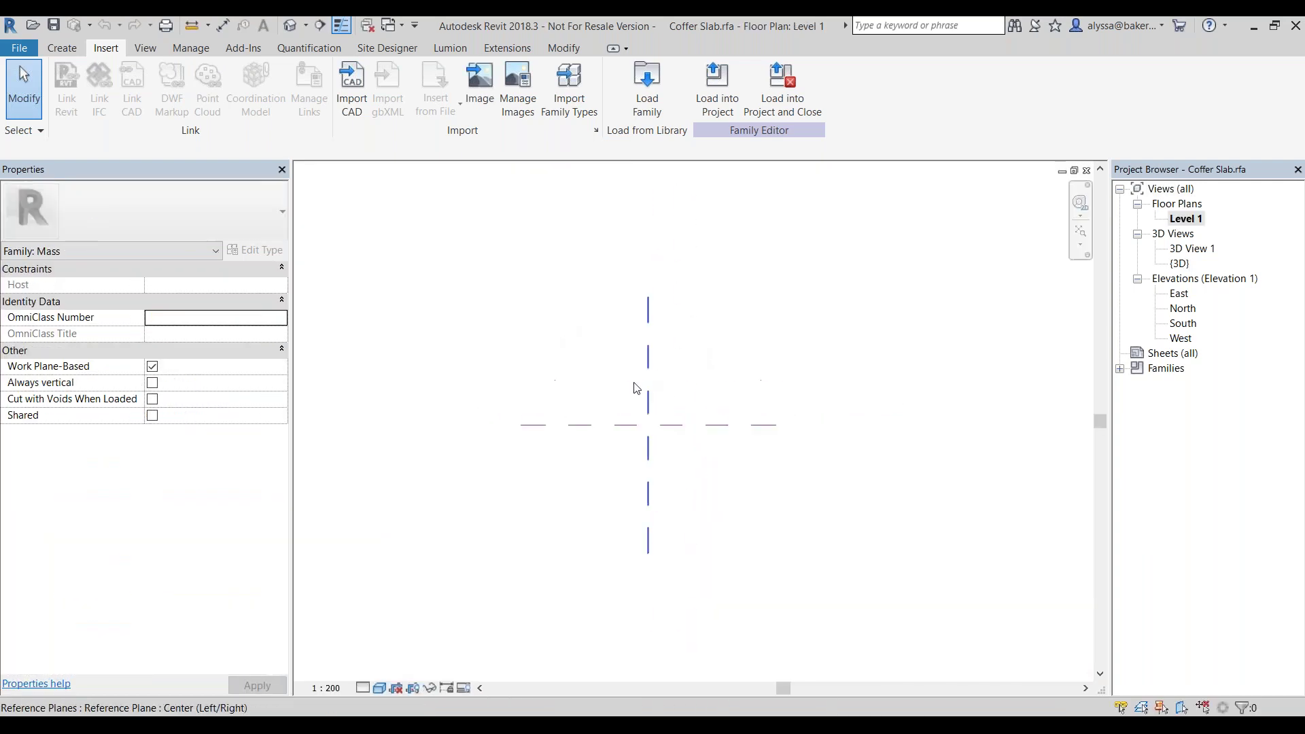
left_click(364, 96)
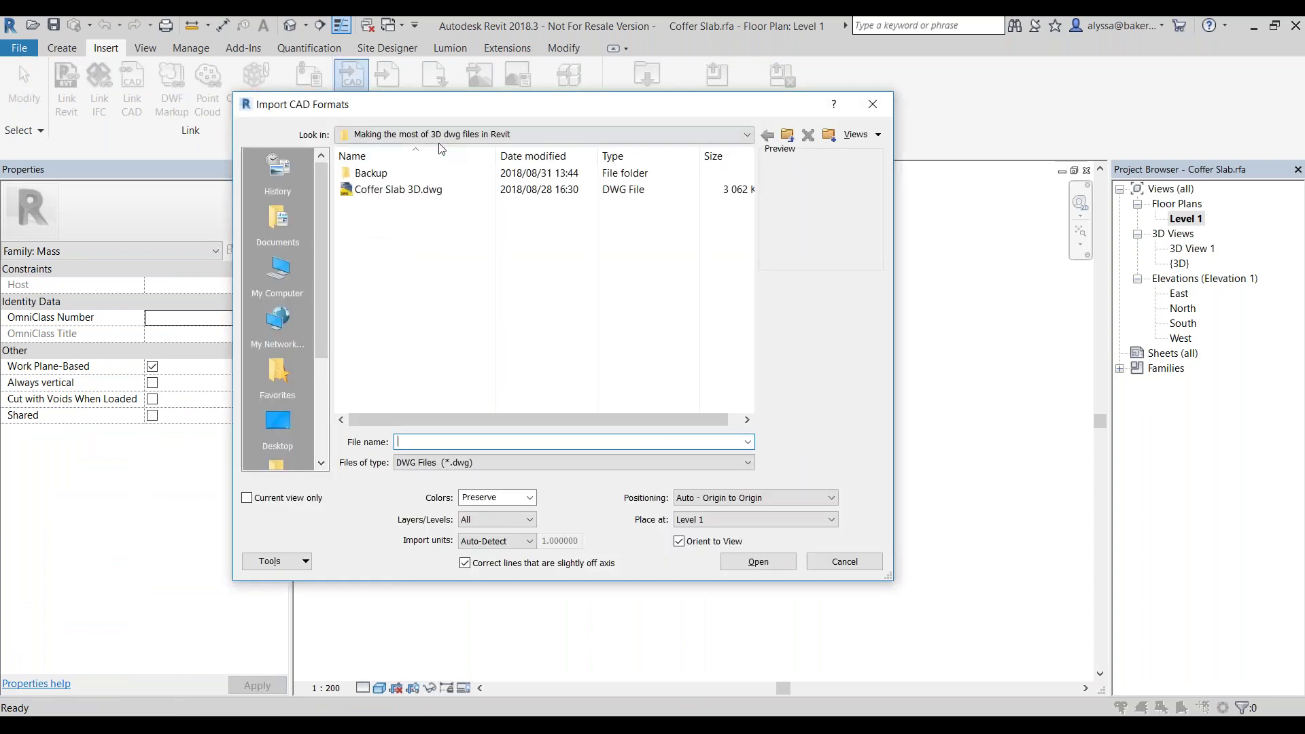
left_click(358, 193)
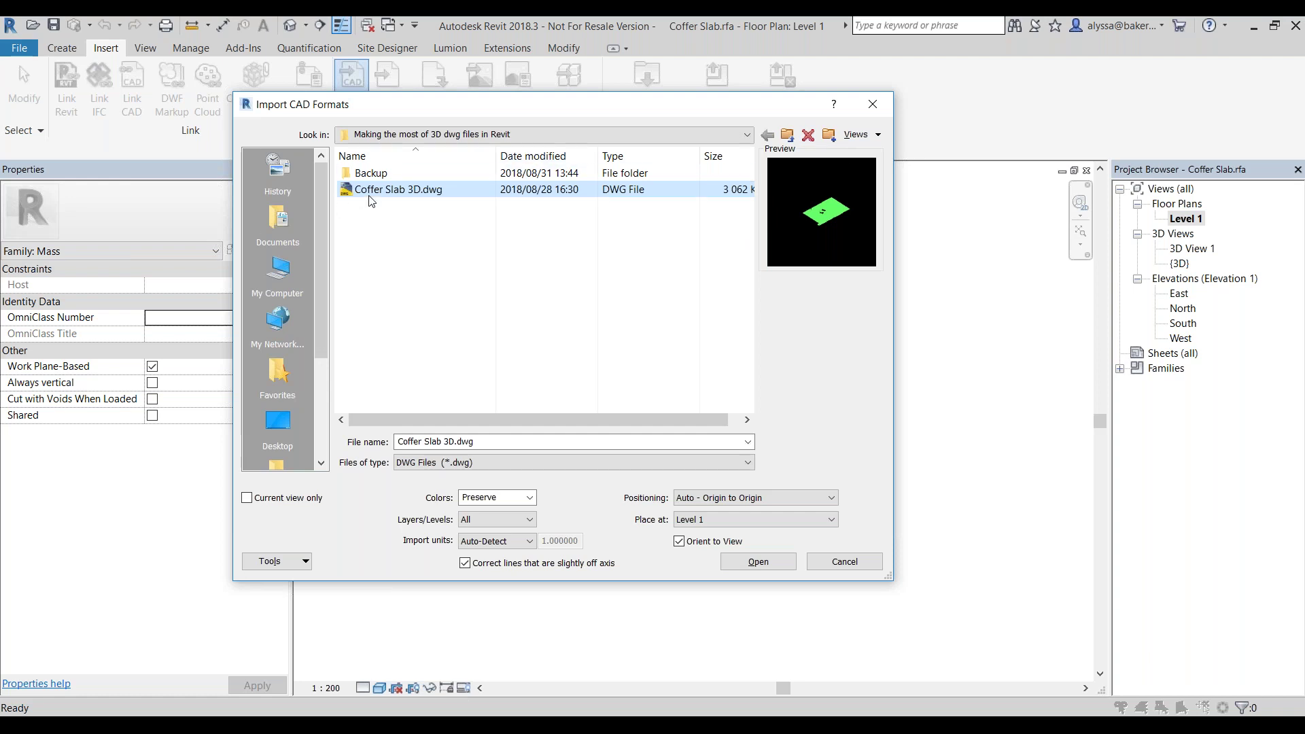
left_click(767, 562)
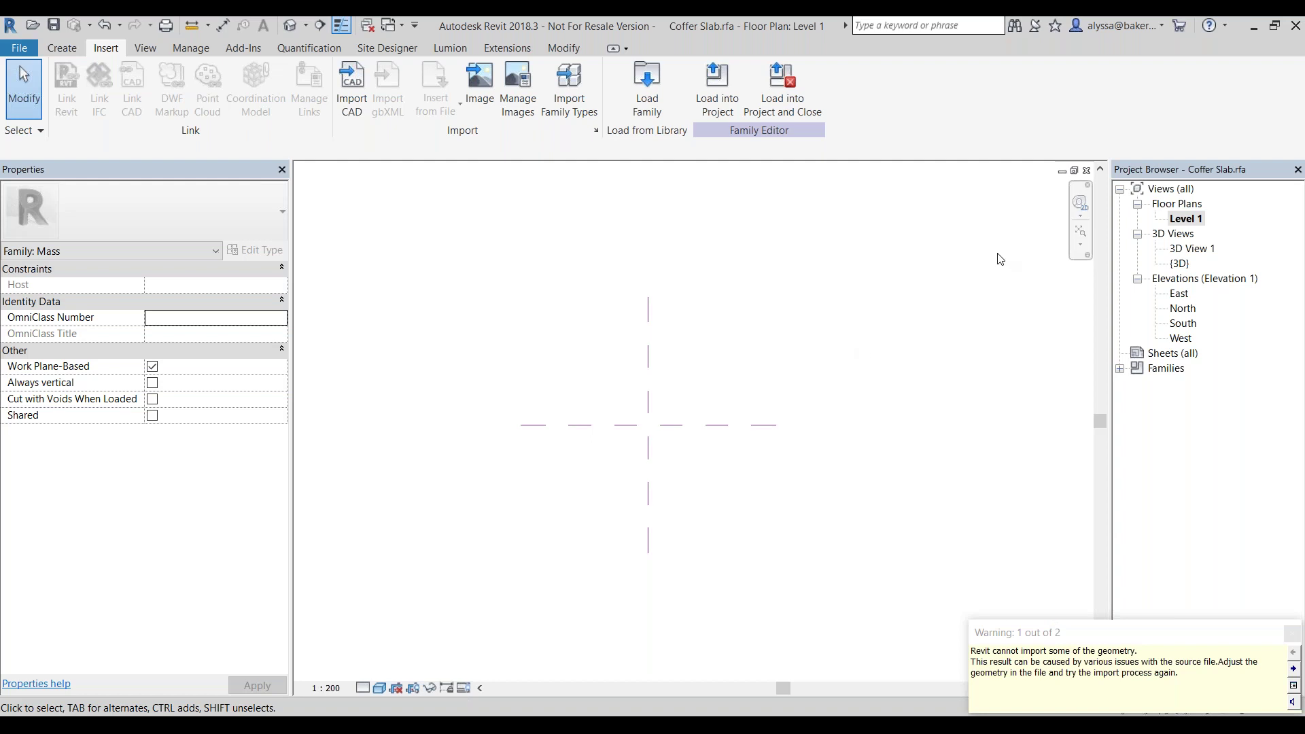
left_click(1082, 234)
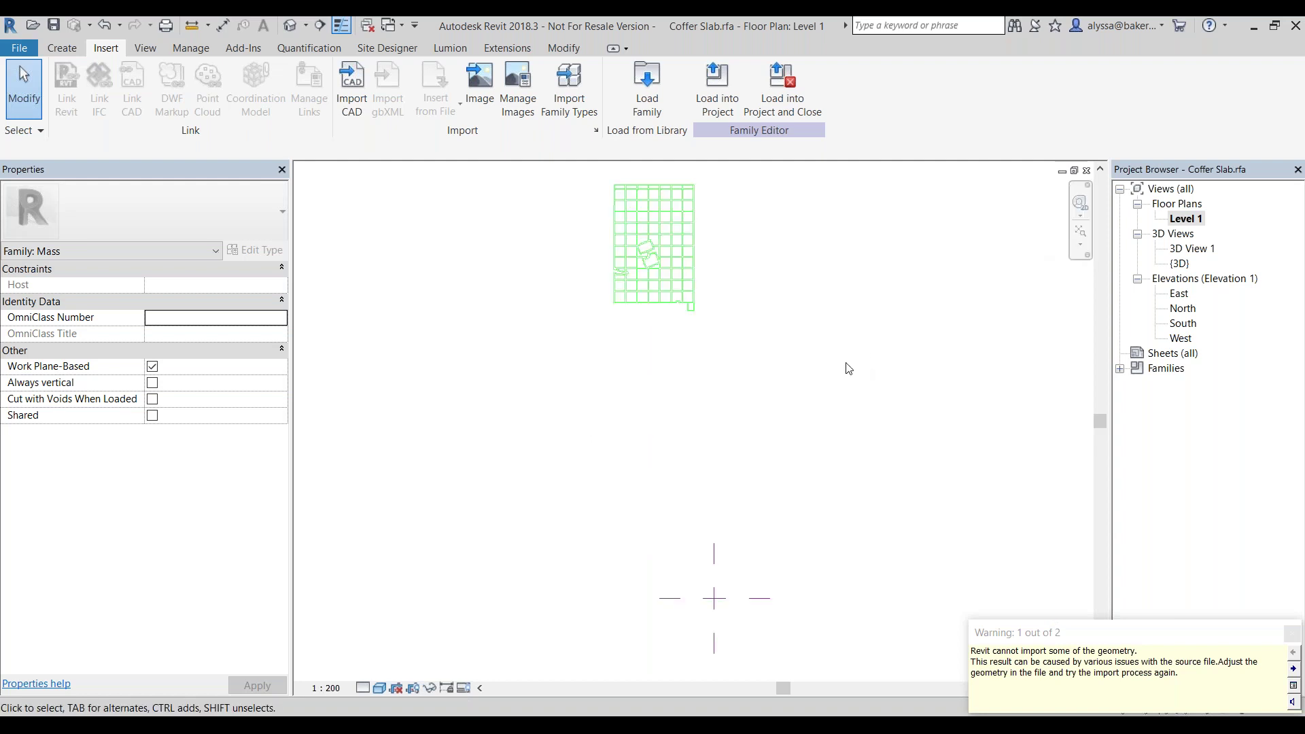
left_click(1292, 634)
scroll(704, 479, "down", 2)
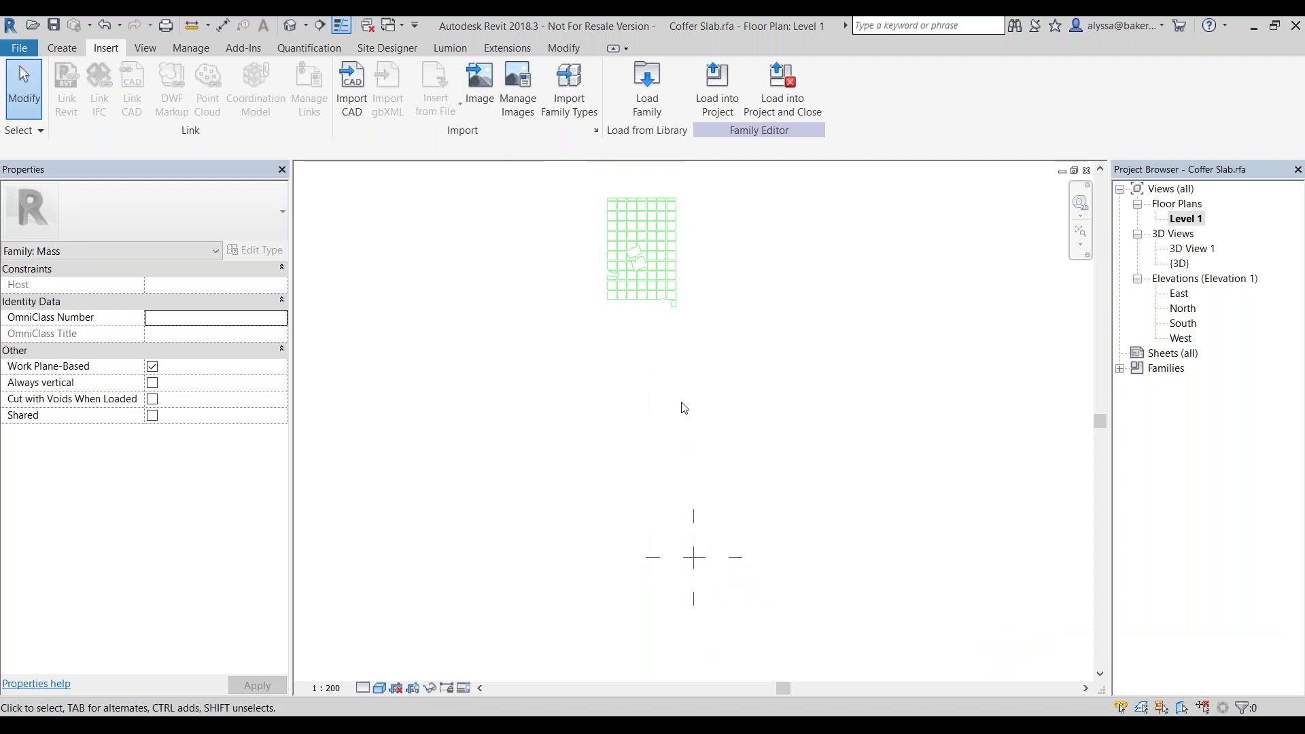
Unpin the imported slab and move it freehand down over the crossing centre reference planes.
left_click(663, 266)
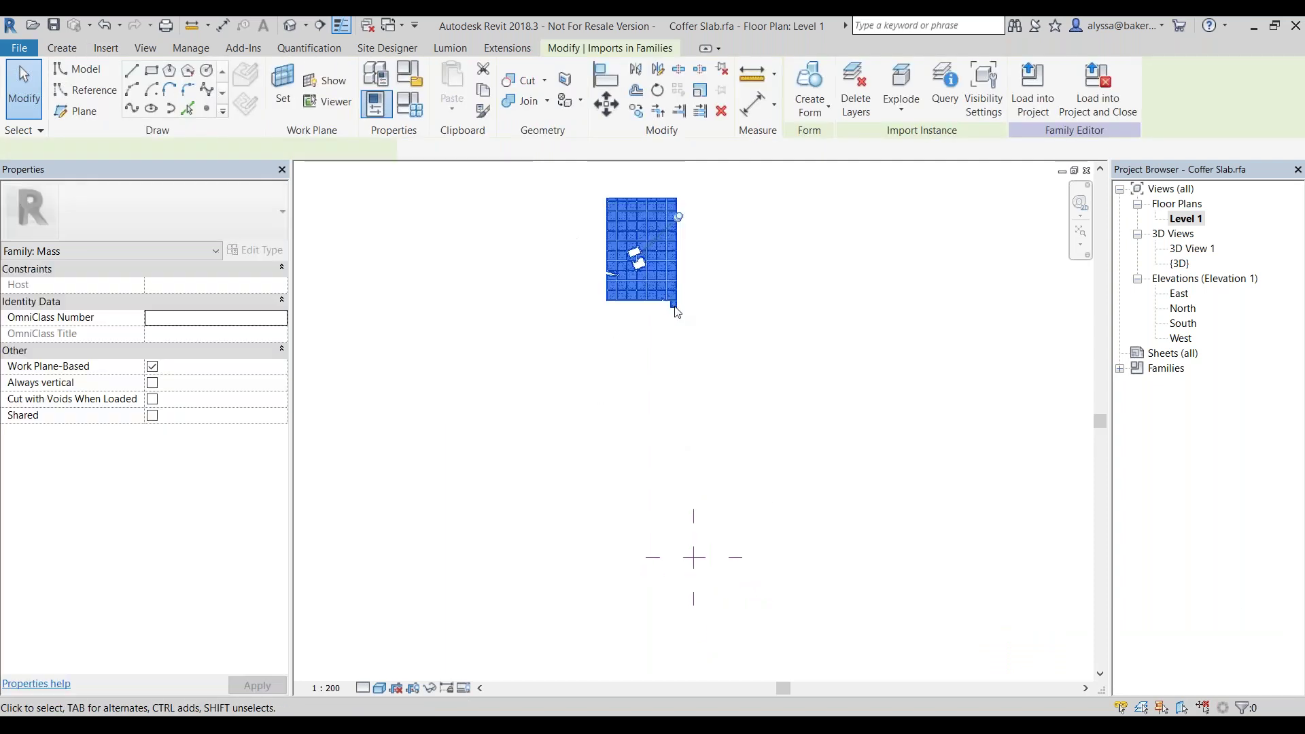
left_click(679, 217)
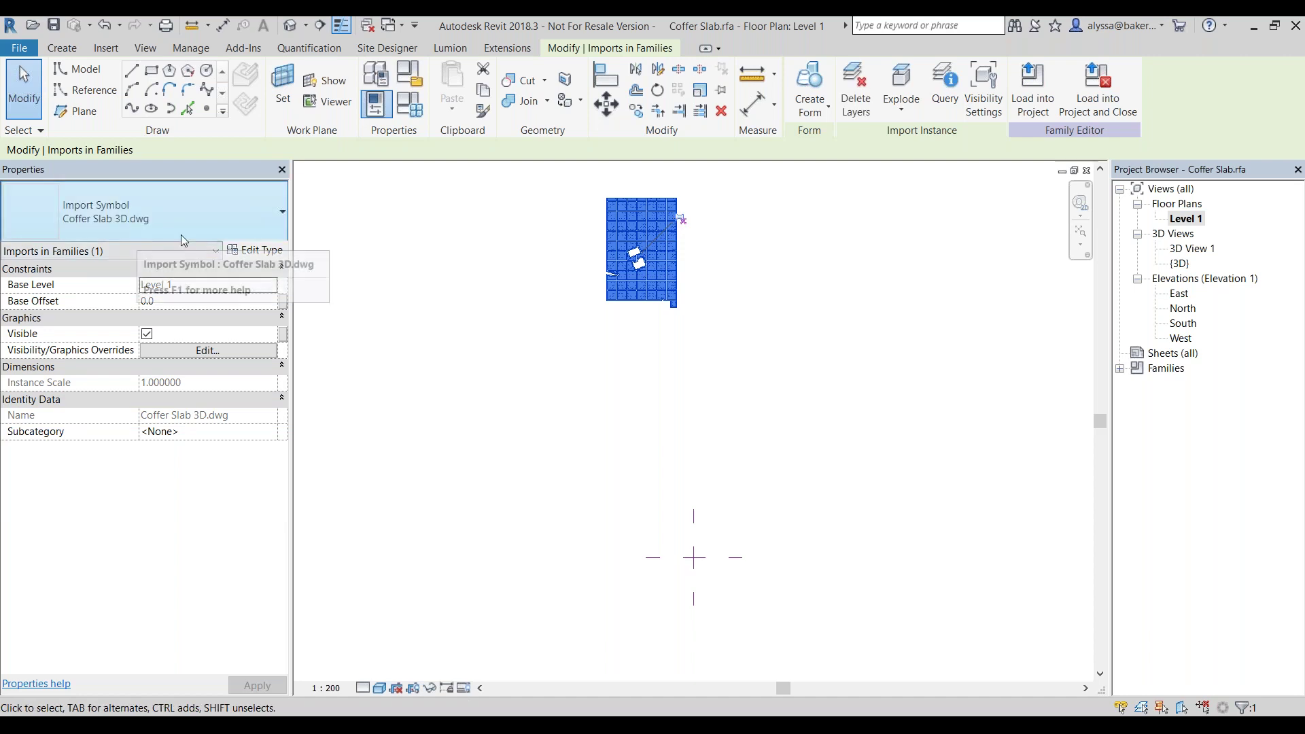
left_click_drag(644, 254, 698, 418)
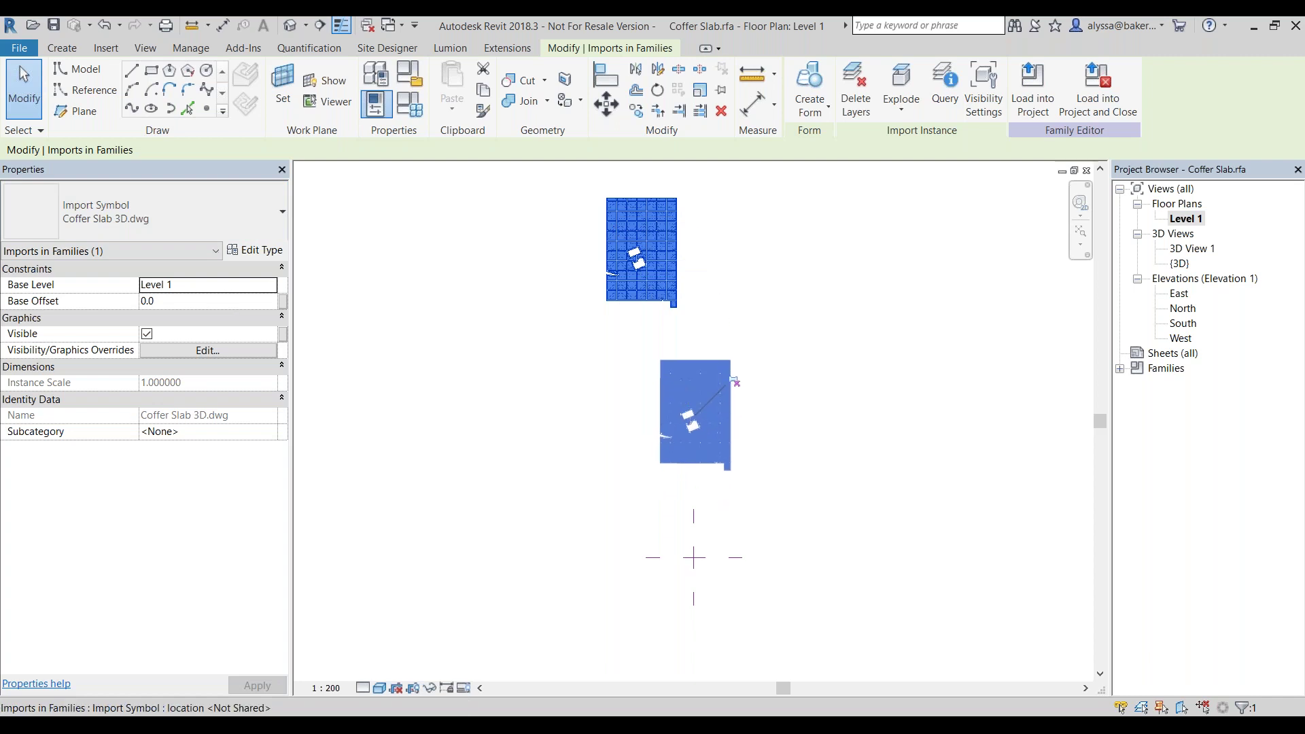
left_click(693, 596)
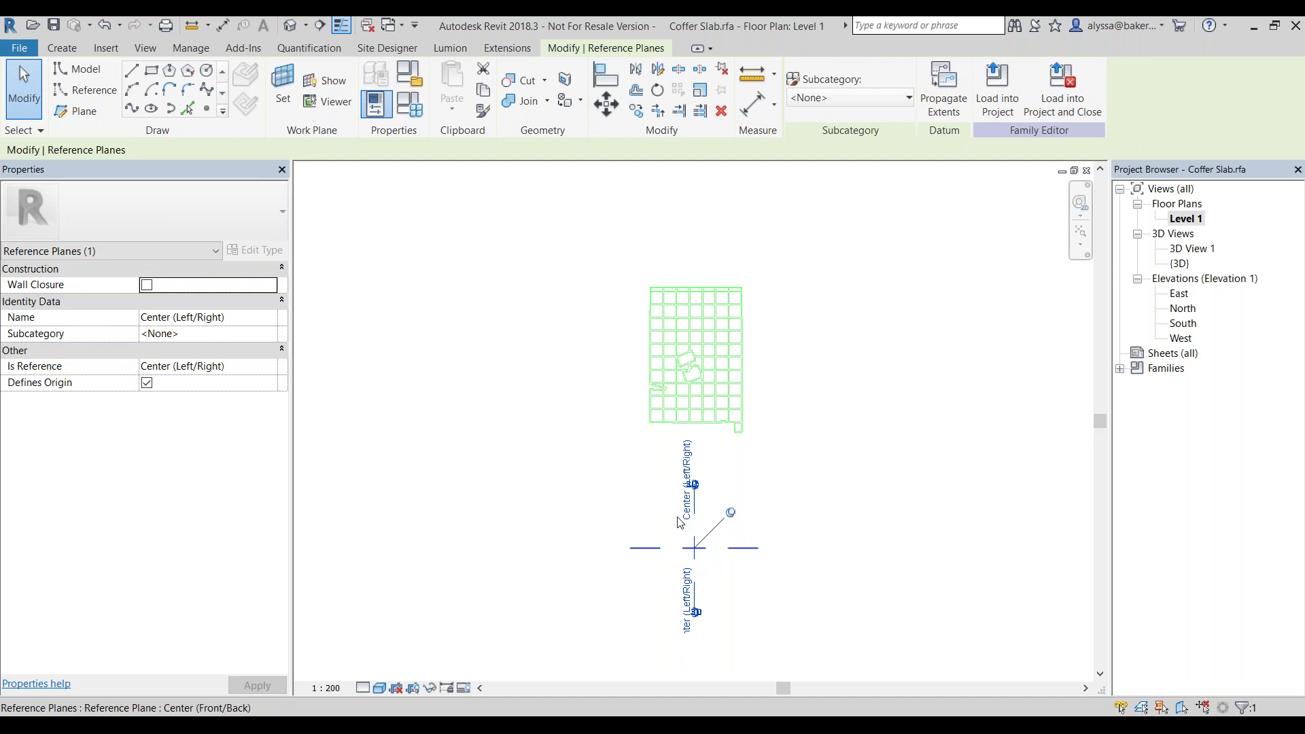
left_click(686, 352)
left_click_drag(686, 352, 694, 520)
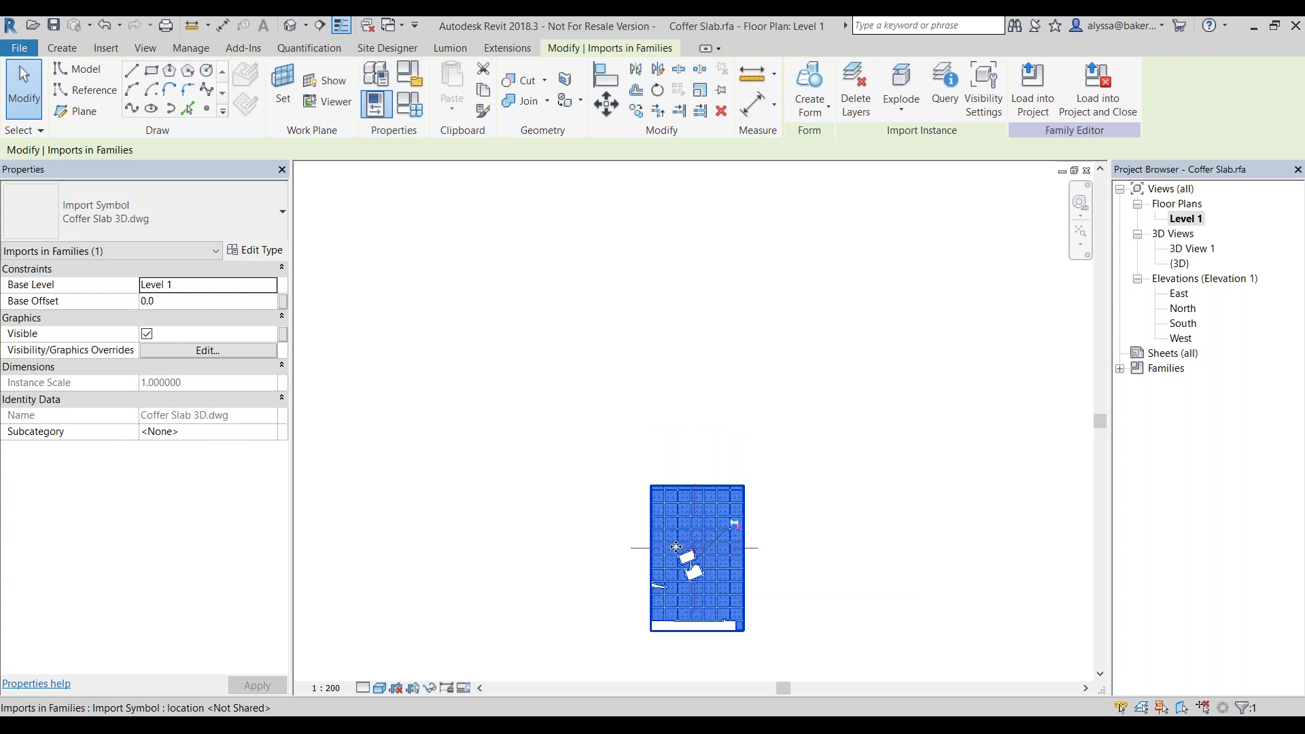
Reposition the slab freehand so its lower-left corner lies near the intersection of the centre reference planes.
left_click_drag(715, 533, 722, 367)
scroll(728, 562, "up", 5)
scroll(673, 500, "up", 2)
scroll(721, 367, "down", 2)
left_click_drag(722, 367, 694, 388)
left_click_drag(624, 437, 719, 303)
scroll(676, 356, "up", 2)
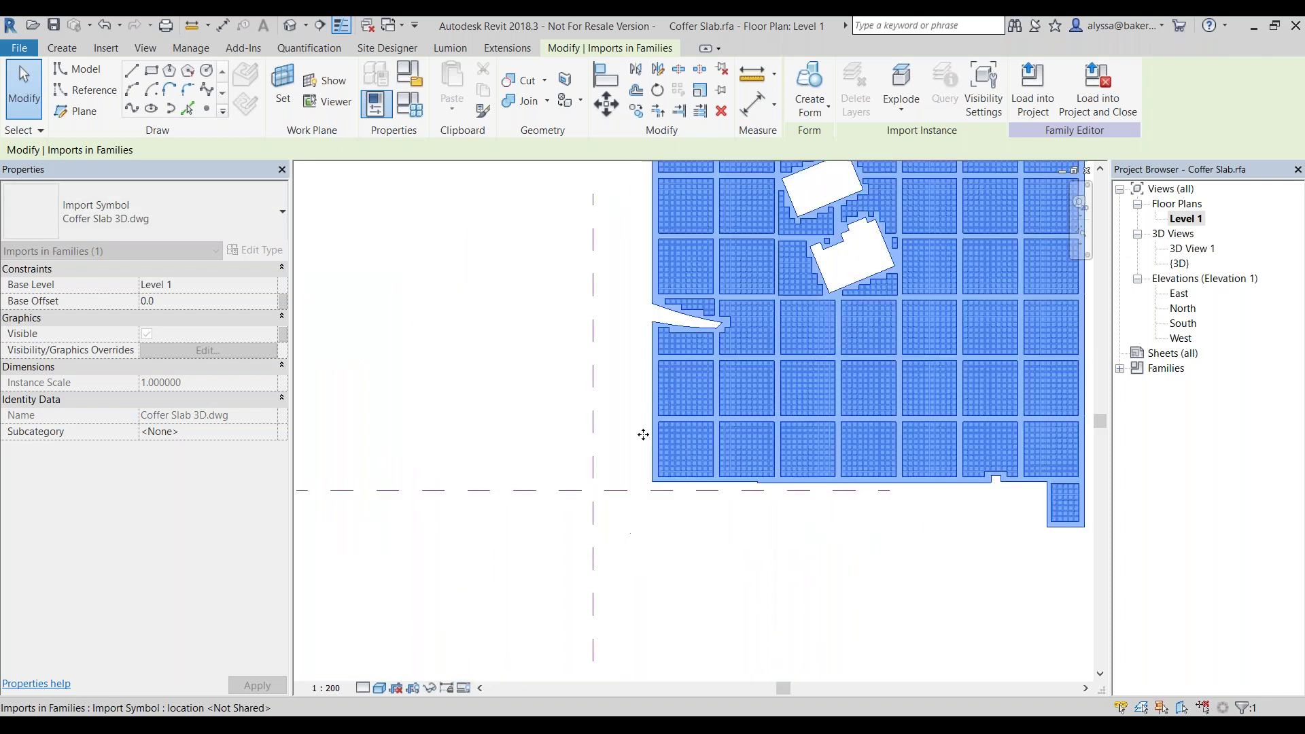
Align the slab's left edge to the Center (Left/Right) plane and its lower edge to the Center (Front/Back) plane.
left_click(606, 75)
left_click(650, 397)
left_click(675, 508)
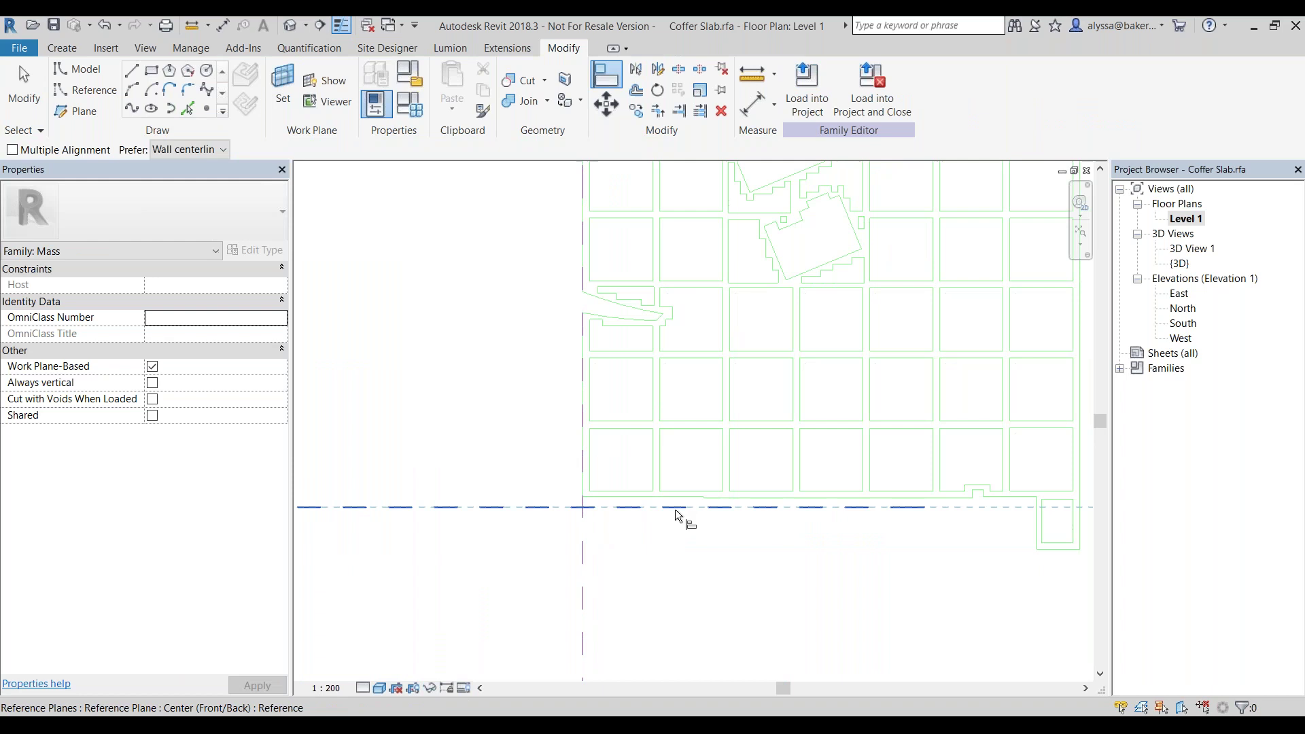
left_click(801, 500)
scroll(781, 533, "down", 2)
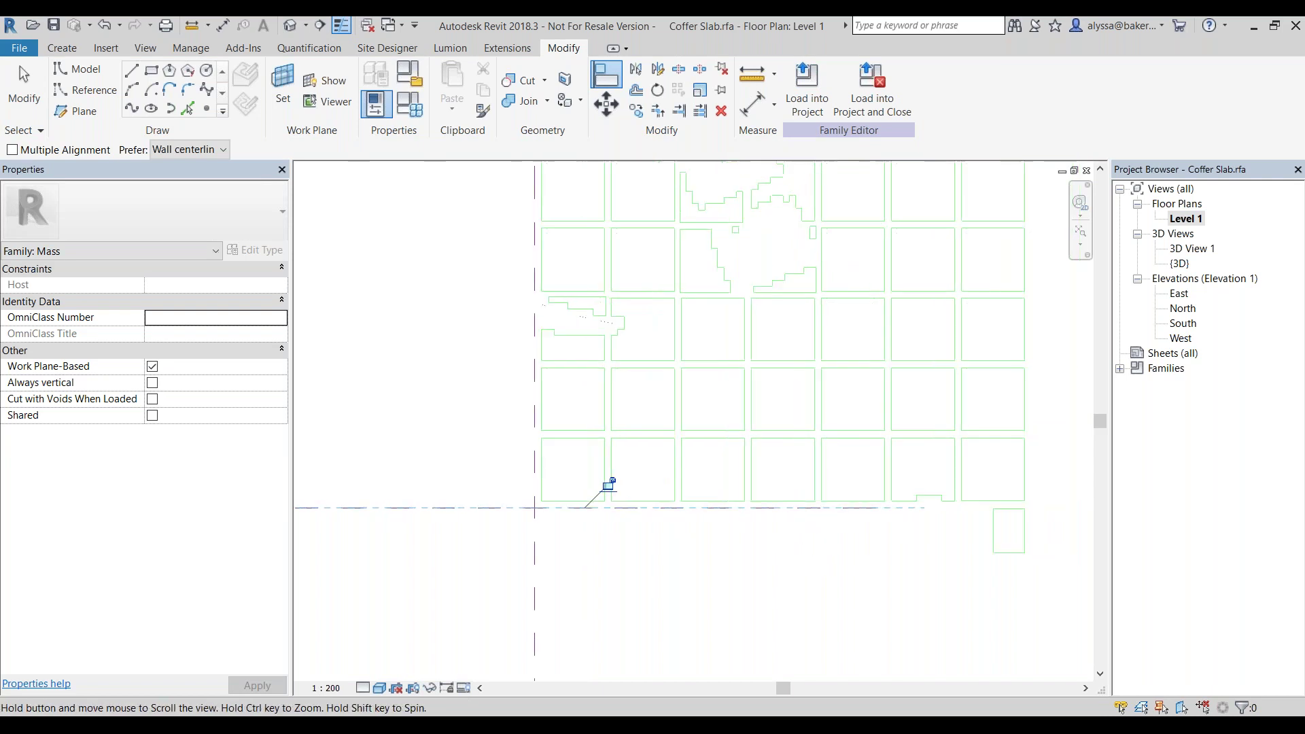
middle_click_drag(767, 549, 730, 564)
scroll(733, 541, "down", 2)
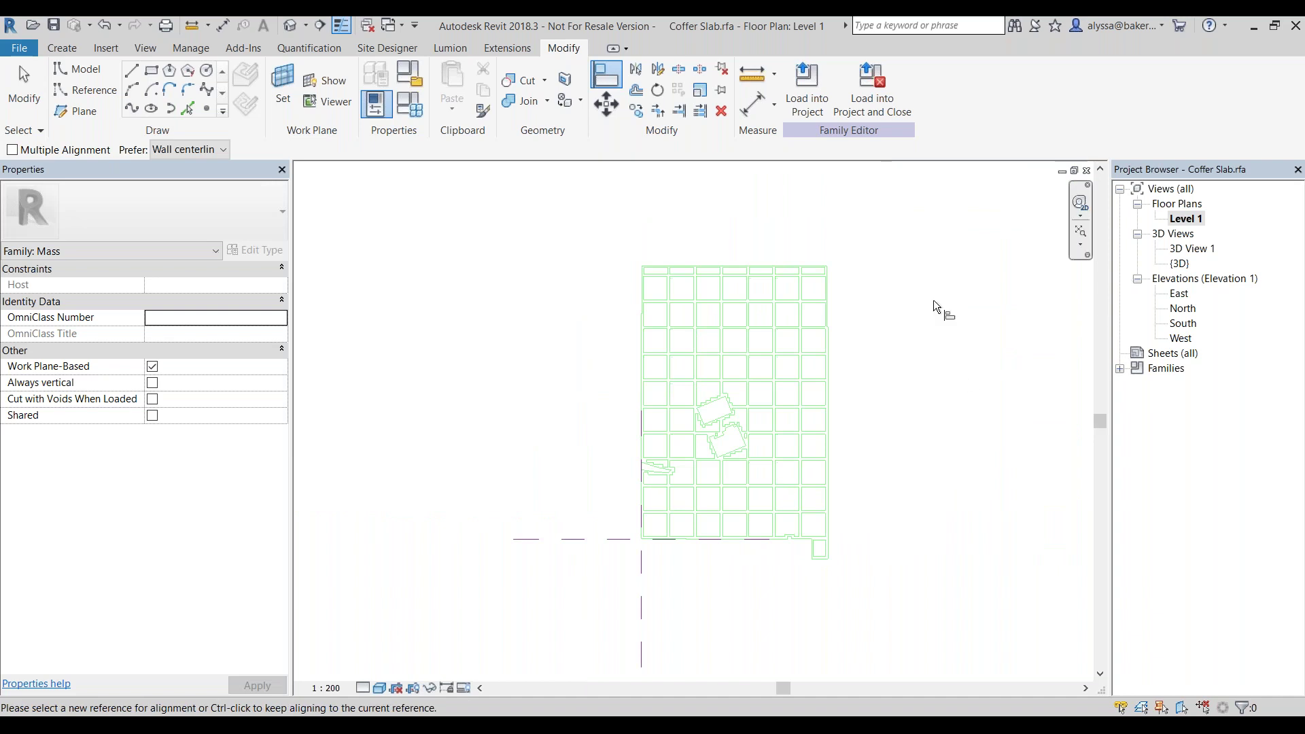
key("Escape")
key("Escape")
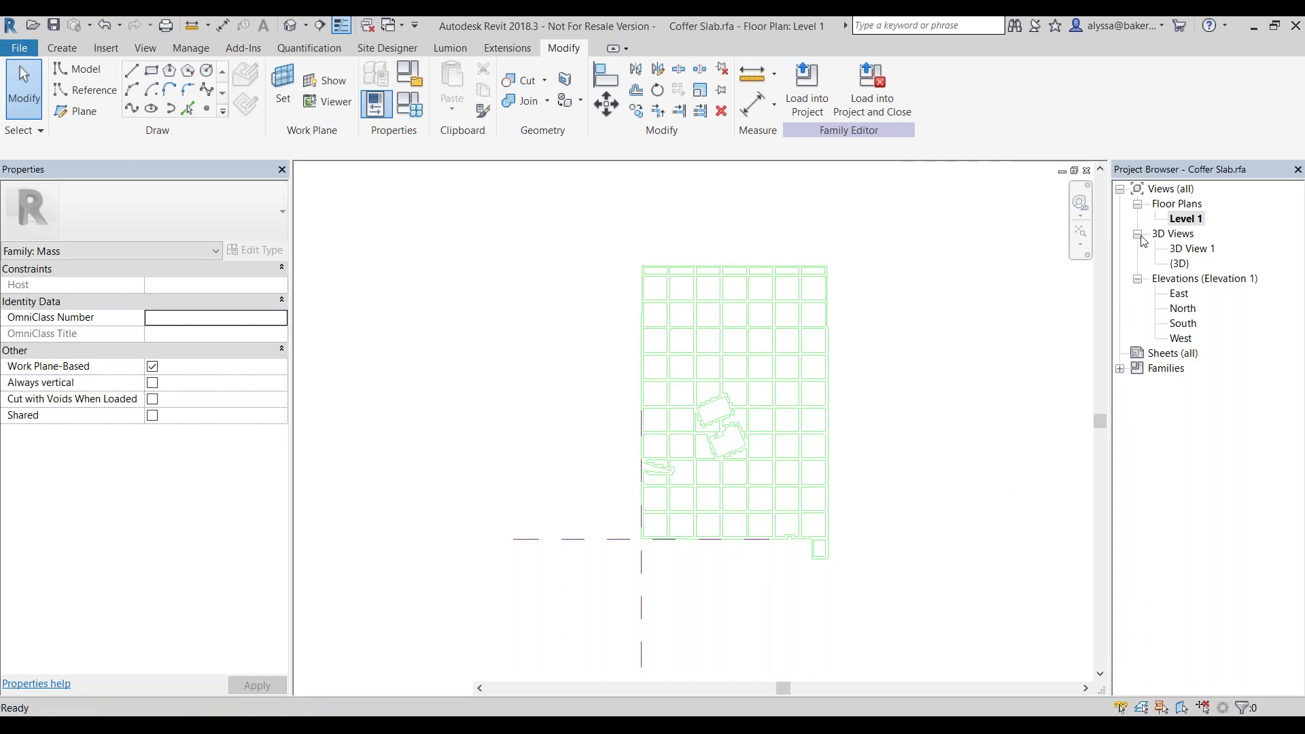
Open the East elevation of the mass family with the whole slab in view.
left_click(1137, 233)
left_click(1185, 218)
double_click(1179, 264)
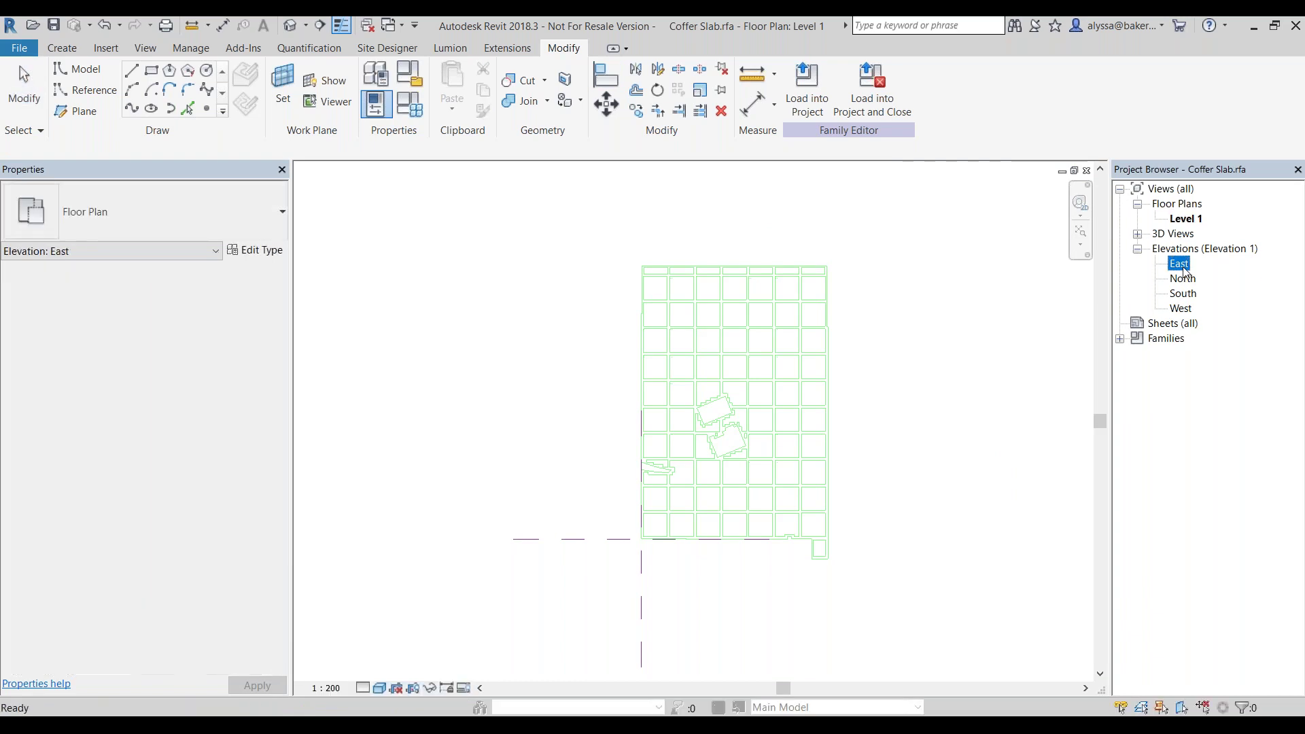
middle_click_drag(762, 409, 749, 437)
scroll(813, 357, "down", 2)
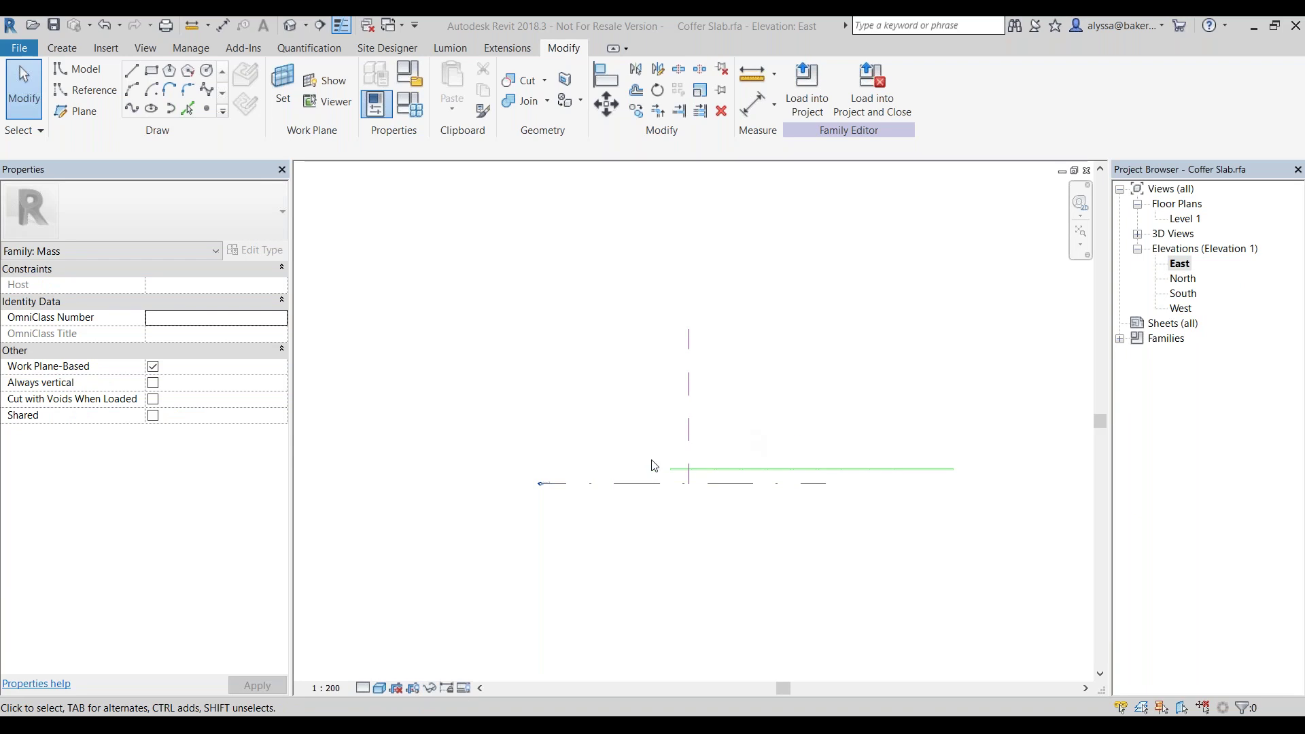
Examine the imported slab's height relative to Level 1 in the East elevation.
scroll(567, 491, "up", 3)
scroll(480, 457, "down", 2)
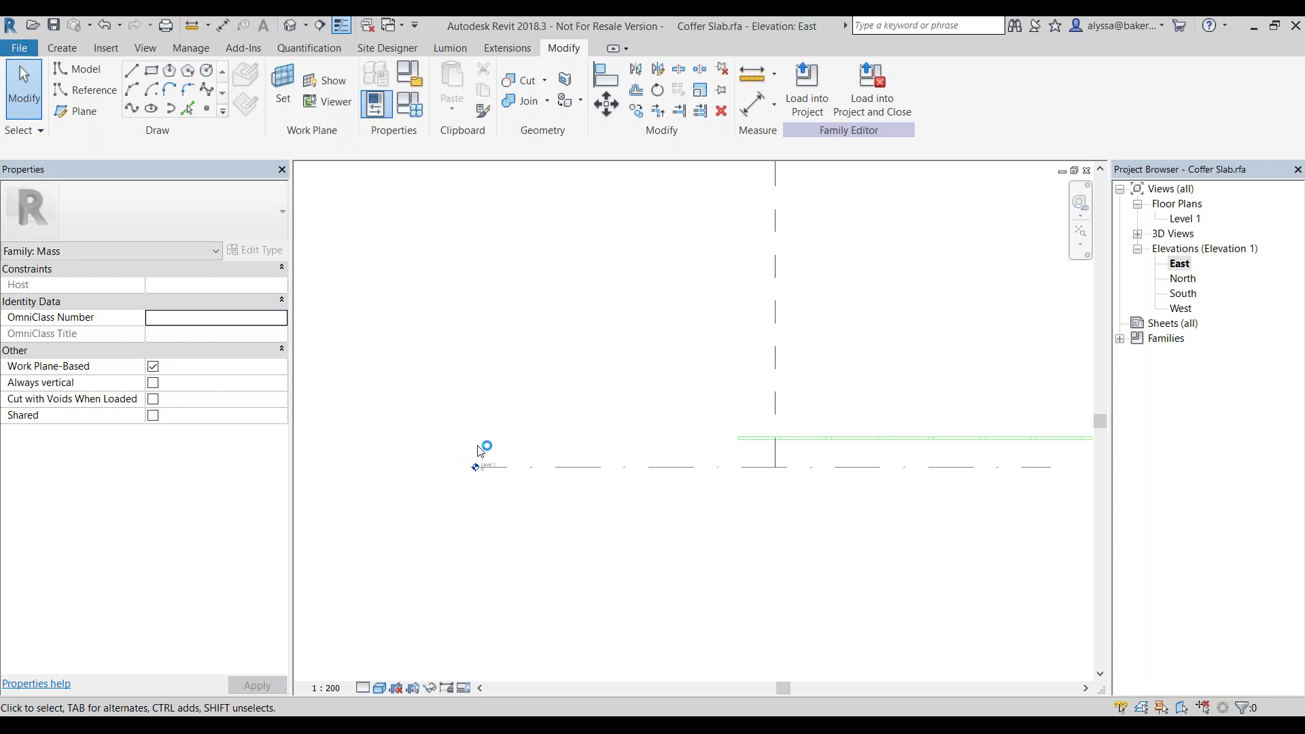
middle_click_drag(795, 500, 722, 458)
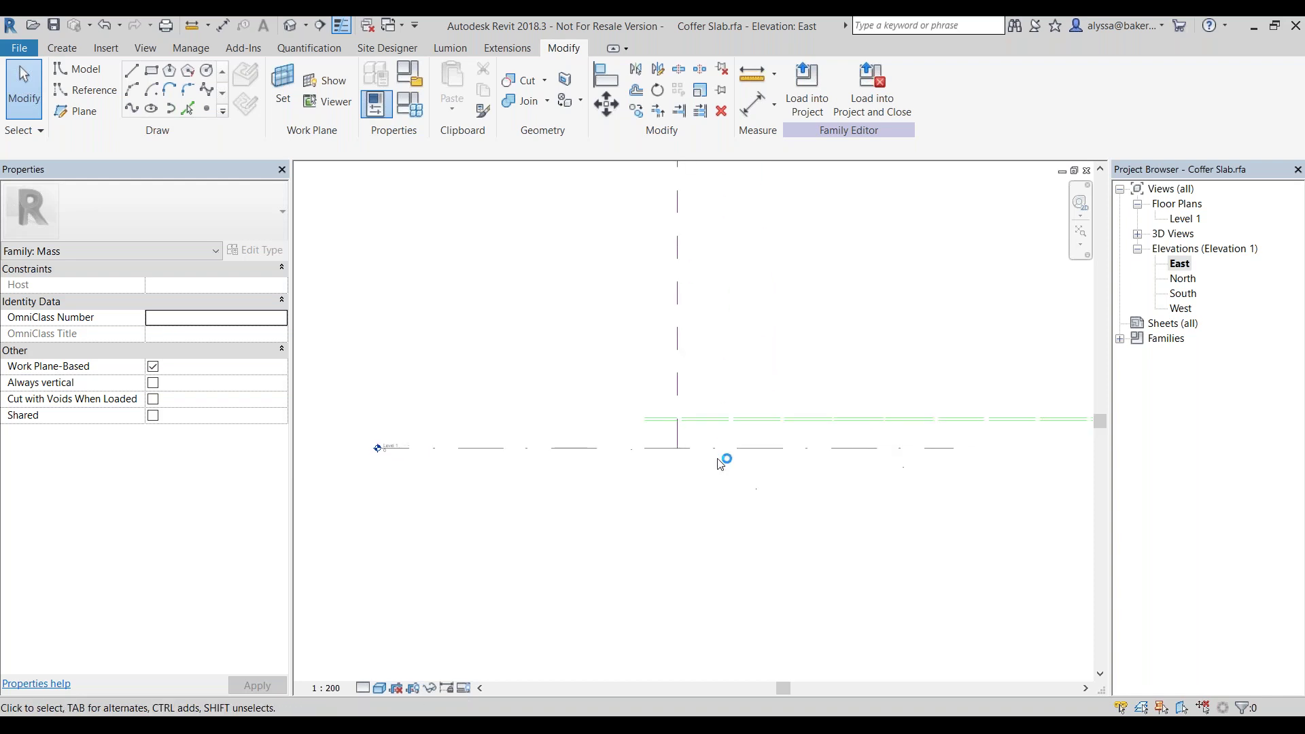
scroll(677, 435, "up", 3)
scroll(708, 416, "down", 2)
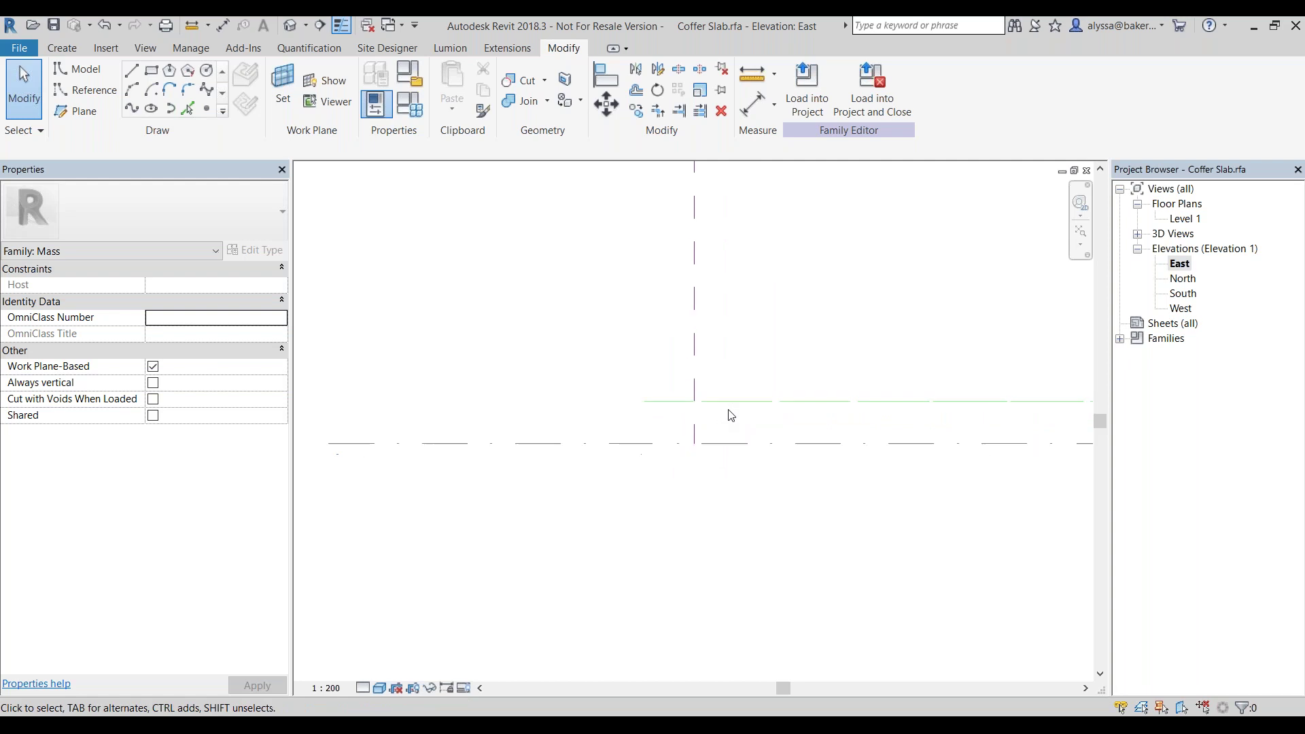
scroll(597, 388, "down", 4)
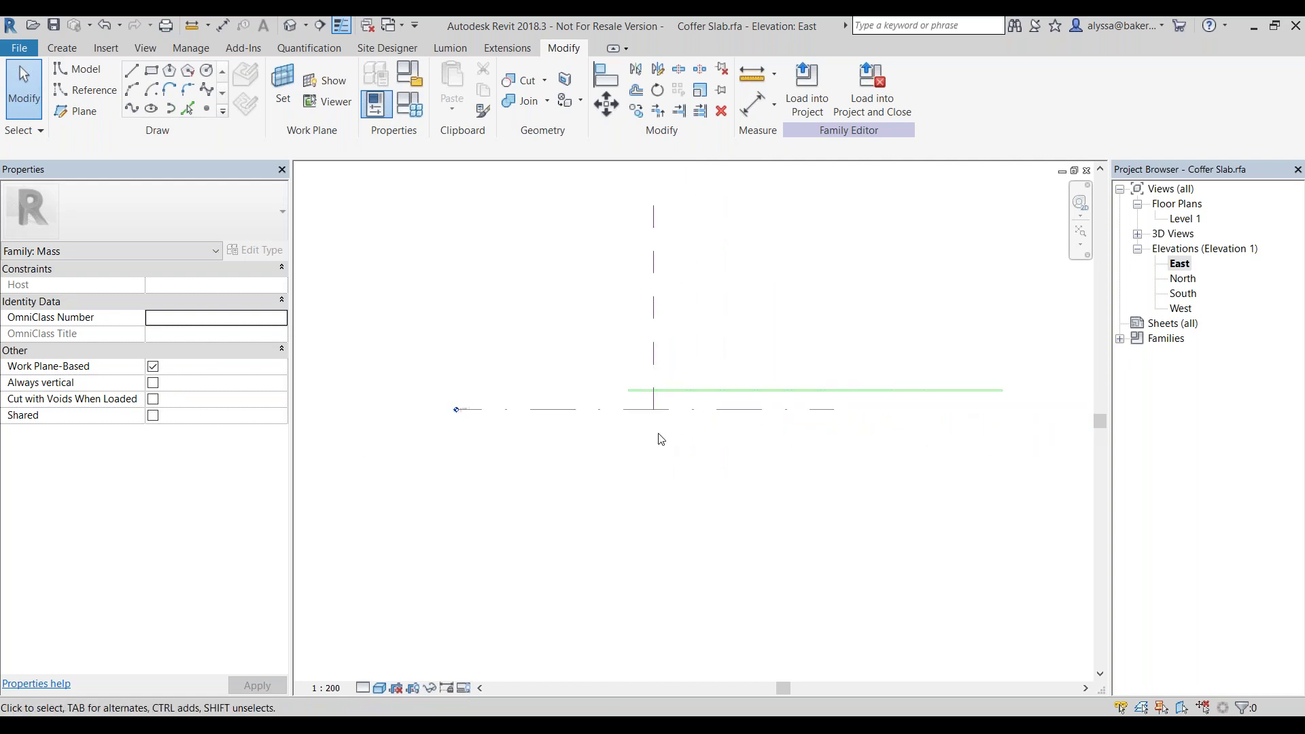
scroll(663, 402, "up", 3)
middle_click_drag(628, 434, 838, 428)
middle_click_drag(710, 450, 613, 427)
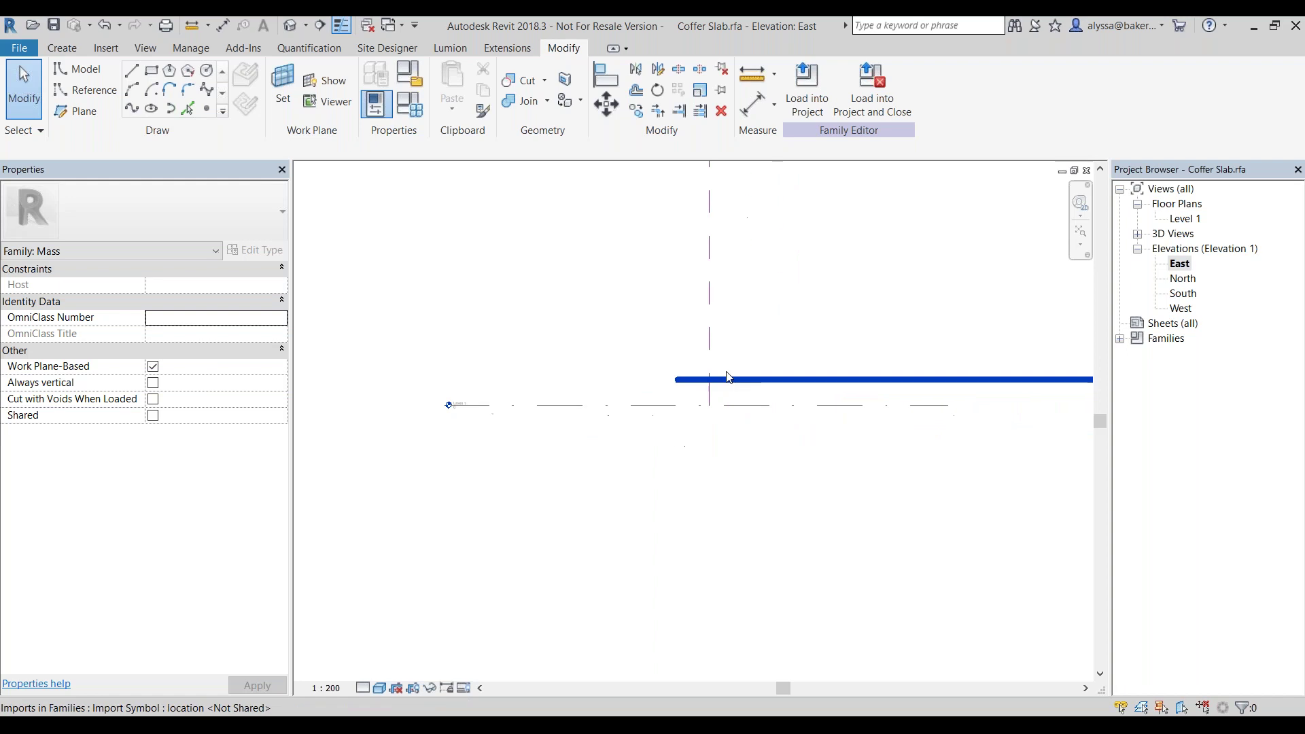
Move the imported slab 6000 mm vertically down so its top face lies on Level 1.
scroll(725, 373, "up", 2)
left_click(722, 387)
scroll(696, 411, "up", 1)
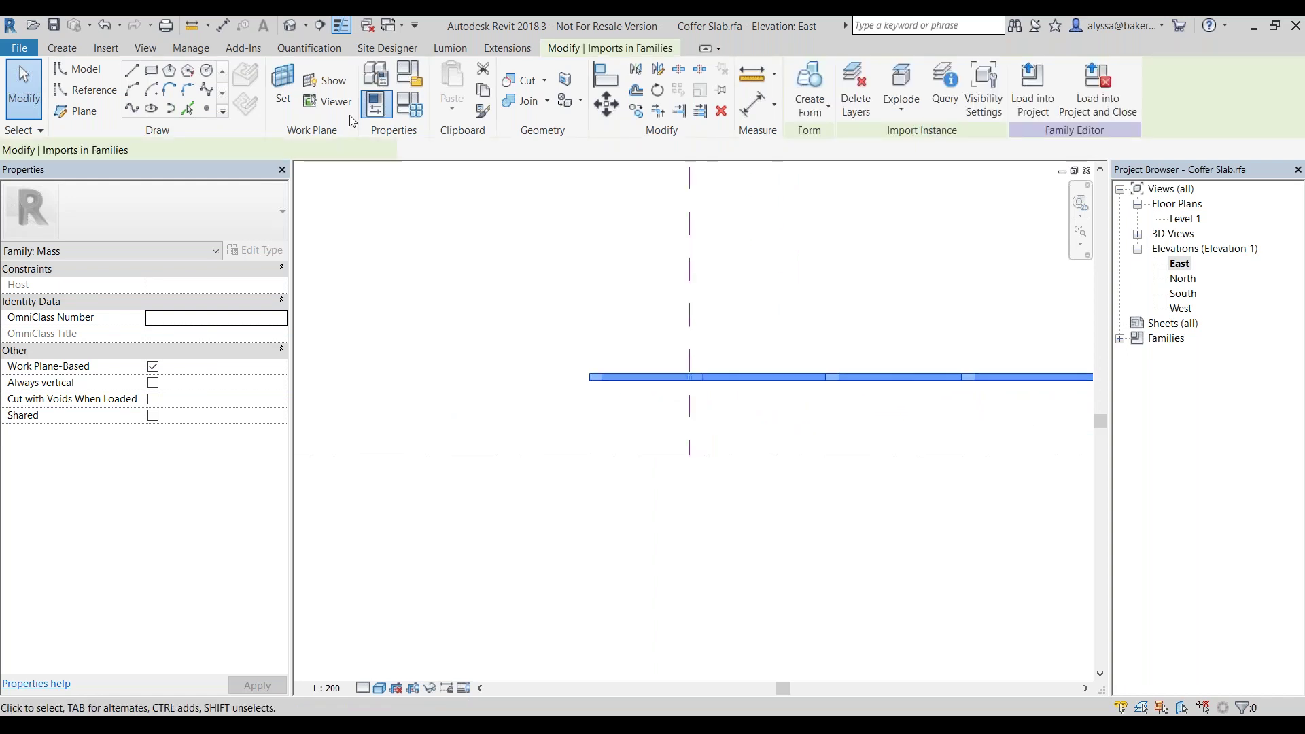
left_click(707, 377)
left_click(618, 117)
scroll(747, 384, "up", 2)
scroll(745, 369, "up", 1)
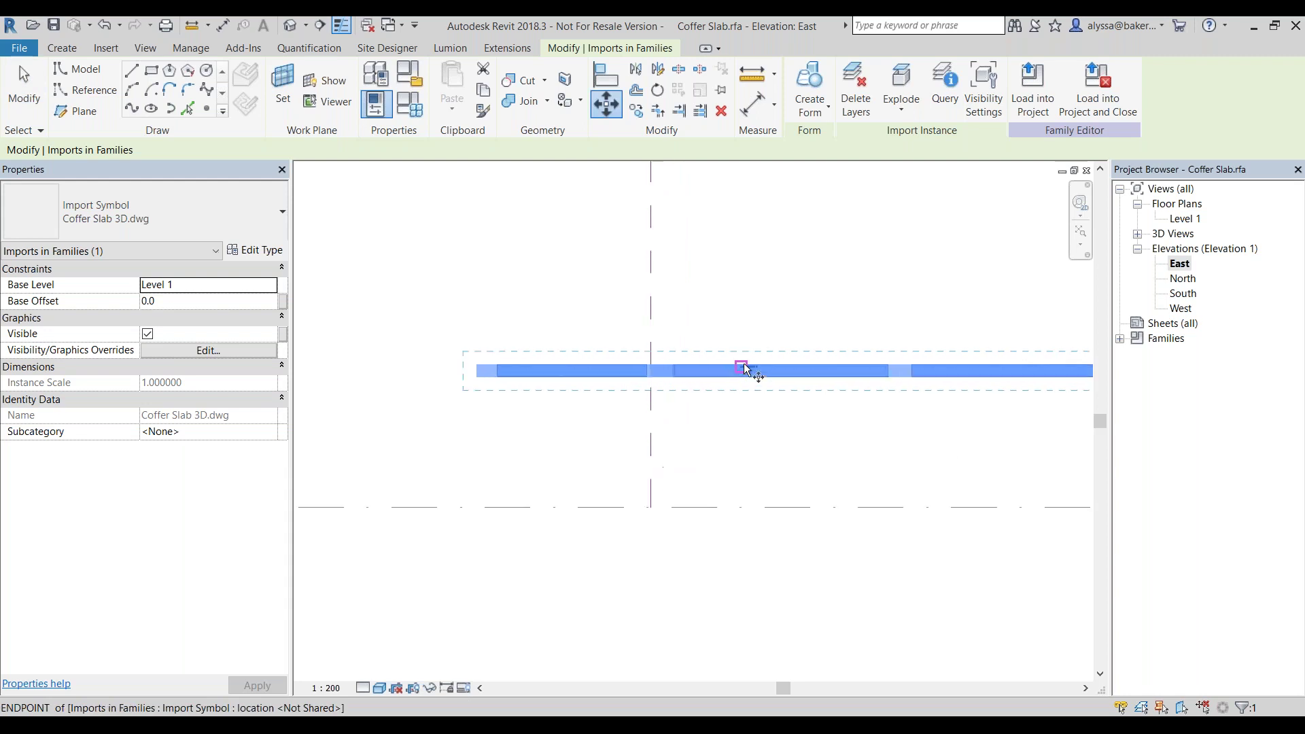
scroll(719, 366, "up", 2)
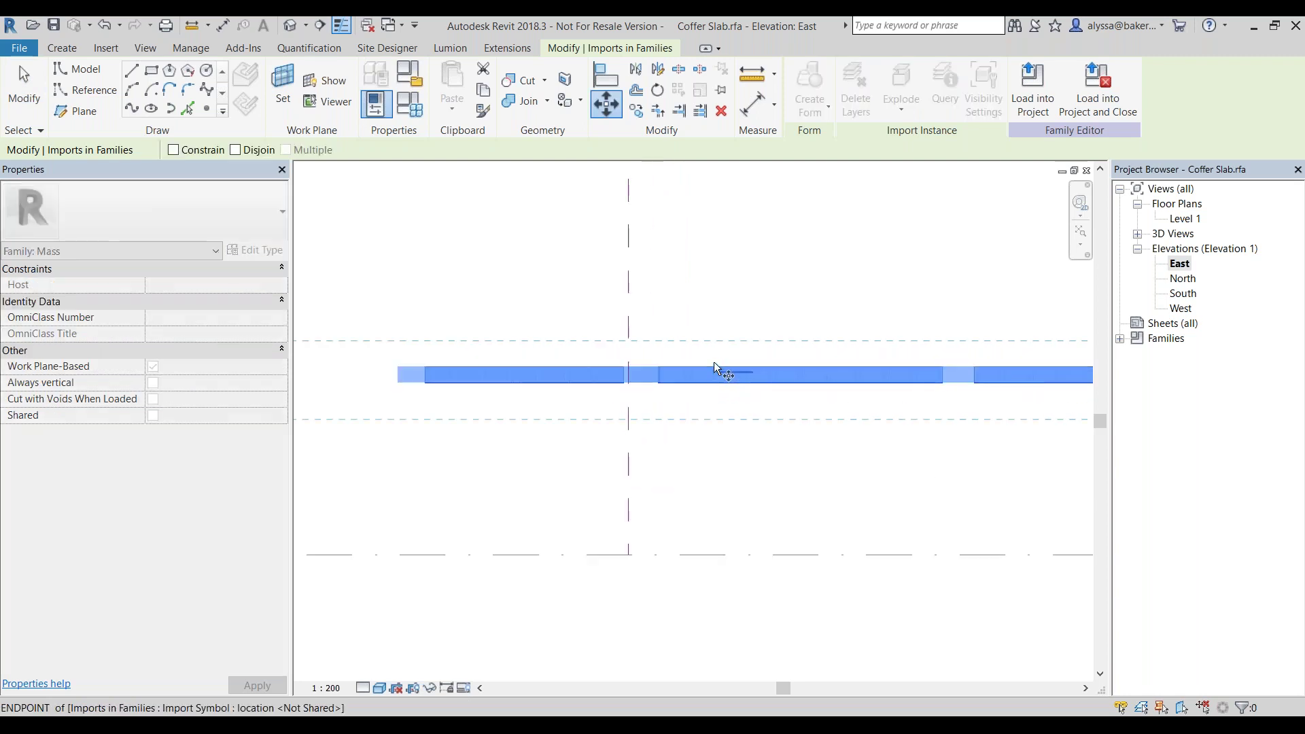
left_click(713, 368)
scroll(720, 371, "down", 2)
middle_click_drag(727, 384, 731, 352)
left_click(713, 479)
scroll(685, 462, "down", 2)
middle_click_drag(523, 439, 526, 431)
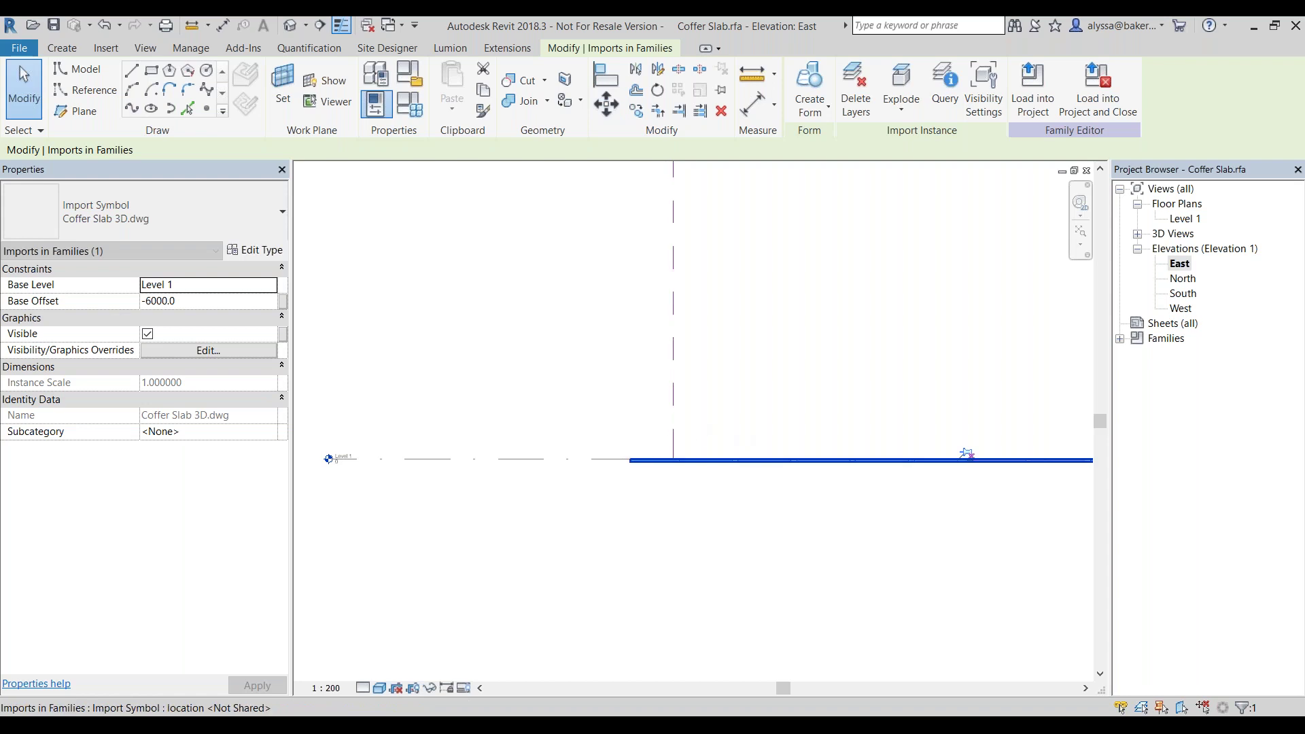
Inspect the slab's position against Level 1 up close and save the family.
scroll(626, 466, "up", 3)
scroll(645, 449, "up", 1)
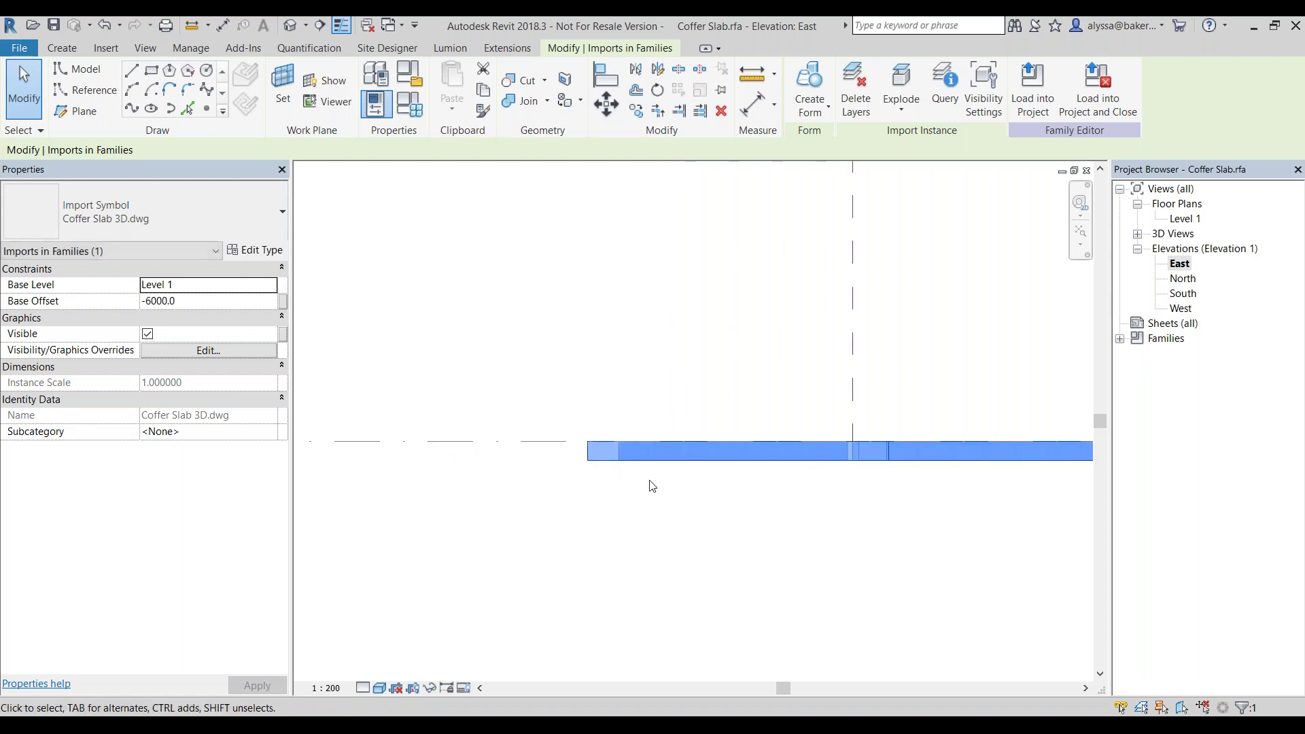
scroll(654, 484, "down", 3)
middle_click_drag(658, 478, 610, 468)
scroll(650, 471, "down", 3)
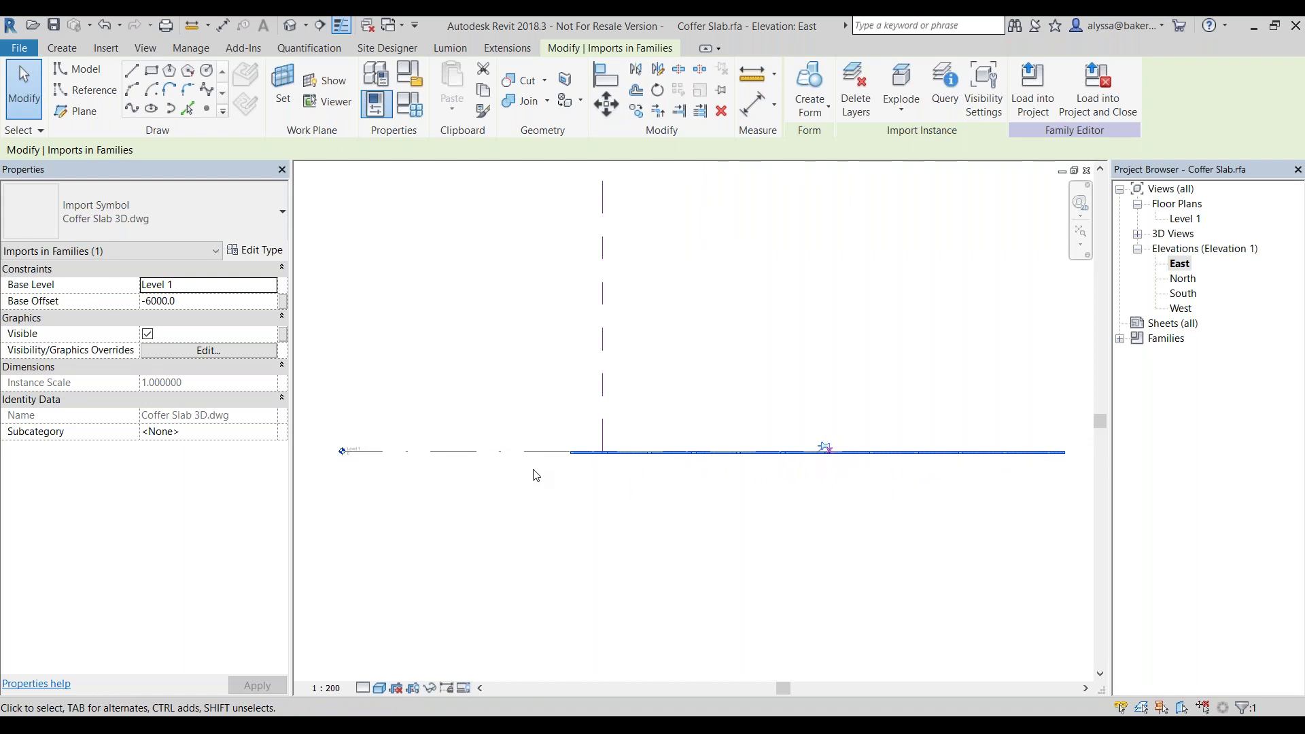
middle_click_drag(543, 438, 636, 485)
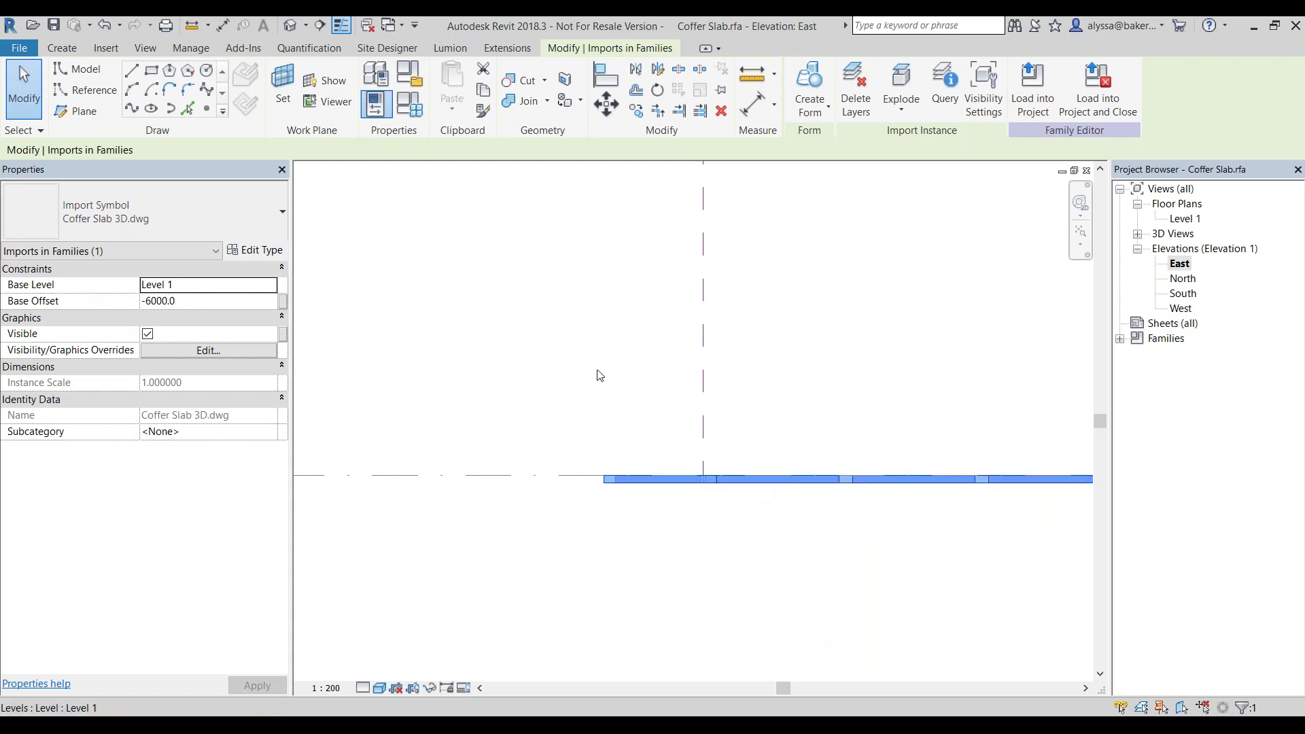
mouse_move(913, 427)
middle_mouse_down()
mouse_move(923, 416)
mouse_move(840, 407)
middle_mouse_up()
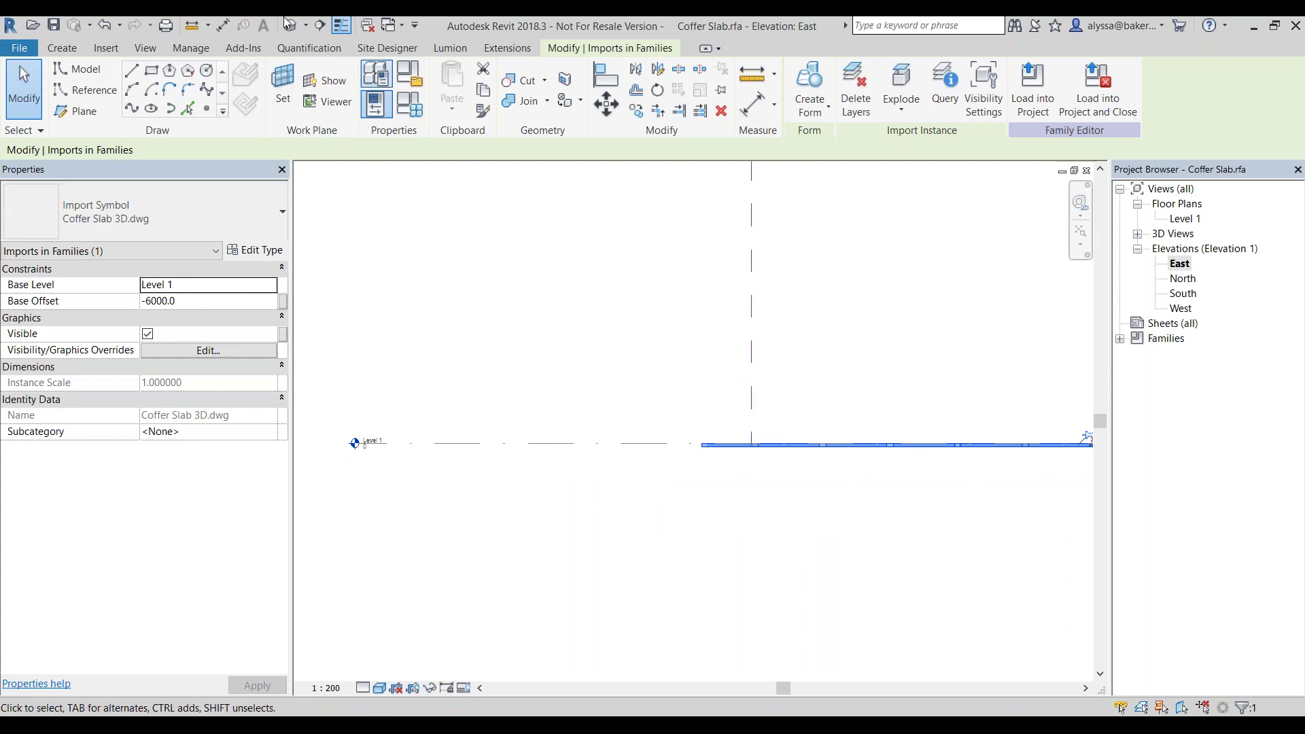
left_click(53, 25)
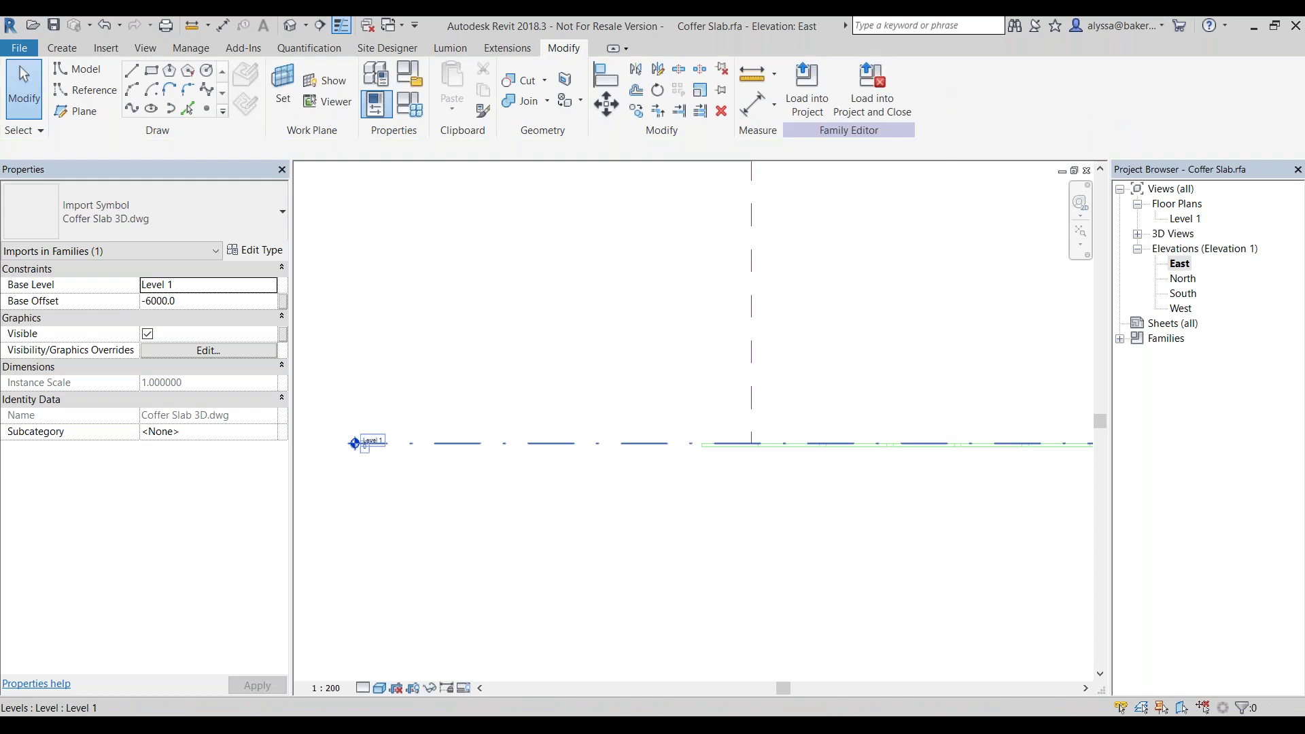
Load the Coffer Slab mass family into Test Project and close the family file.
scroll(879, 443, "up", 4)
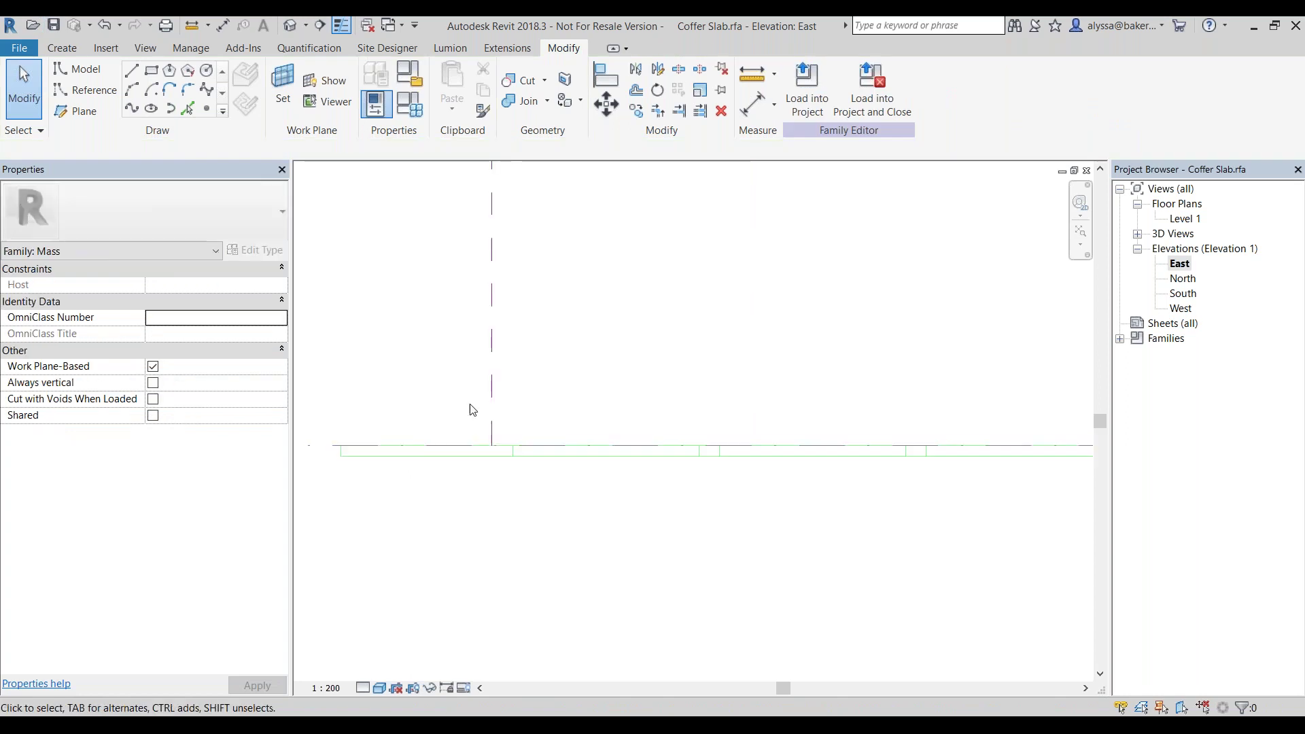
left_click(747, 454)
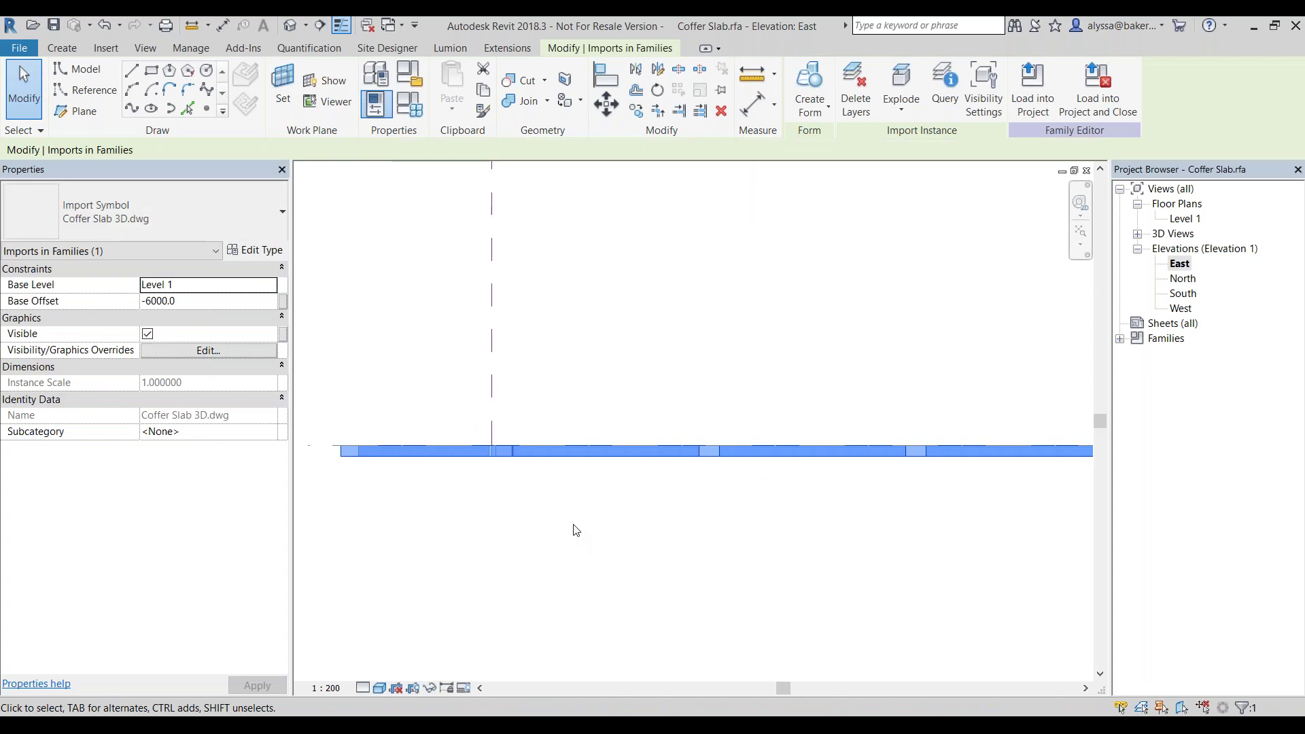
left_click(579, 529)
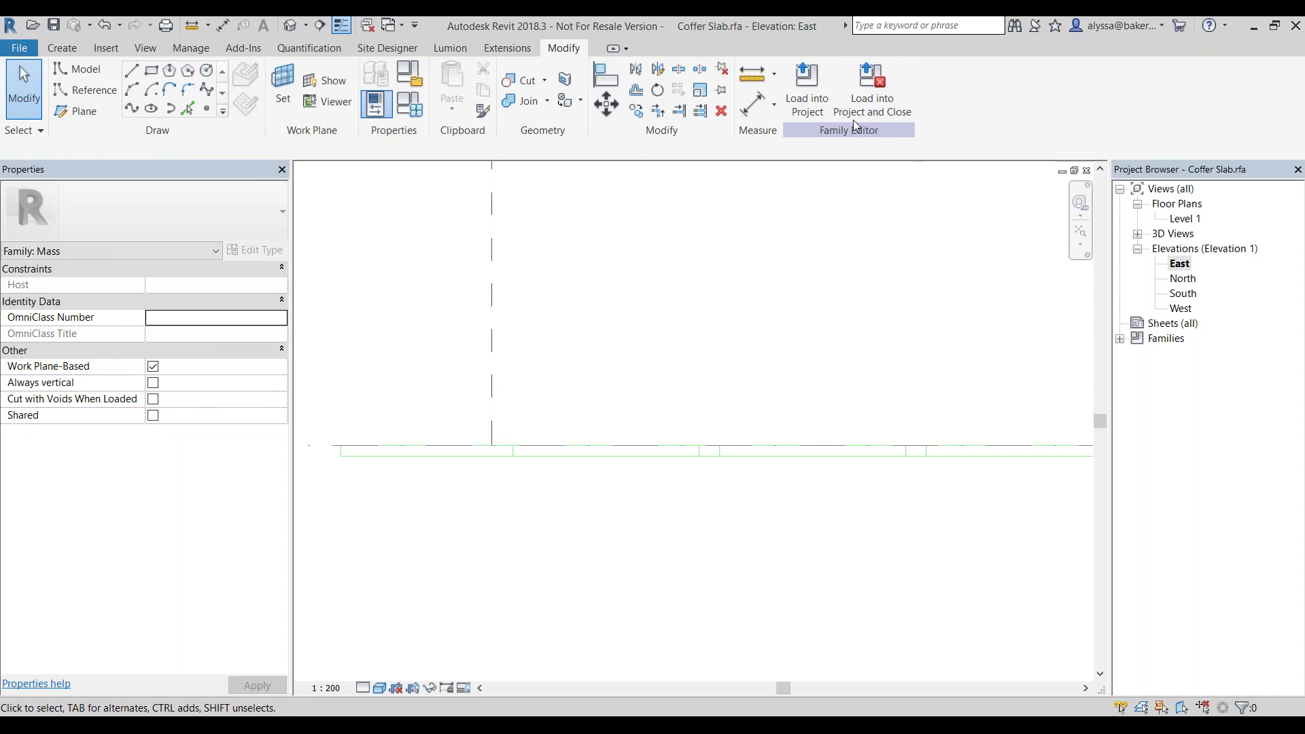
left_click(893, 90)
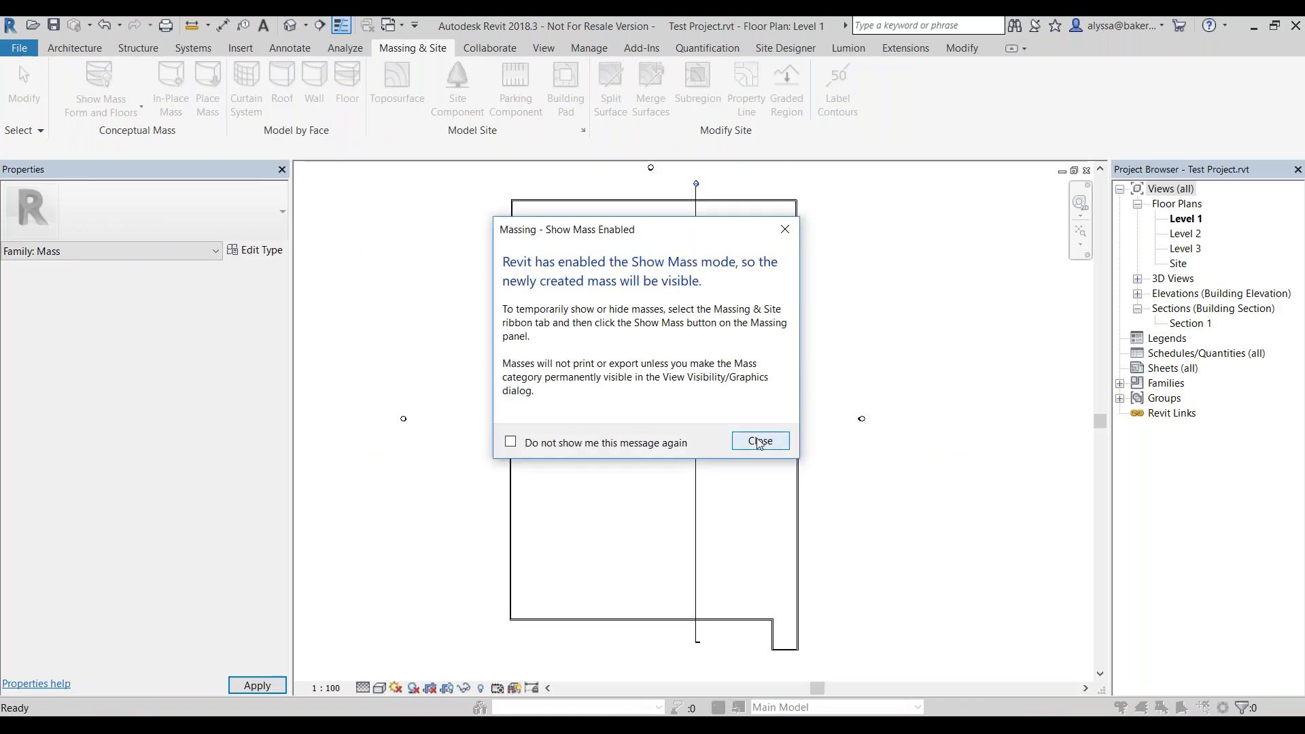
left_click(759, 442)
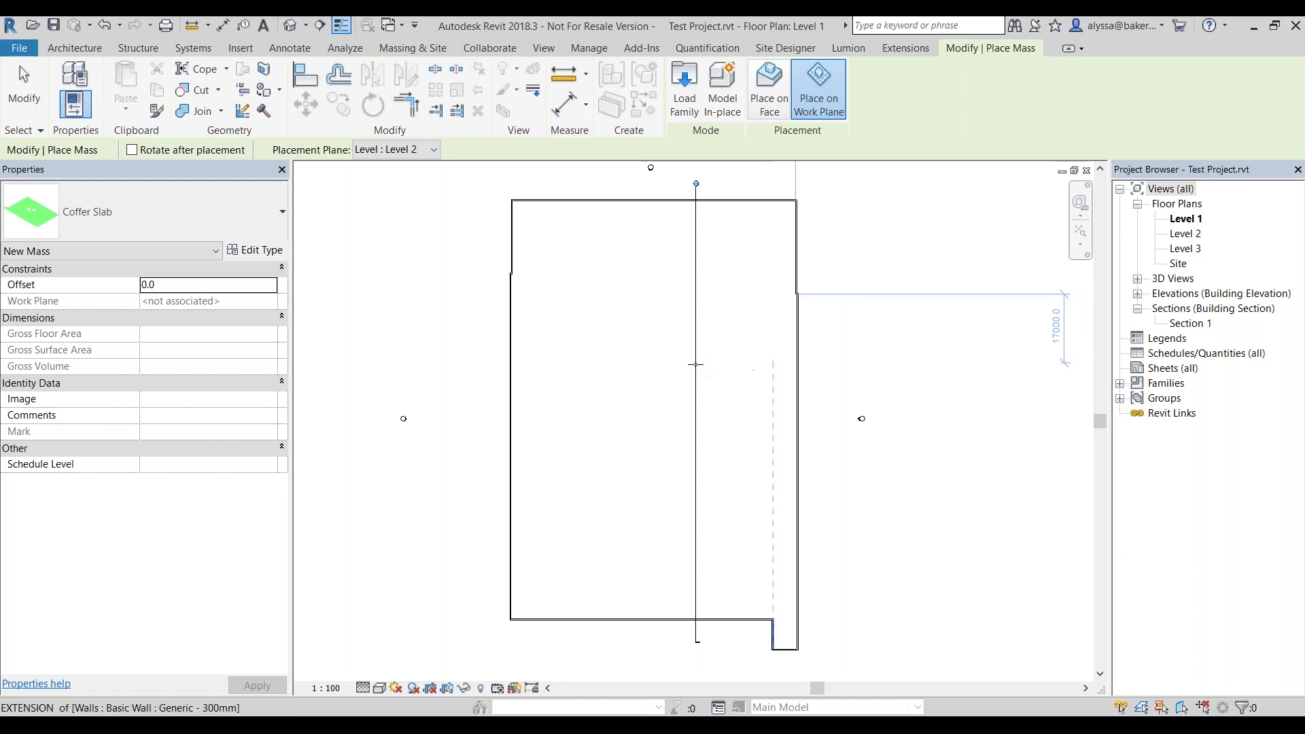
Place one Coffer Slab mass on the Level 2 work plane, inside the upper part of the building outline near the east wall.
scroll(690, 361, "down", 2)
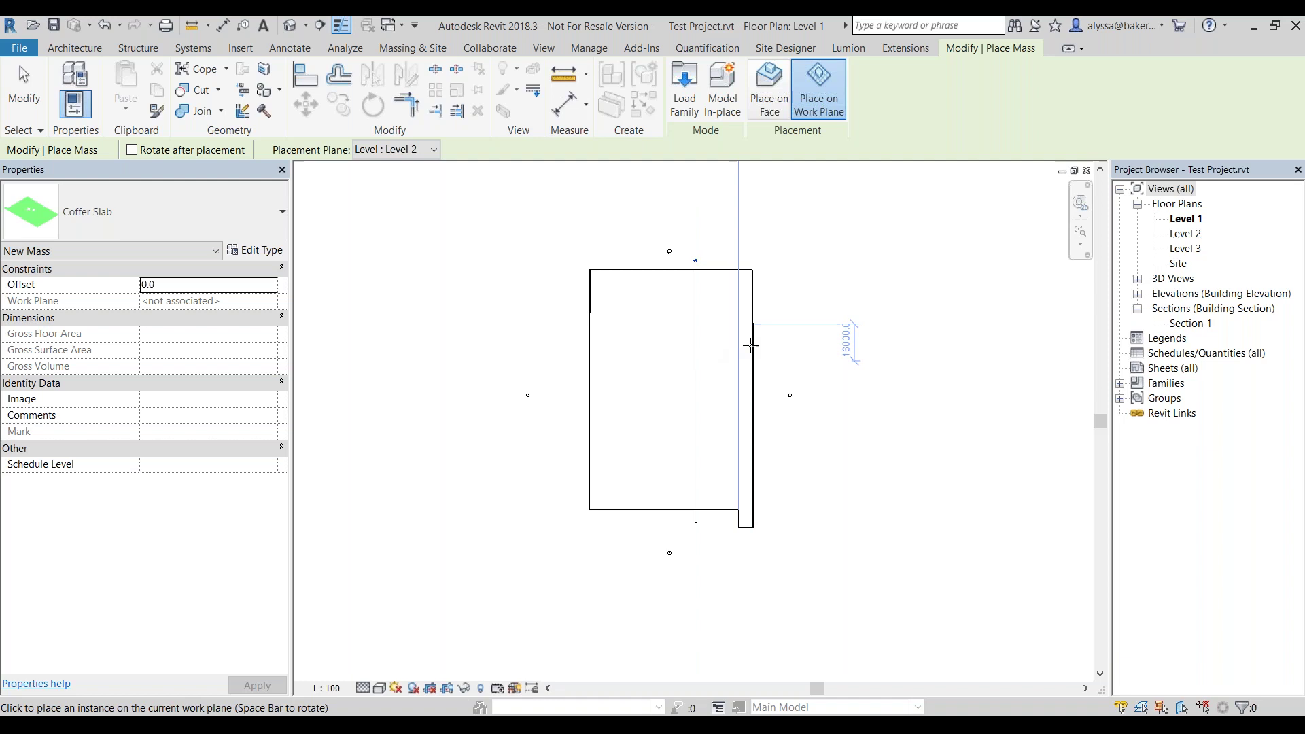
left_click(704, 353)
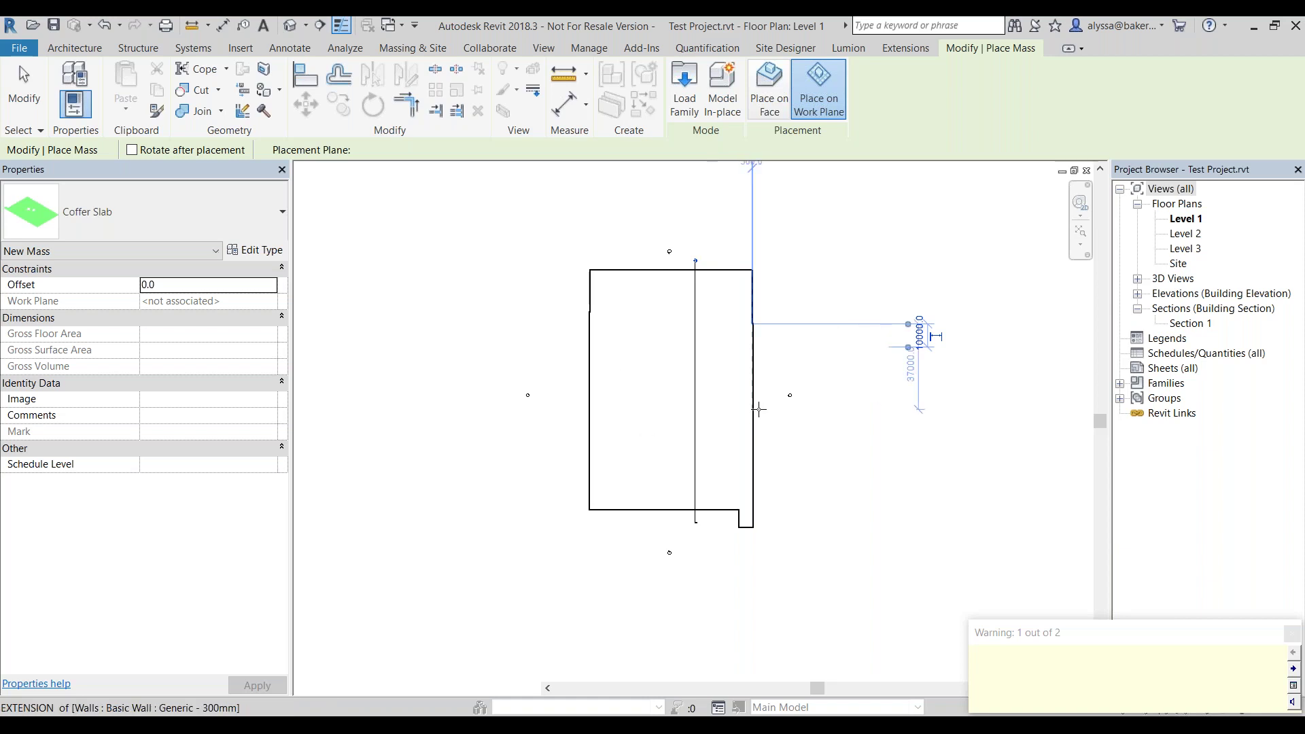
key("Escape")
scroll(770, 318, "up", 1)
scroll(768, 312, "down", 2)
middle_click_drag(810, 323, 814, 324)
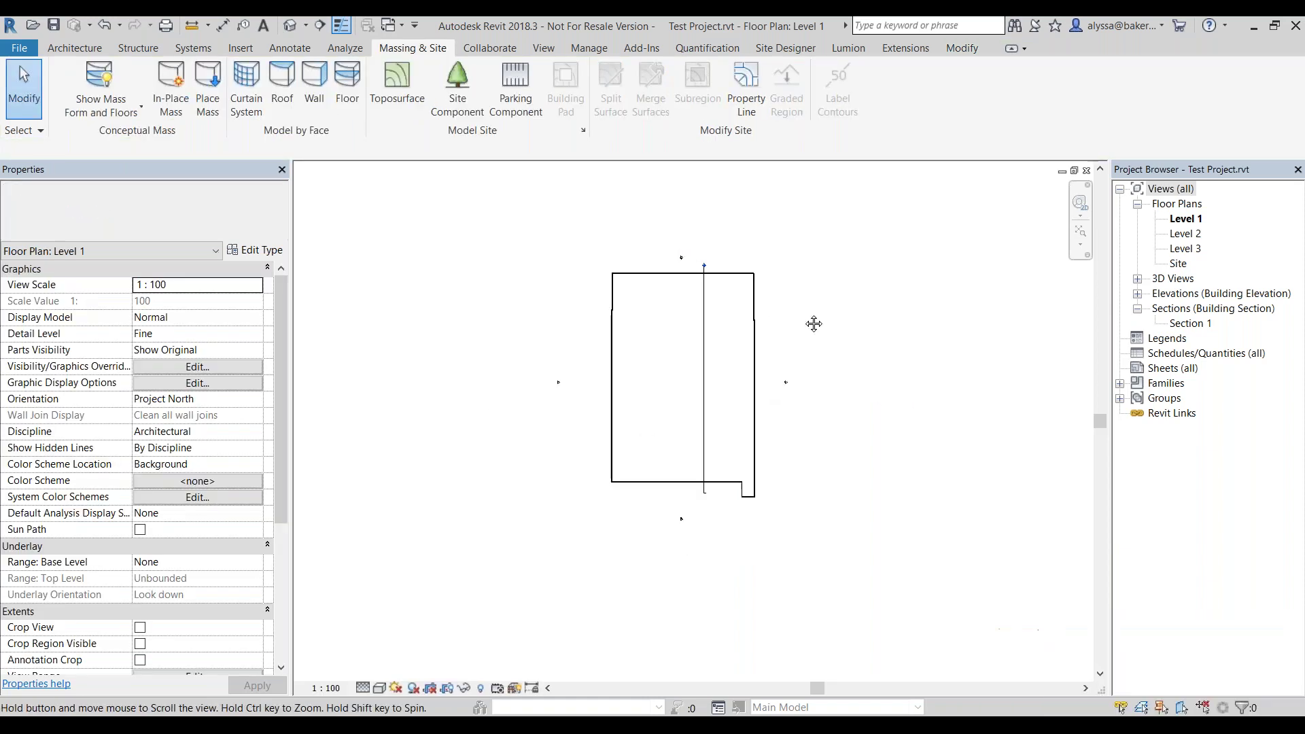
scroll(798, 314, "up", 3)
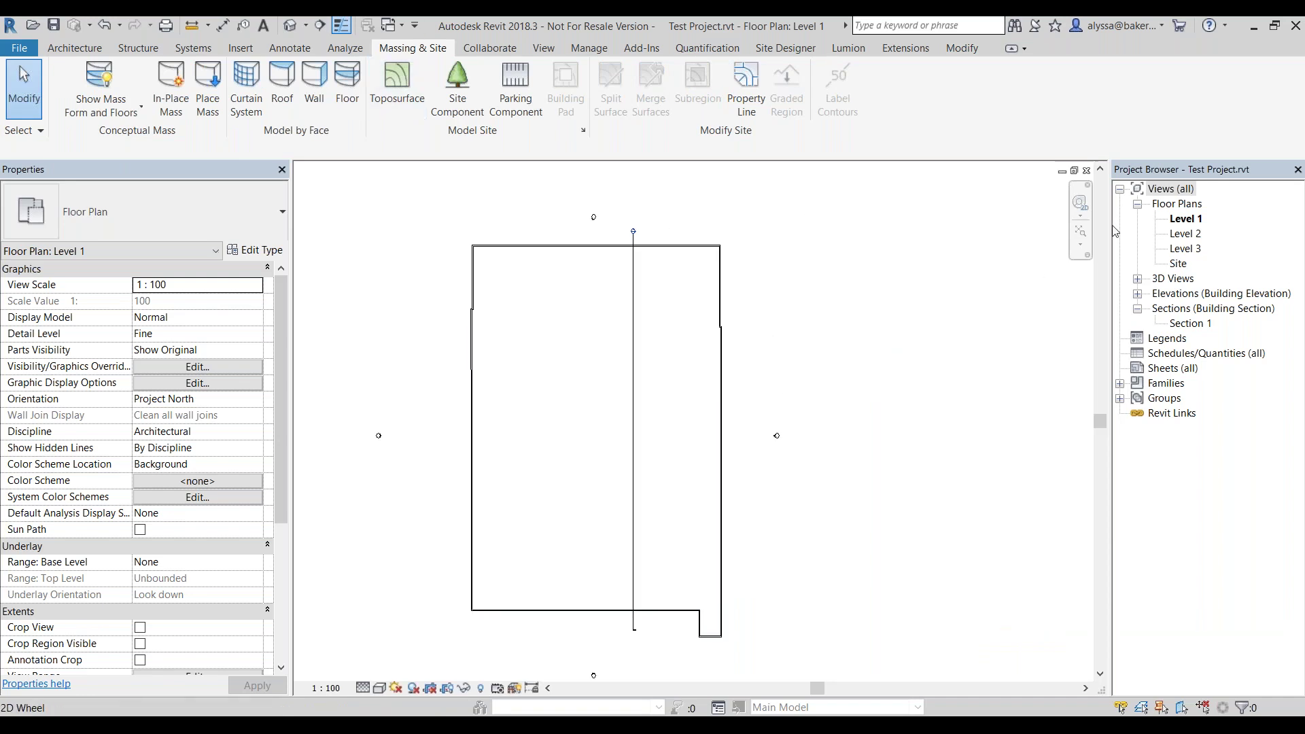
Open the {3D} view and examine the placed coffer slab's position relative to the building walls.
left_click(1137, 278)
double_click(1179, 293)
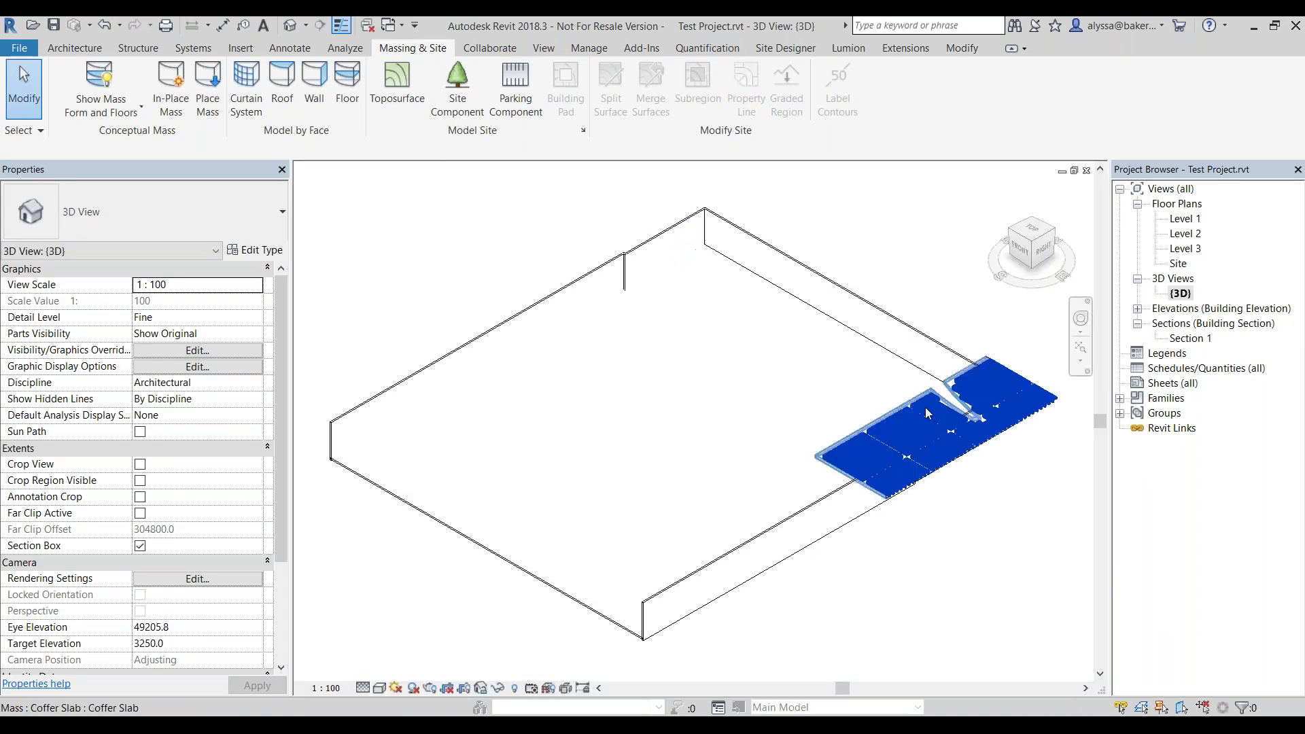
scroll(999, 408, "up", 2)
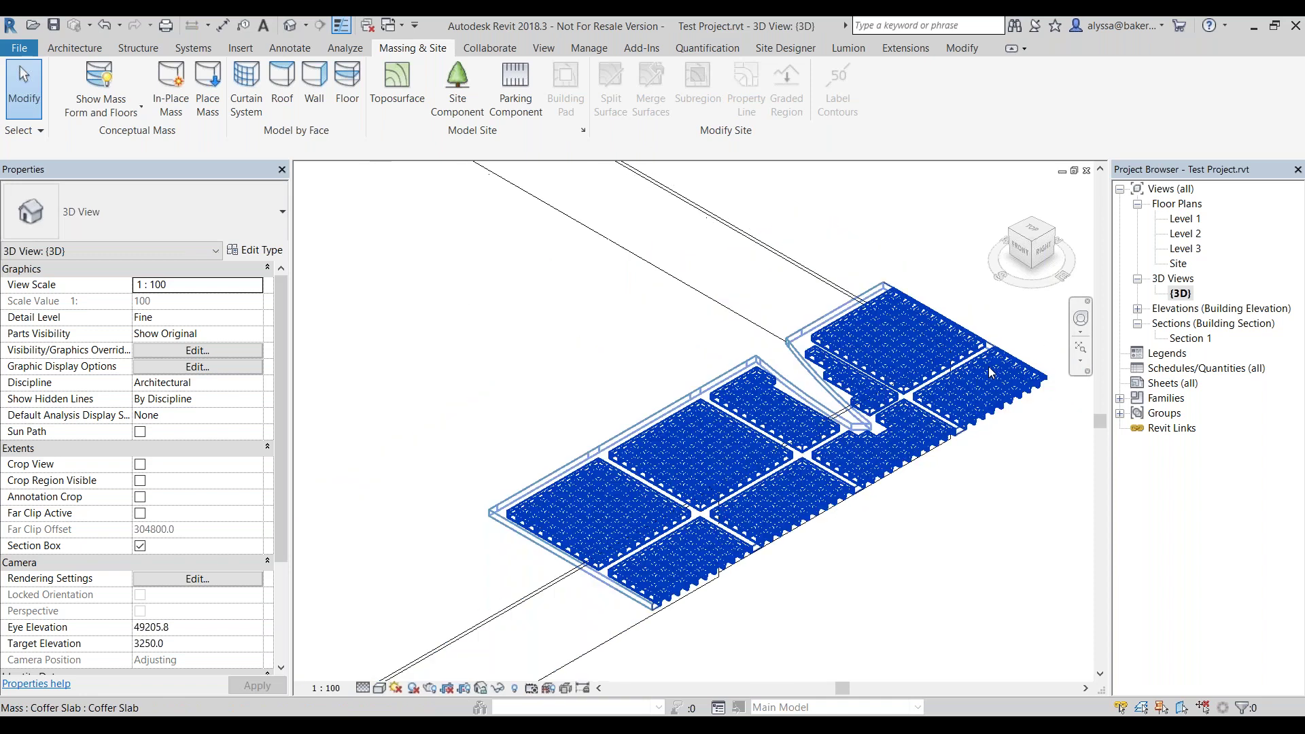
left_click(850, 460)
scroll(849, 461, "up", 4)
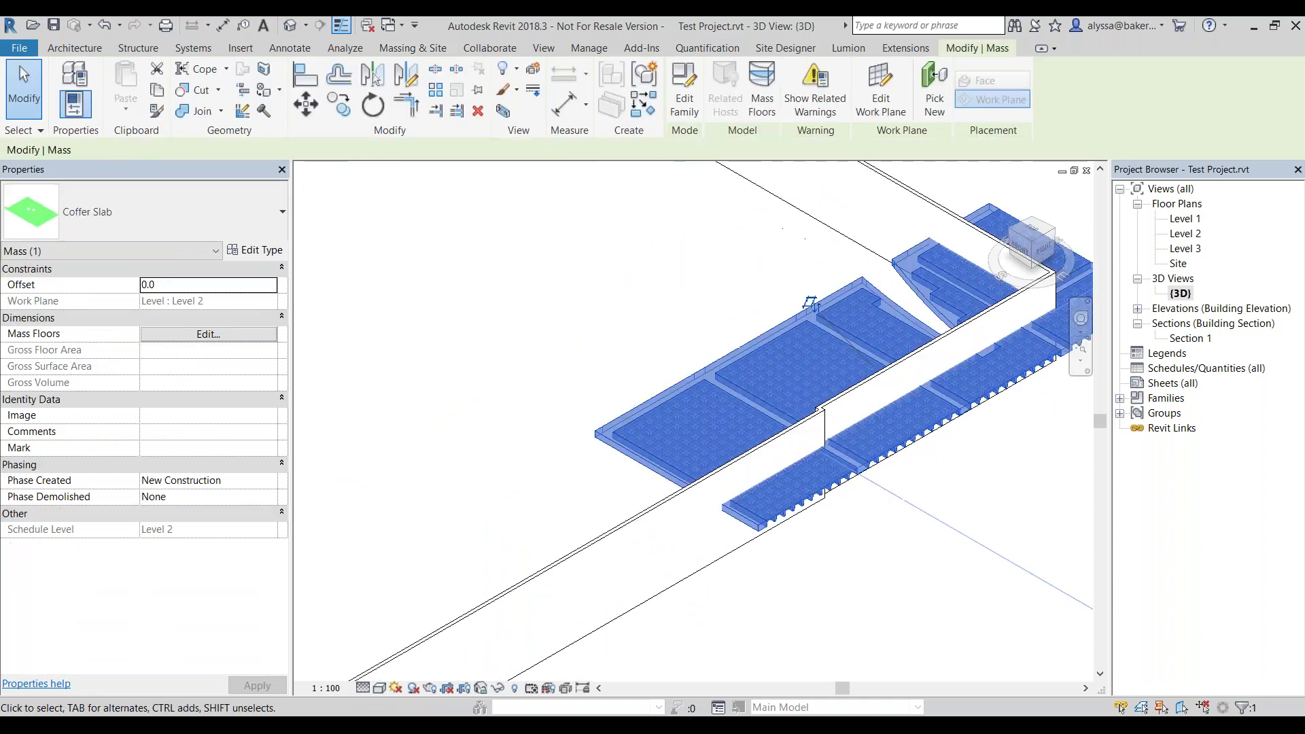
middle_click_drag(992, 491, 815, 468)
scroll(816, 467, "down", 1)
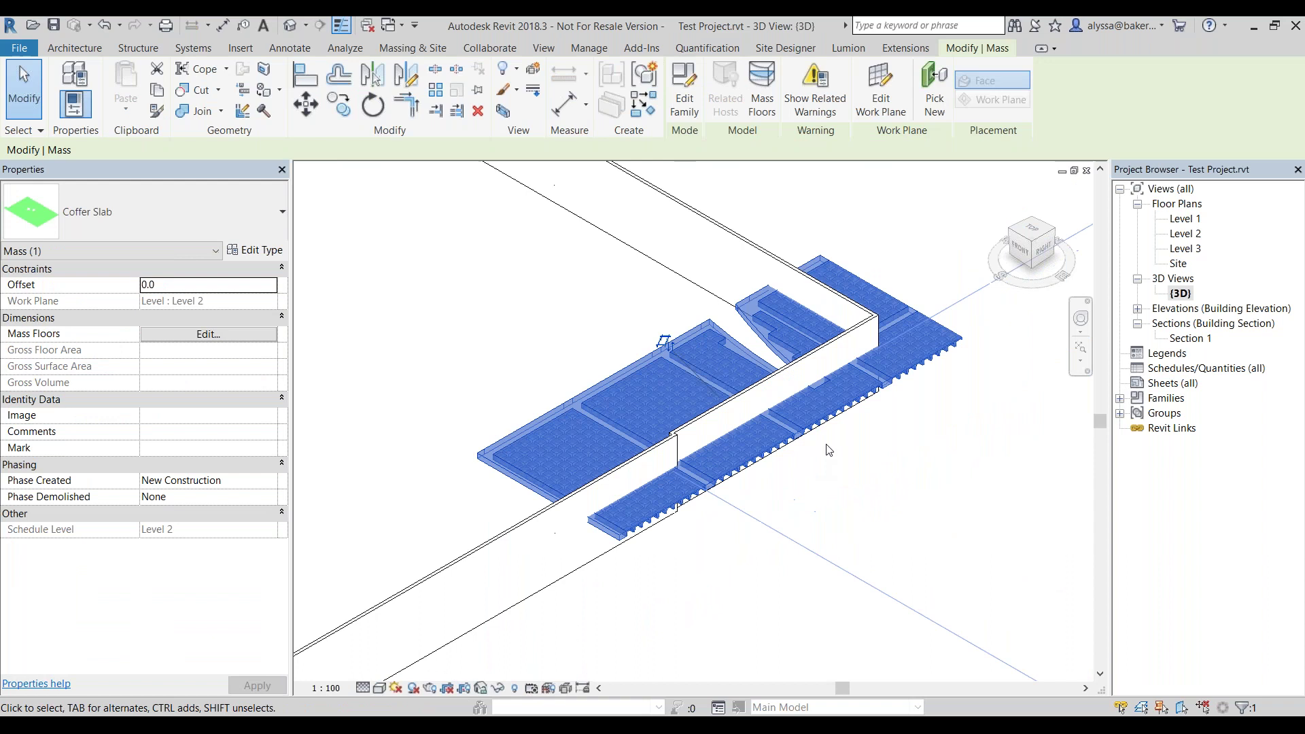
scroll(827, 451, "up", 2)
middle_click_drag(710, 470, 785, 479)
scroll(781, 421, "down", 4)
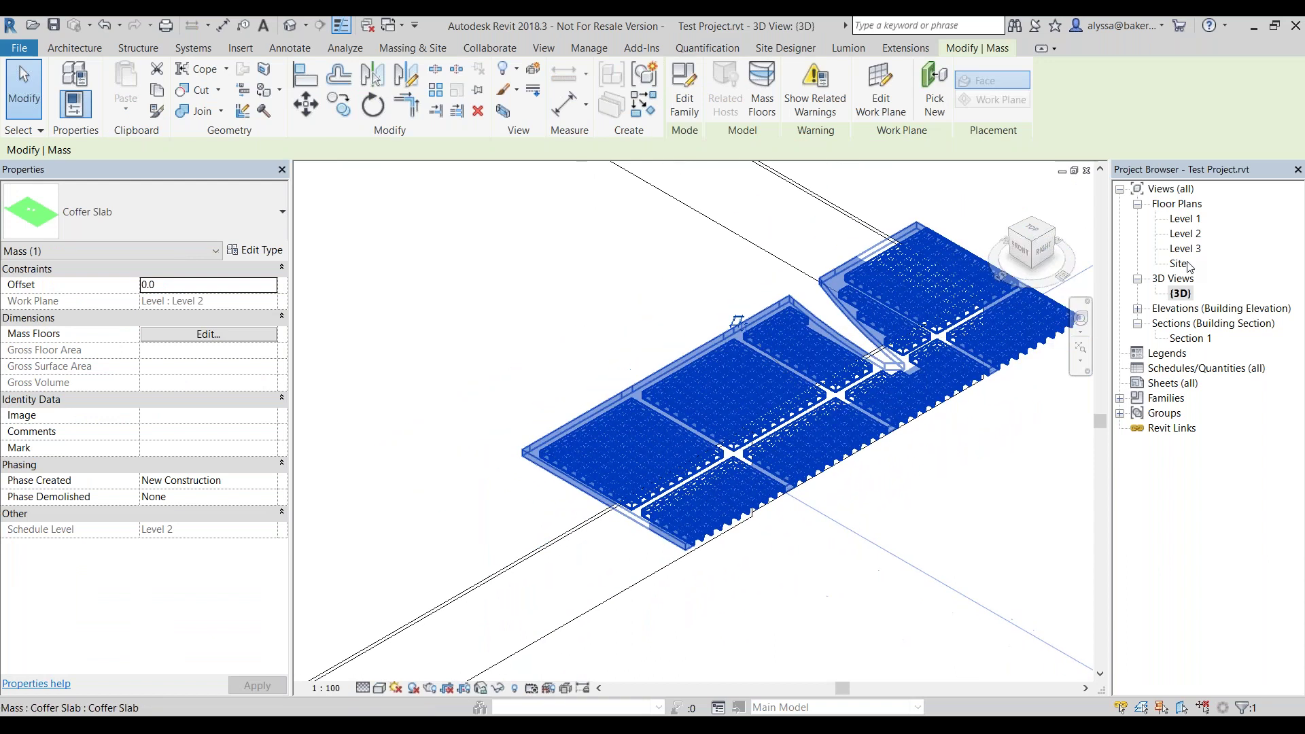
Make the Mass category visible in the Level 1 floor plan through its visibility/graphics overrides.
double_click(1188, 220)
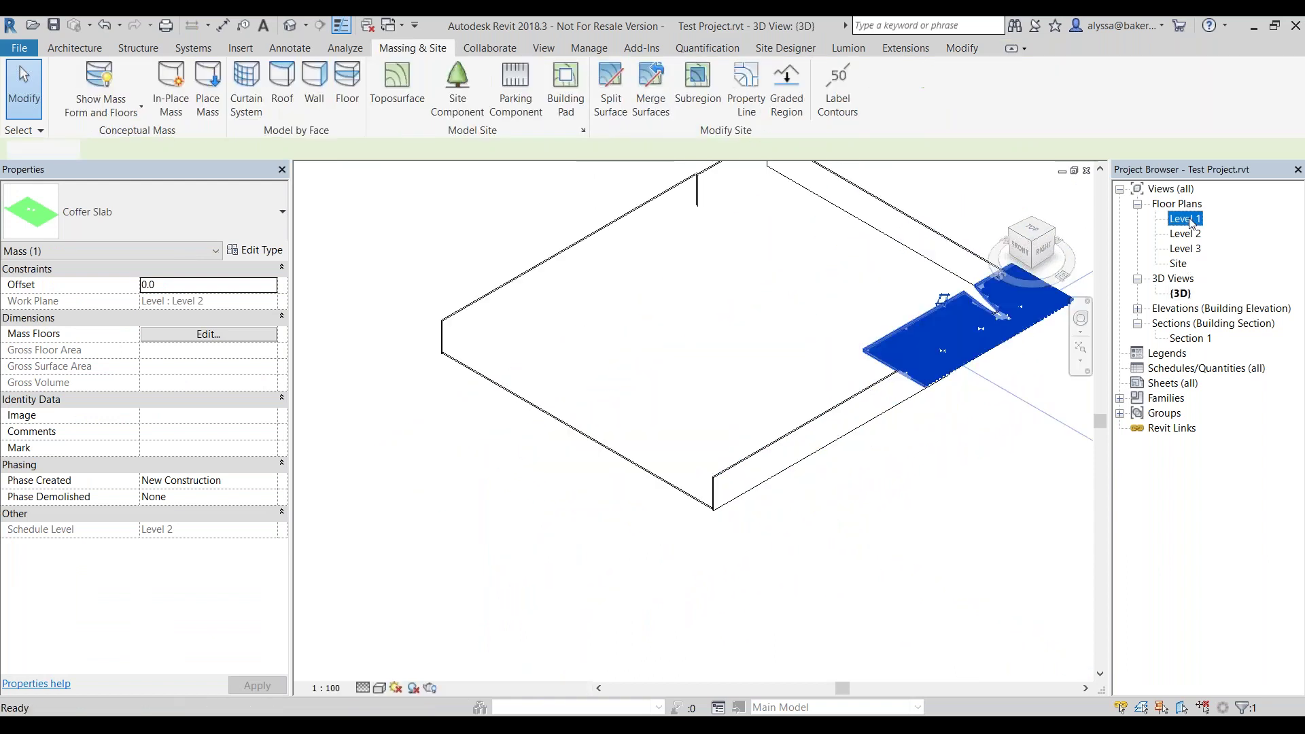
scroll(751, 363, "down", 1)
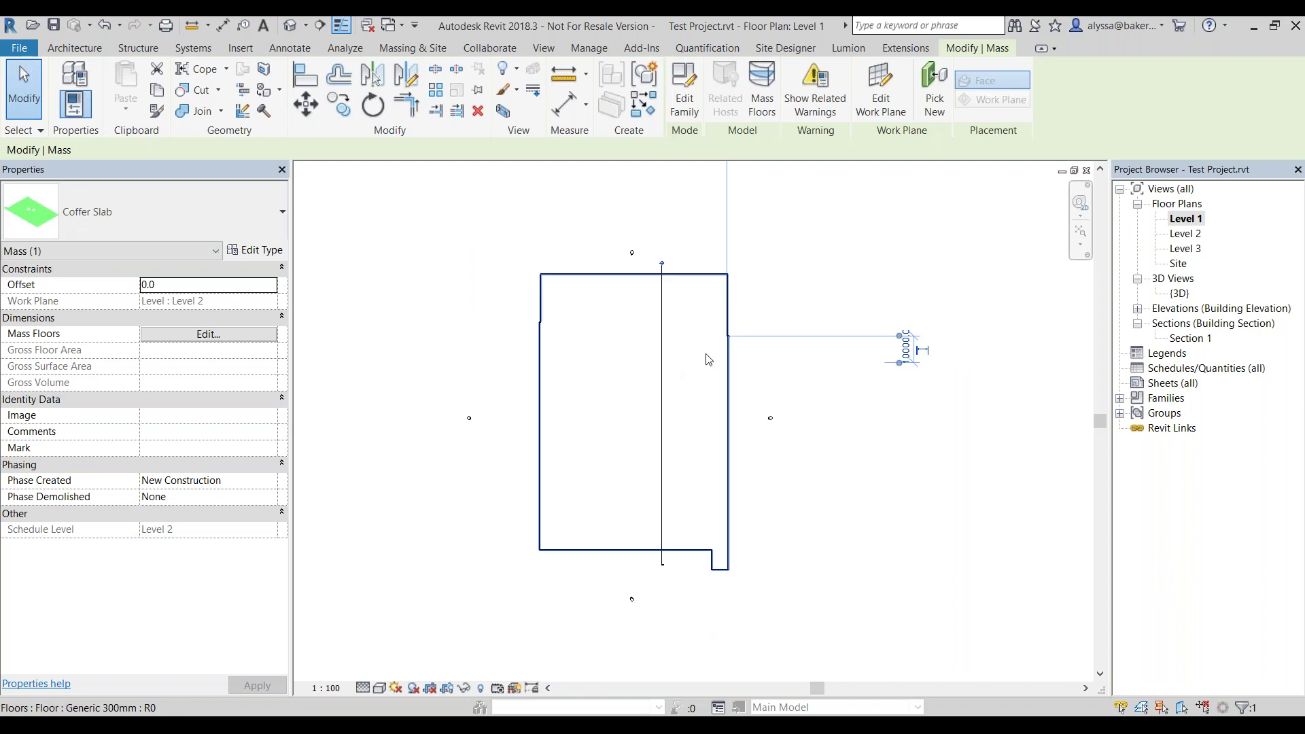
left_click(781, 383)
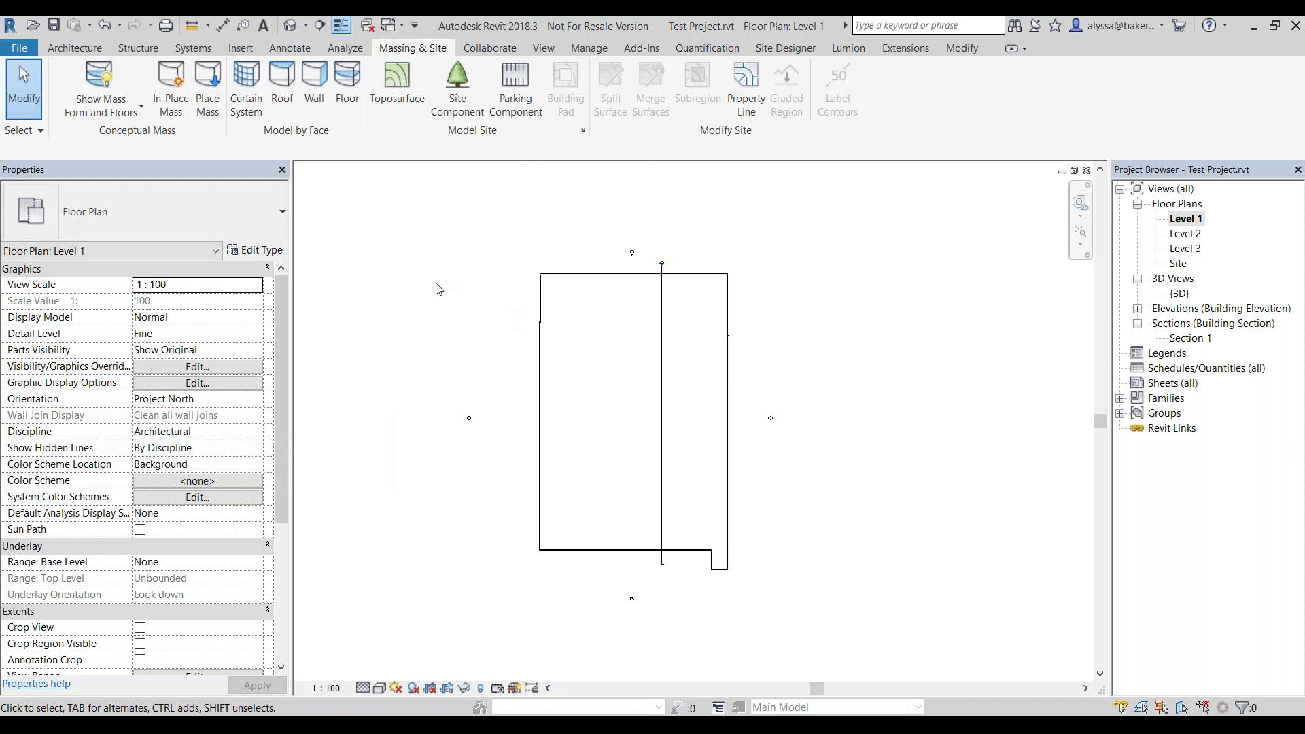
left_click(223, 372)
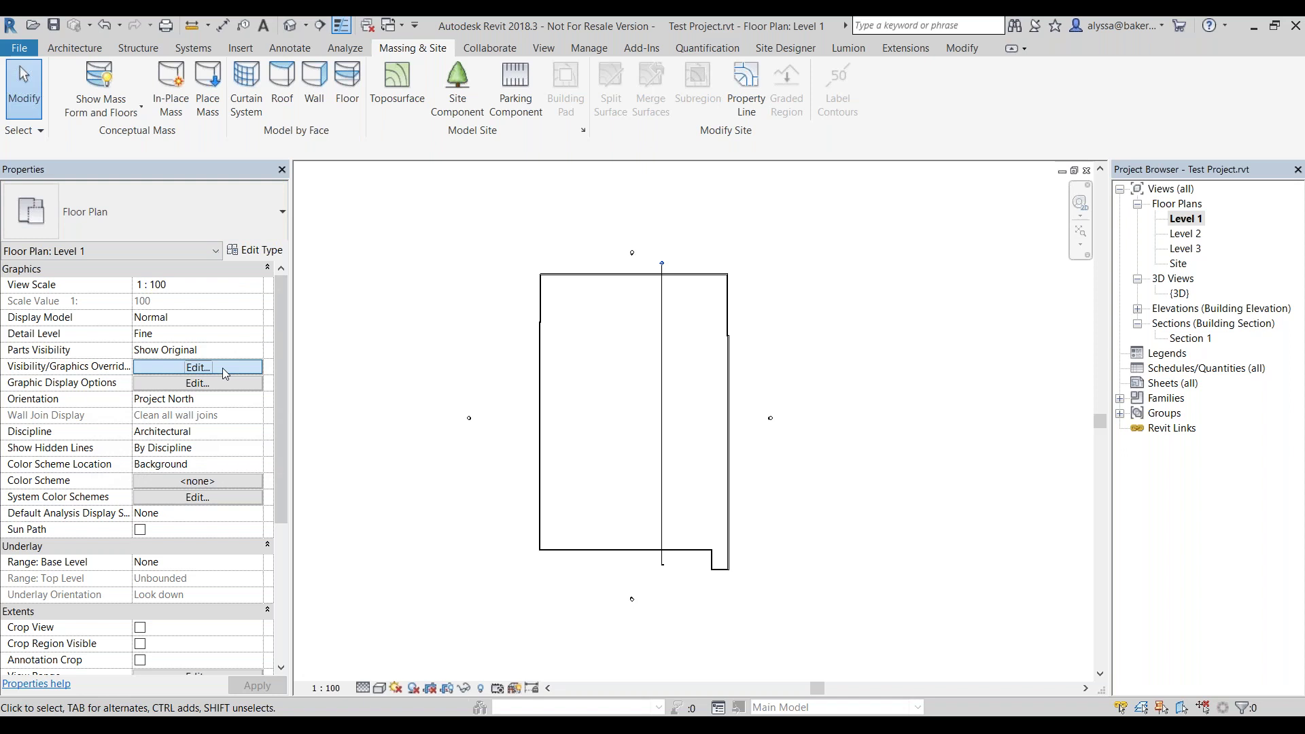
left_click(234, 371)
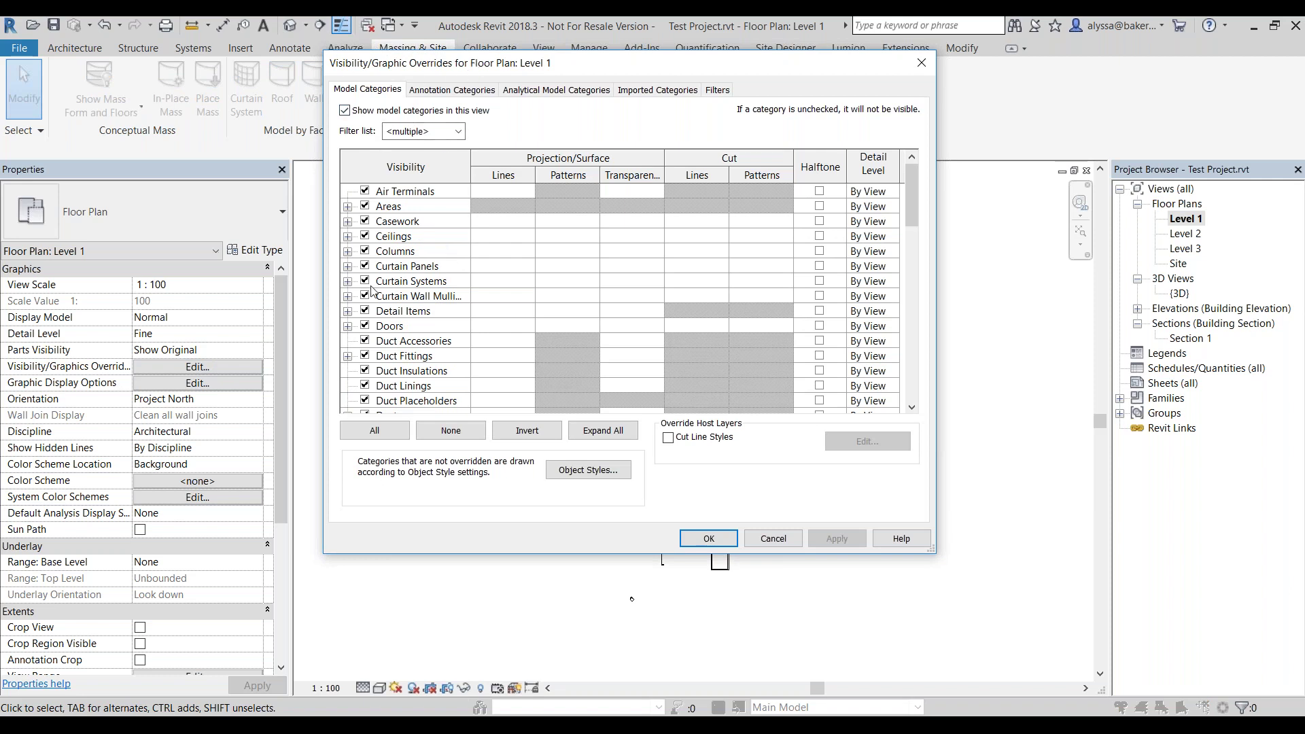
scroll(362, 387, "down", 2)
scroll(360, 347, "down", 5)
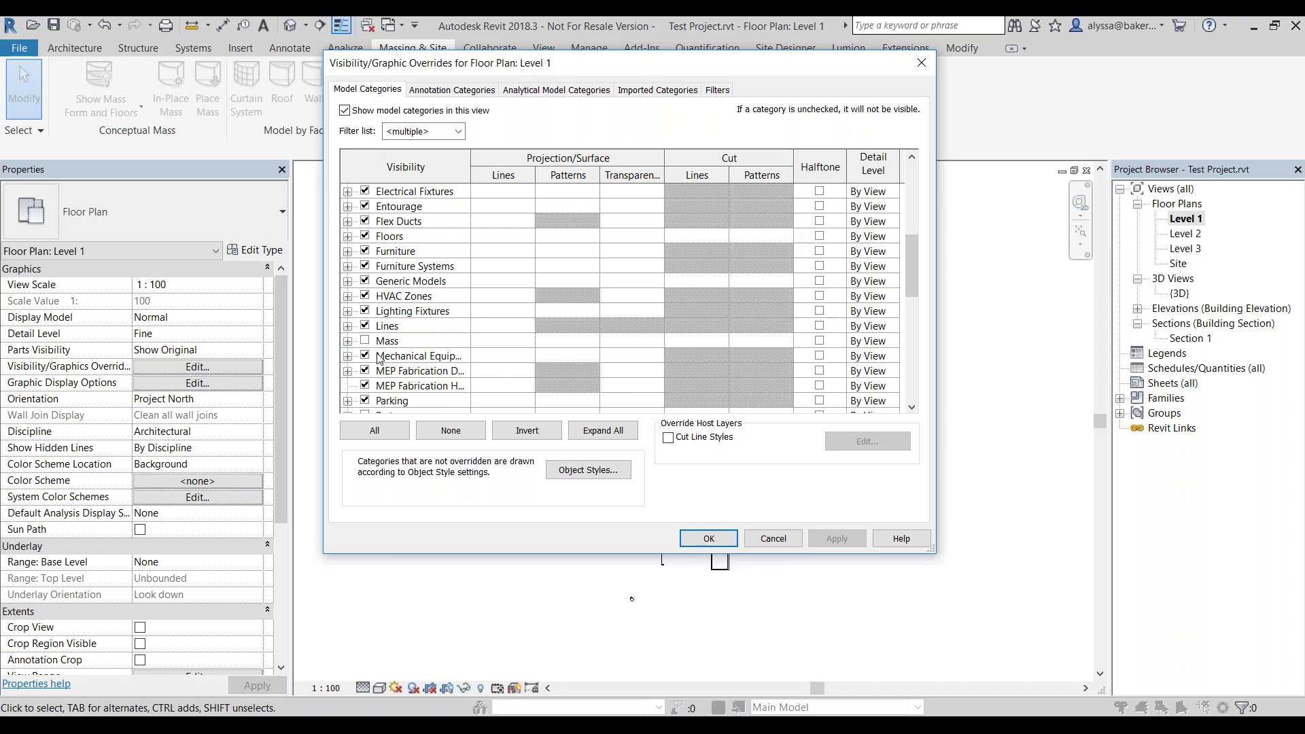
left_click(366, 342)
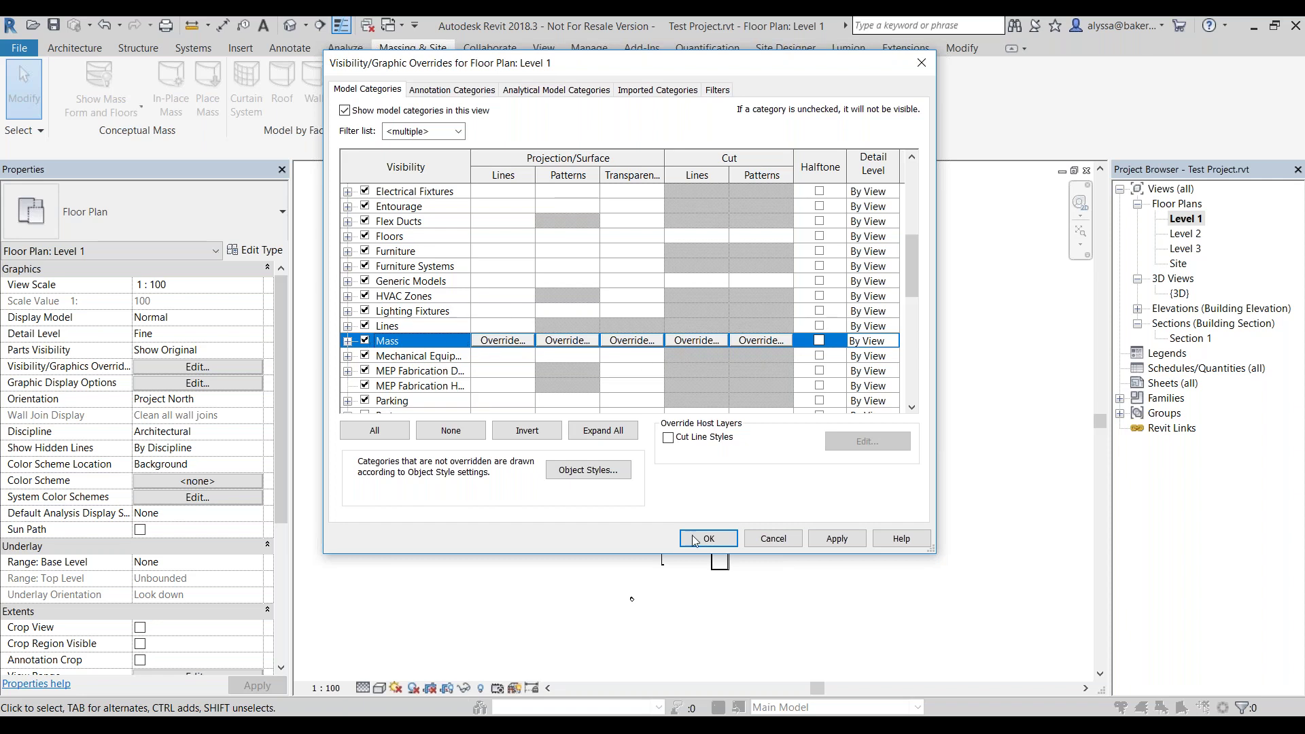
left_click(714, 540)
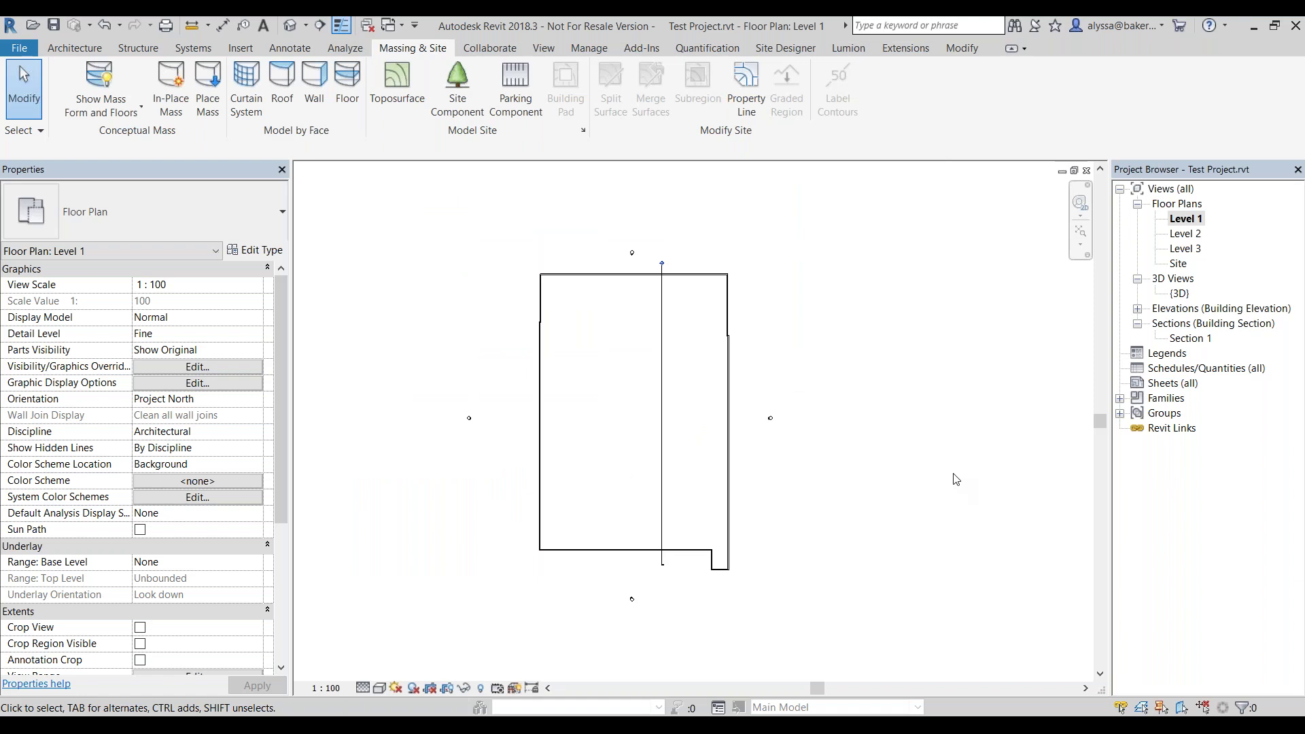
Check the Mass category's visibility setting in the {3D} view's visibility/graphics overrides.
double_click(1180, 293)
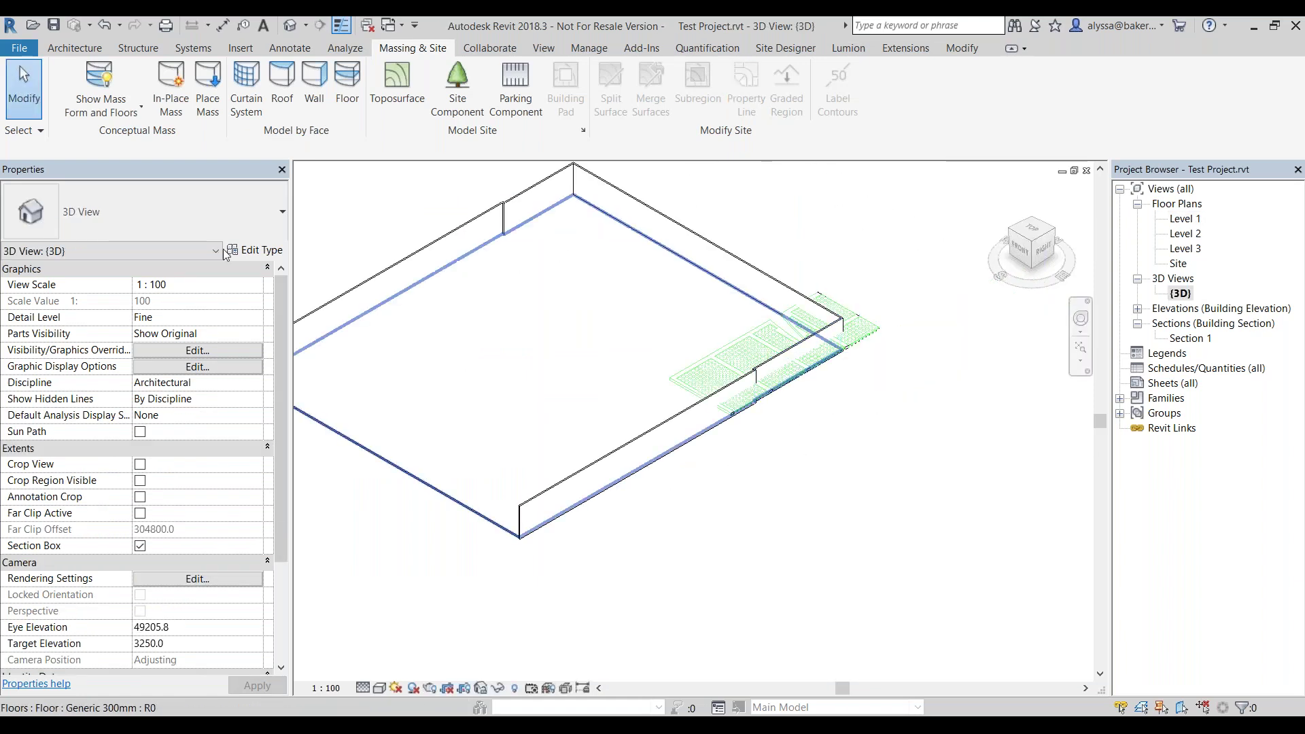
left_click(165, 351)
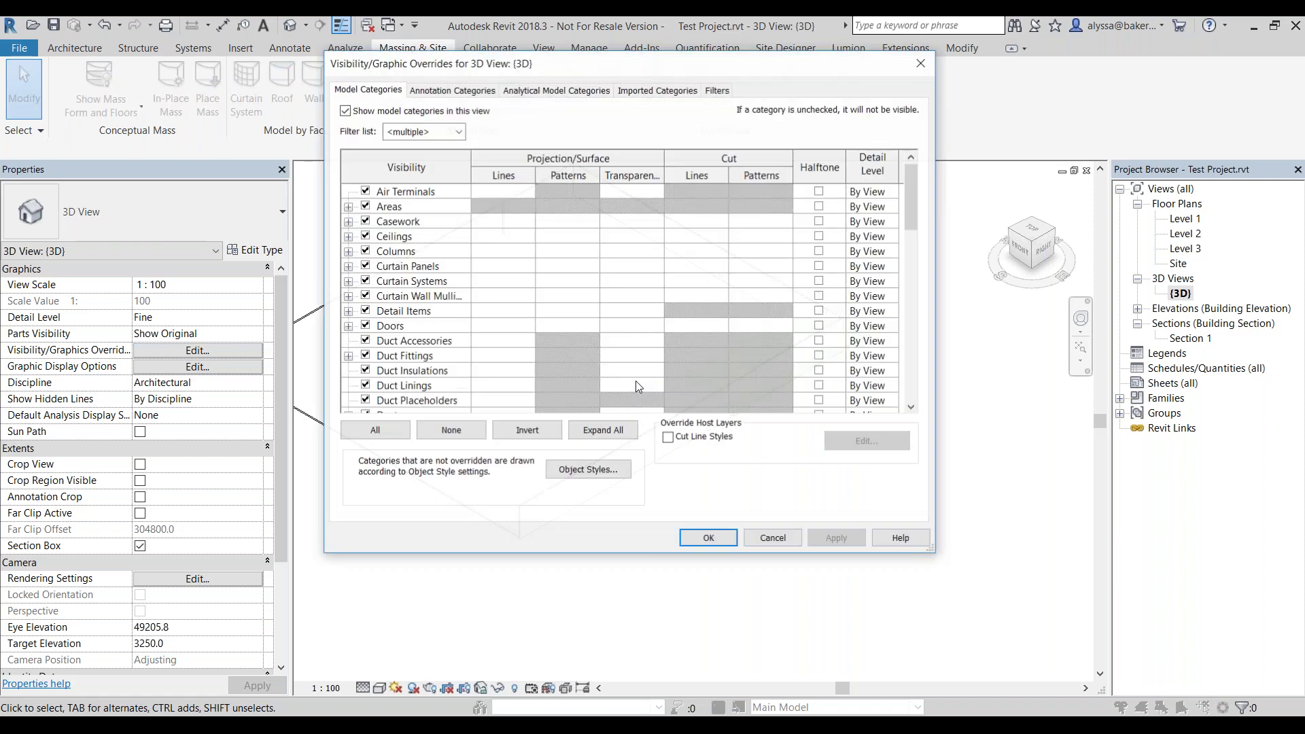
scroll(637, 386, "down", 7)
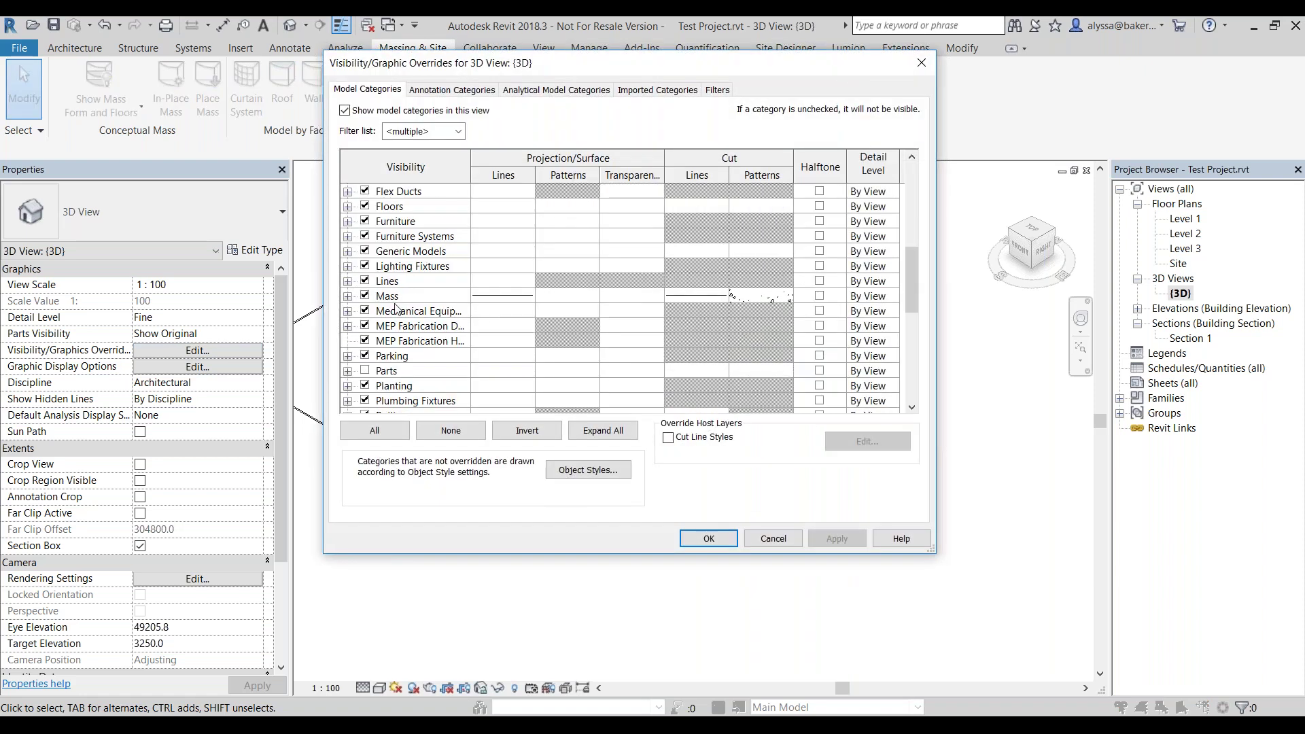
left_click(717, 538)
Return to the Level 1 floor plan and go to the Section 1 view from its section line.
double_click(1185, 218)
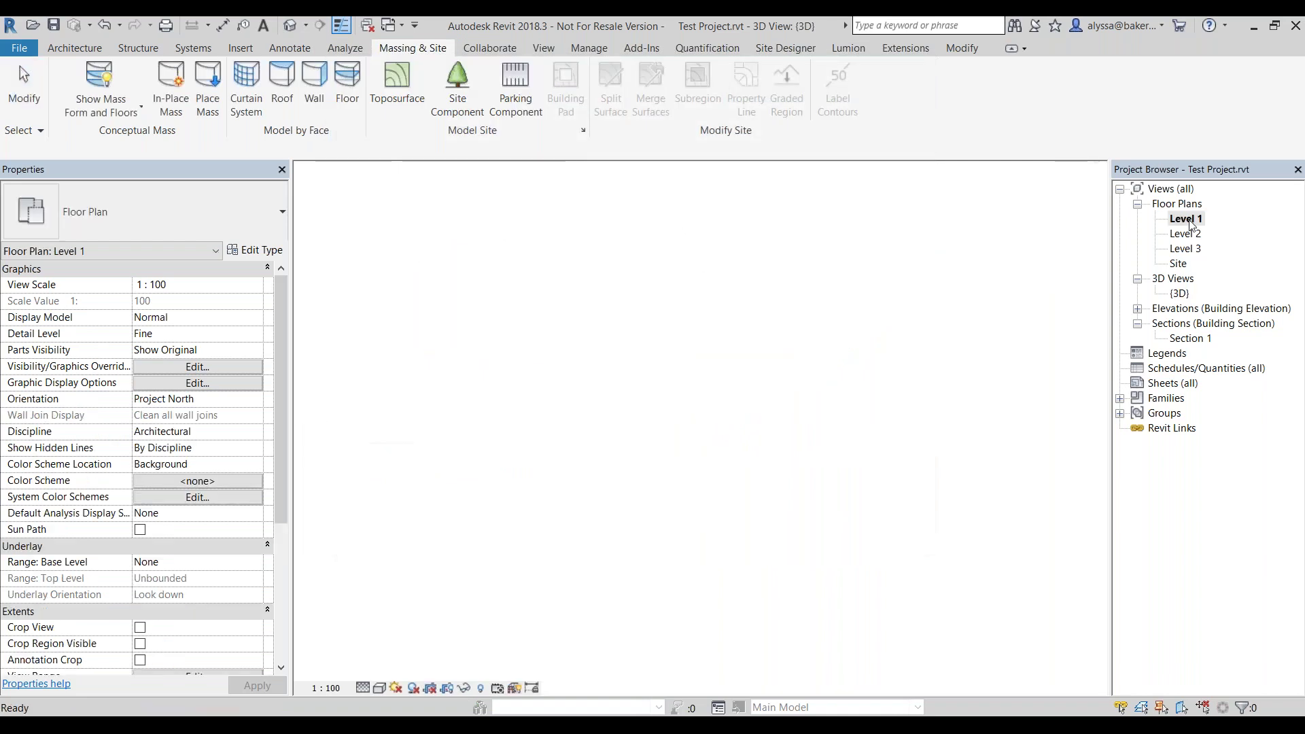
left_click(665, 354)
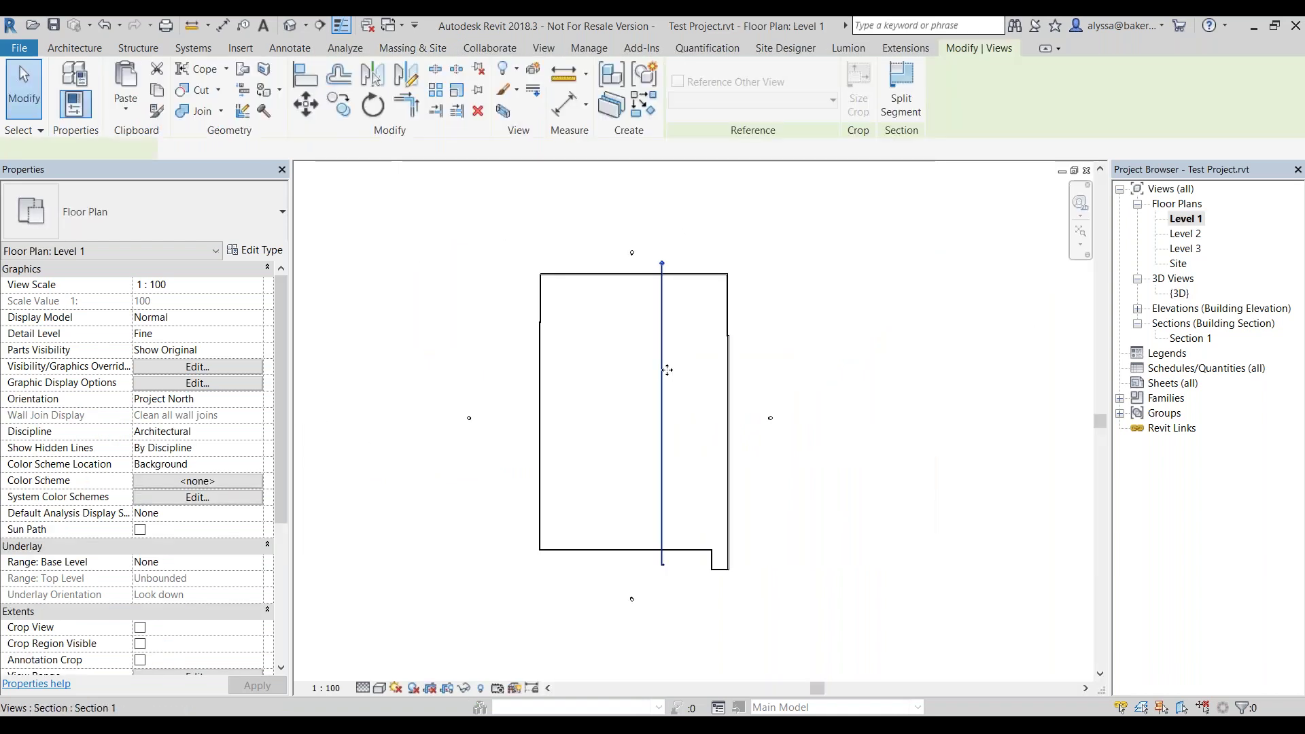
left_click_drag(684, 367, 685, 364)
middle_click_drag(707, 365, 617, 365)
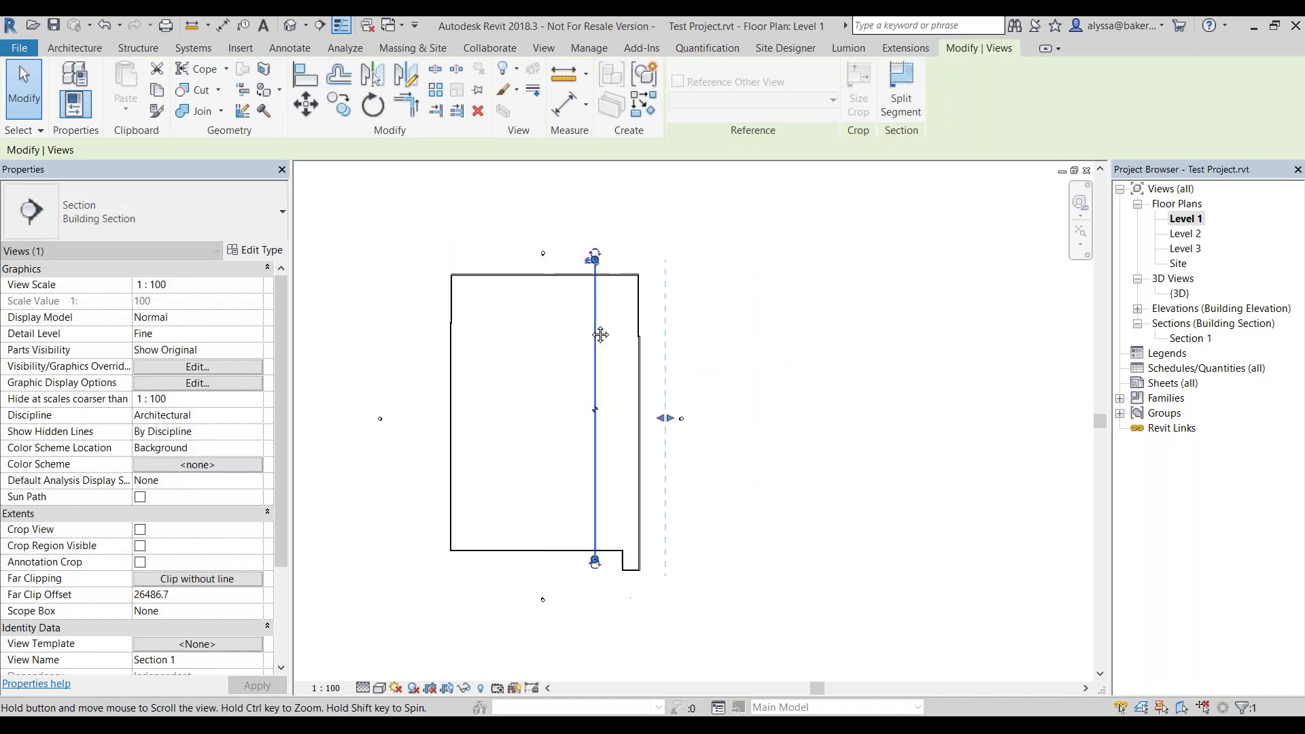
right_click(597, 323)
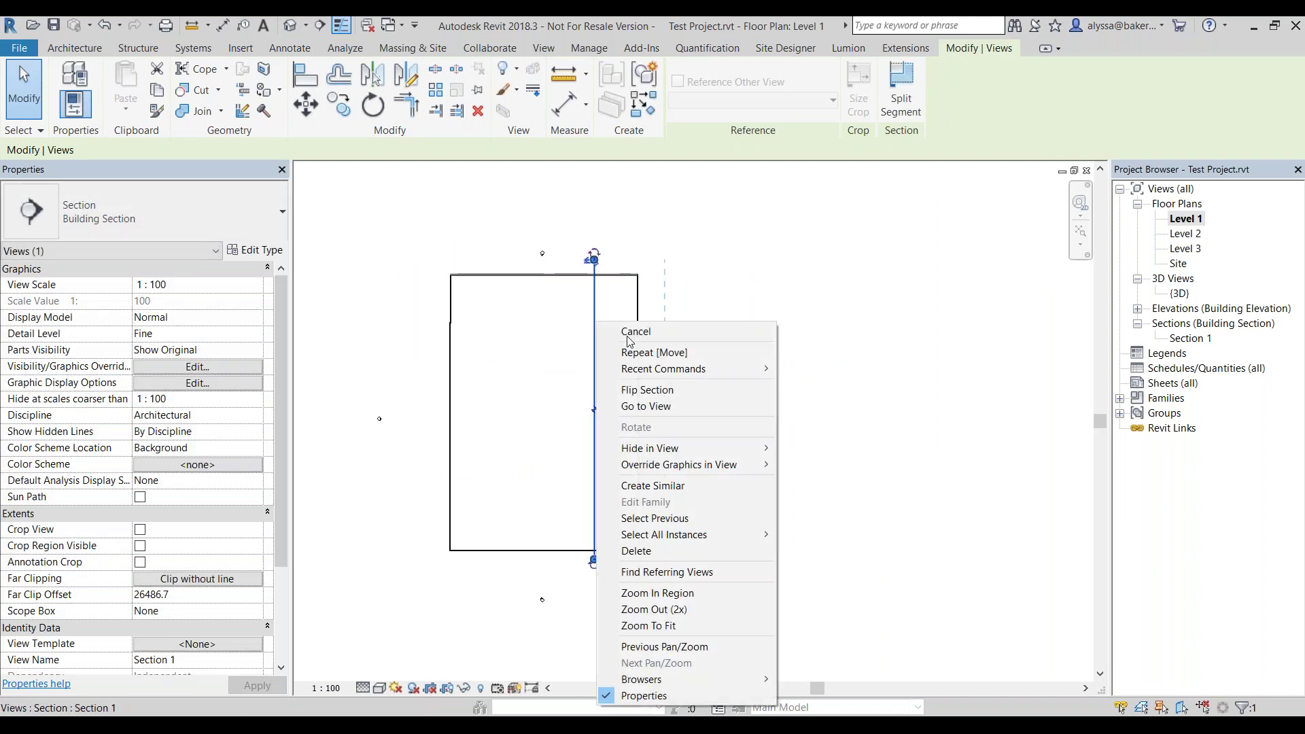
left_click(652, 406)
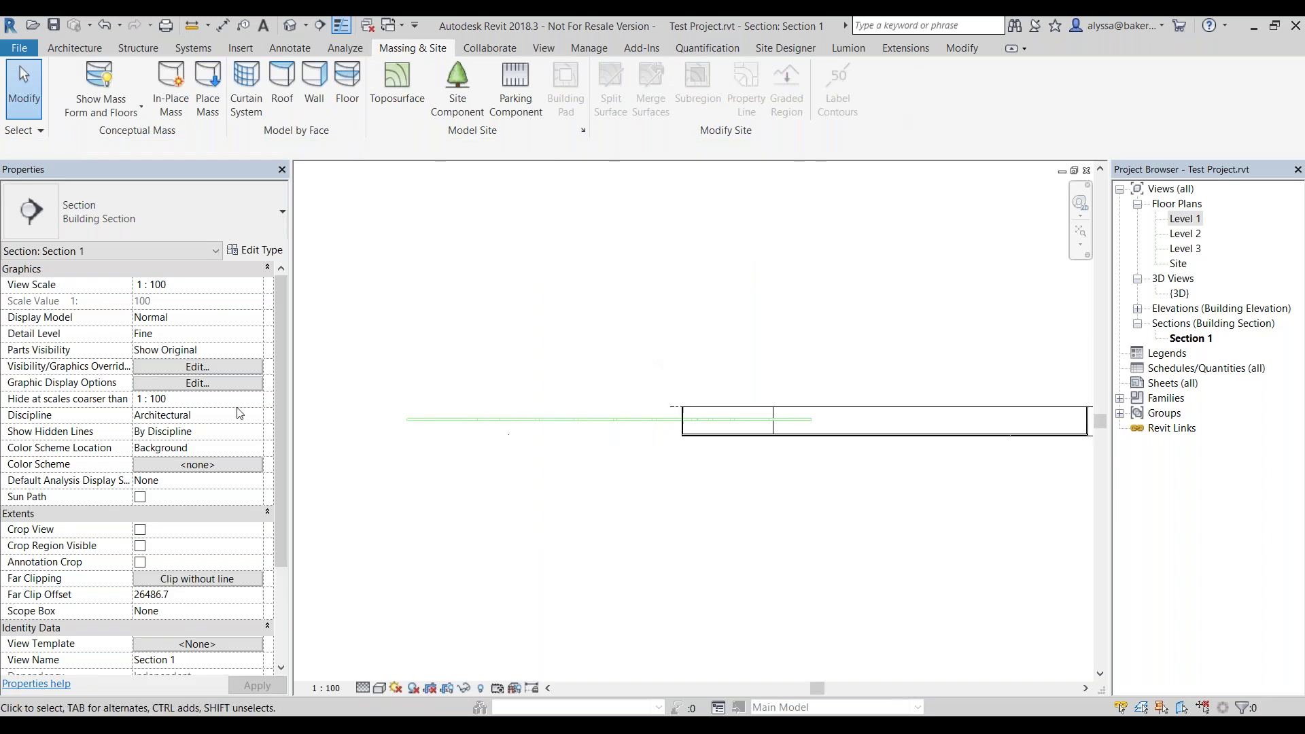
Make the Mass category visible in Section 1 through its visibility/graphics overrides.
left_click(212, 371)
scroll(386, 321, "down", 6)
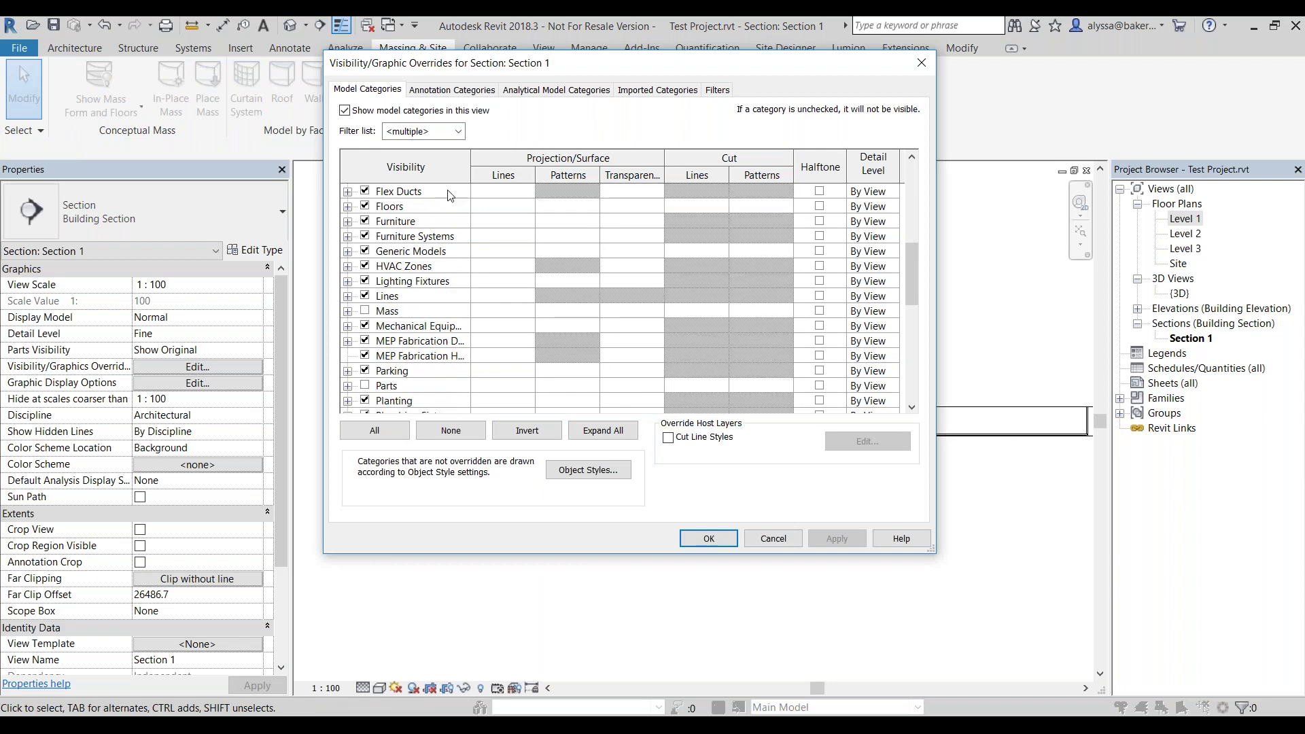
left_click(365, 311)
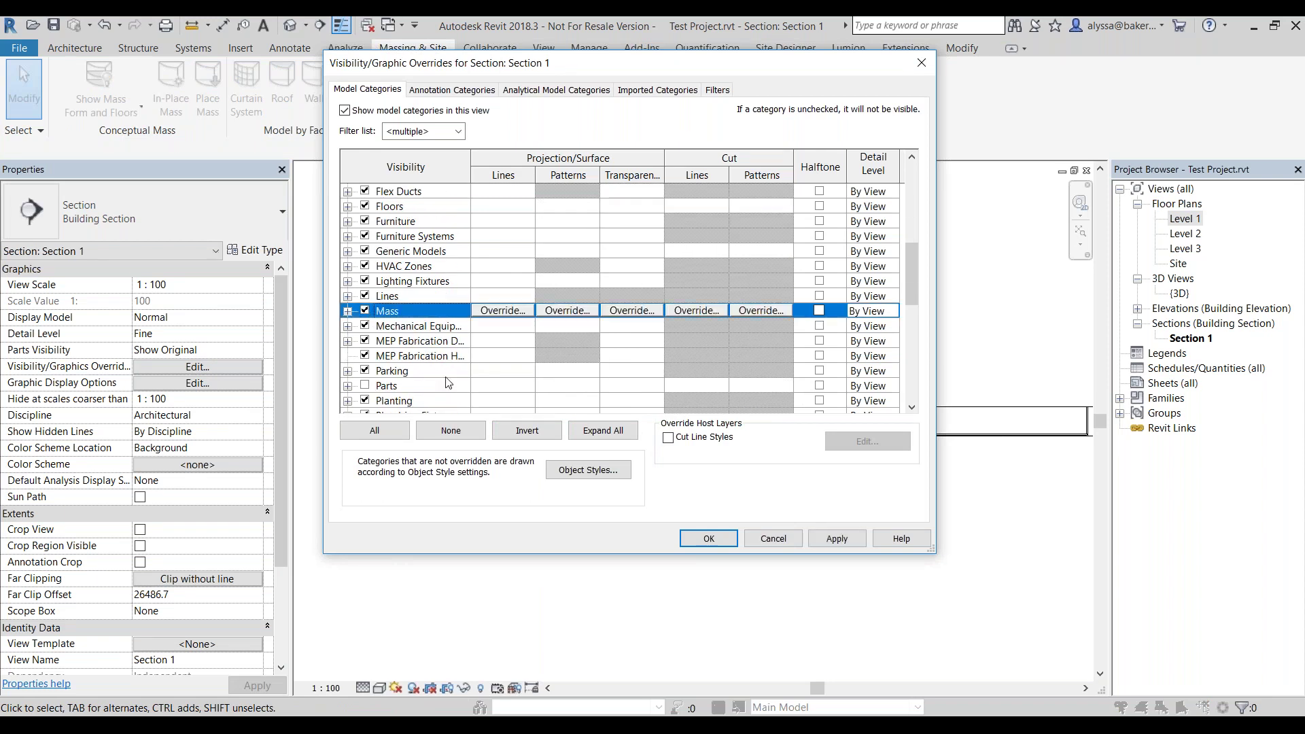
left_click(712, 536)
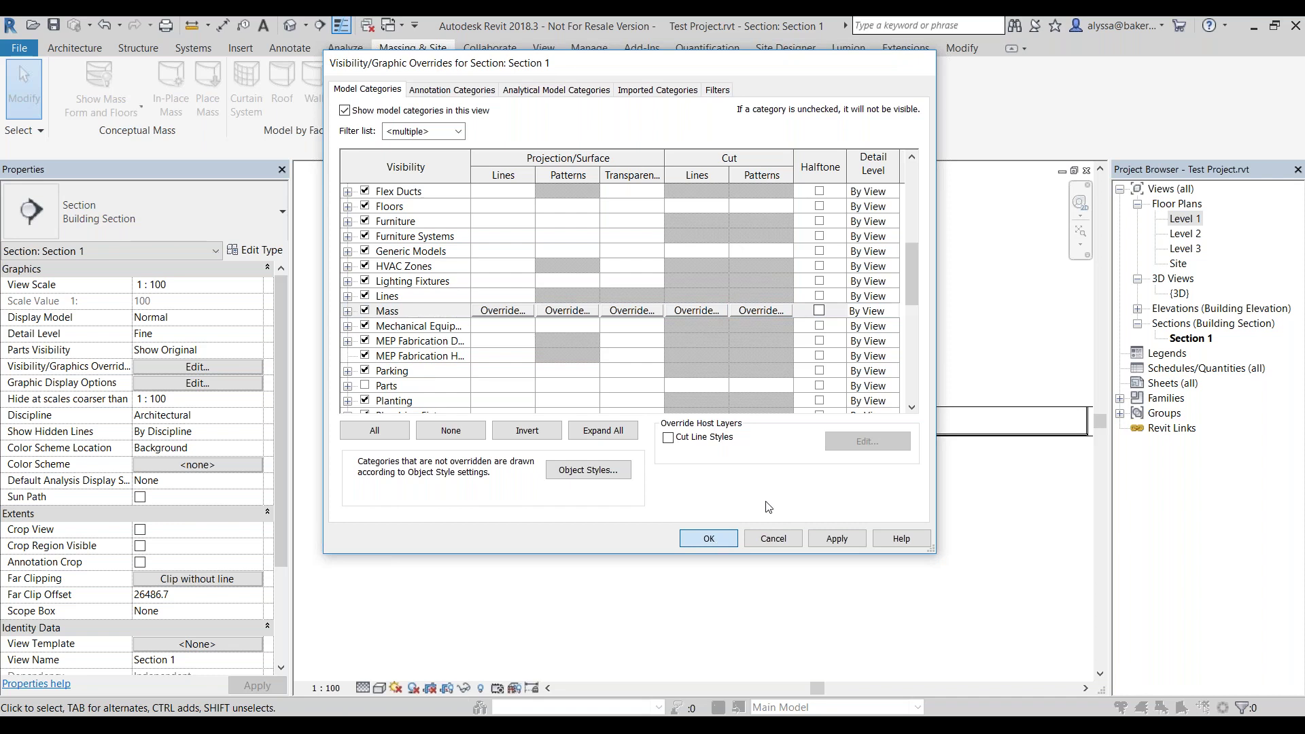
Examine the coffer slab's profile and height relative to the walls and floor in Section 1.
scroll(630, 426, "up", 5)
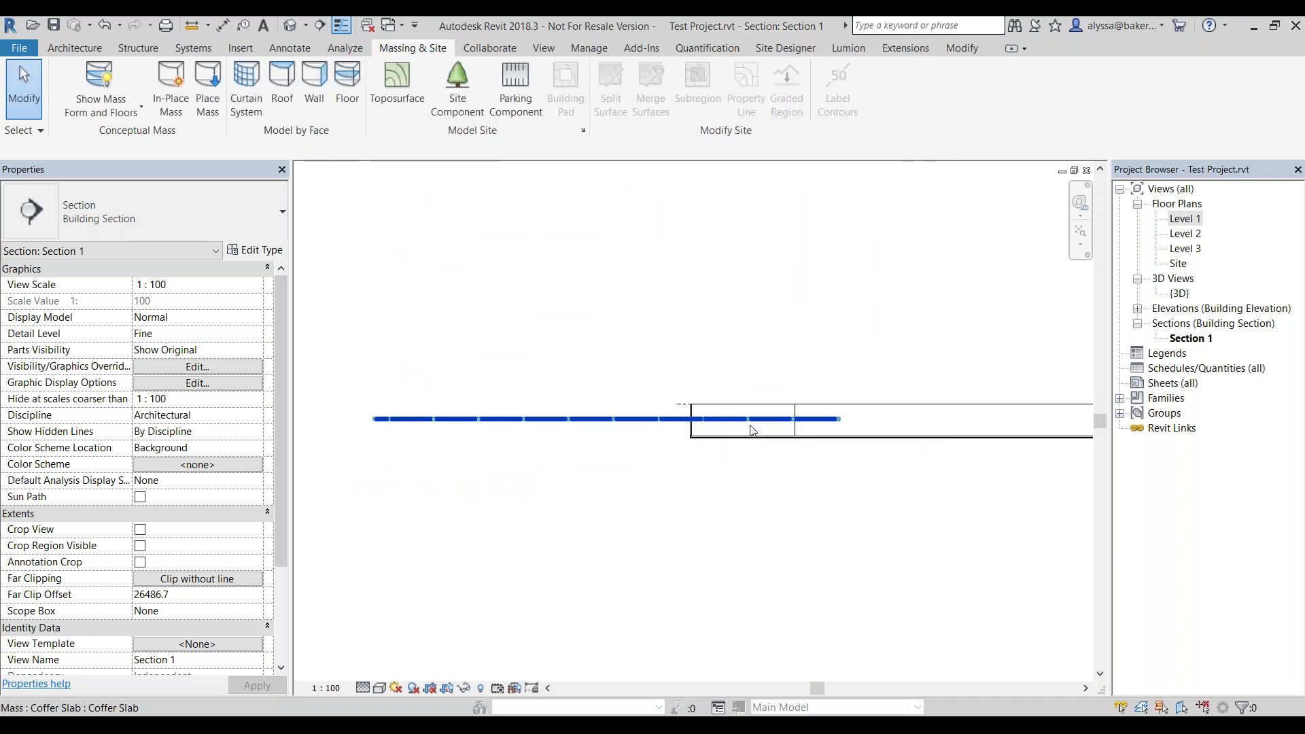
scroll(623, 425, "down", 7)
scroll(460, 469, "up", 4)
scroll(851, 481, "down", 2)
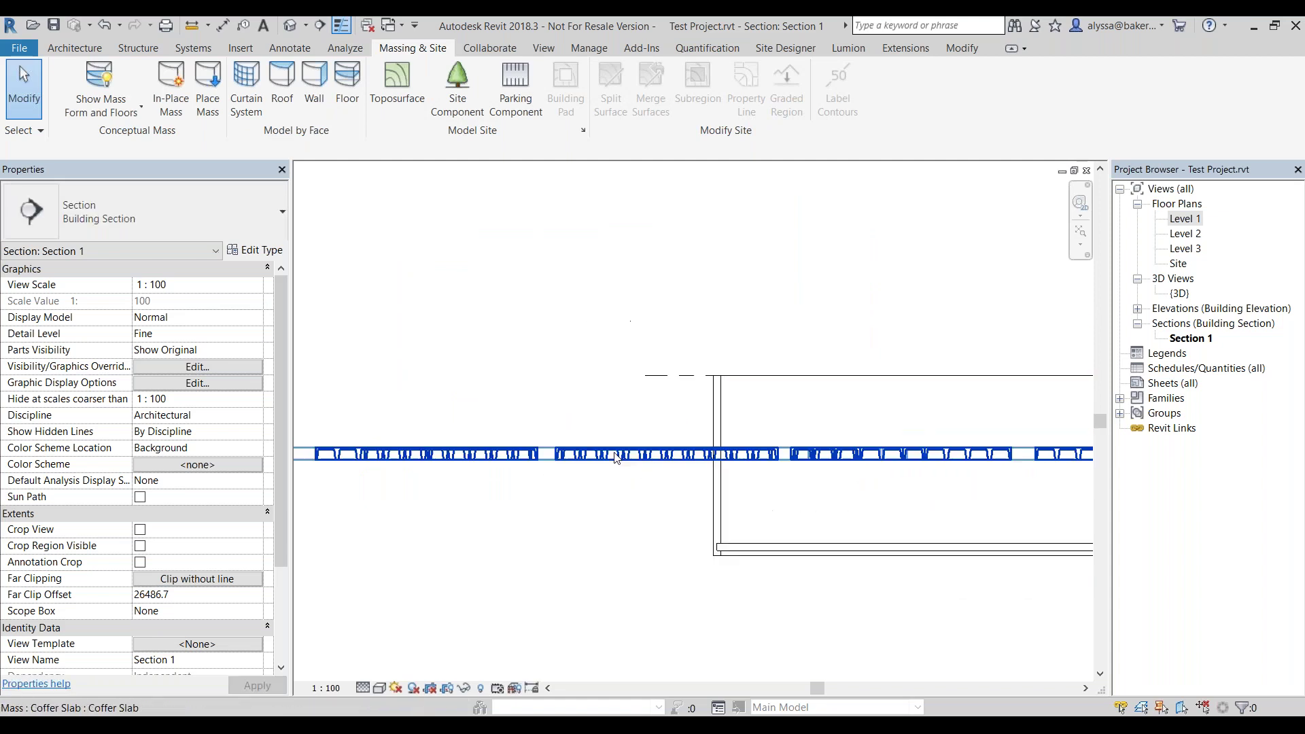
Examine the coffer slab's full extent relative to the walls in Section 1, including a check for hidden elements.
left_click(489, 519)
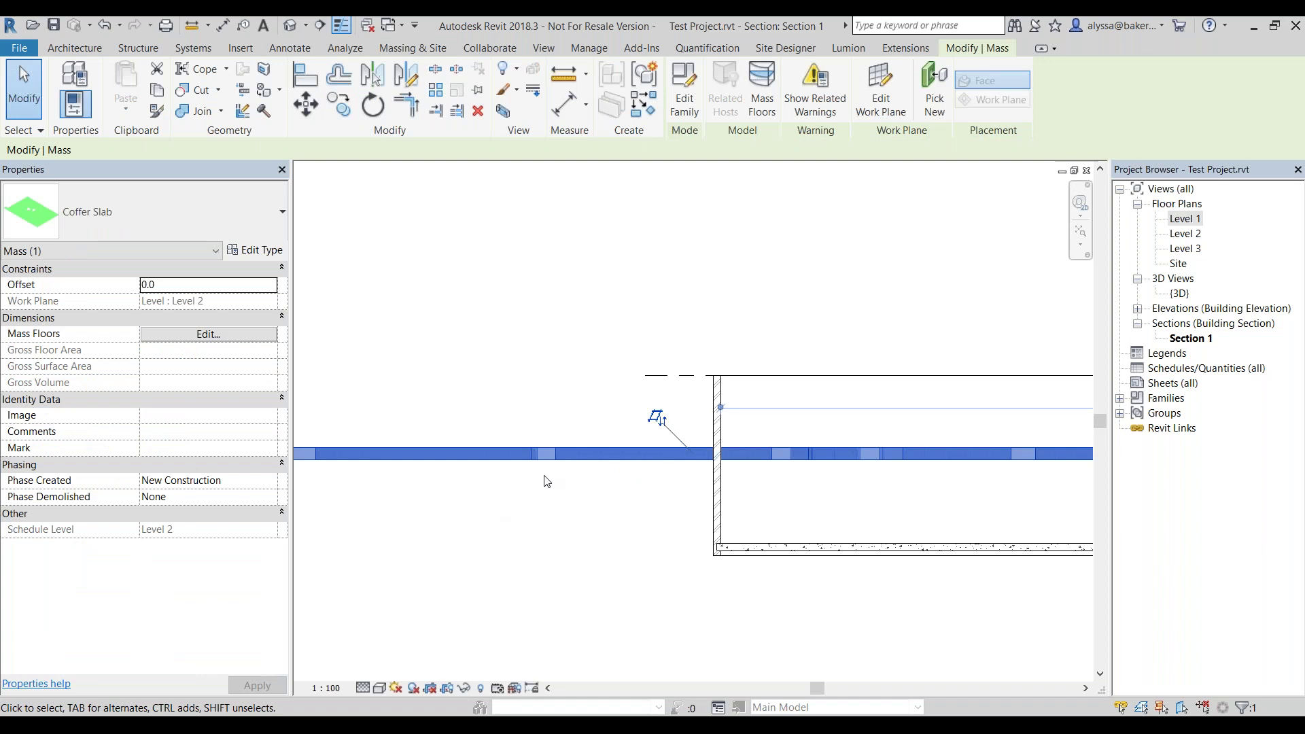
scroll(547, 482, "down", 5)
mouse_move(766, 540)
middle_mouse_down()
mouse_move(822, 542)
mouse_move(675, 536)
mouse_move(920, 537)
mouse_move(825, 533)
middle_mouse_up()
scroll(855, 486, "up", 5)
scroll(854, 487, "down", 5)
middle_click_drag(590, 414, 830, 405)
middle_click_drag(513, 414, 833, 402)
left_click(675, 507)
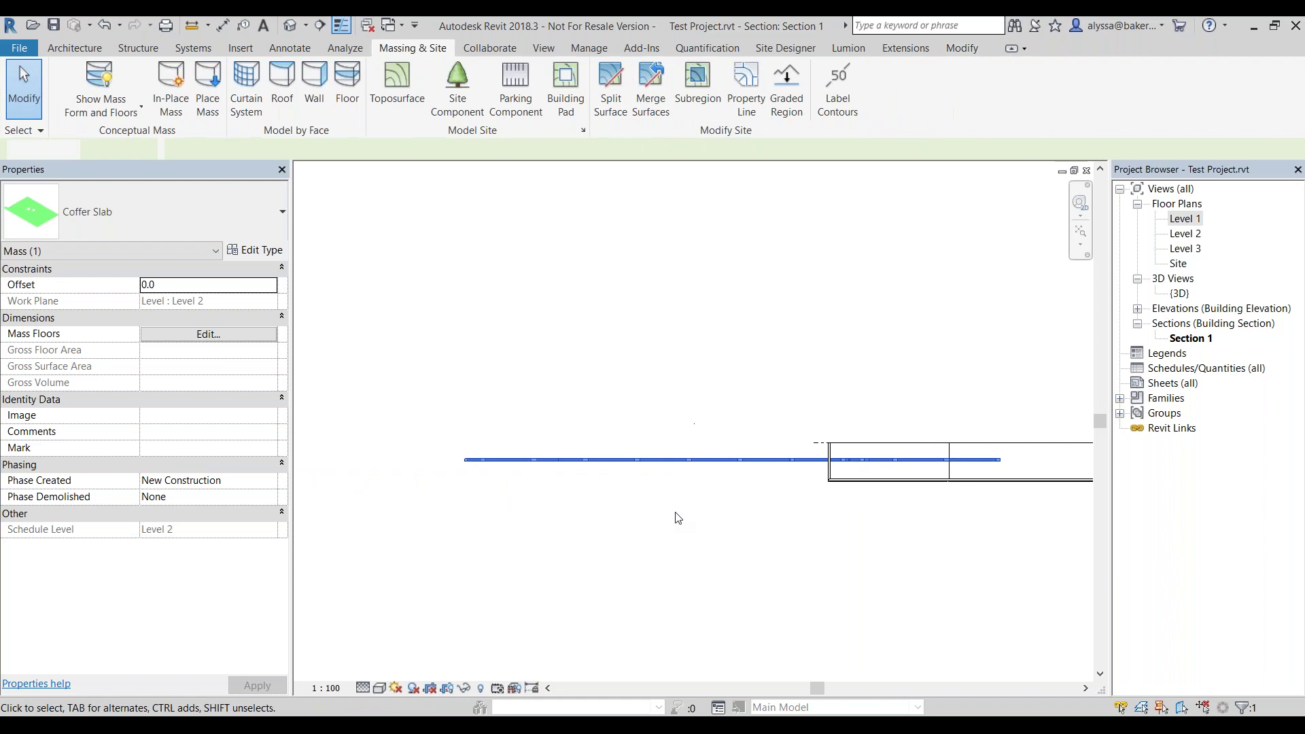
scroll(663, 469, "up", 3)
scroll(646, 447, "down", 5)
middle_click_drag(1019, 429, 716, 427)
scroll(662, 598, "down", 1)
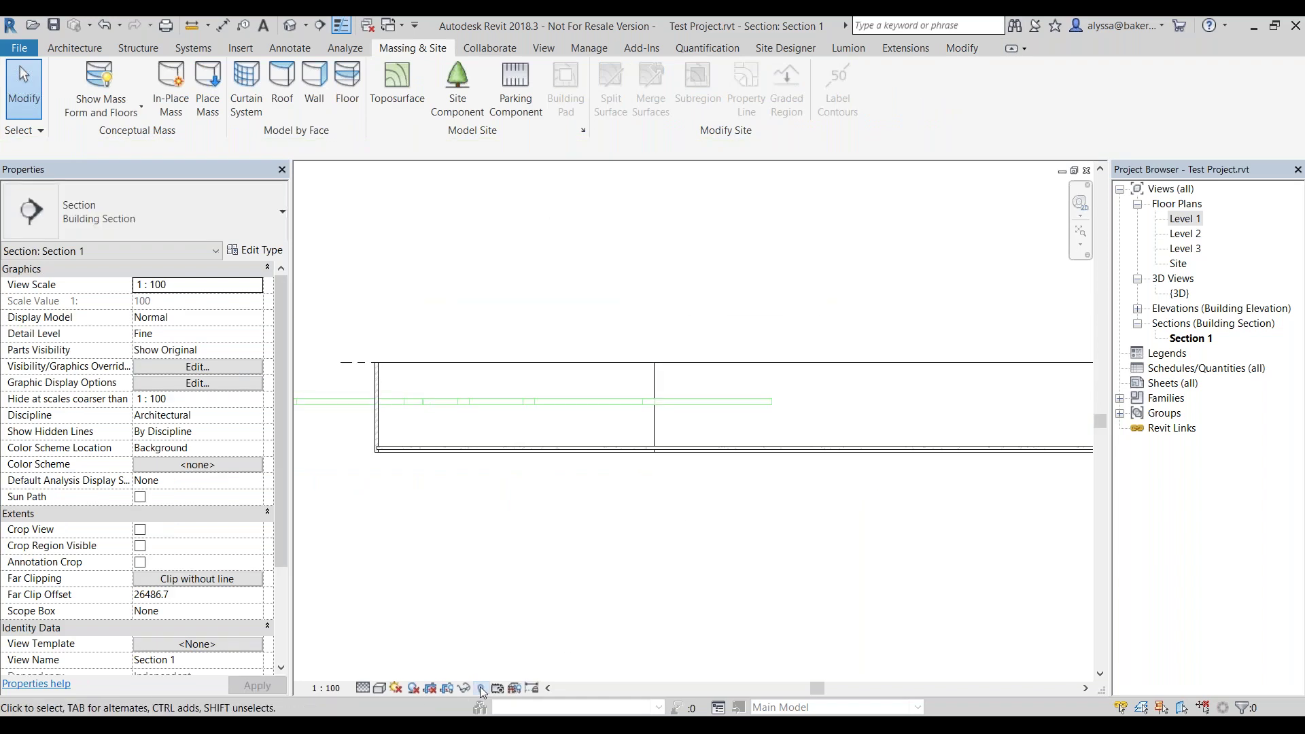
left_click(480, 689)
left_click(480, 688)
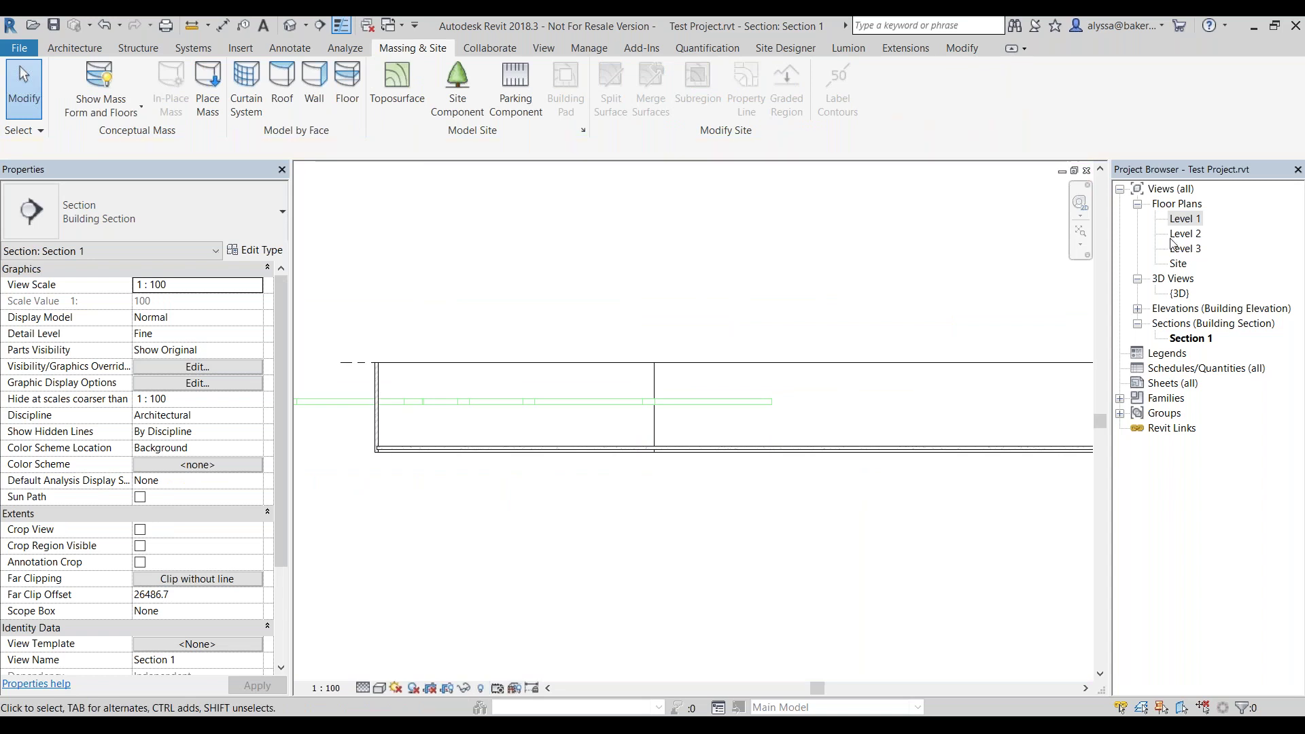
Return to the Level 1 floor plan and delete the Section 1 line together with its view.
double_click(1185, 218)
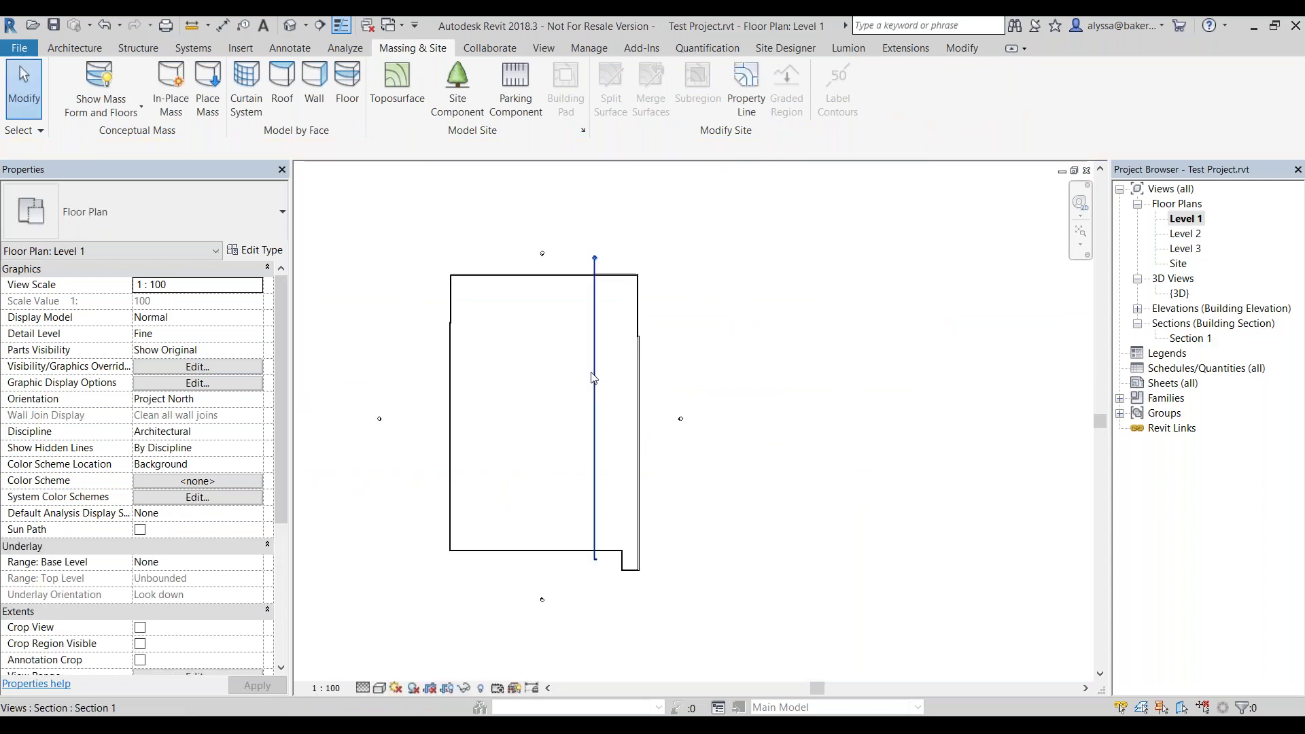
left_click(594, 445)
key("Delete")
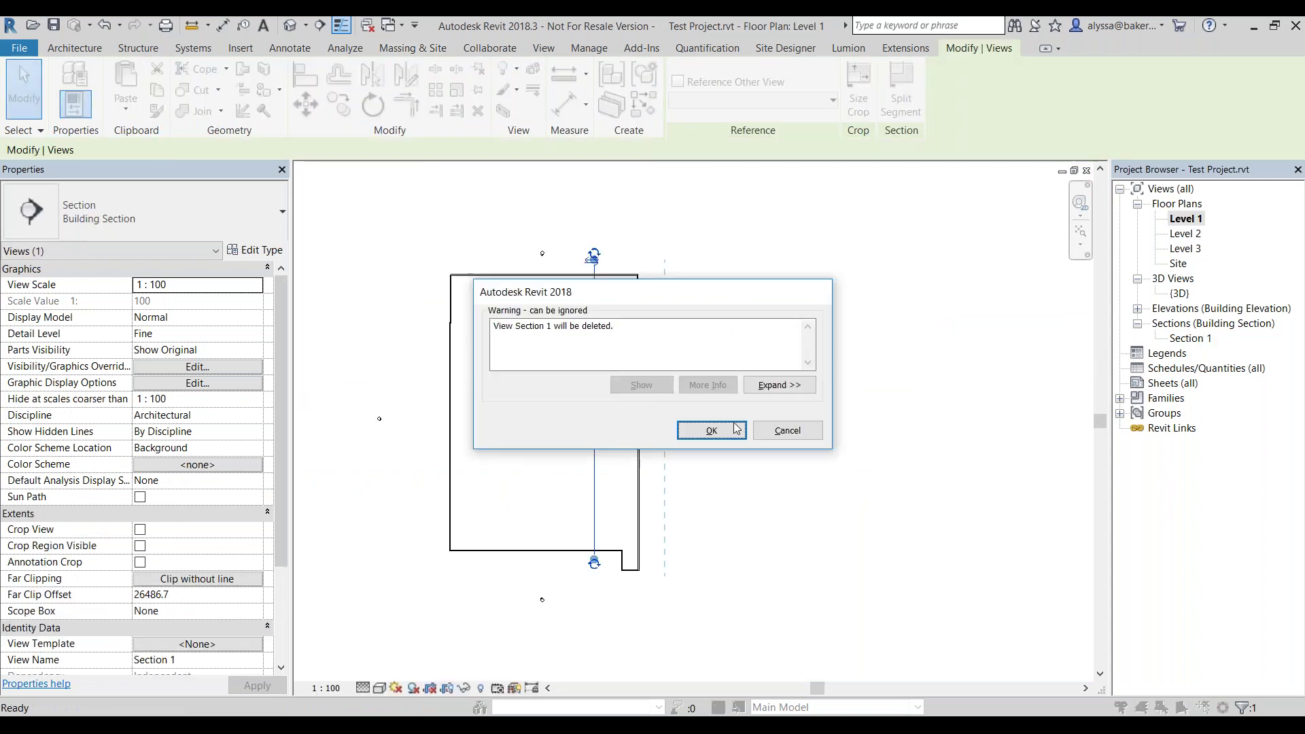
left_click(736, 428)
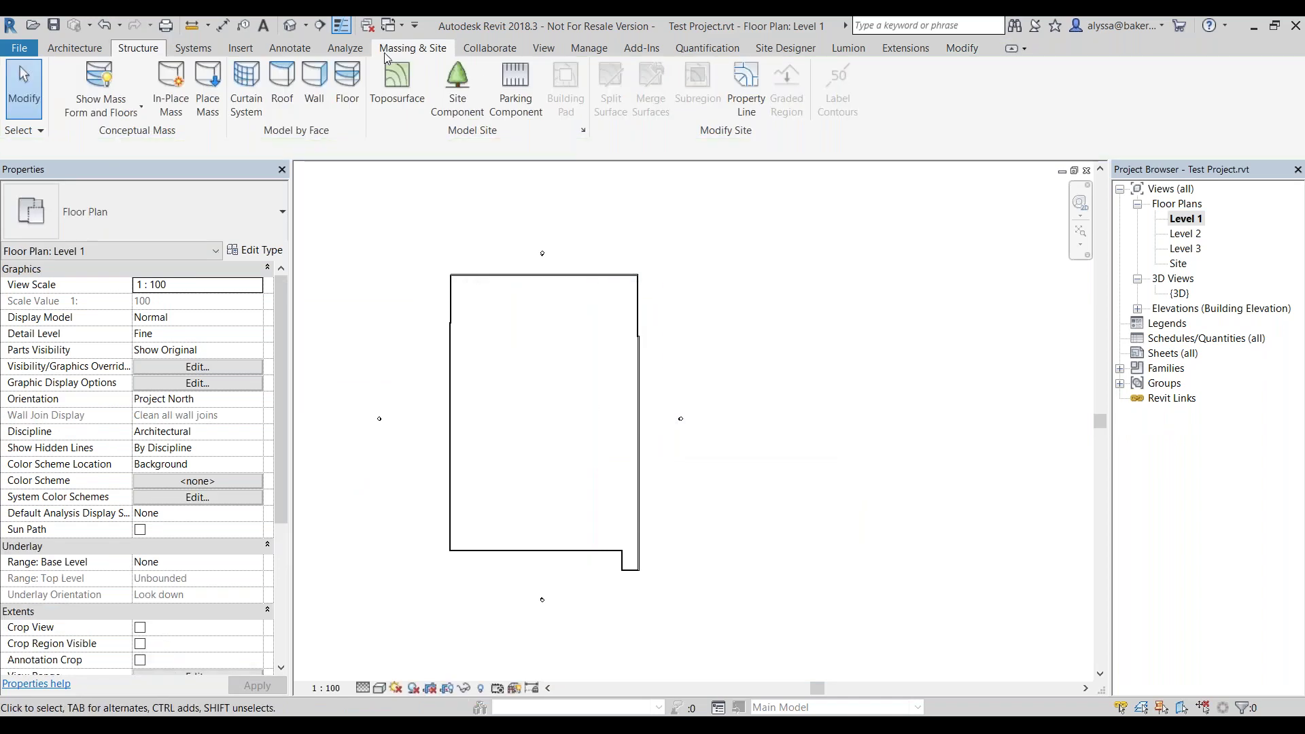
Draw a shorter vertical section line through the north end of the building near its east wall, and go to its view.
left_click(554, 52)
left_click(572, 78)
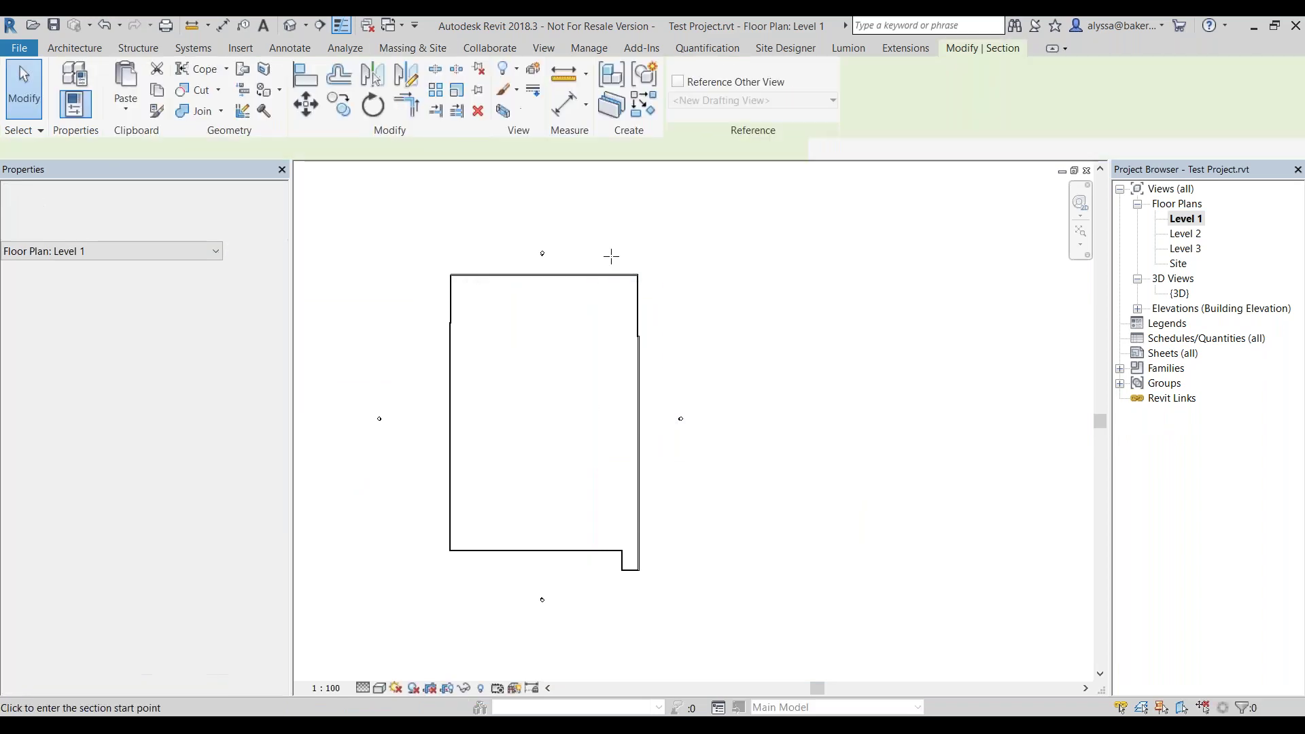
left_click(612, 238)
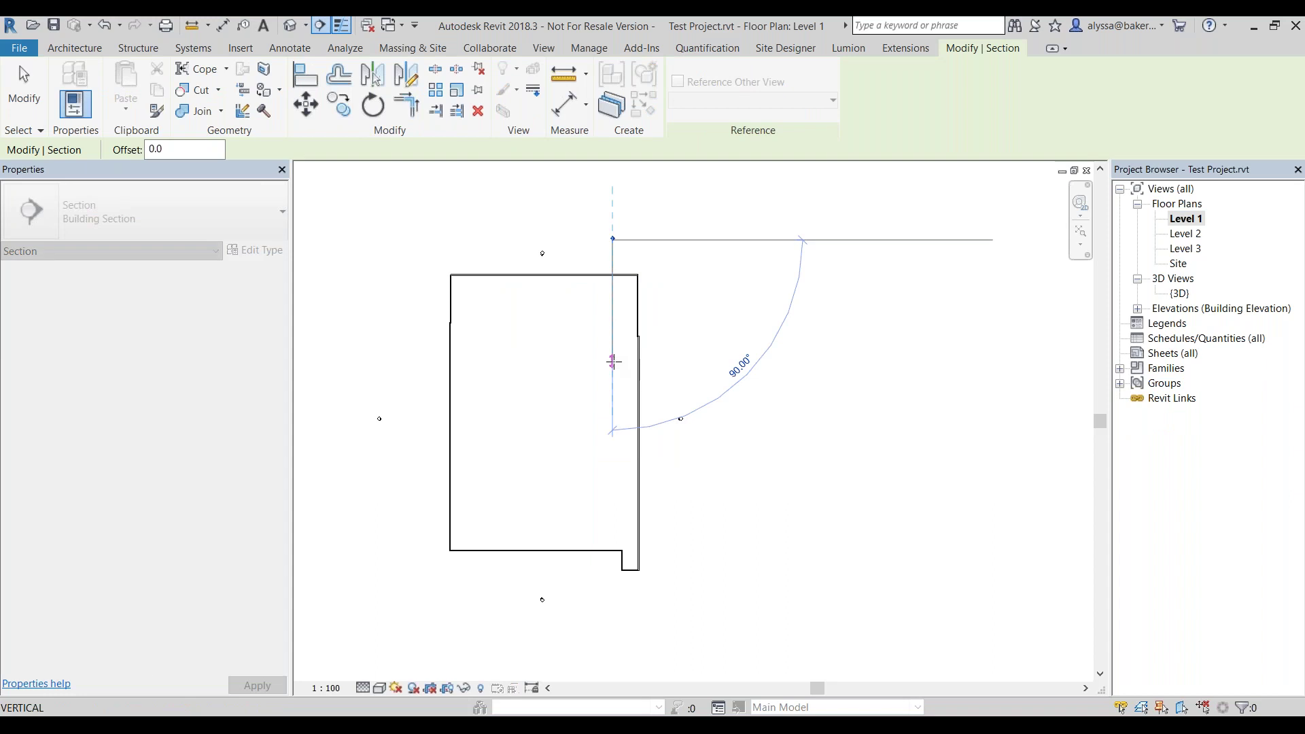
left_click(613, 361)
right_click(611, 313)
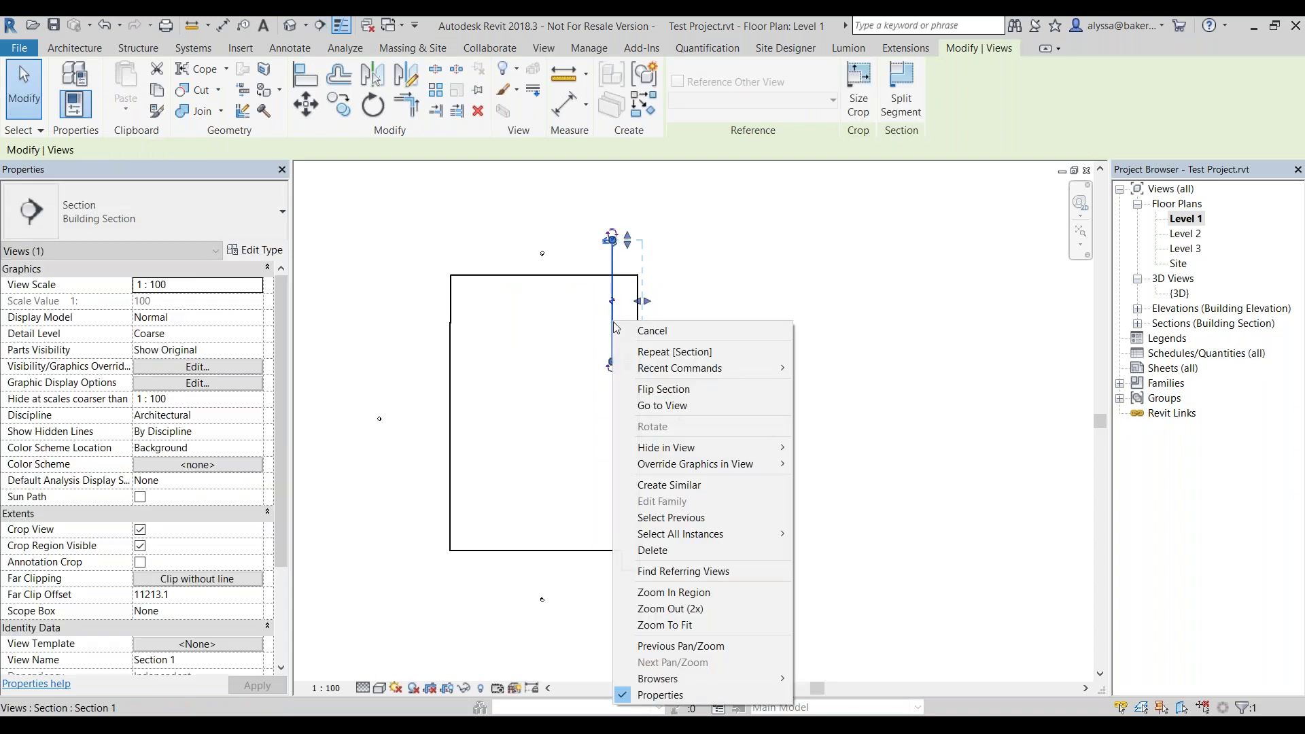
left_click(679, 411)
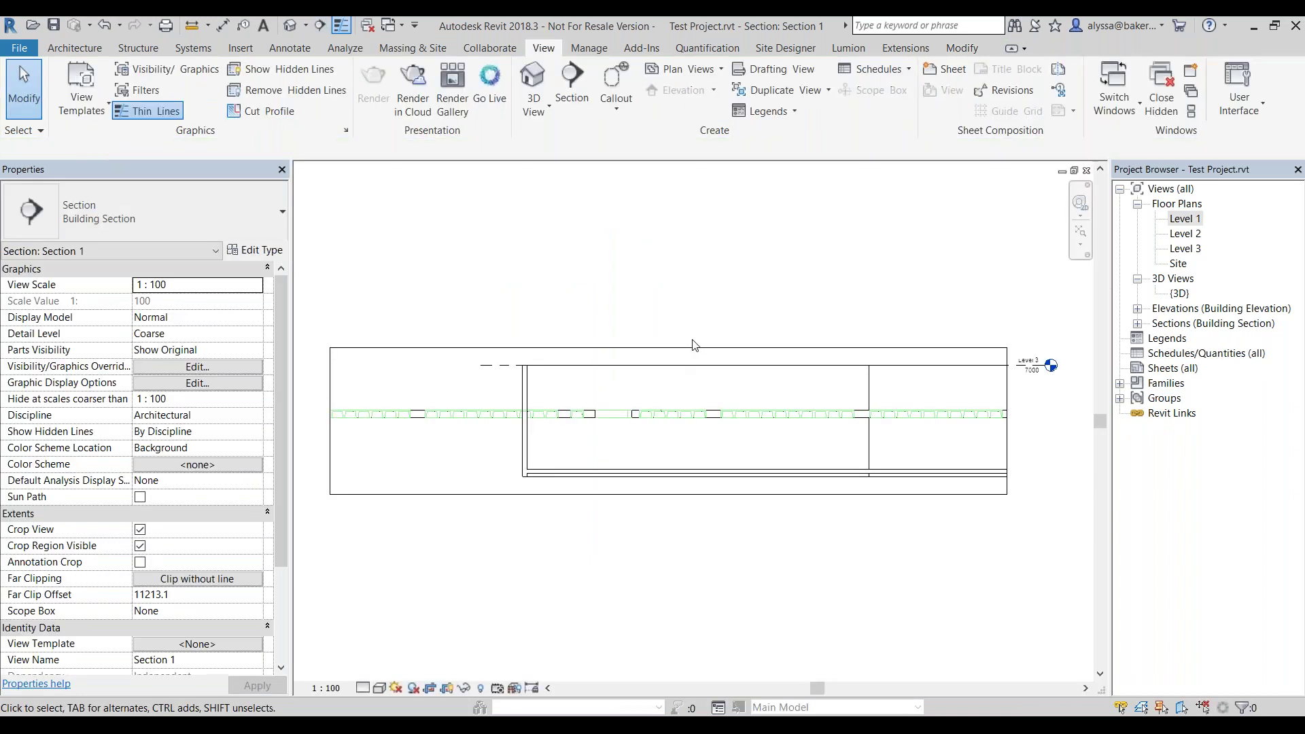
Extend the section view's crop region past the right-hand end of the coffer slab.
left_click(892, 391)
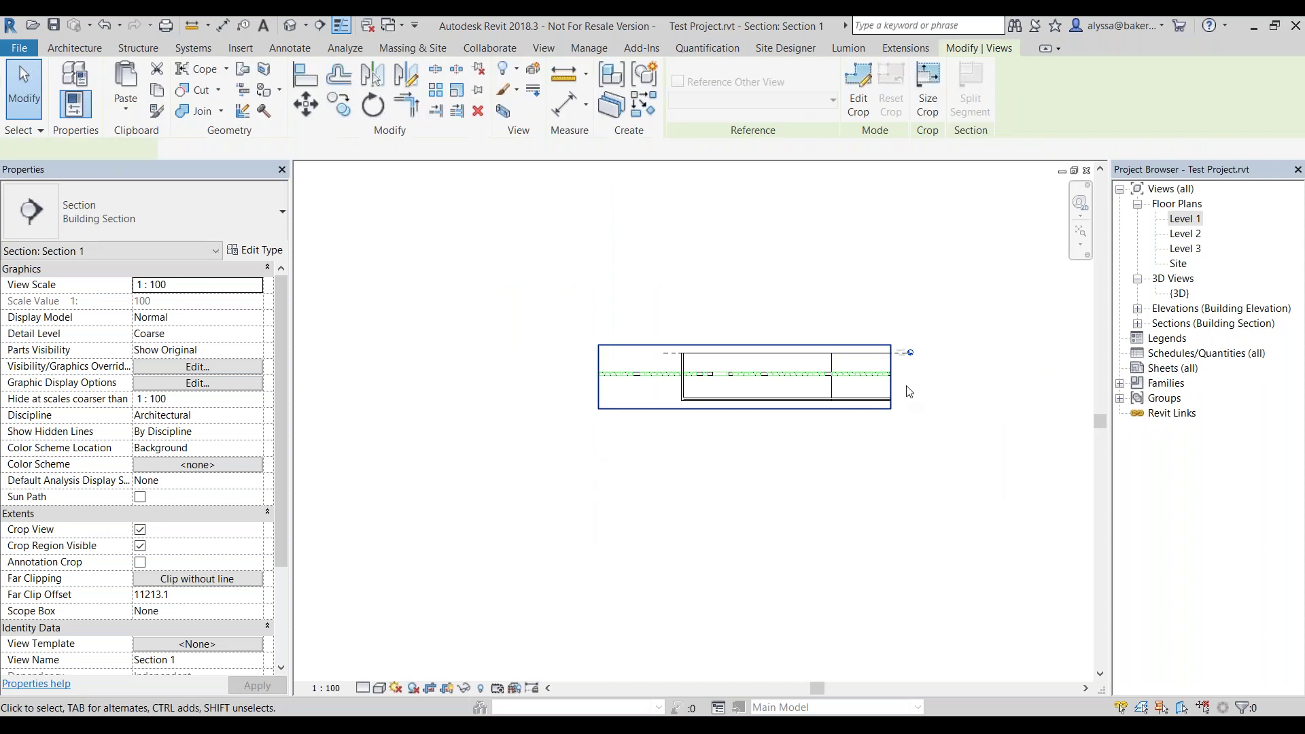
left_click_drag(892, 377, 1020, 377)
middle_click_drag(917, 405, 825, 416)
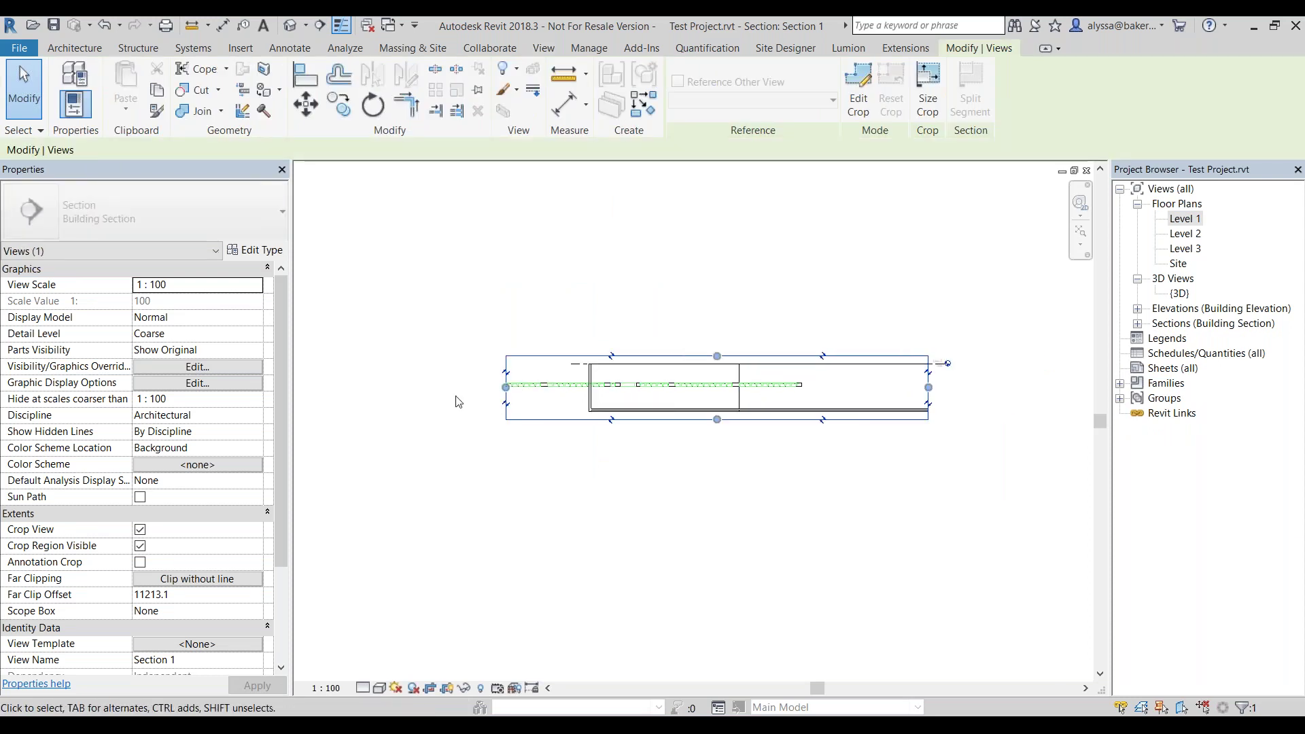
Examine the coffer profile of the slab and where it overlaps the walls in the new section view.
scroll(539, 396, "up", 3)
left_click(748, 404)
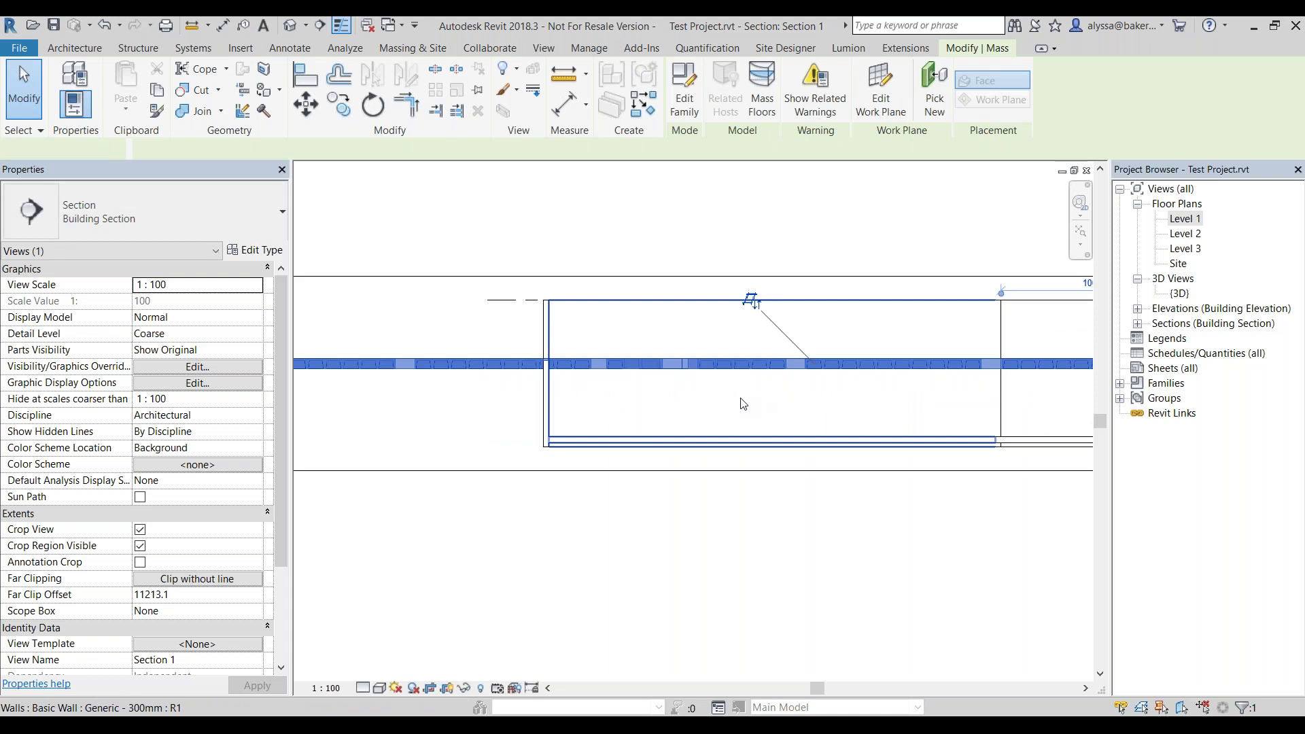
scroll(743, 404, "up", 1)
key("Escape")
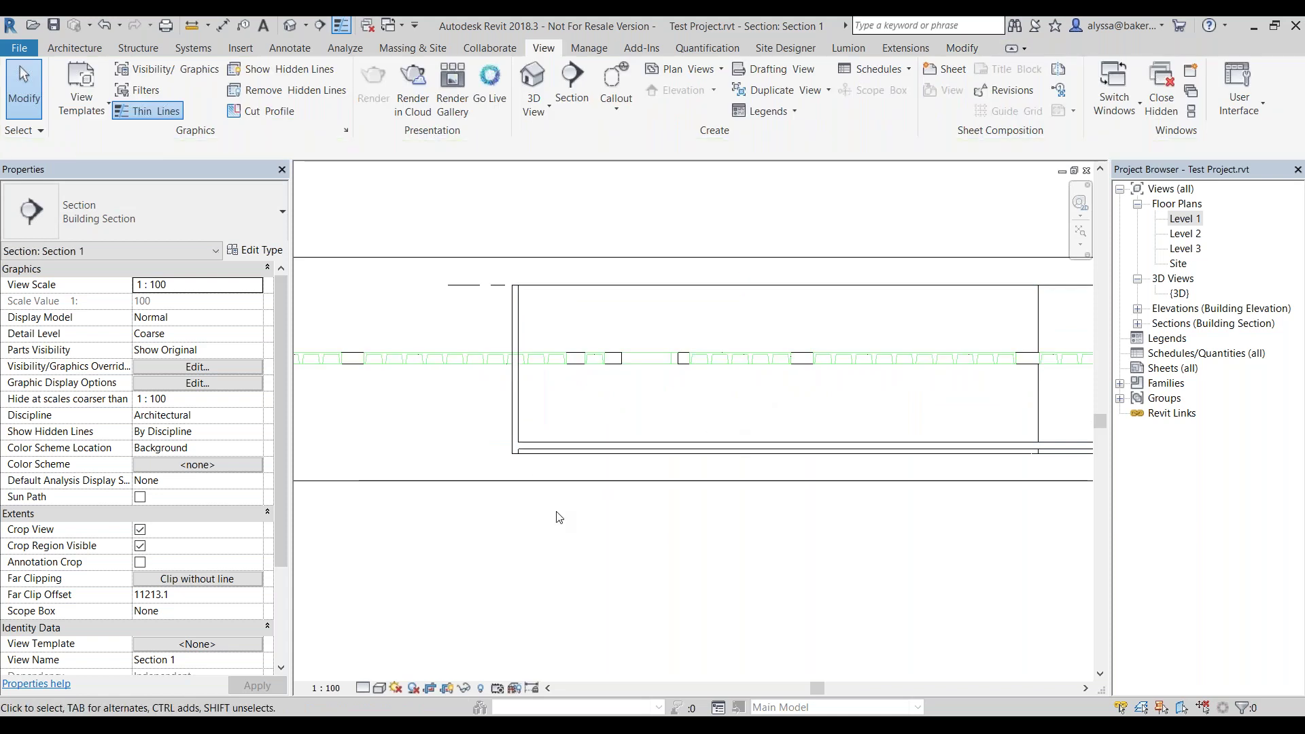
scroll(451, 428, "up", 4)
scroll(472, 422, "down", 1)
scroll(663, 408, "down", 1)
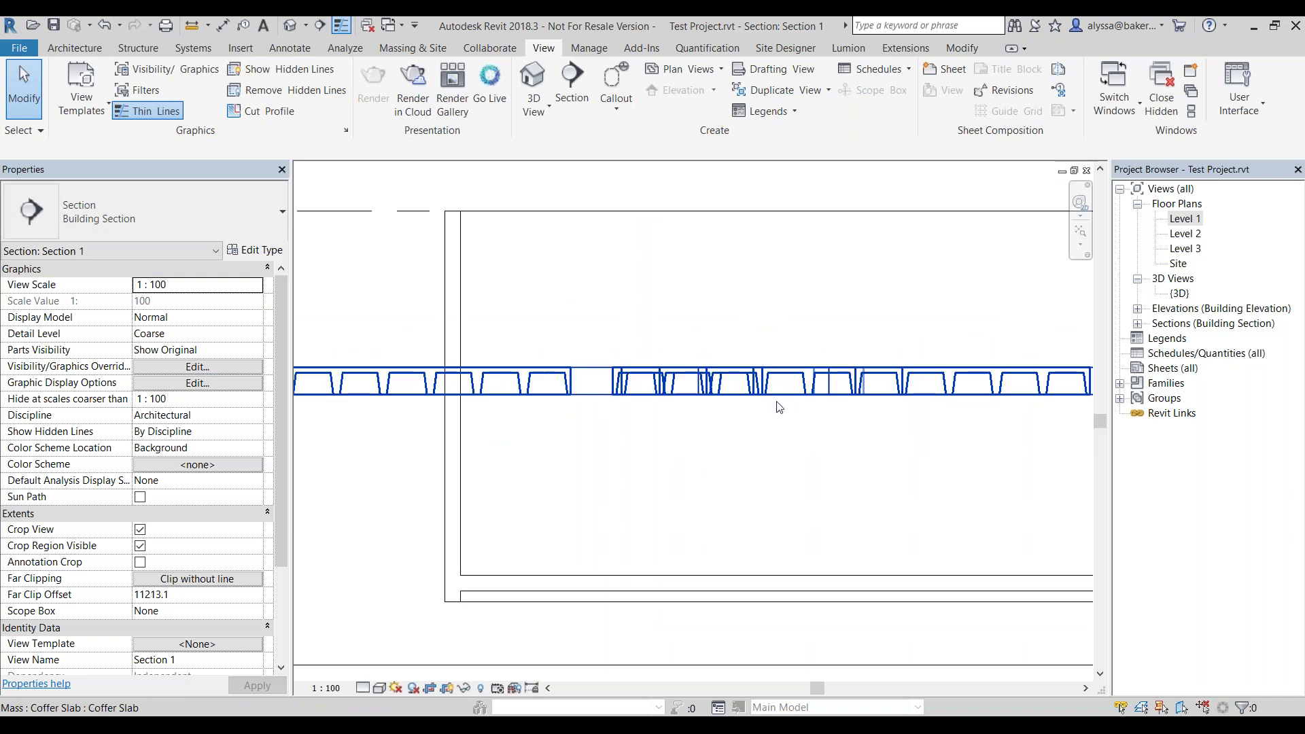
middle_click_drag(923, 403, 778, 403)
scroll(778, 402, "down", 3)
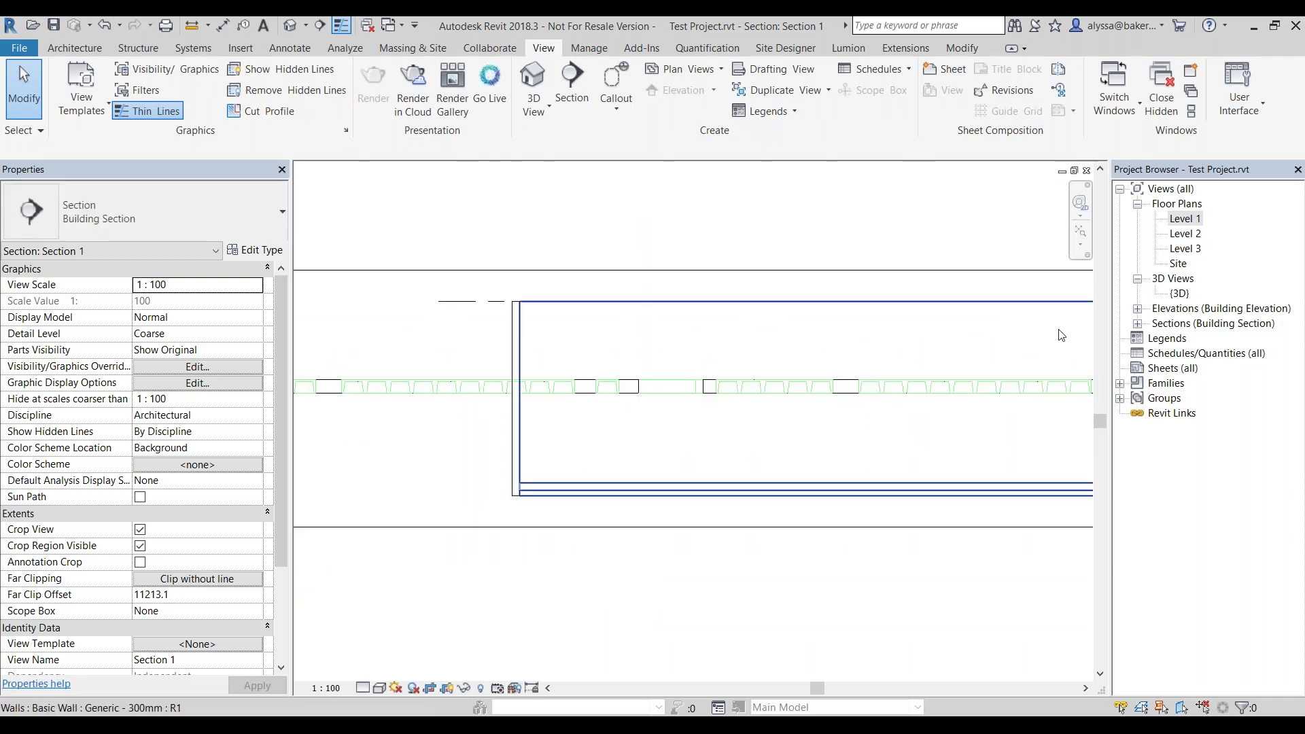
scroll(636, 367, "down", 3)
middle_click_drag(734, 392, 544, 381)
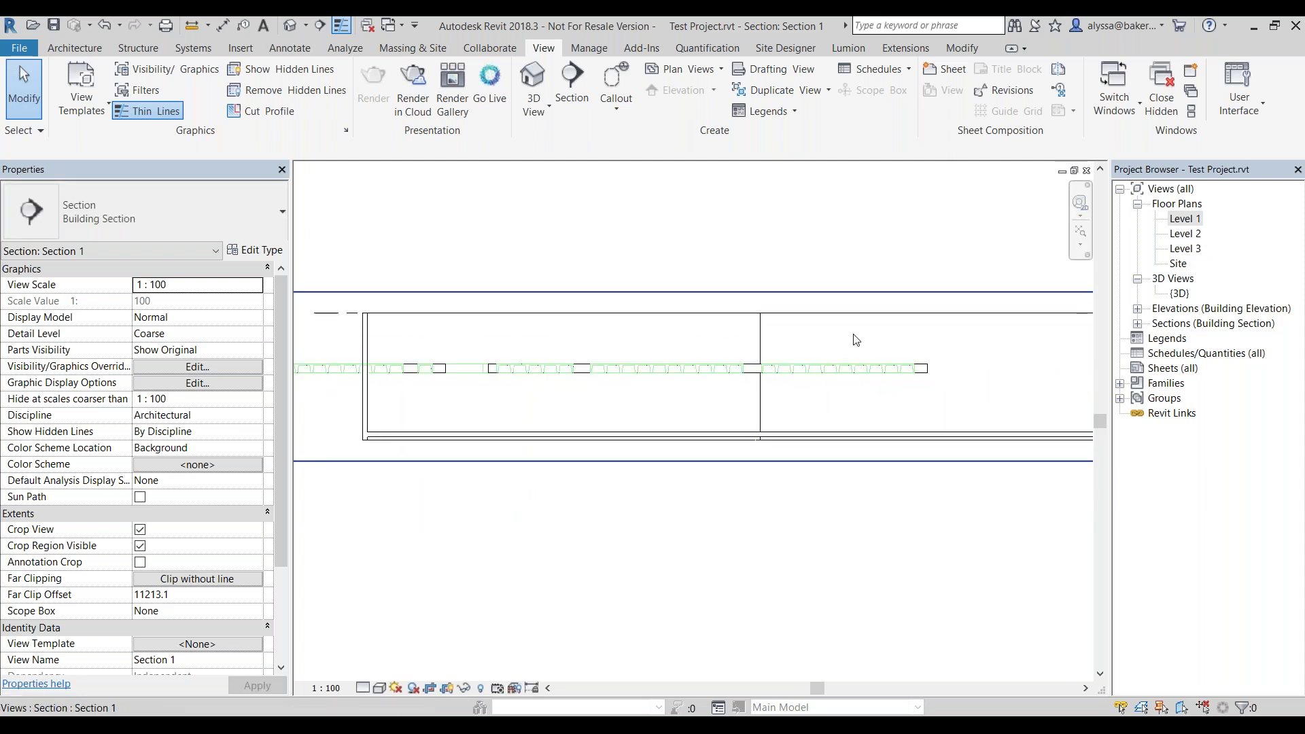
Open the Level 2 floor plan, try to shift the imported Coffer Slab 3D.dwg, and undo the change.
double_click(1186, 234)
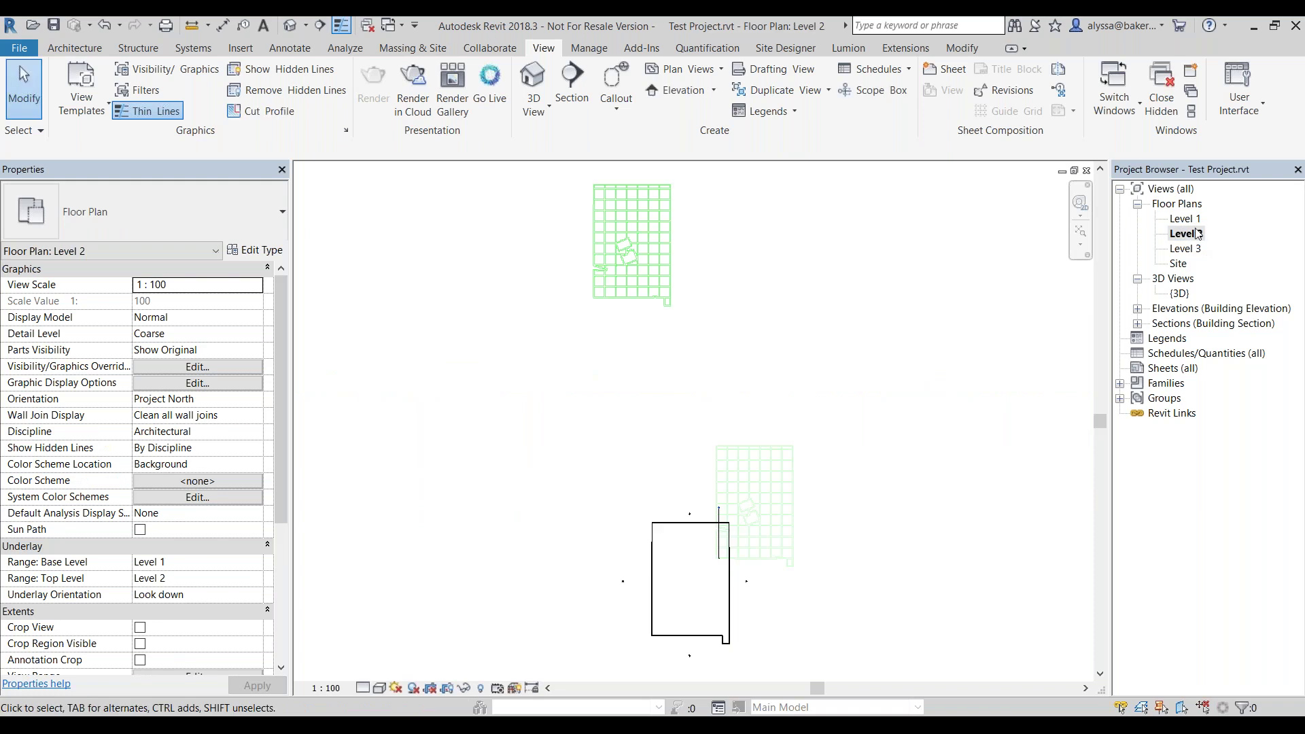
left_click(623, 241)
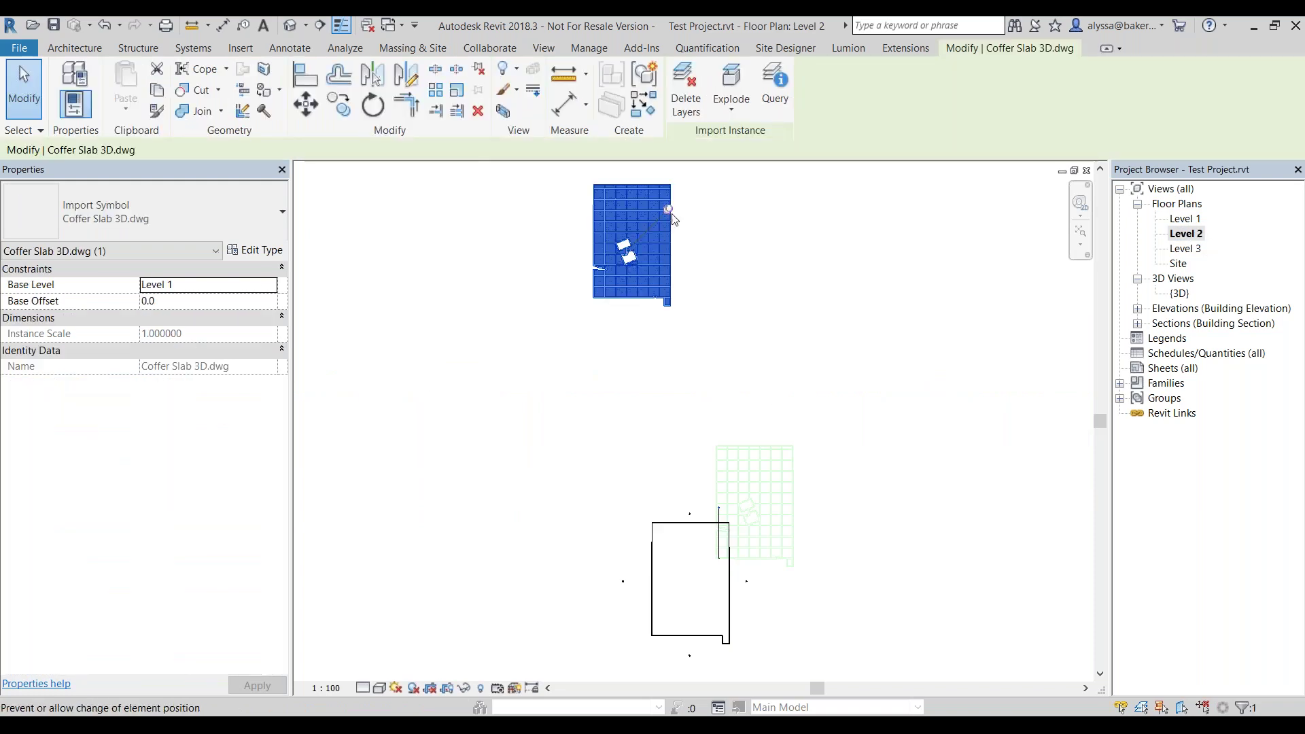
left_click_drag(668, 209, 670, 210)
key("ctrl+z")
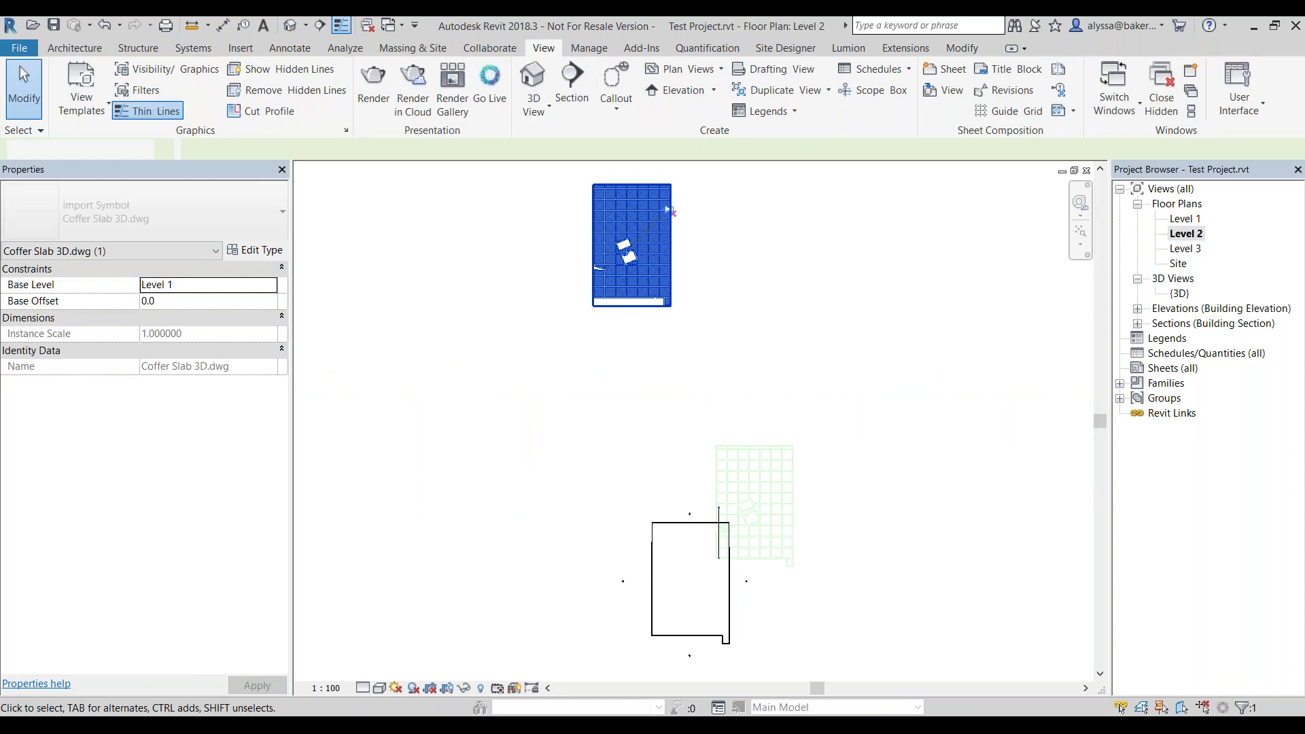
Move the Coffer Slab mass on Level 2 so its upper-right corner meets the building's upper-right wall corner.
scroll(718, 394, "up", 2)
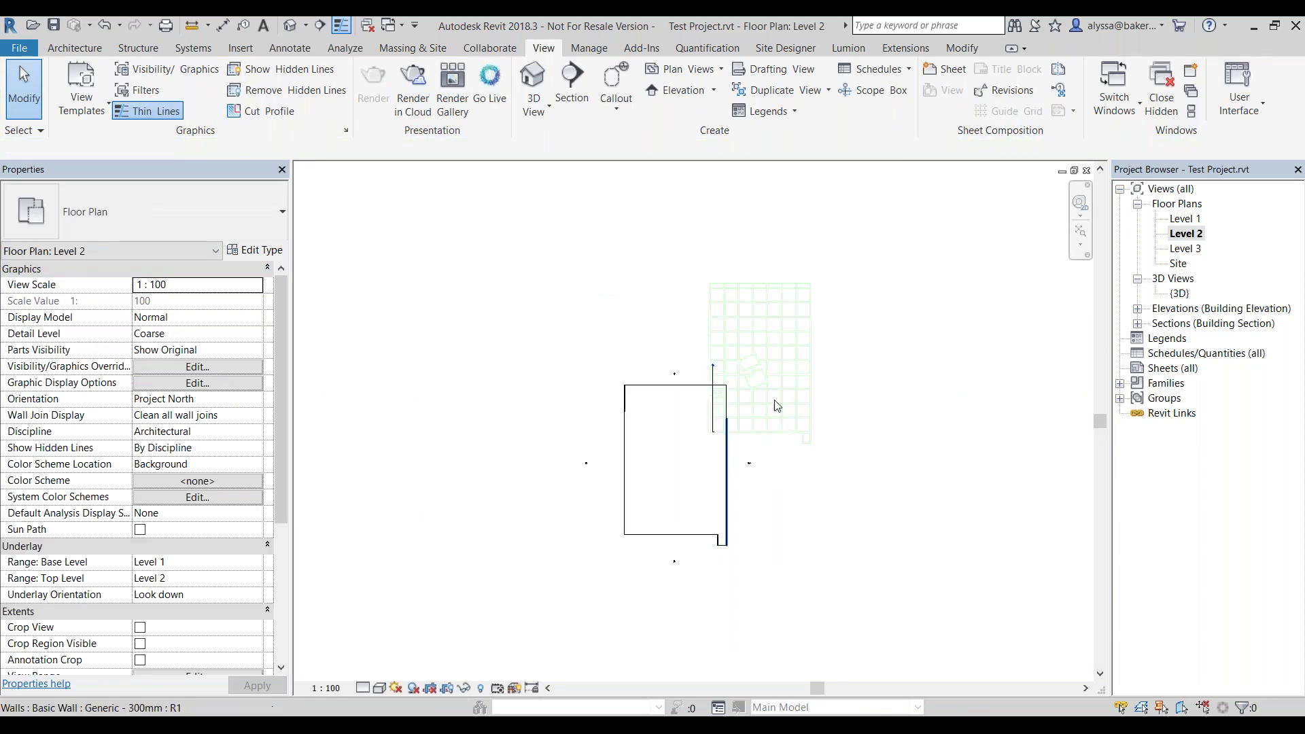
left_click(726, 438)
scroll(727, 430, "up", 2)
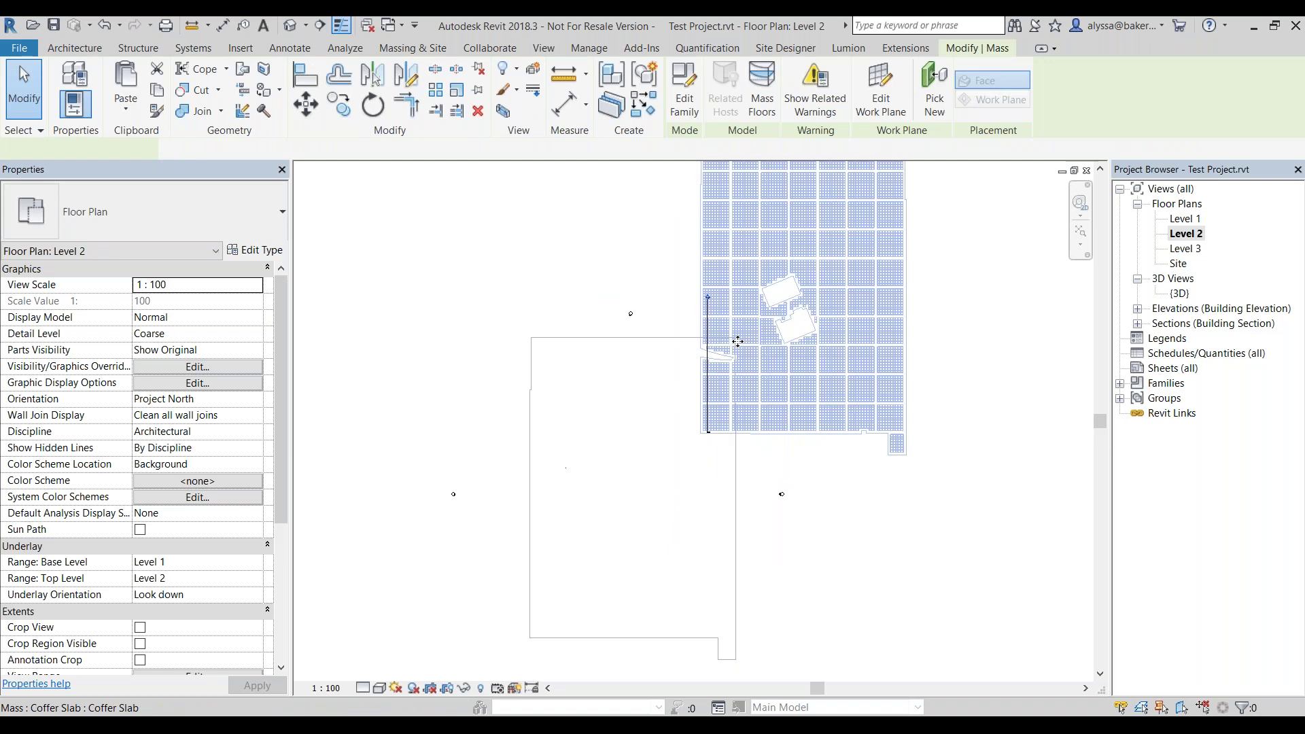
left_click(726, 319)
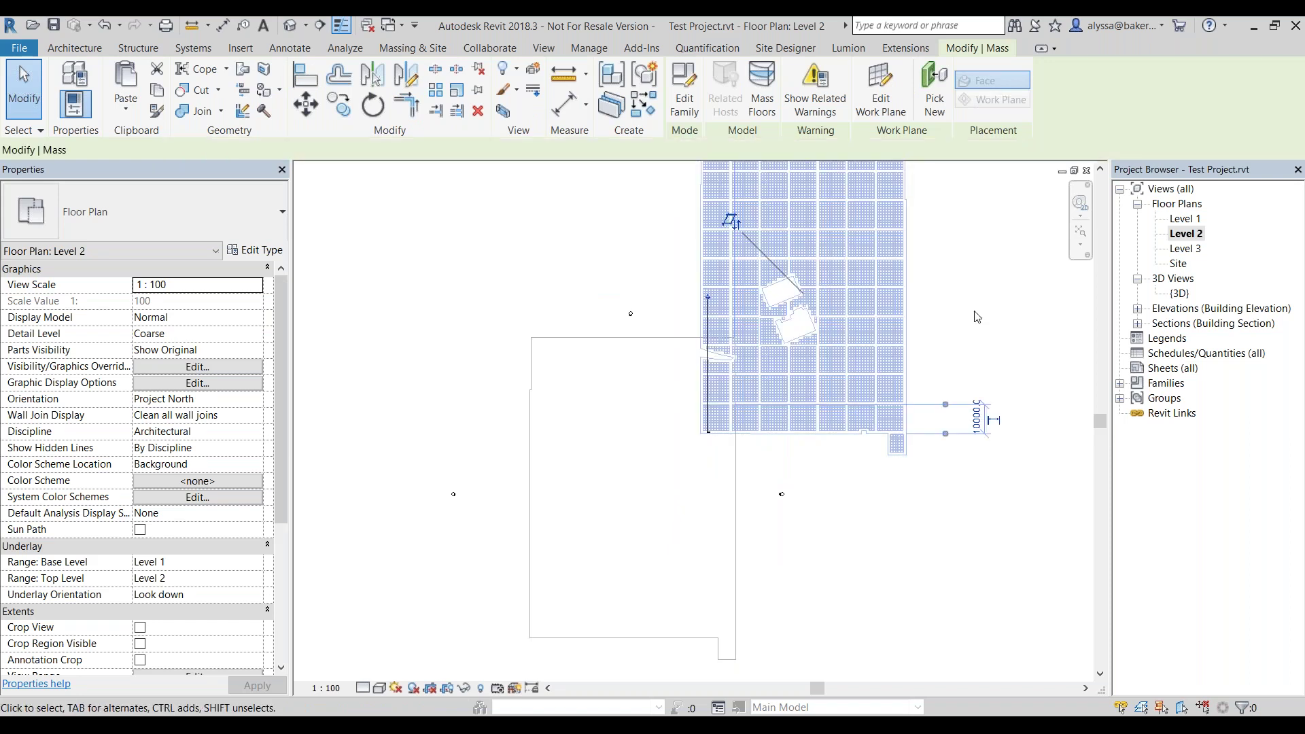
scroll(942, 320, "down", 2)
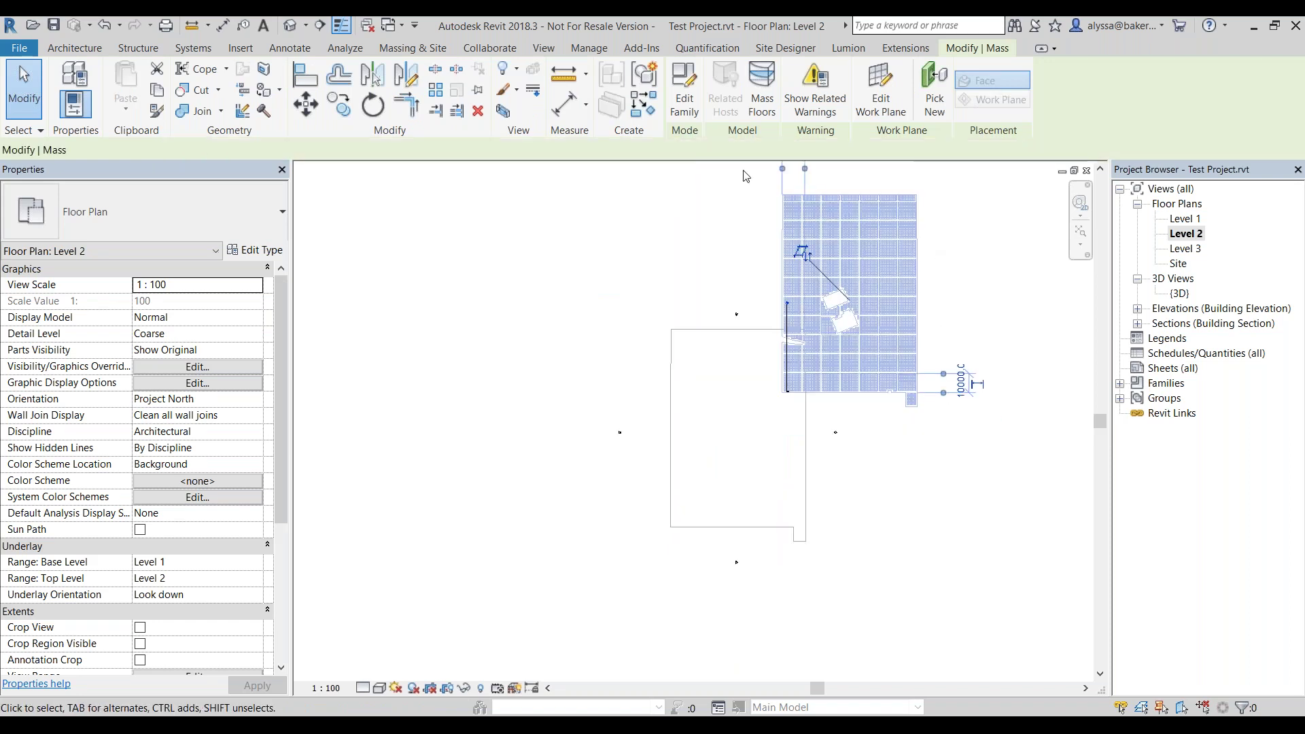
left_click(783, 197)
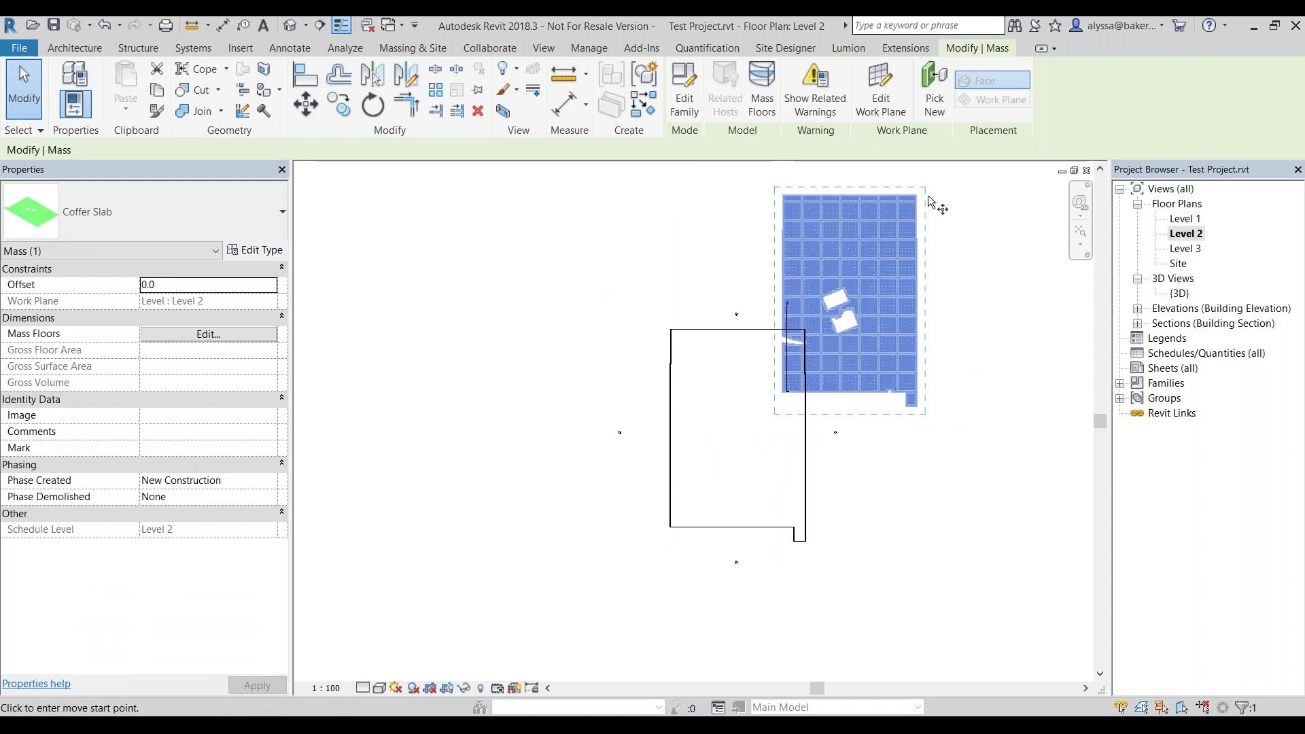
key("m")
key("v")
scroll(927, 186, "up", 4)
left_click(903, 201)
scroll(642, 518, "up", 6)
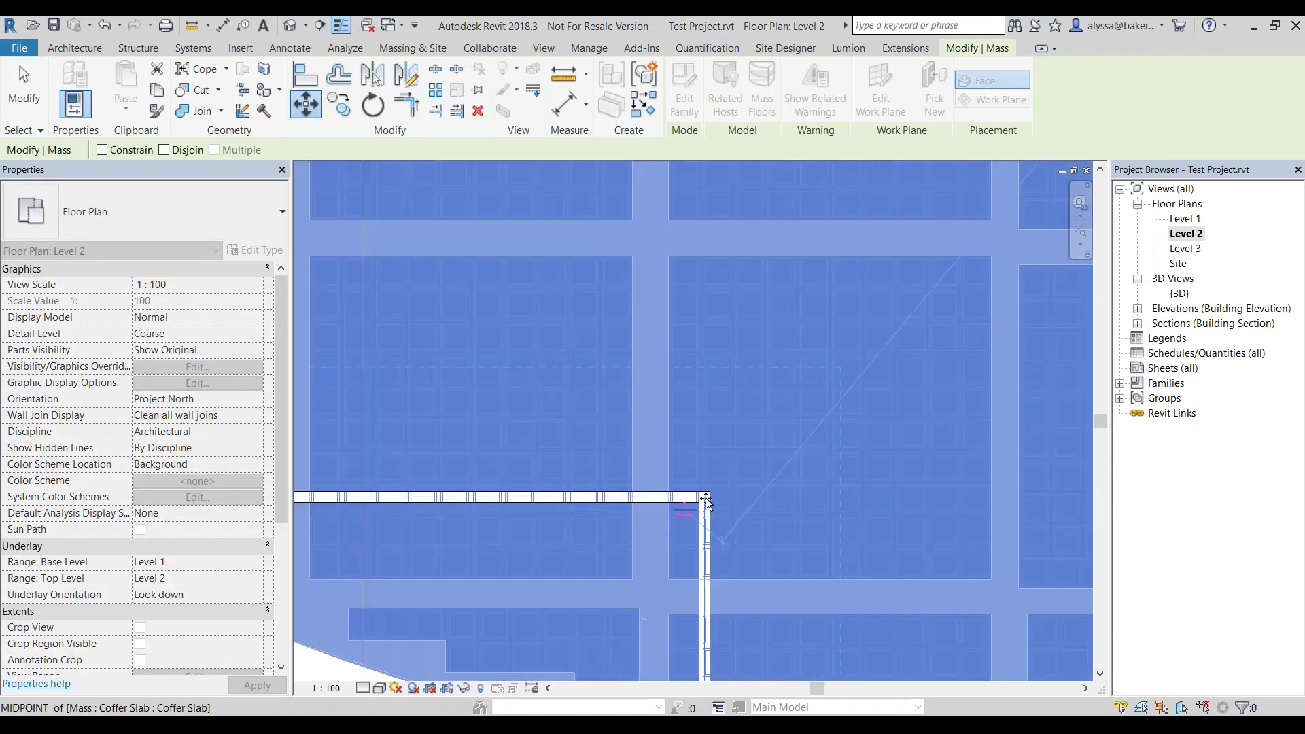
left_click(705, 499)
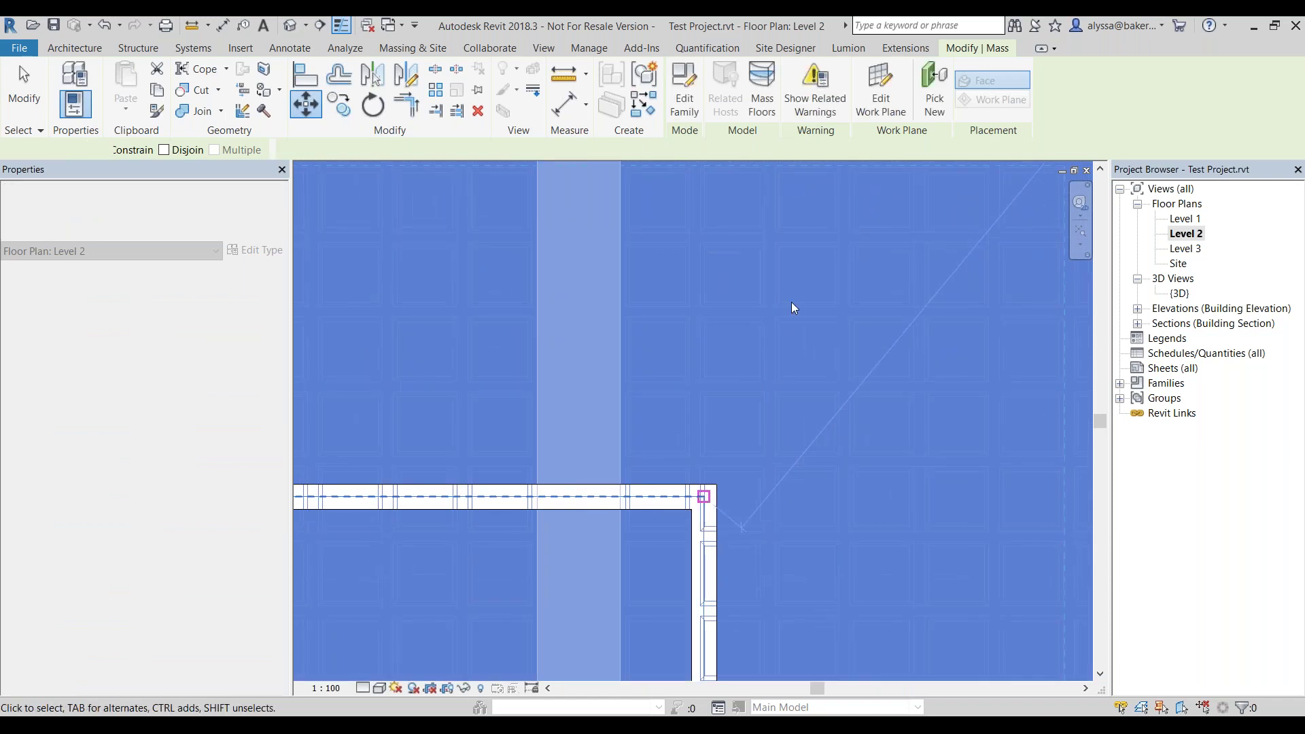
scroll(773, 405, "down", 7)
key("Escape")
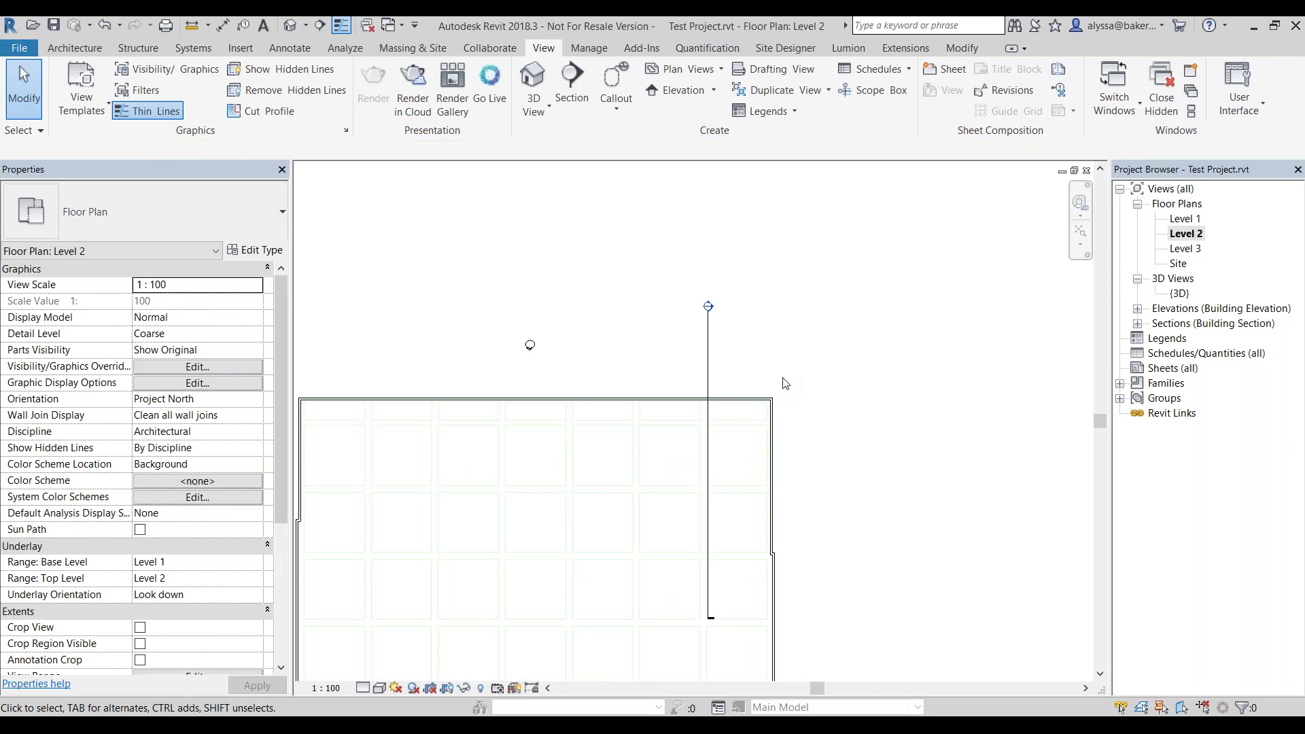
Check how the moved coffer slab fits within the walls and where the section line crosses it on Level 2.
scroll(725, 368, "down", 3)
middle_click_drag(717, 426, 766, 279)
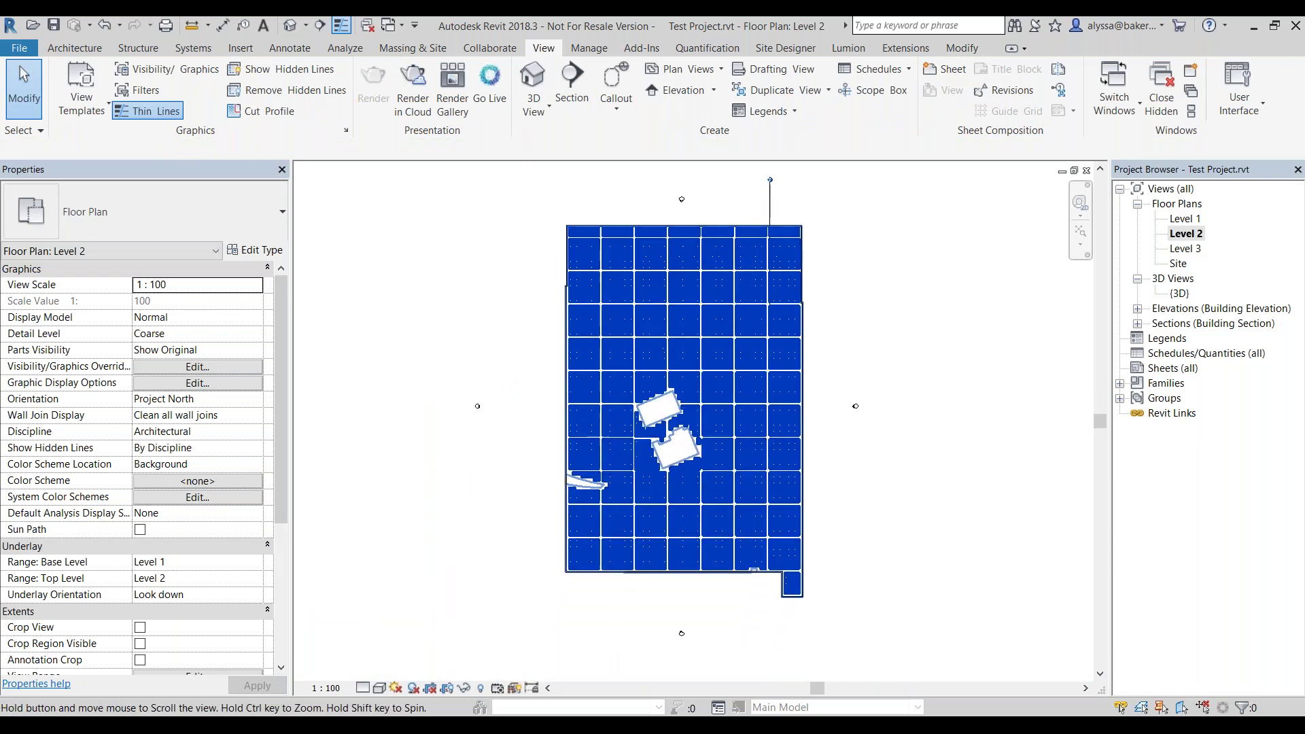
middle_click_drag(373, 479, 387, 554)
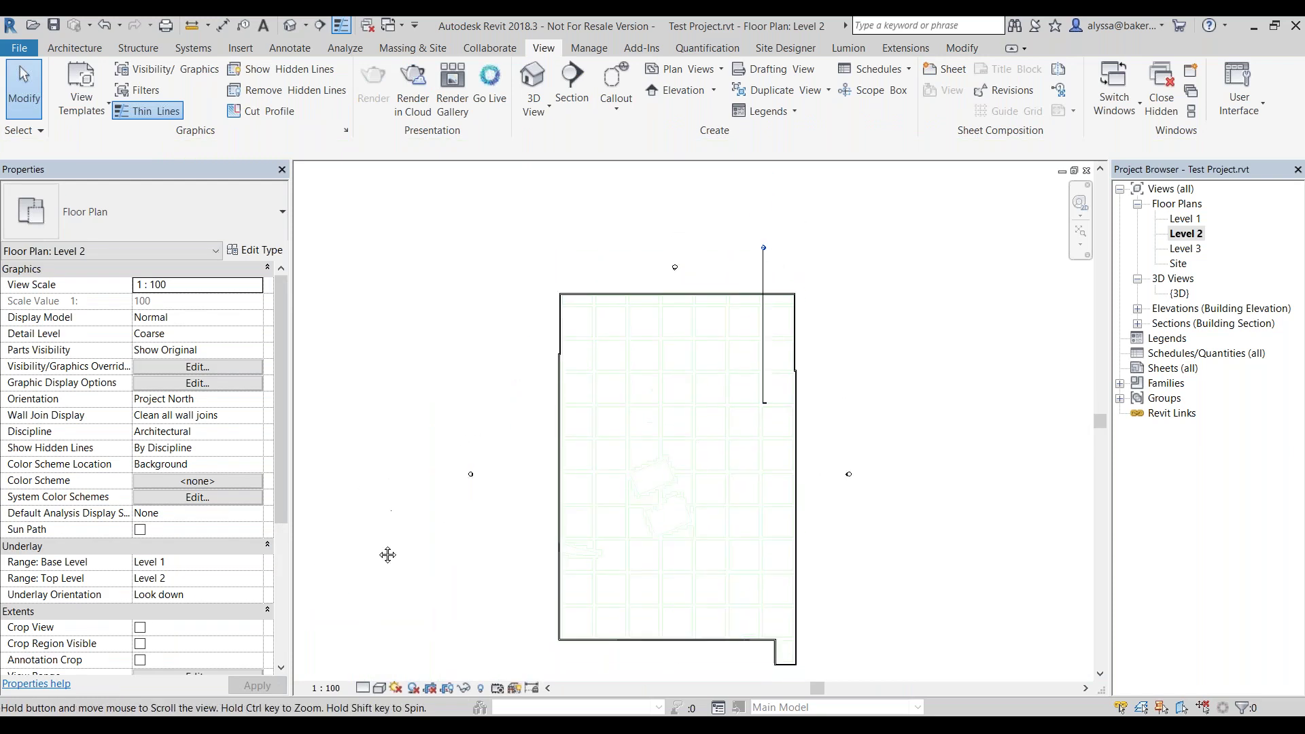
scroll(767, 265, "up", 5)
left_click(751, 324)
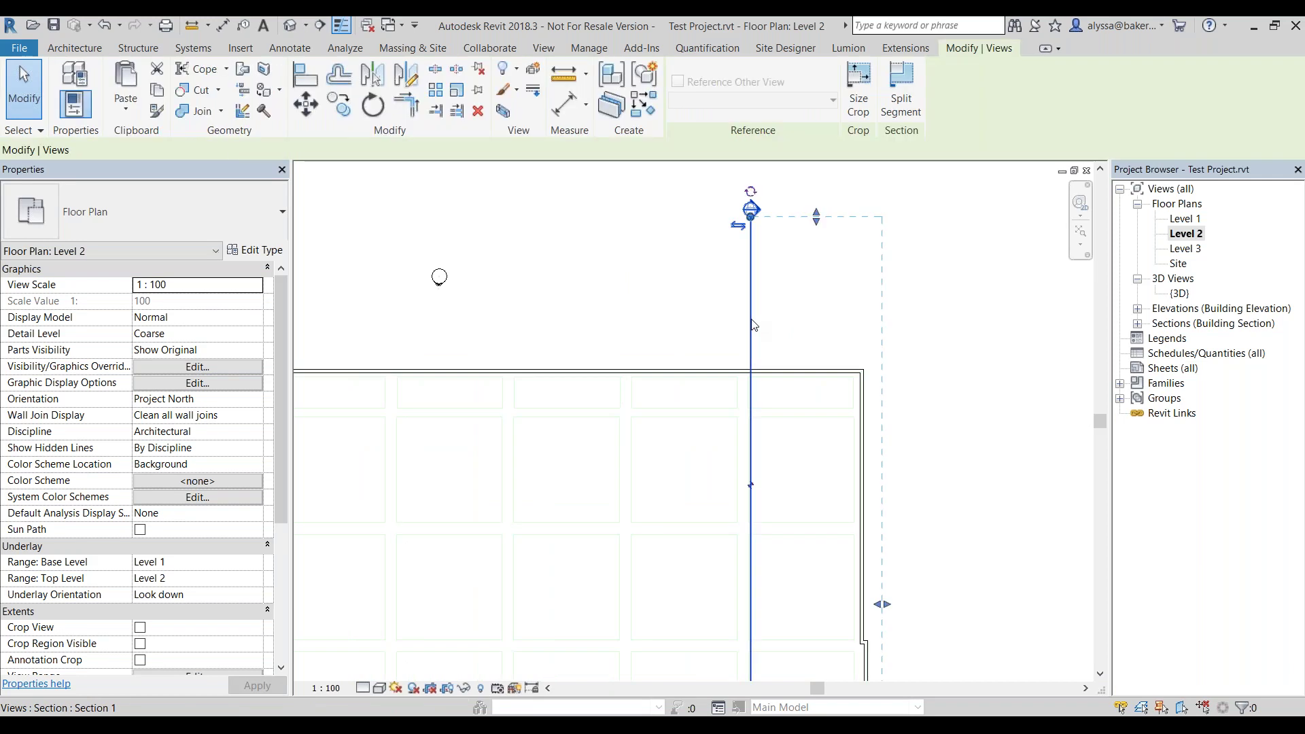
scroll(752, 322, "down", 2)
left_click(642, 313)
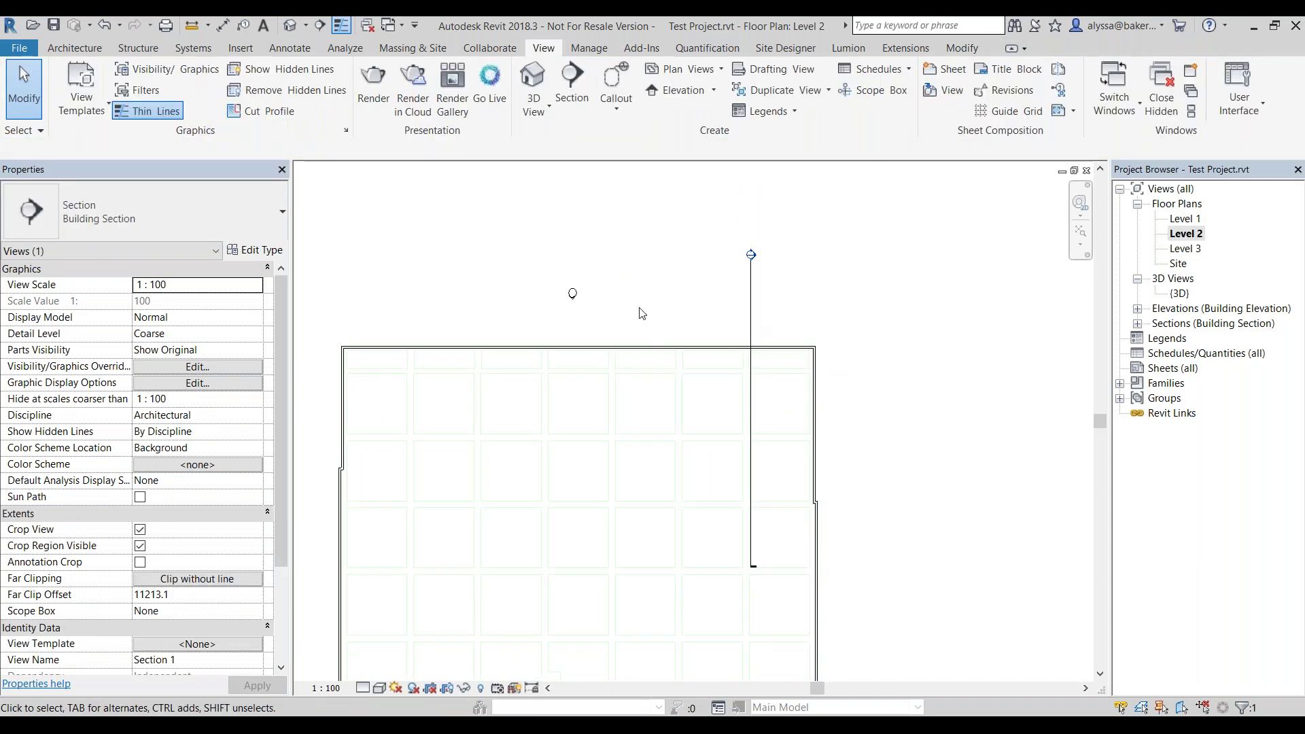
left_click(629, 408)
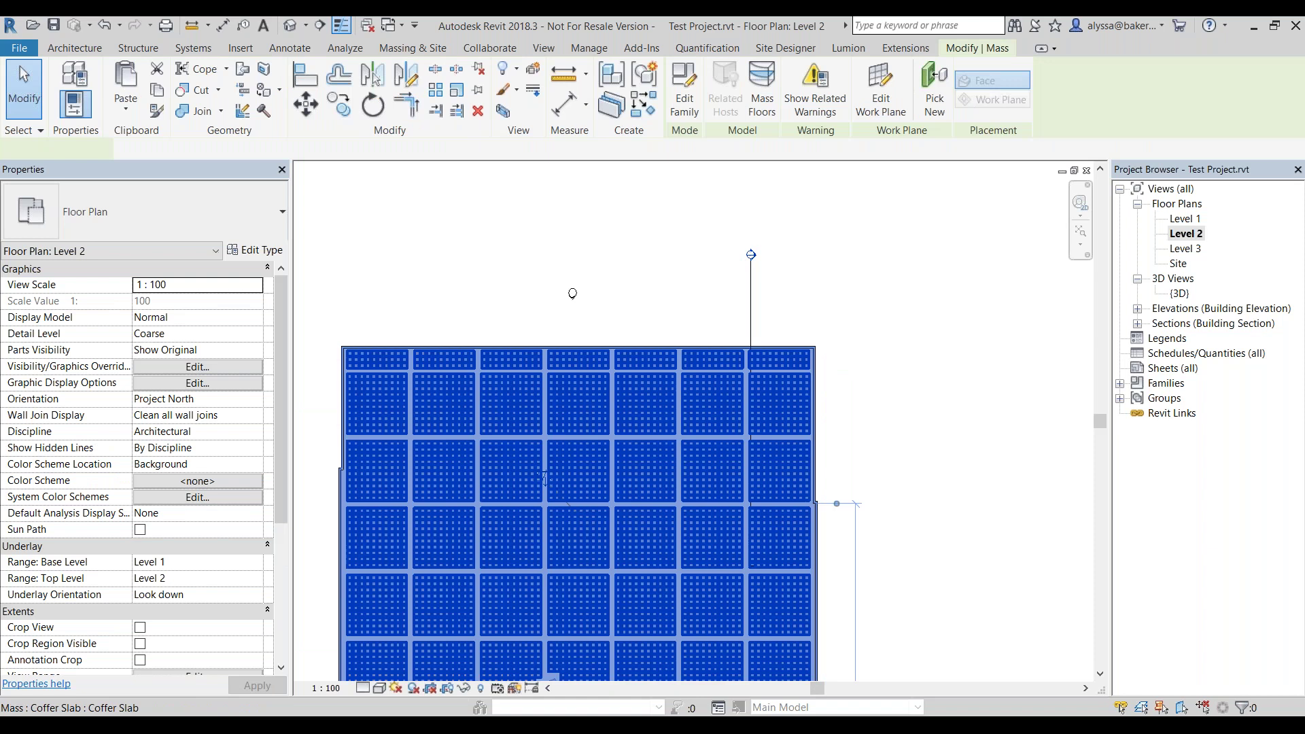
right_click(542, 519)
mouse_move(613, 264)
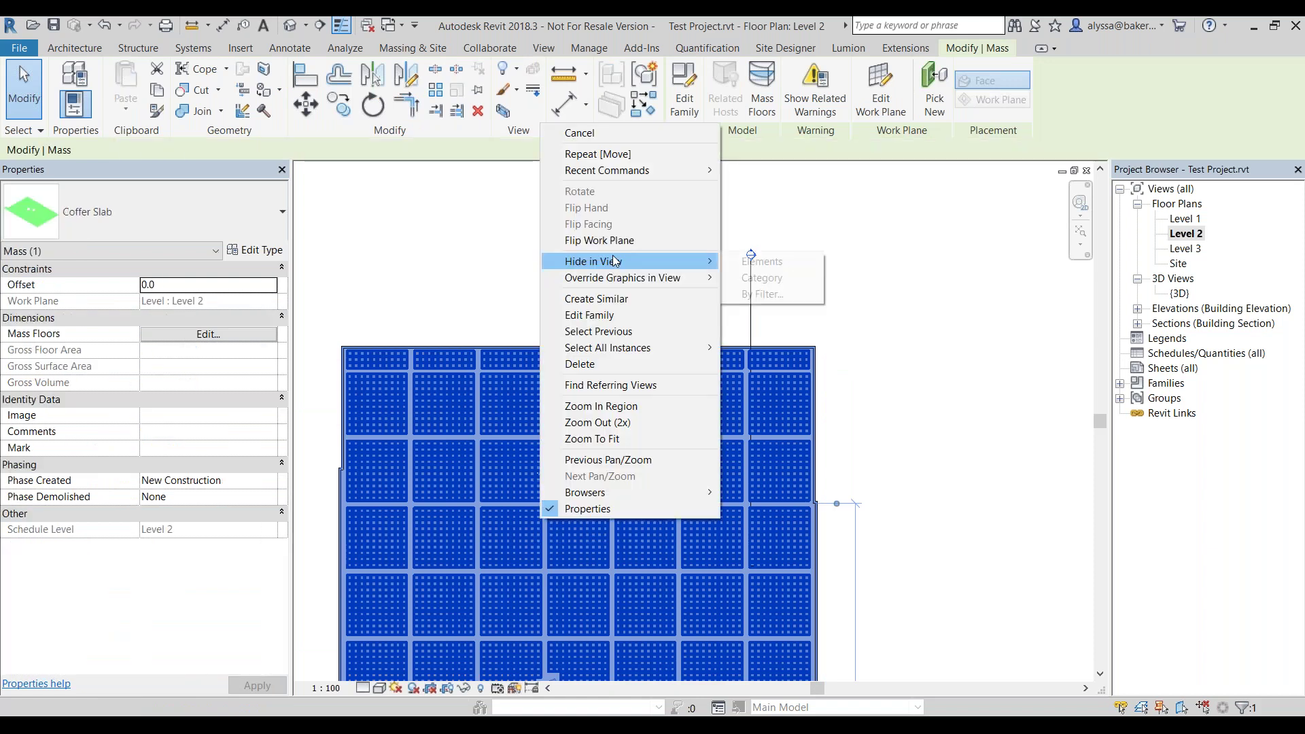
left_click(760, 261)
left_click(561, 284)
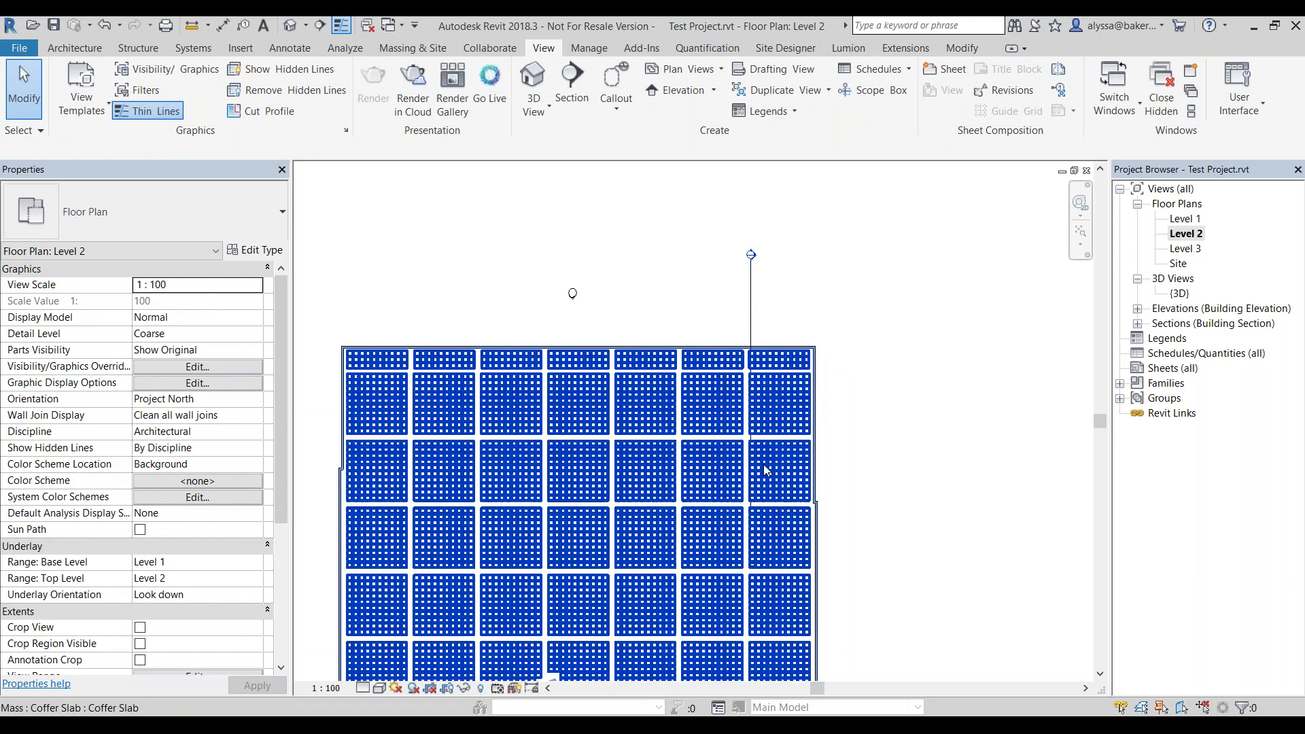
Go to the Section 1 view from its section line on the Level 2 plan.
left_click(751, 321)
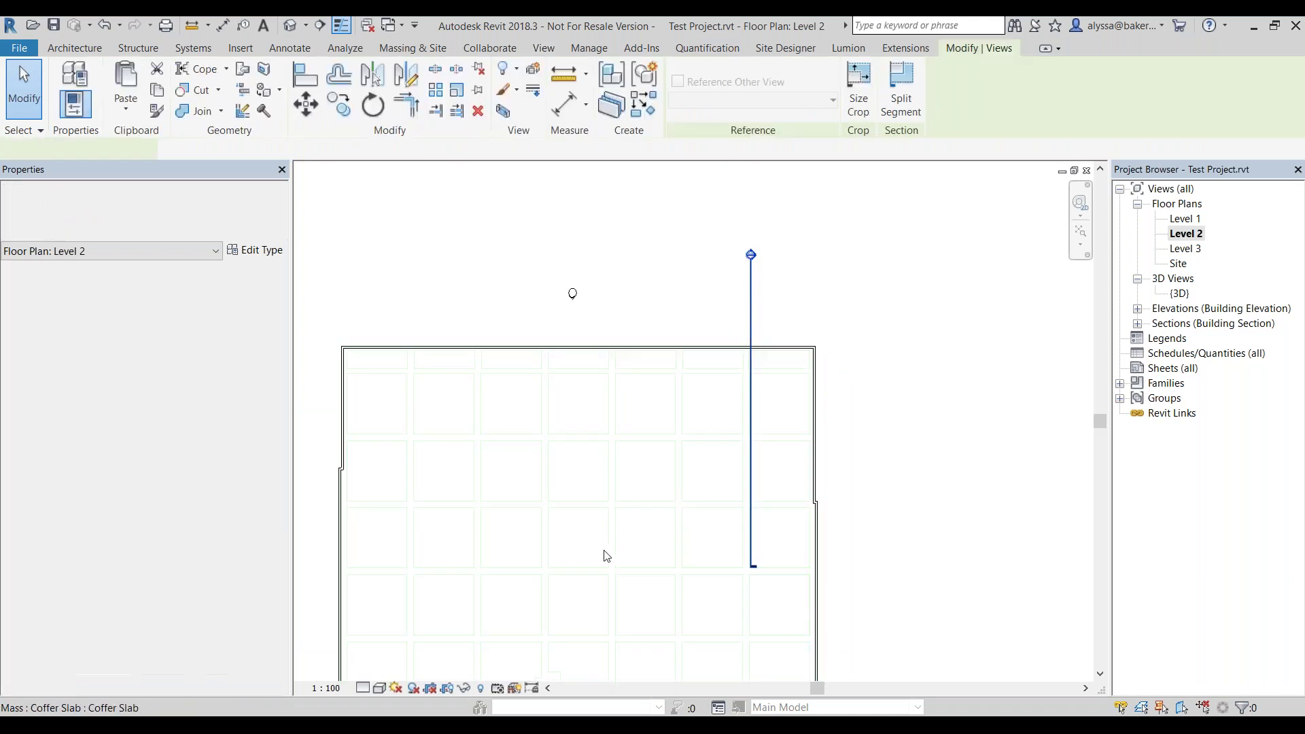
right_click(750, 320)
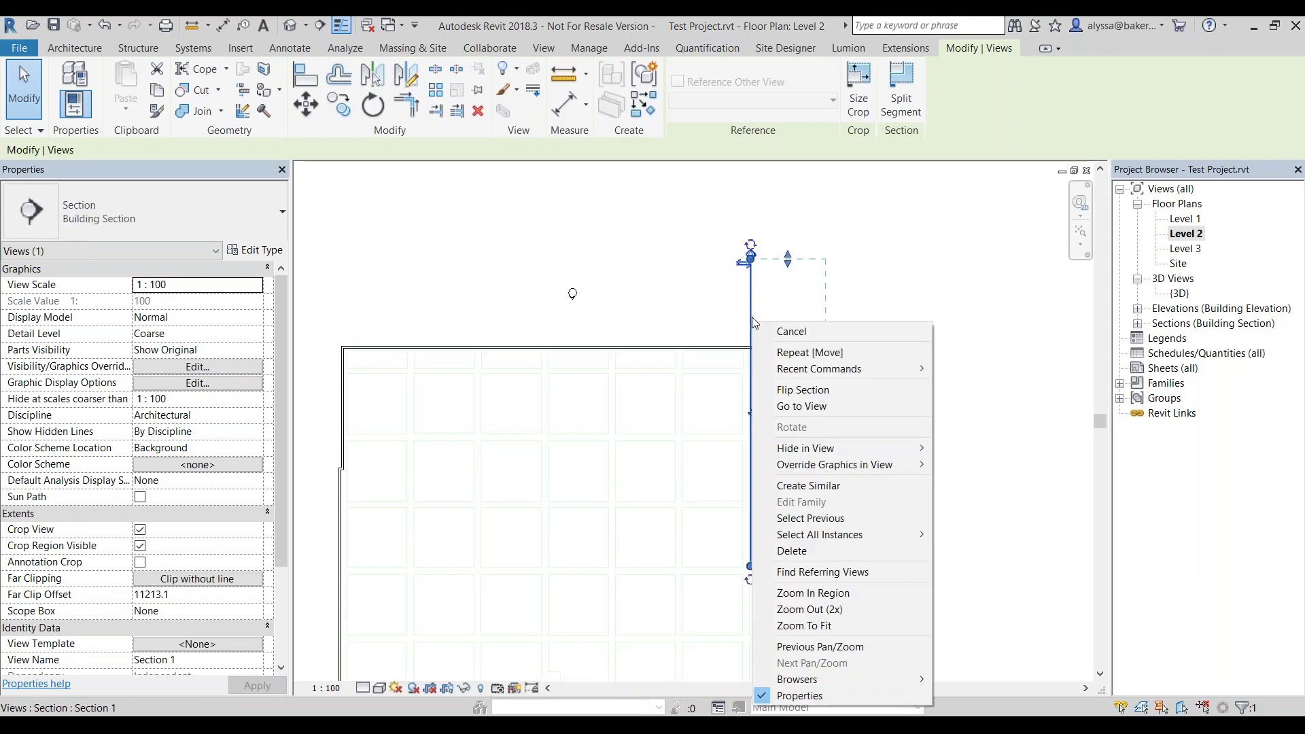
left_click(825, 404)
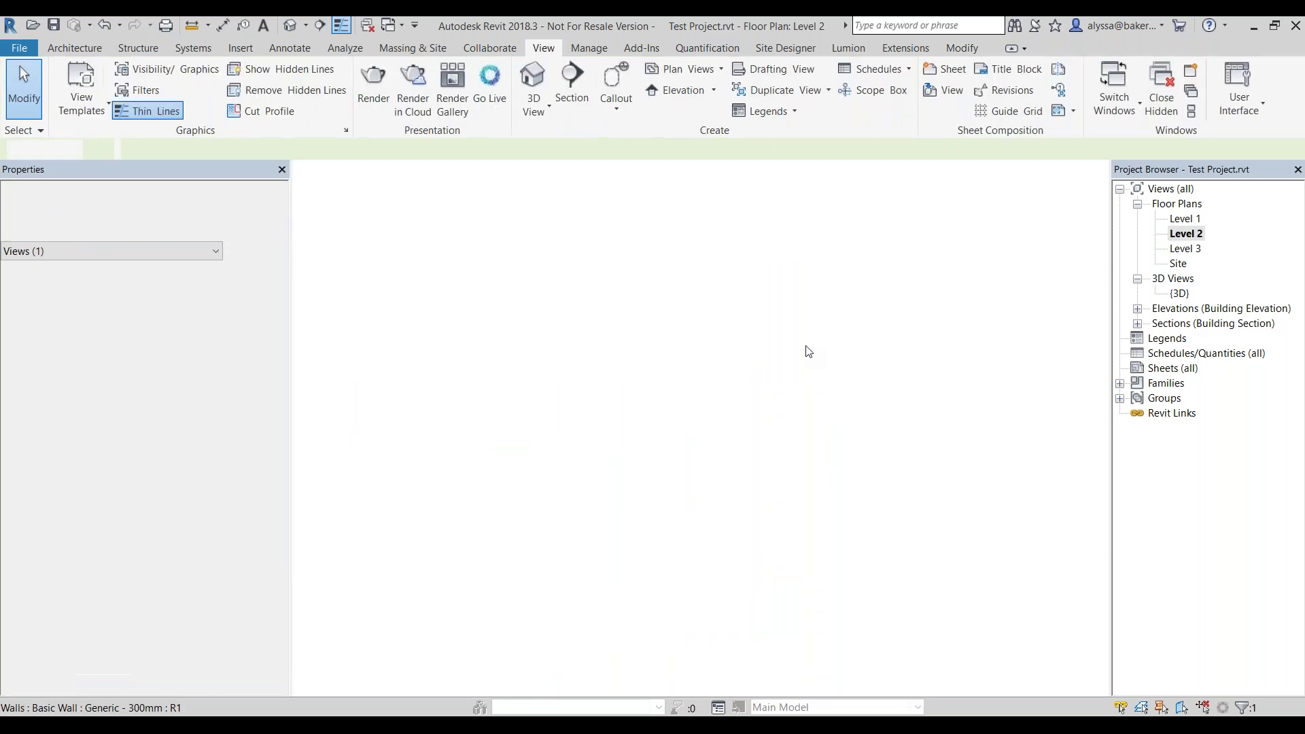
middle_click_drag(744, 390, 709, 369)
scroll(556, 357, "down", 3)
Extend the right edge of the Section 1 crop region outward to take in more of the building and coffer slab.
left_click(909, 411)
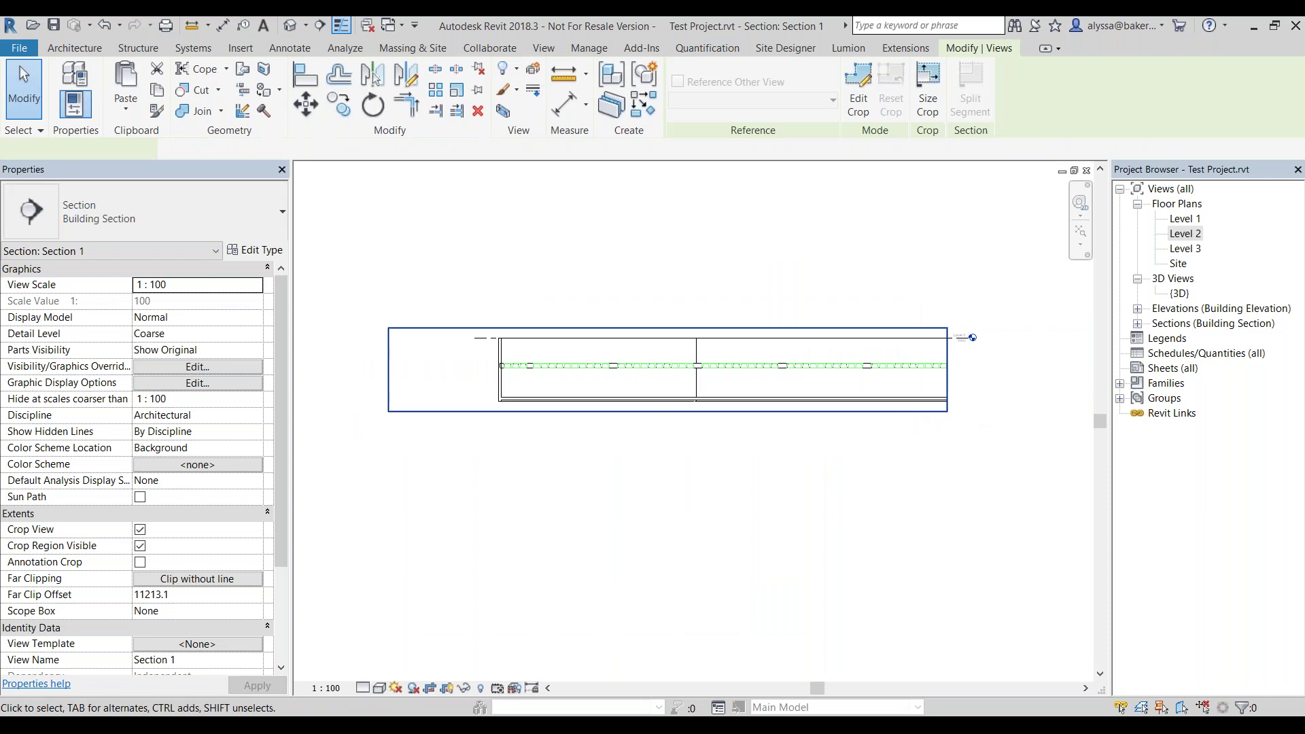
scroll(707, 422, "down", 3)
left_click_drag(844, 392, 1041, 395)
left_click(932, 501)
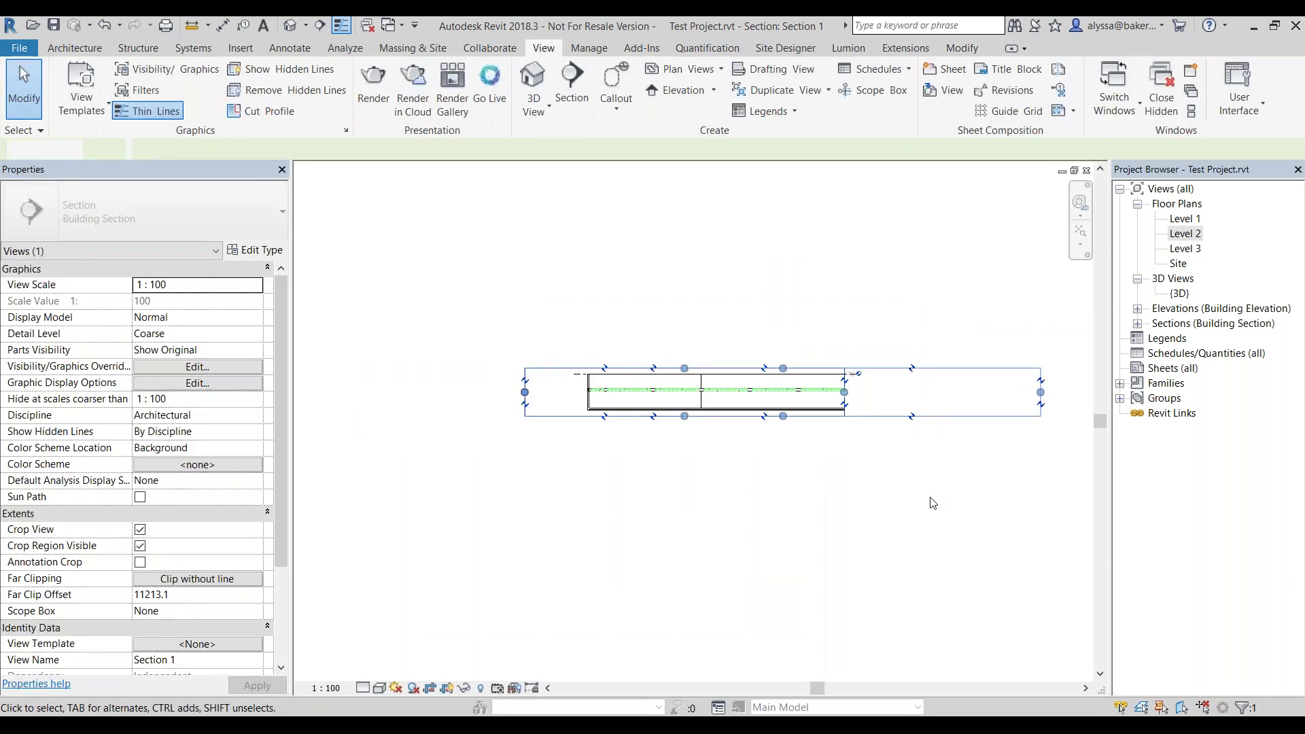
left_click(1043, 418)
Examine the coffer slab's profile and where its edge meets the left wall in Section 1.
scroll(531, 395, "up", 6)
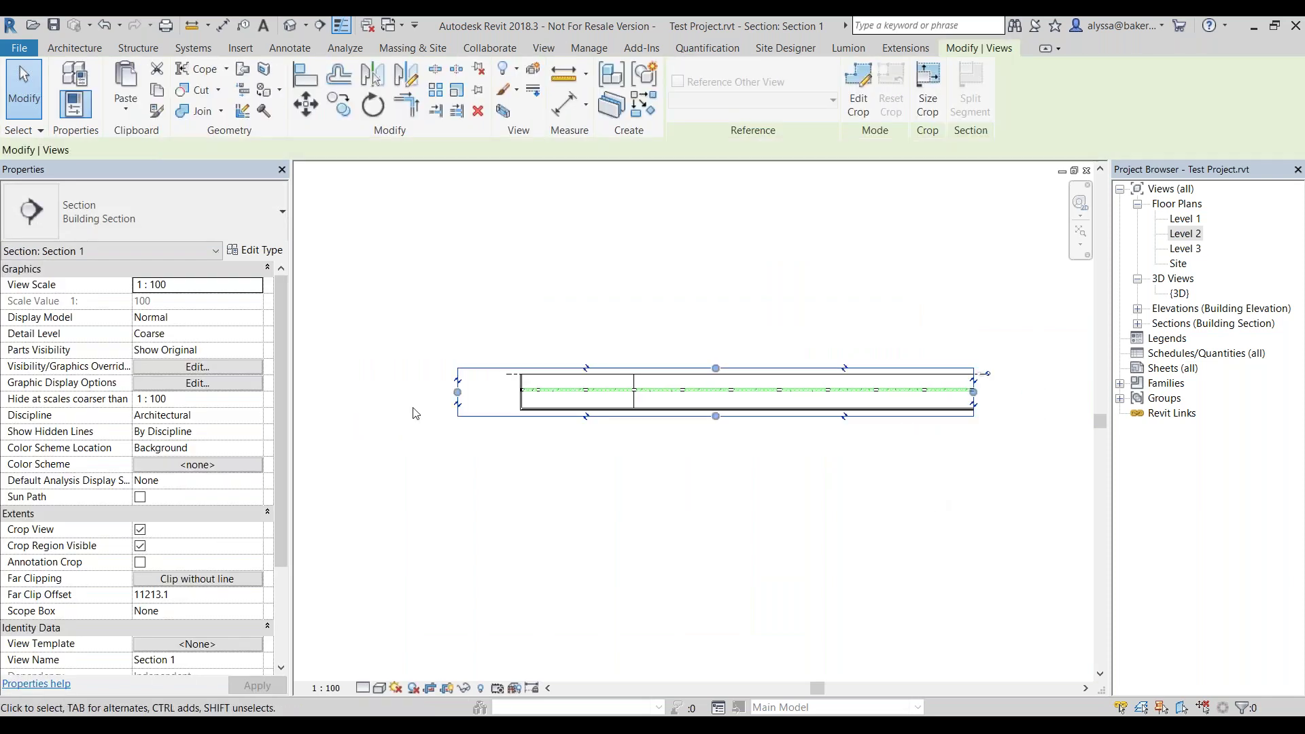
scroll(582, 333, "up", 6)
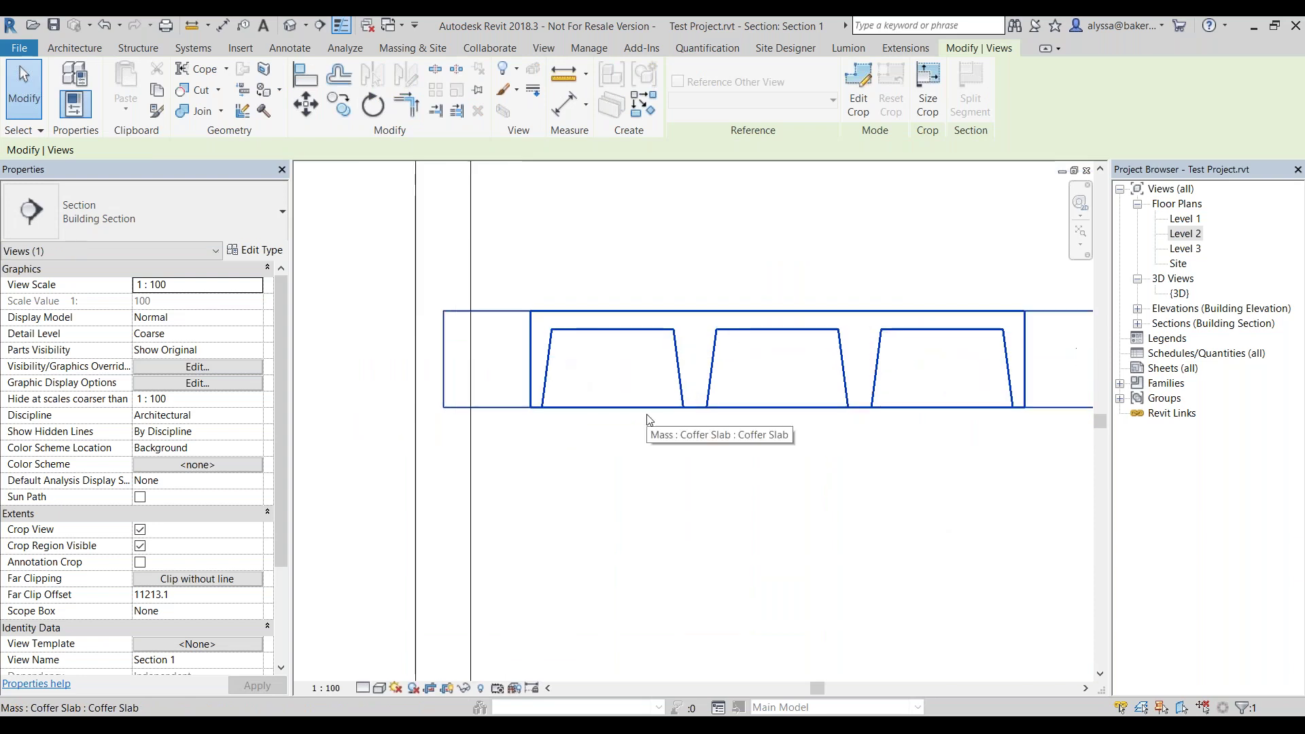
scroll(643, 418, "down", 2)
scroll(690, 446, "down", 3)
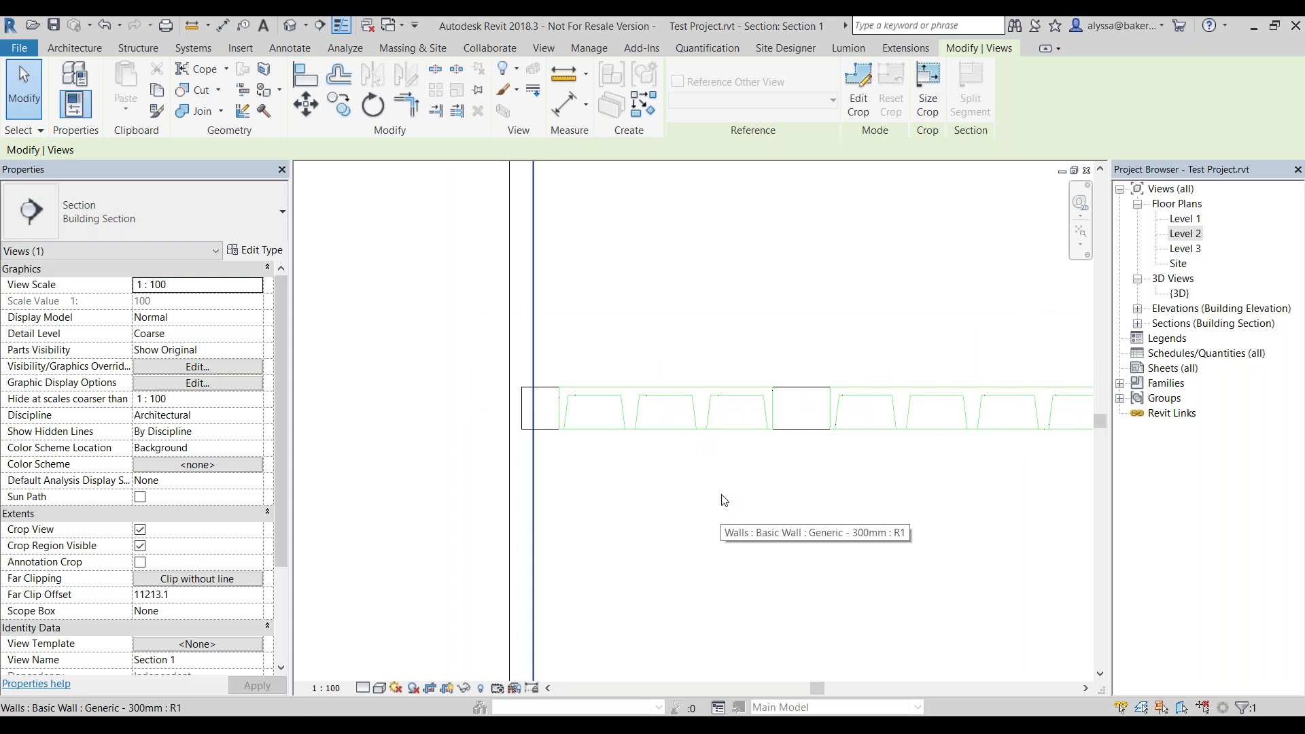
scroll(723, 501, "down", 3)
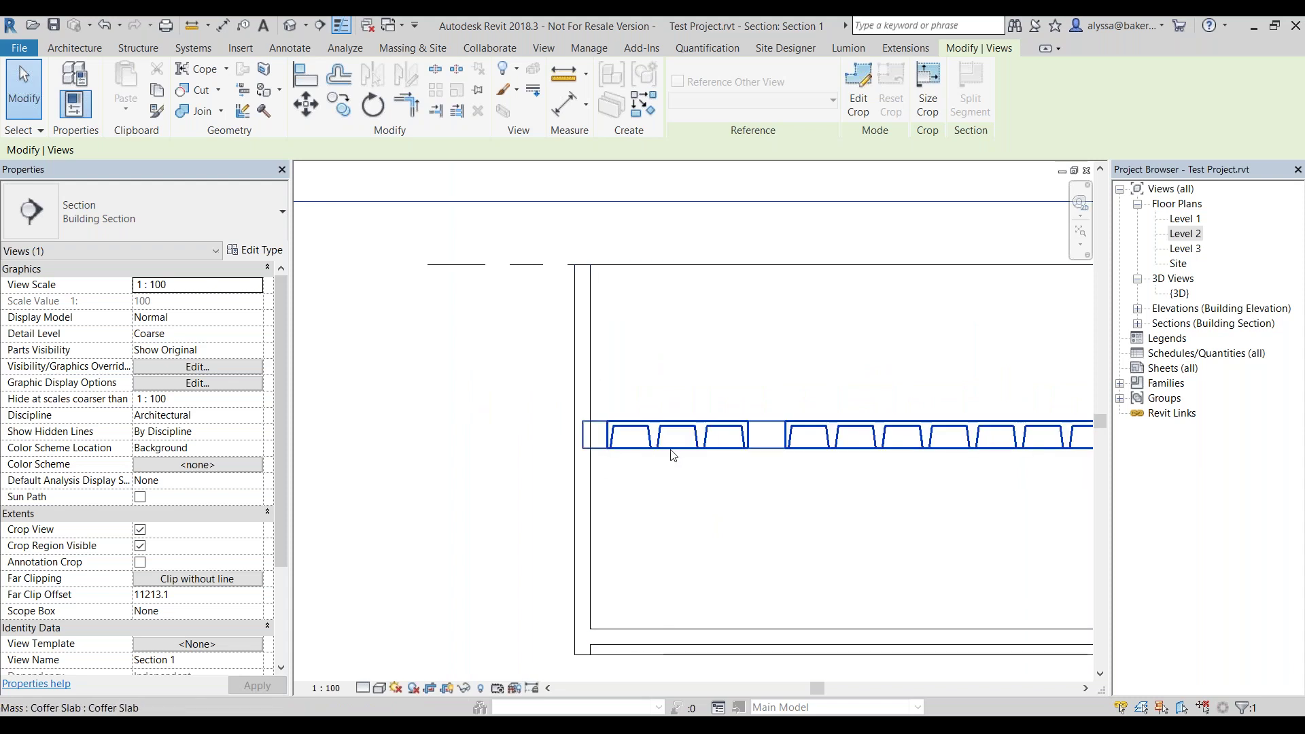
middle_click_drag(679, 486, 618, 452)
left_click(615, 477)
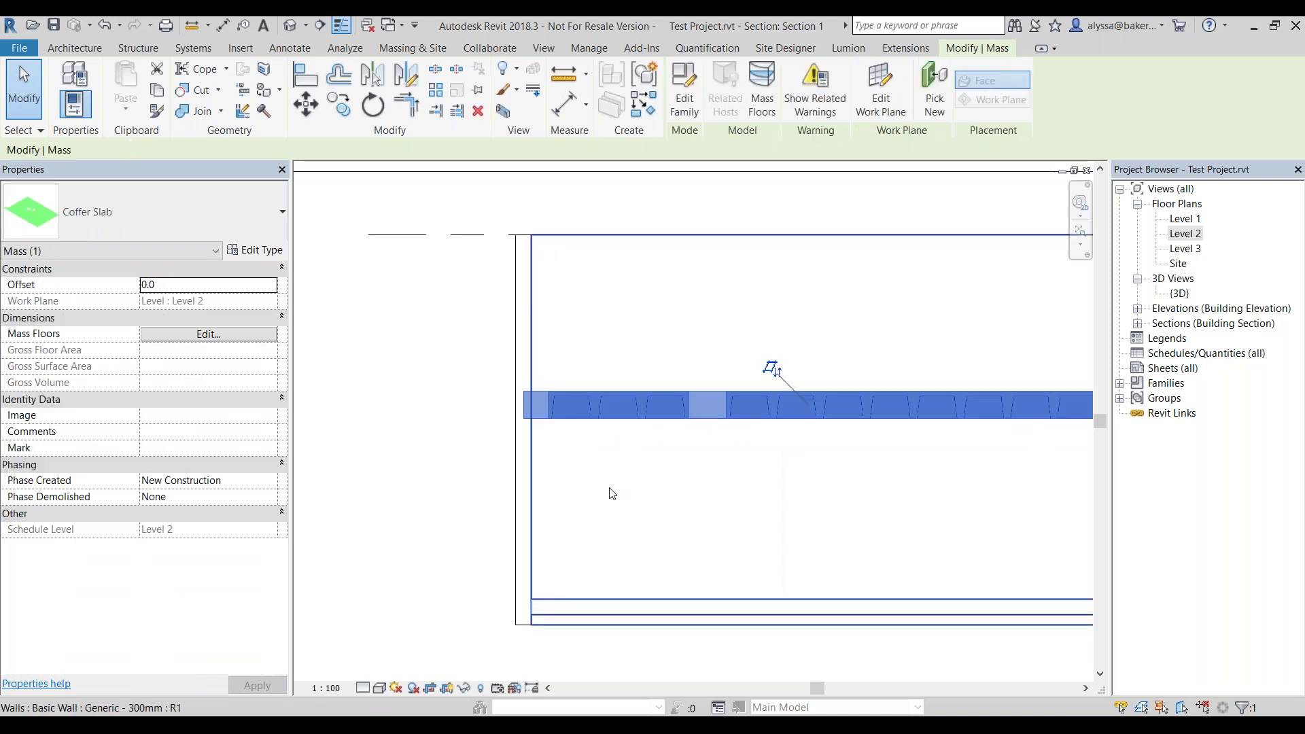
right_click(644, 408)
mouse_move(784, 475)
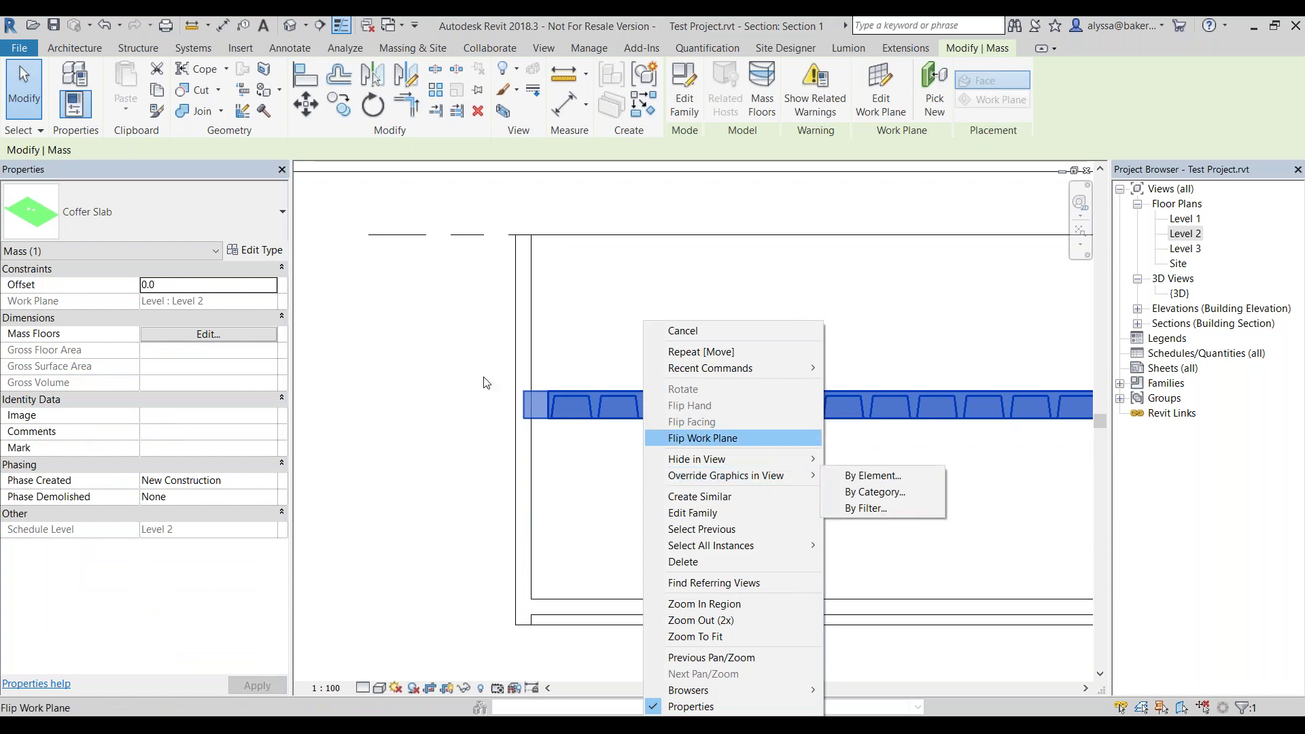
left_click(775, 438)
left_click(437, 376)
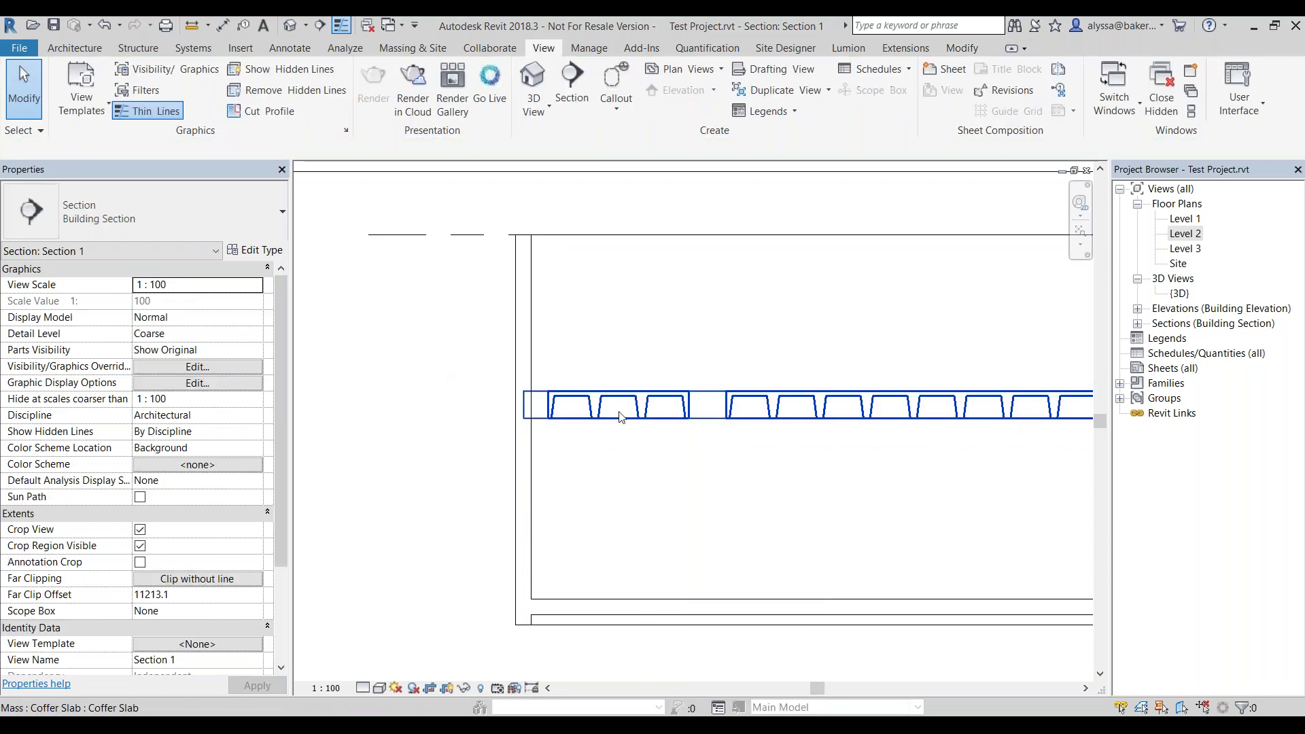
Turn on the Mass category in the Visibility/Graphic Overrides of Section 1.
scroll(573, 422, "up", 2)
scroll(482, 400, "down", 1)
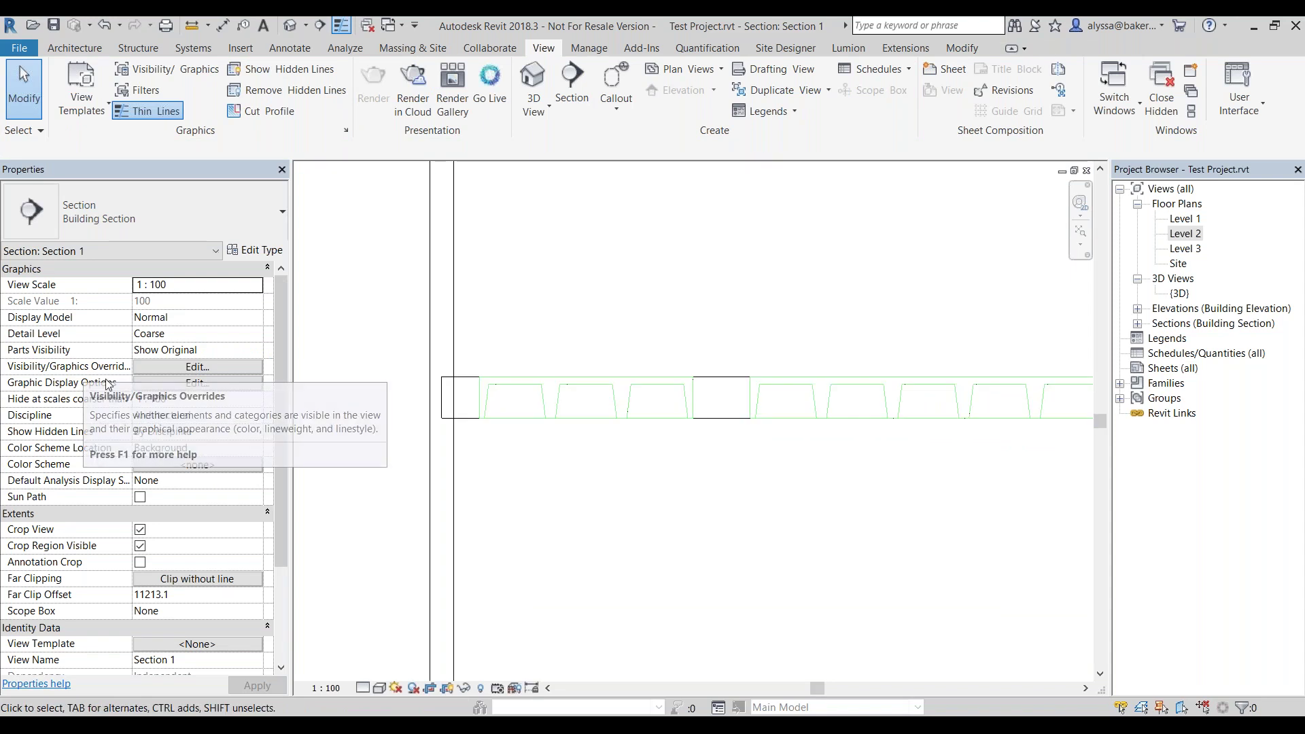
left_click(170, 369)
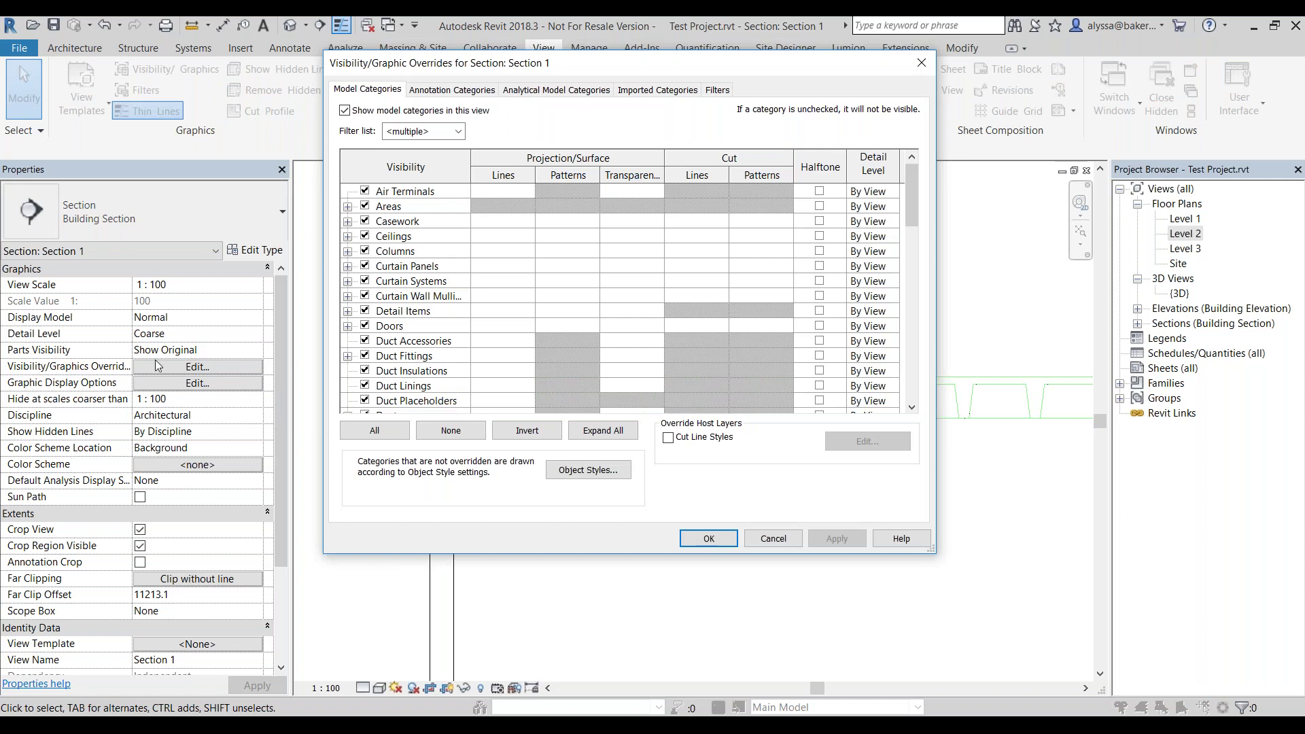
scroll(445, 303, "down", 1)
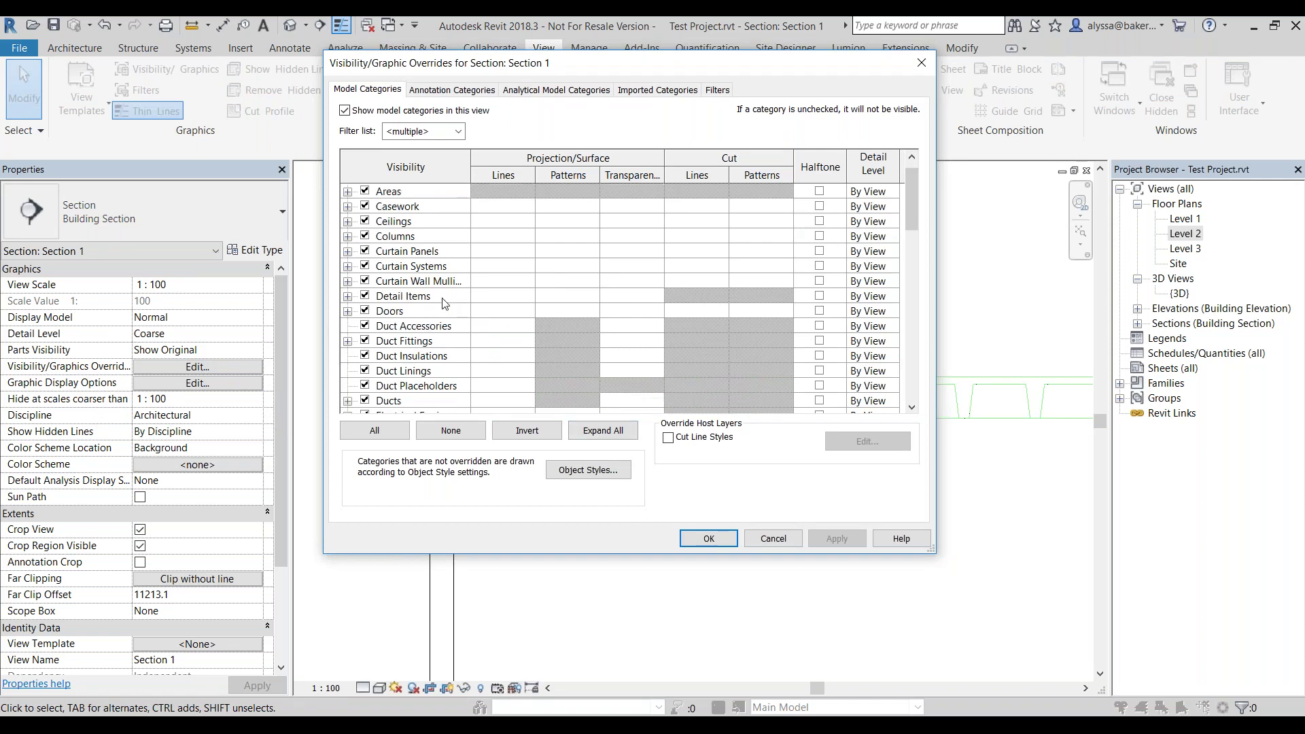
scroll(445, 303, "down", 5)
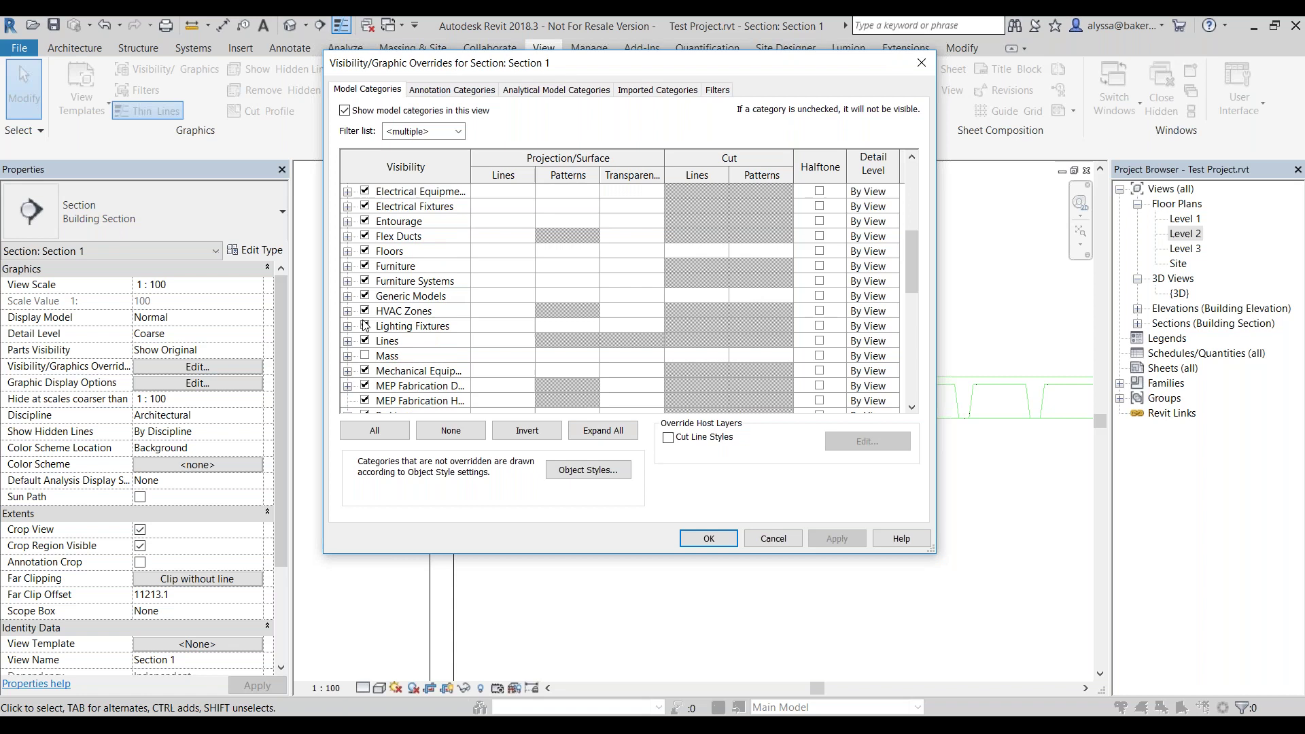
left_click(364, 355)
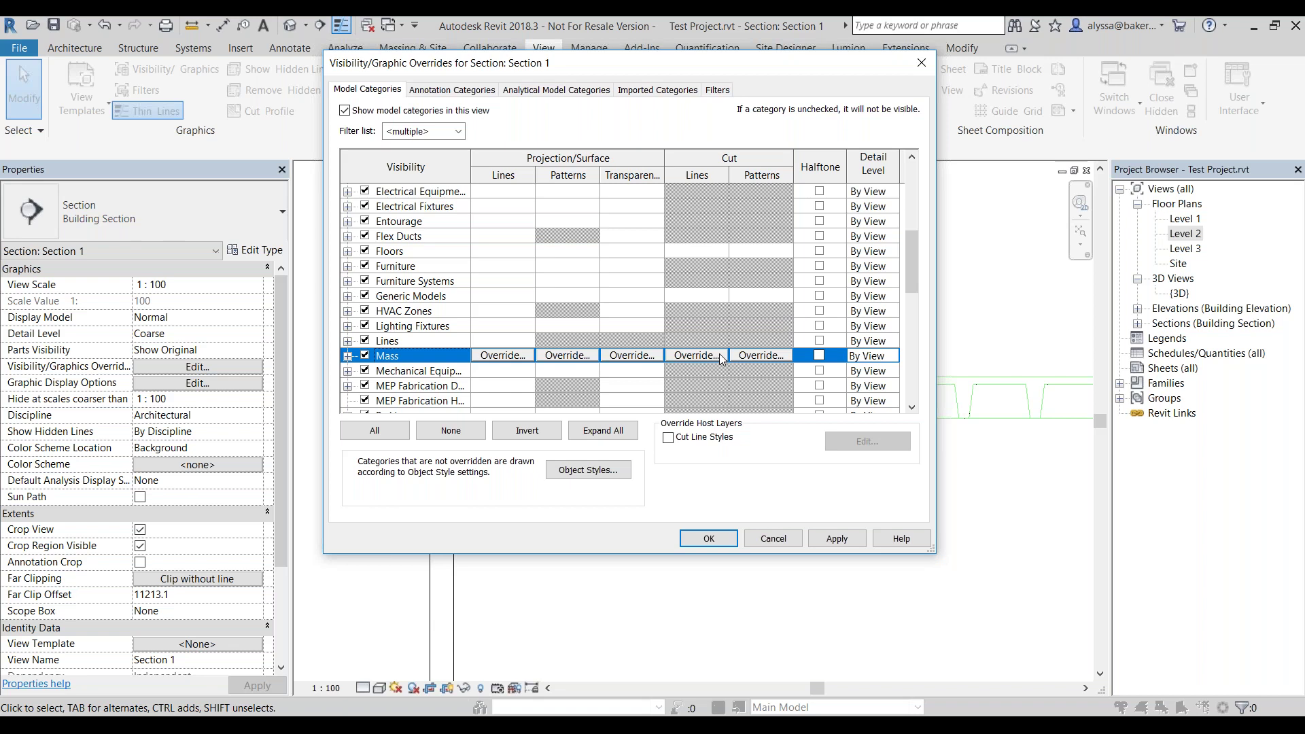
Override the Mass category's cut pattern with the Concrete pattern in black.
left_click(751, 355)
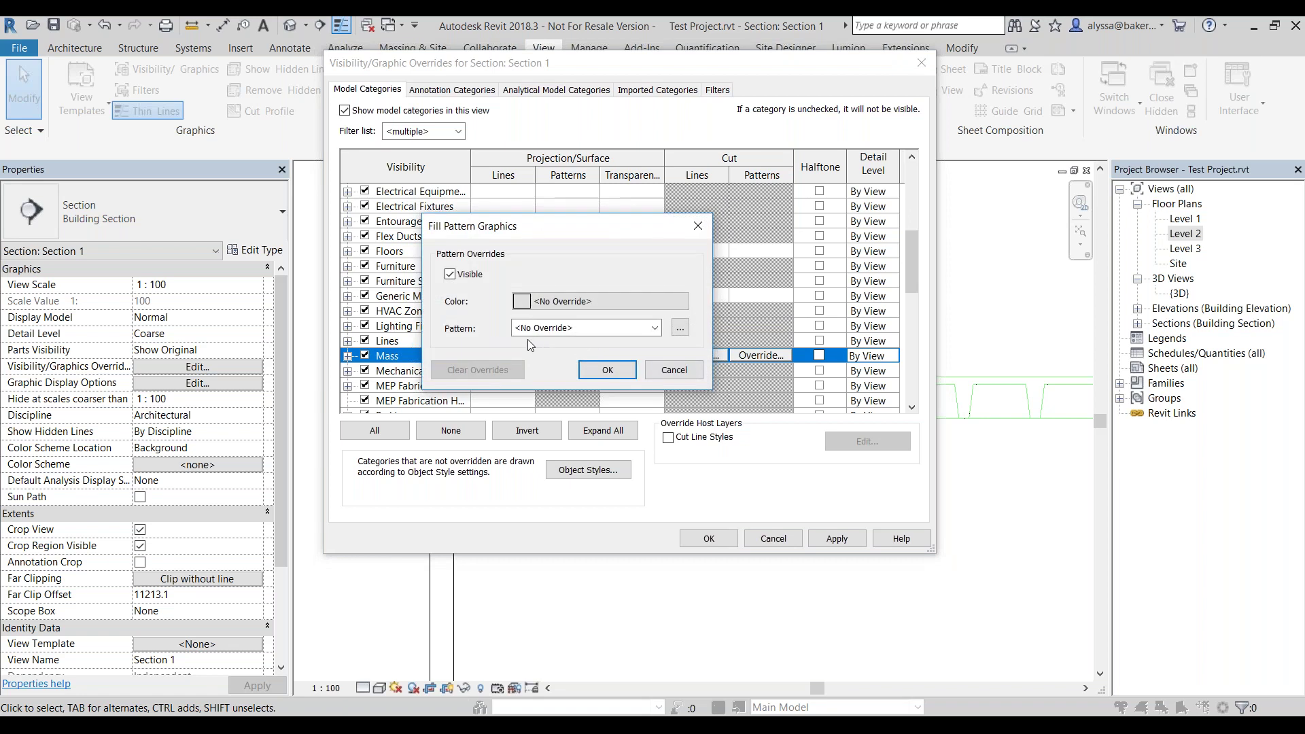
left_click(557, 304)
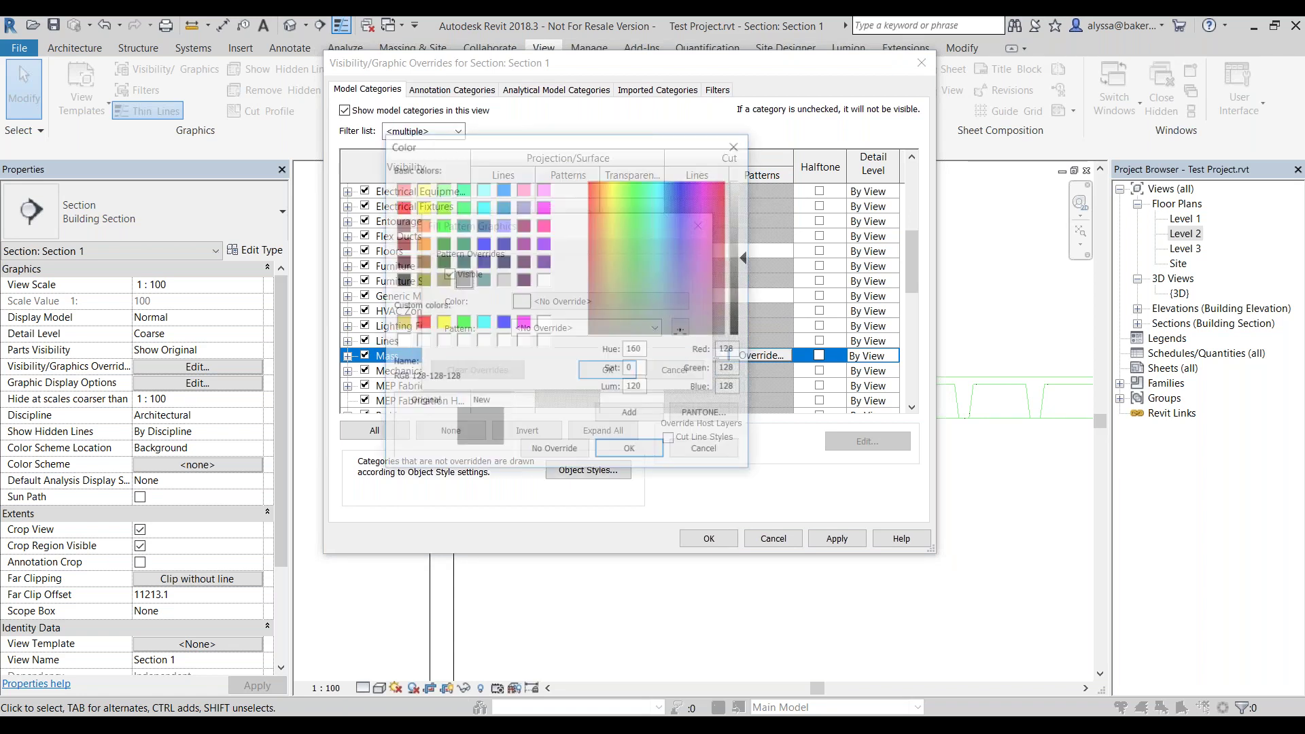
left_click(401, 280)
left_click(630, 451)
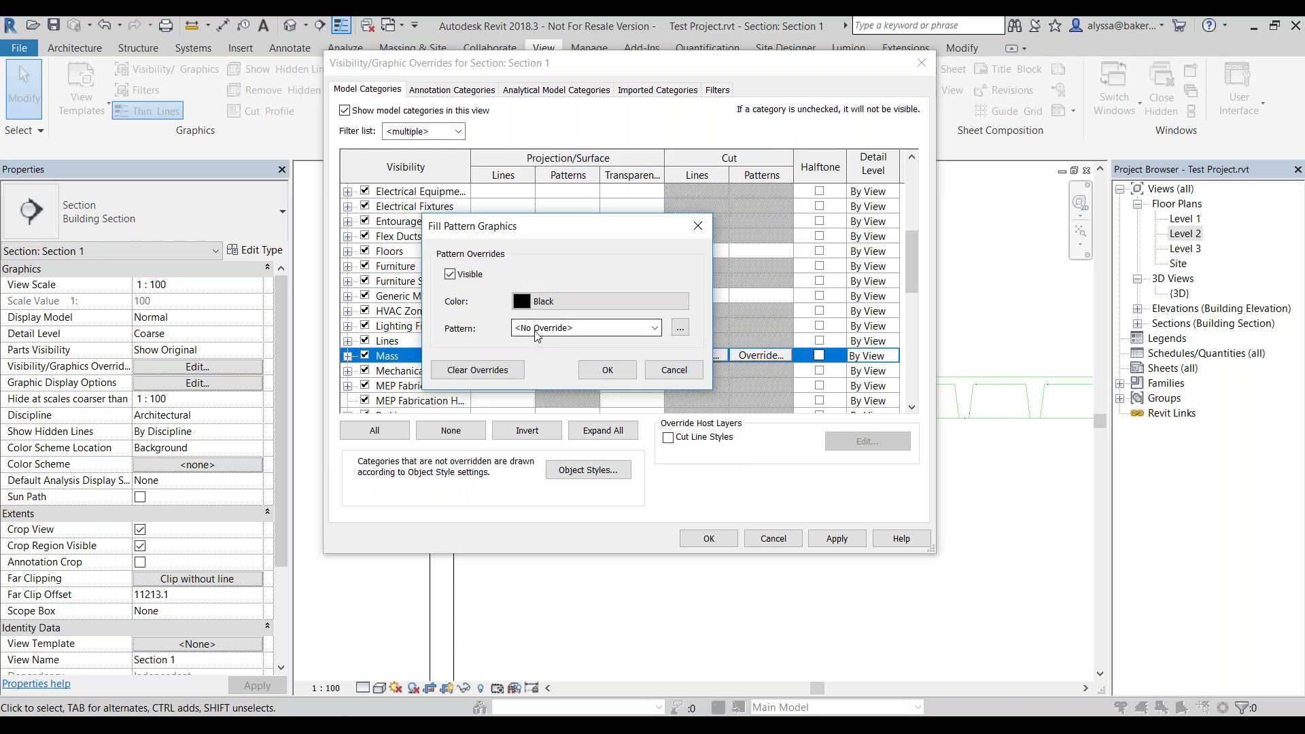
left_click(539, 328)
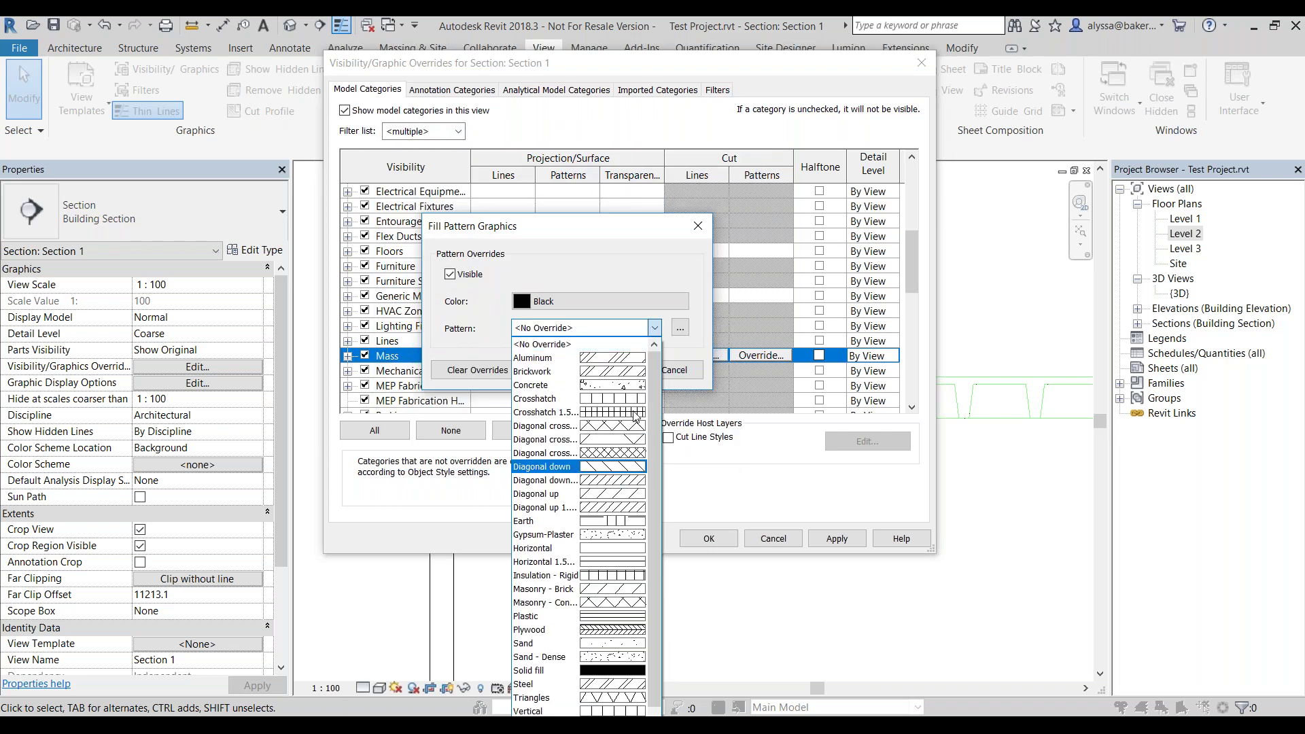
left_click(543, 390)
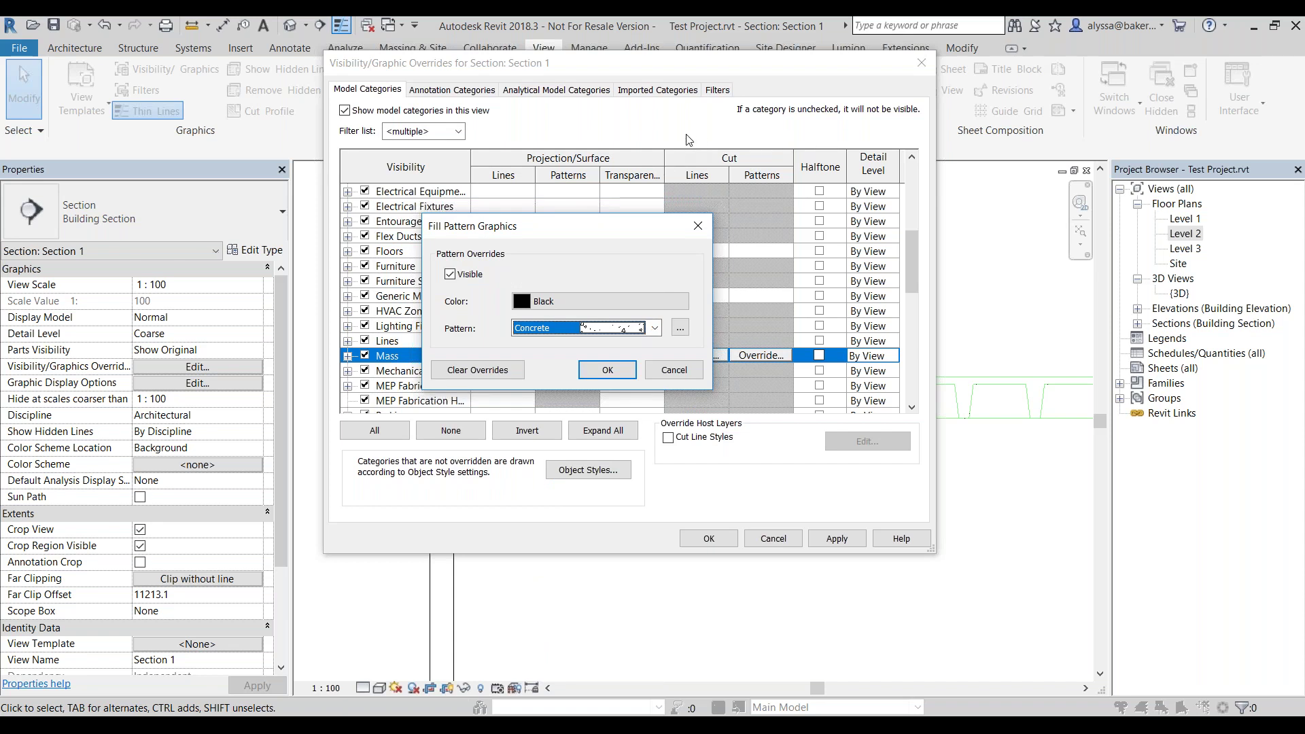
left_click(613, 371)
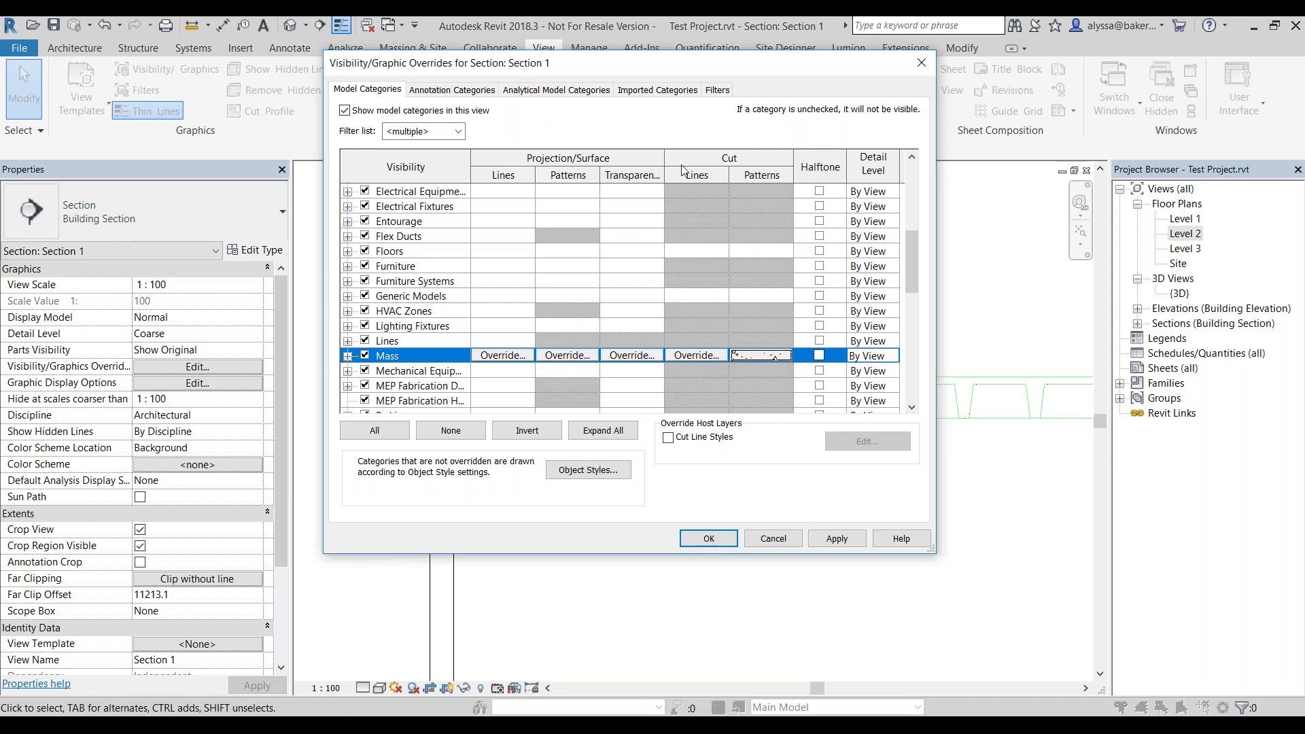
Override the Mass category's cut line color to black and apply the overrides to Section 1.
left_click(700, 356)
left_click(607, 303)
left_click(463, 280)
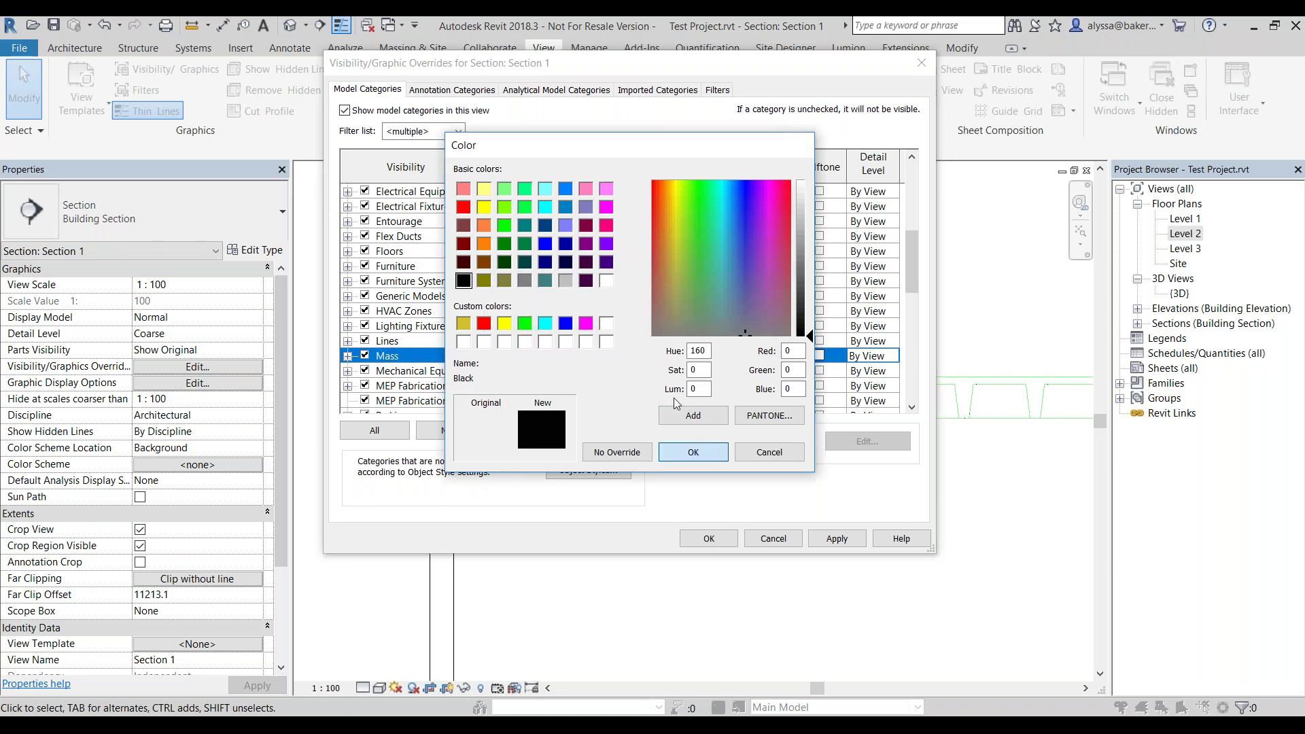
key("Return")
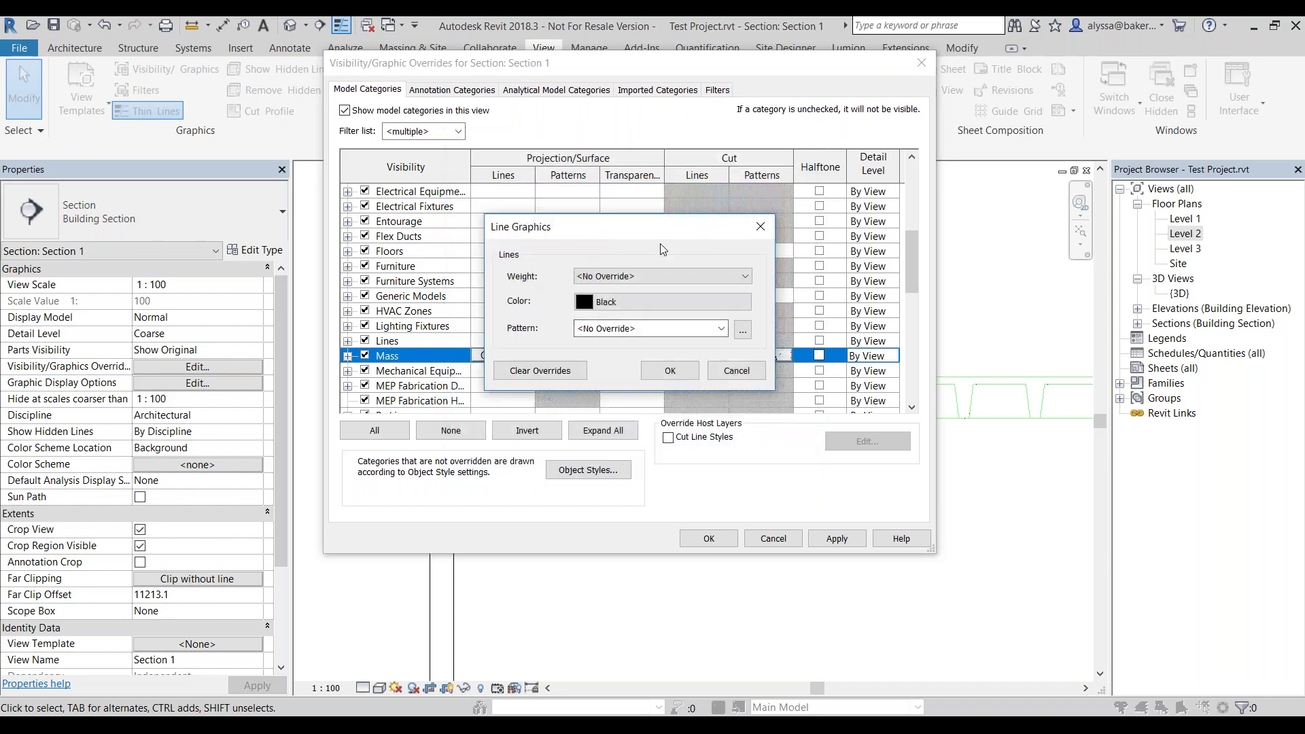
left_click(668, 372)
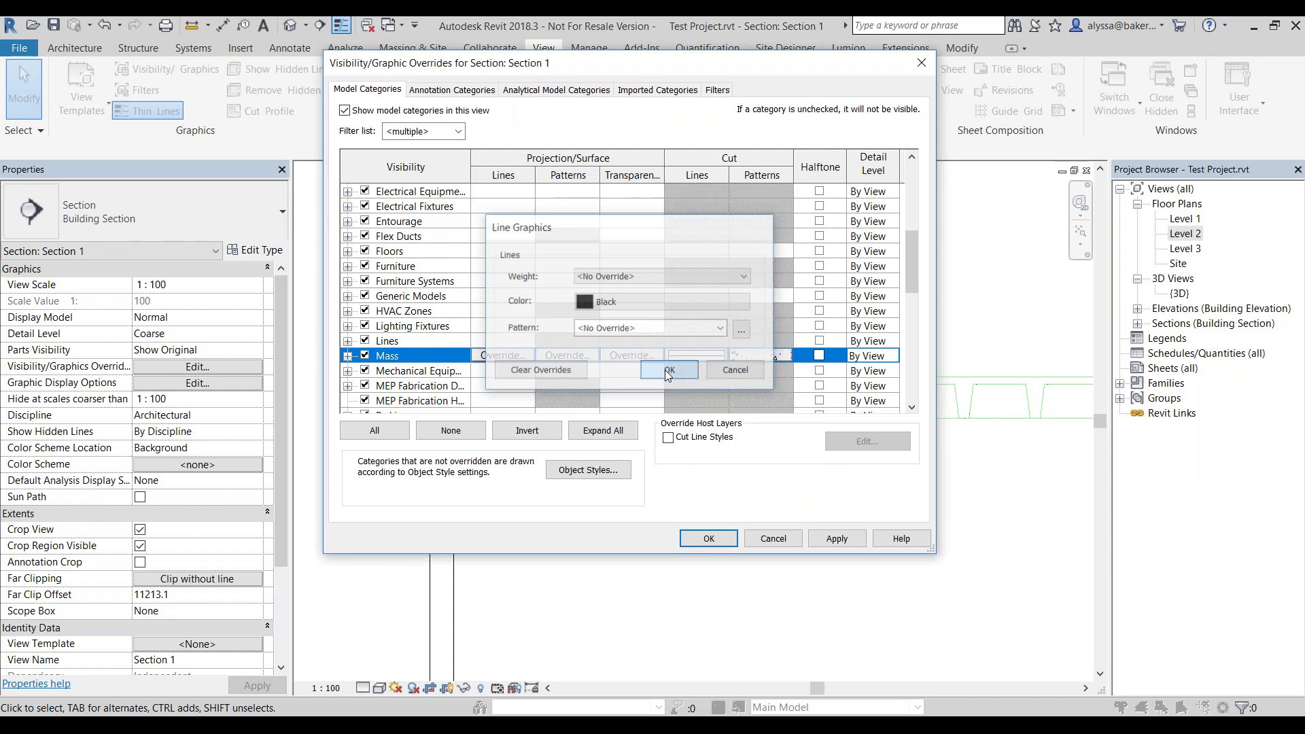
left_click(840, 541)
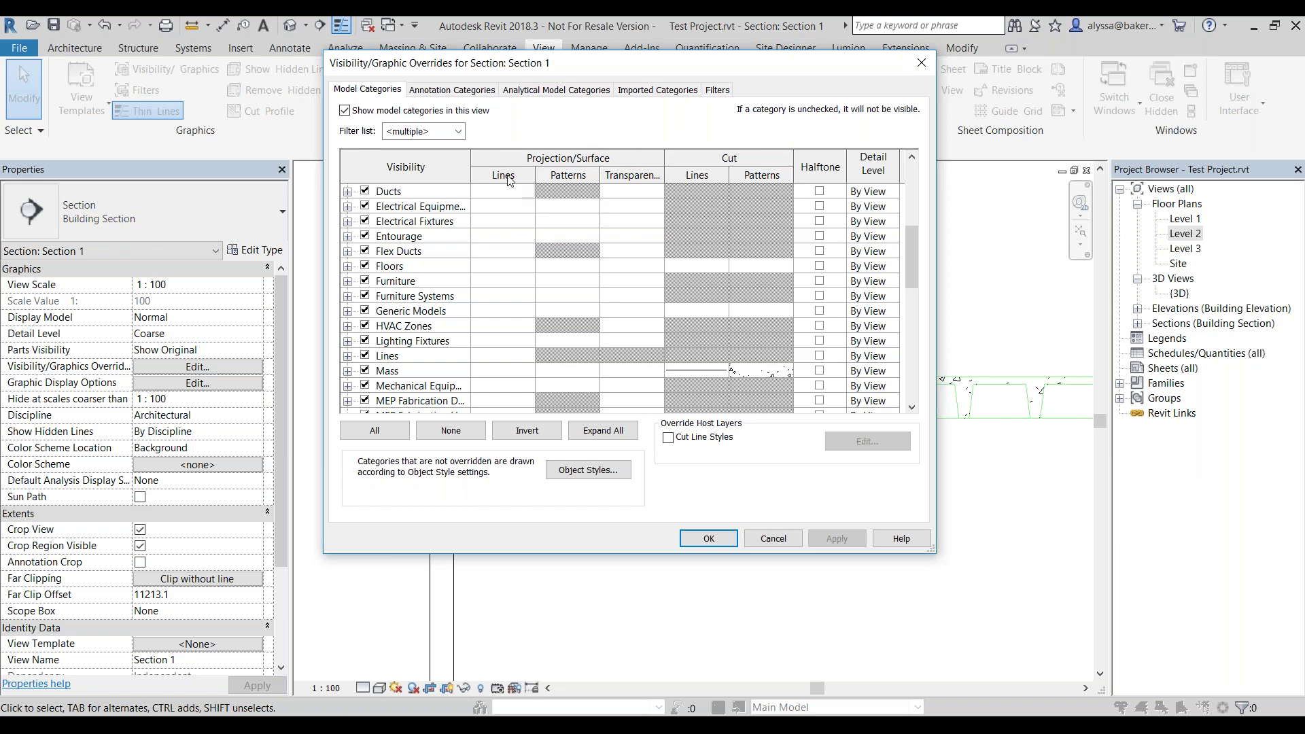
Override the Mass category's projection line color to black, accept the overrides and check the slab in Section 1.
left_click(501, 374)
left_click(518, 371)
left_click(584, 303)
left_click(463, 281)
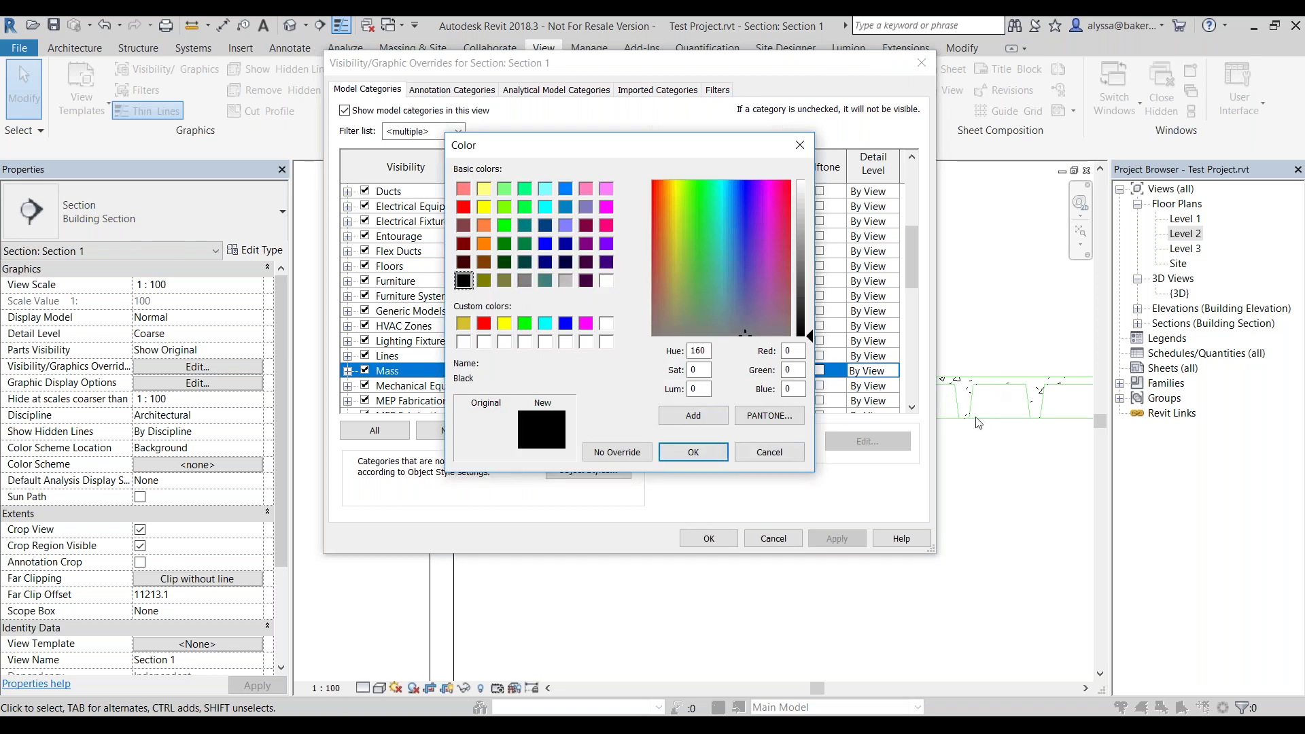
left_click(677, 452)
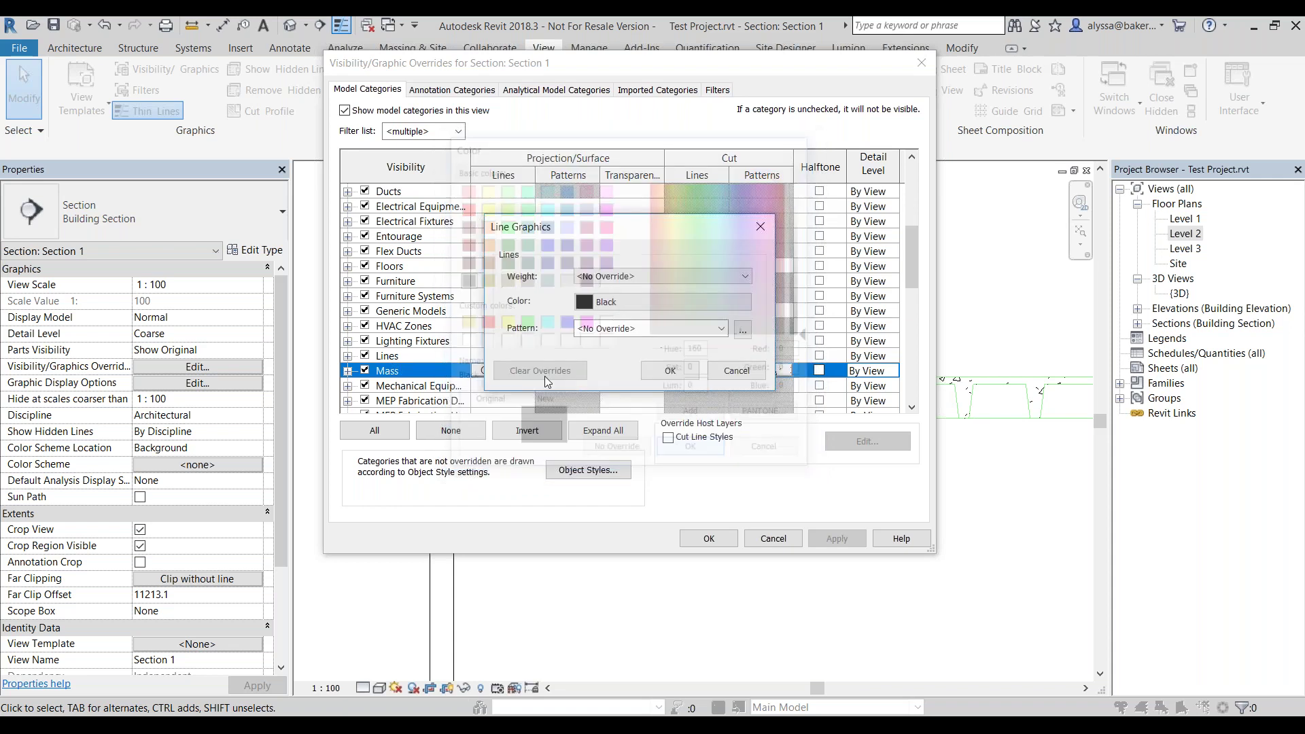
left_click(667, 378)
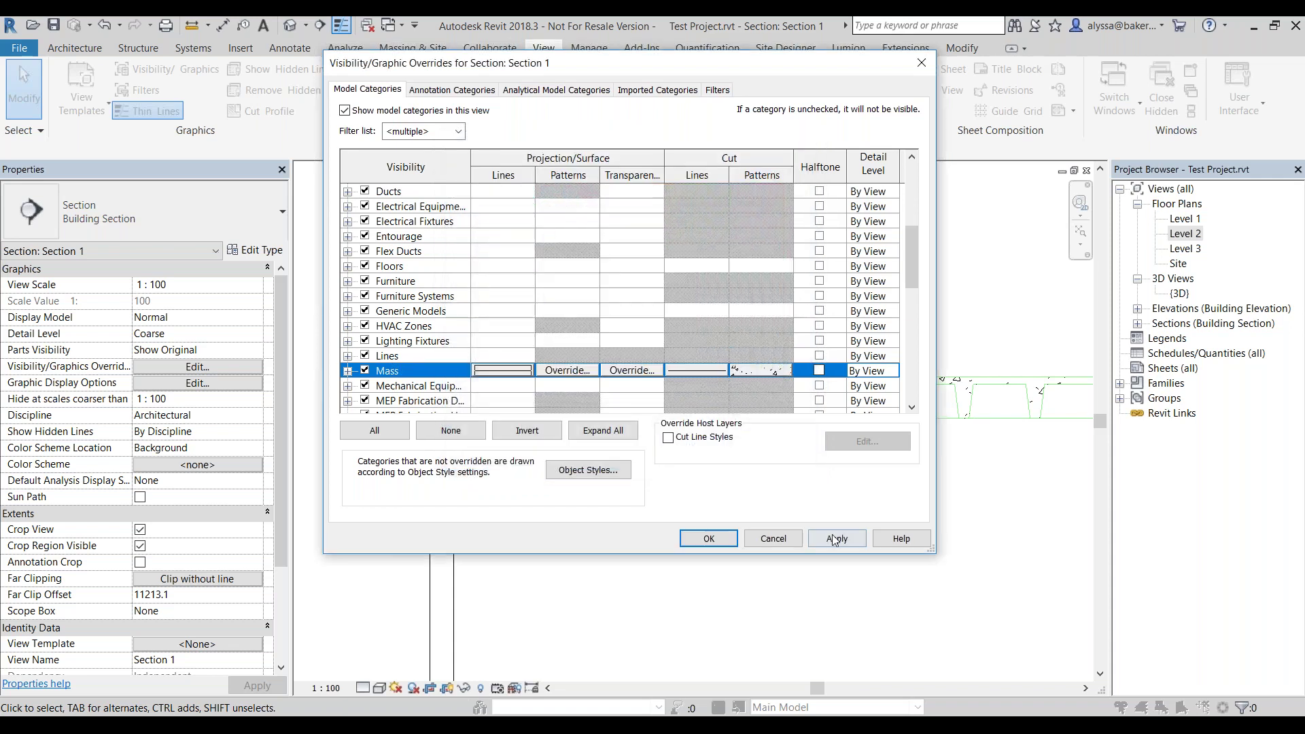
left_click(708, 538)
left_click(632, 490)
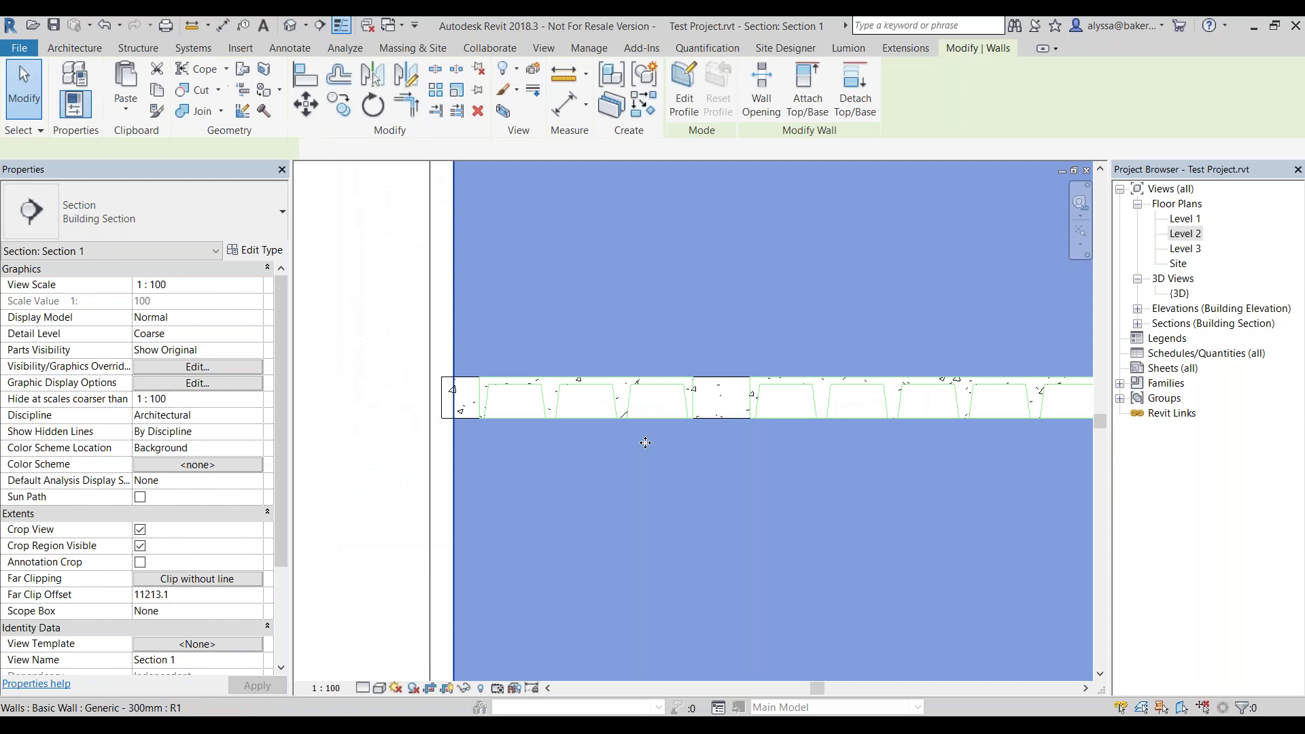
scroll(645, 442, "down", 3)
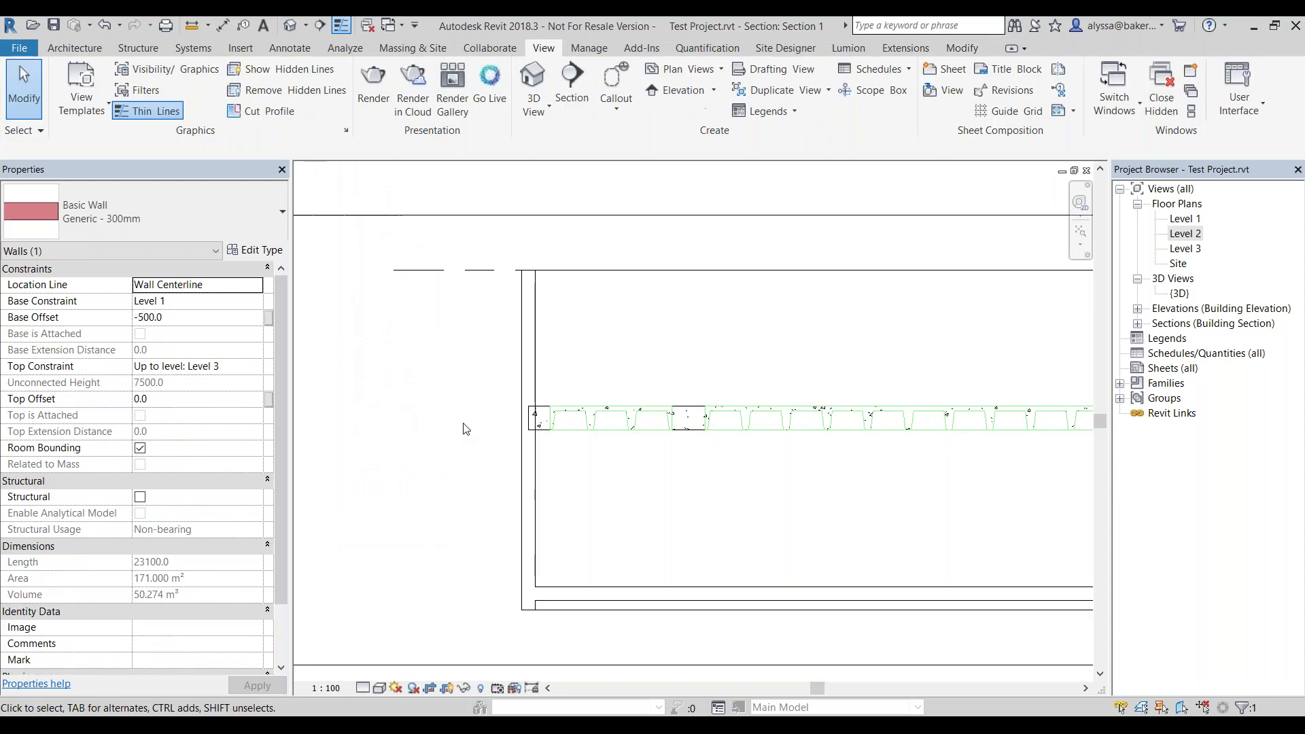
Override the cut line color of the coffer slab element with black in Section 1 and apply it.
left_click(463, 428)
scroll(623, 433, "up", 3)
scroll(481, 334, "down", 4)
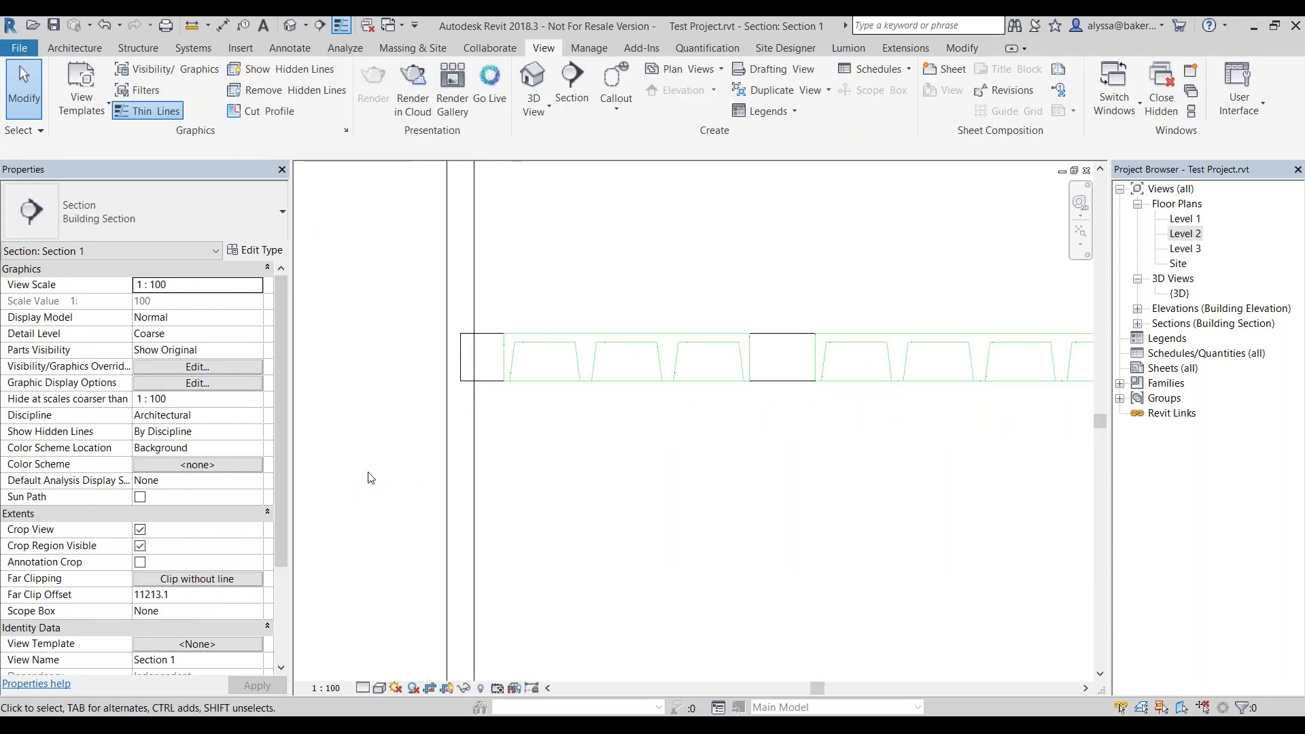
scroll(449, 421, "down", 3)
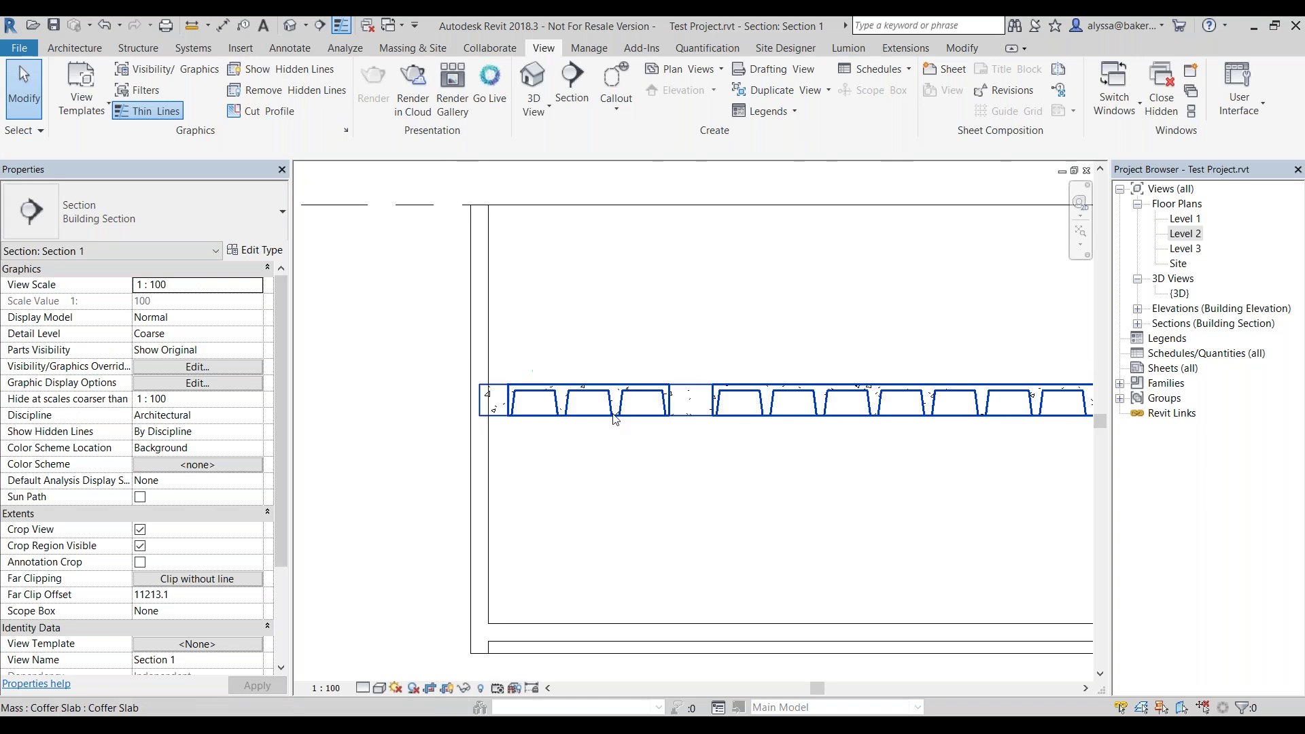
left_click(608, 403)
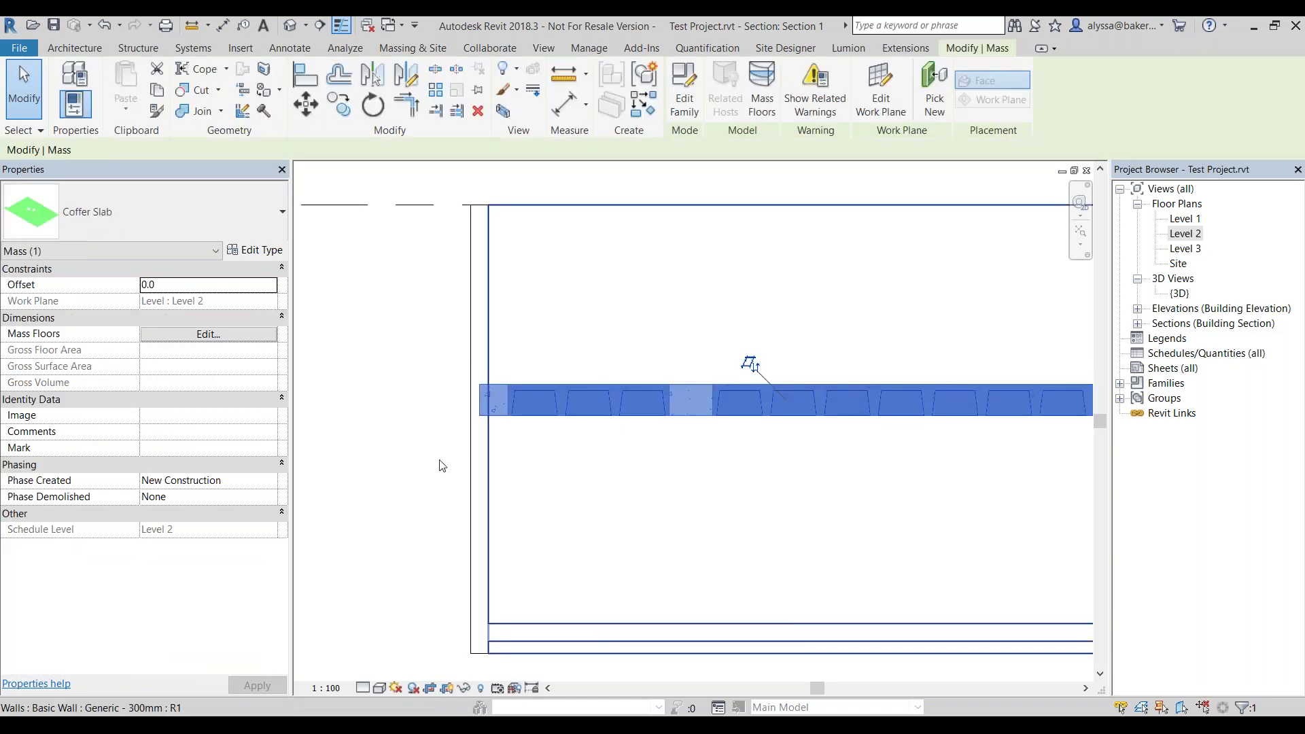
left_click(448, 423)
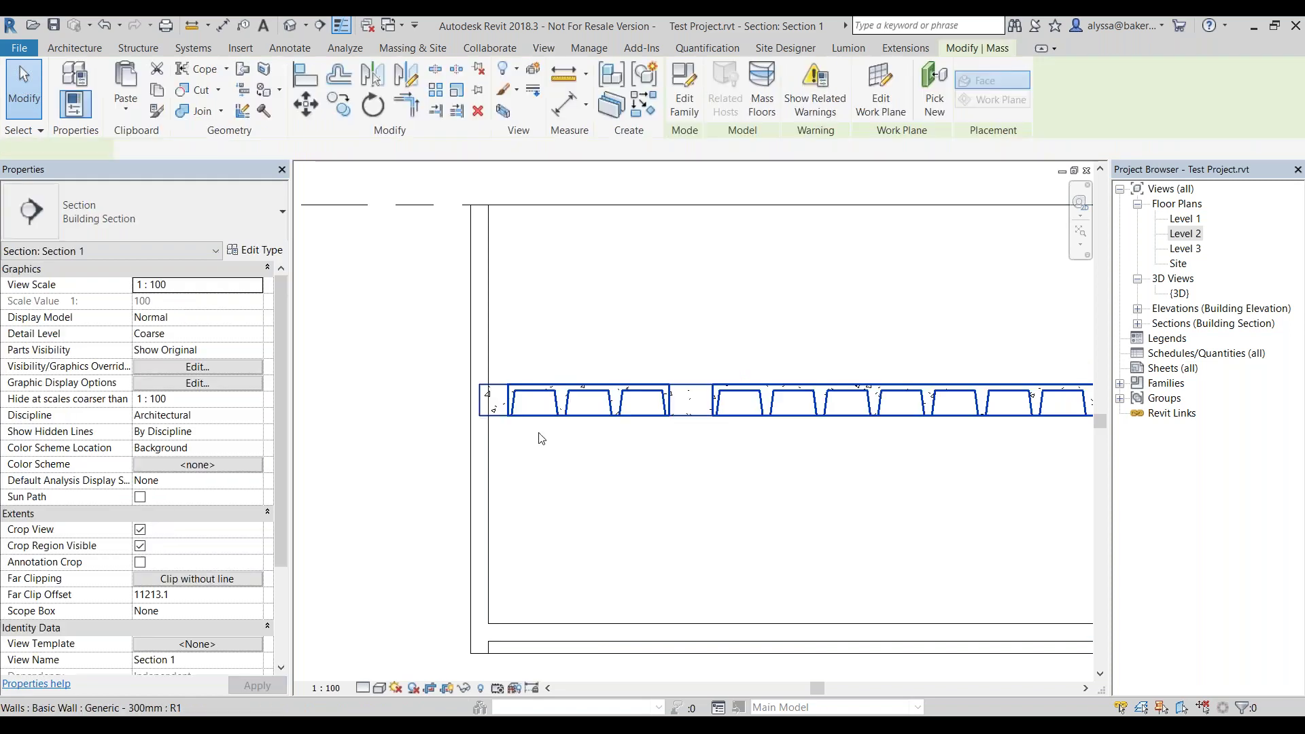
mouse_move(716, 481)
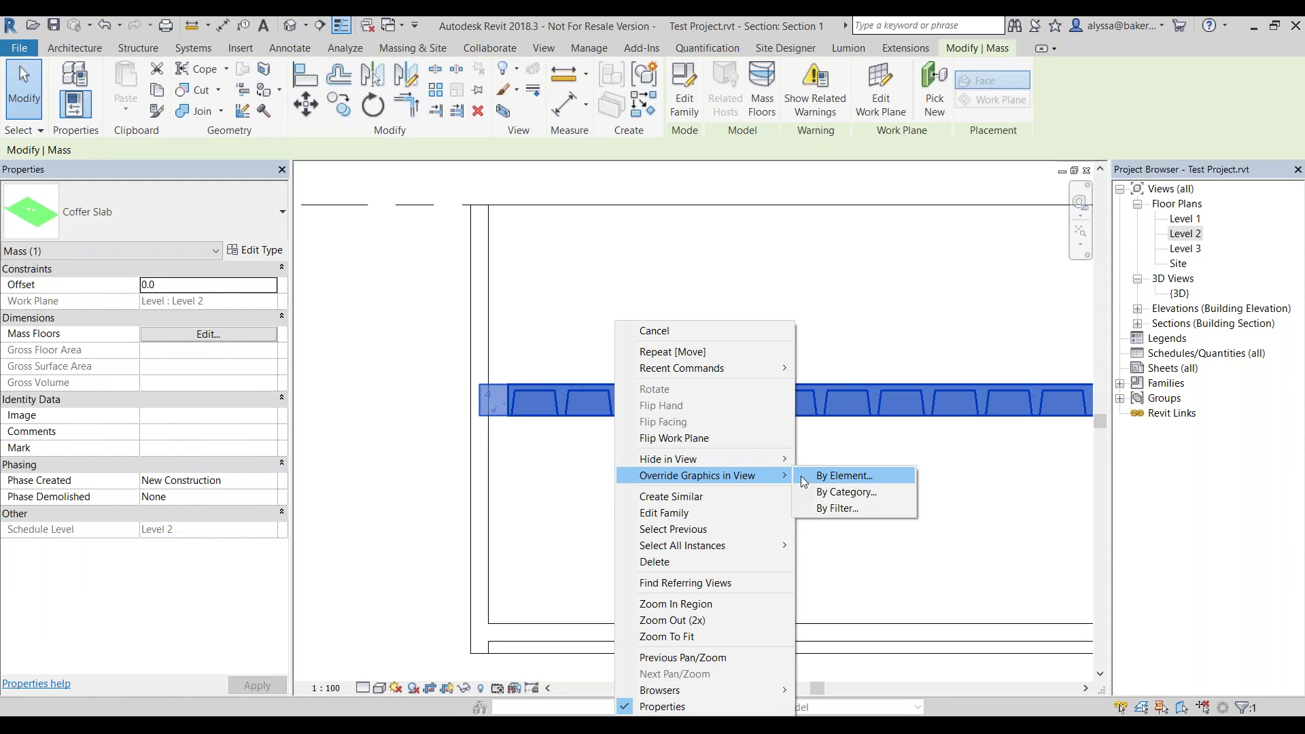
left_click(836, 477)
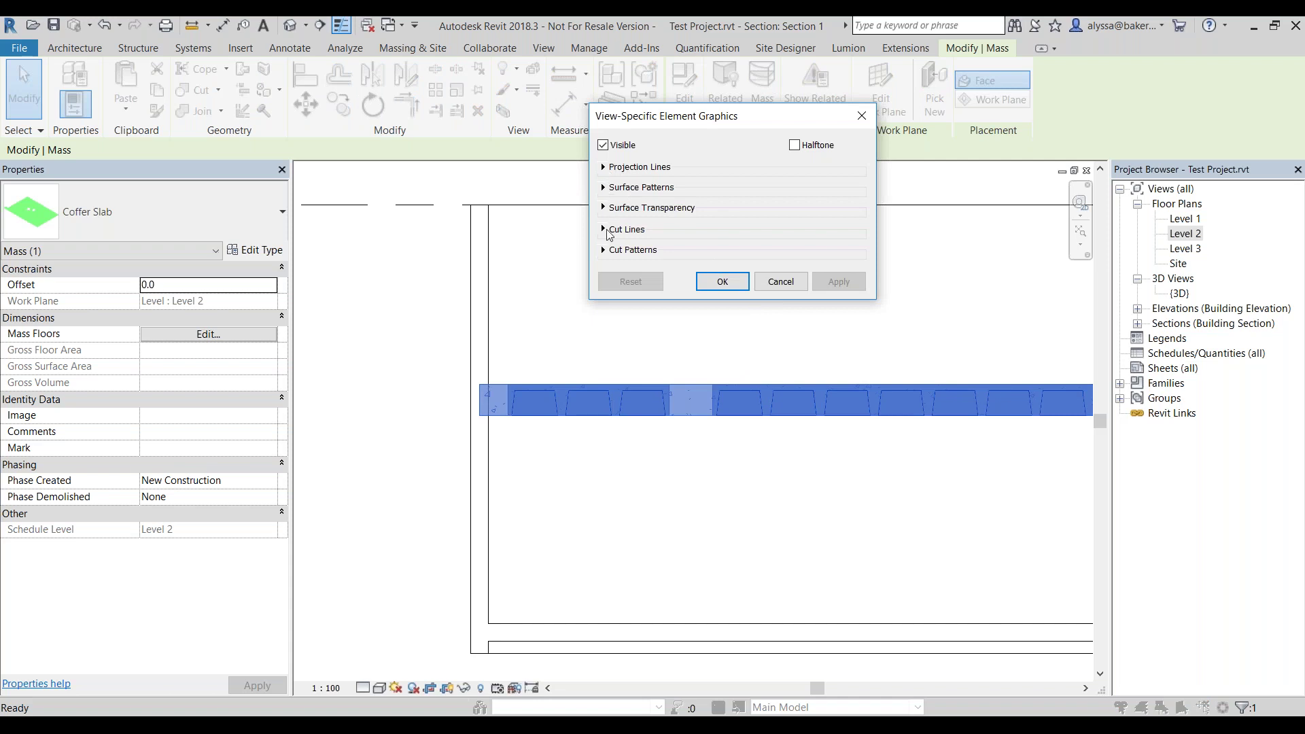
left_click(604, 230)
left_click(751, 280)
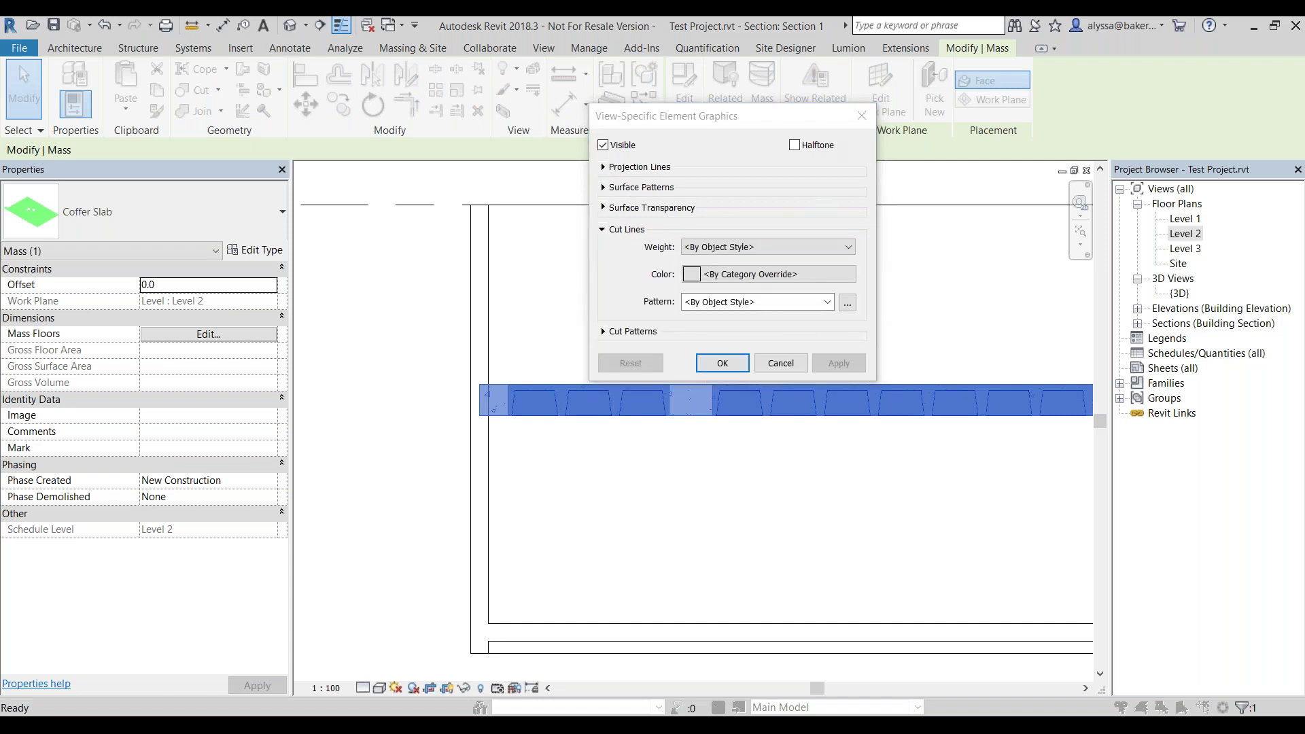
left_click(809, 386)
left_click(814, 365)
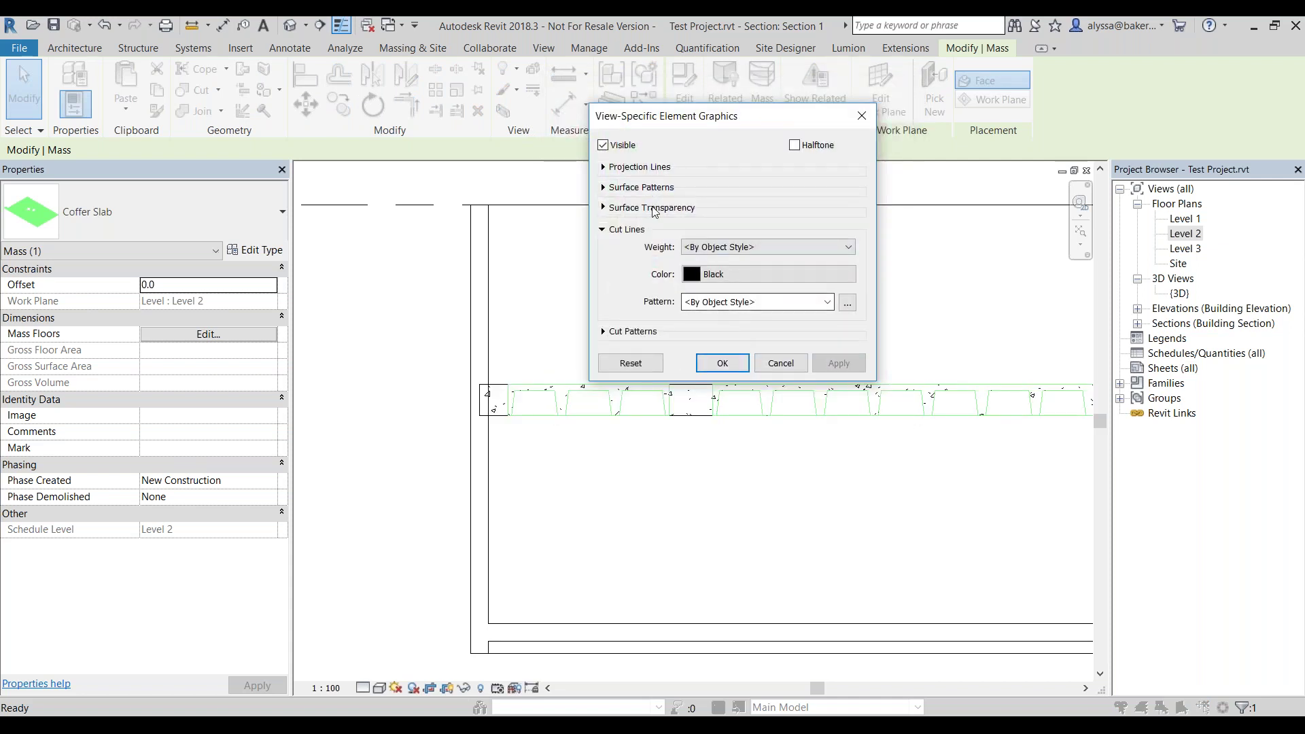
Override the coffer slab element's projection line color with black in Section 1 and accept the element overrides.
left_click(603, 167)
left_click(736, 203)
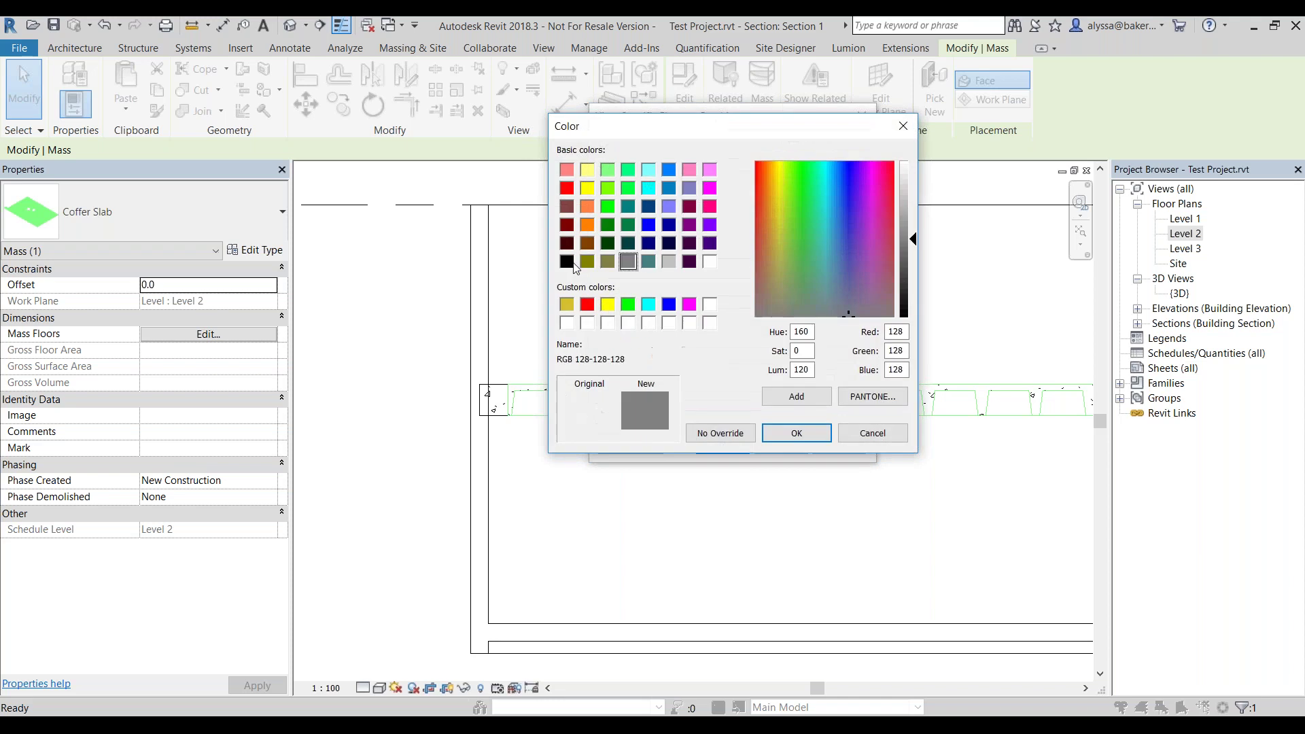
left_click(567, 261)
left_click(796, 433)
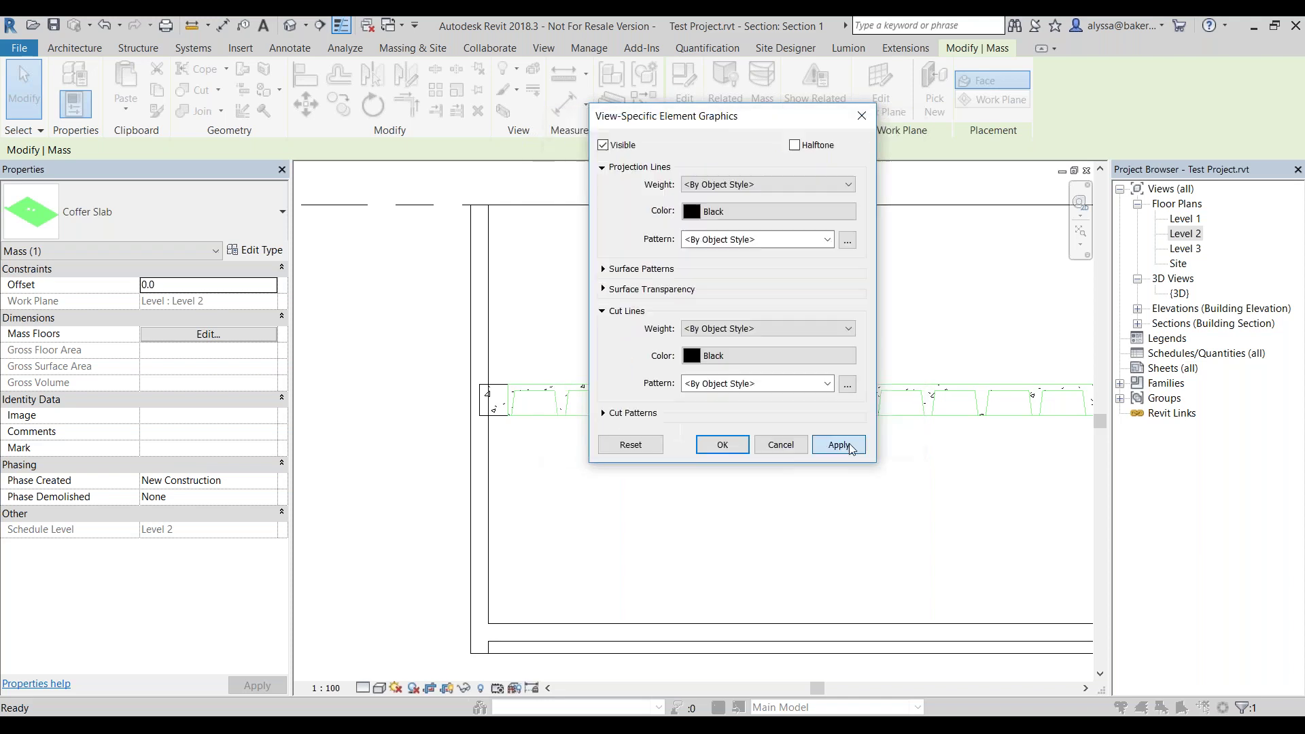
left_click(838, 444)
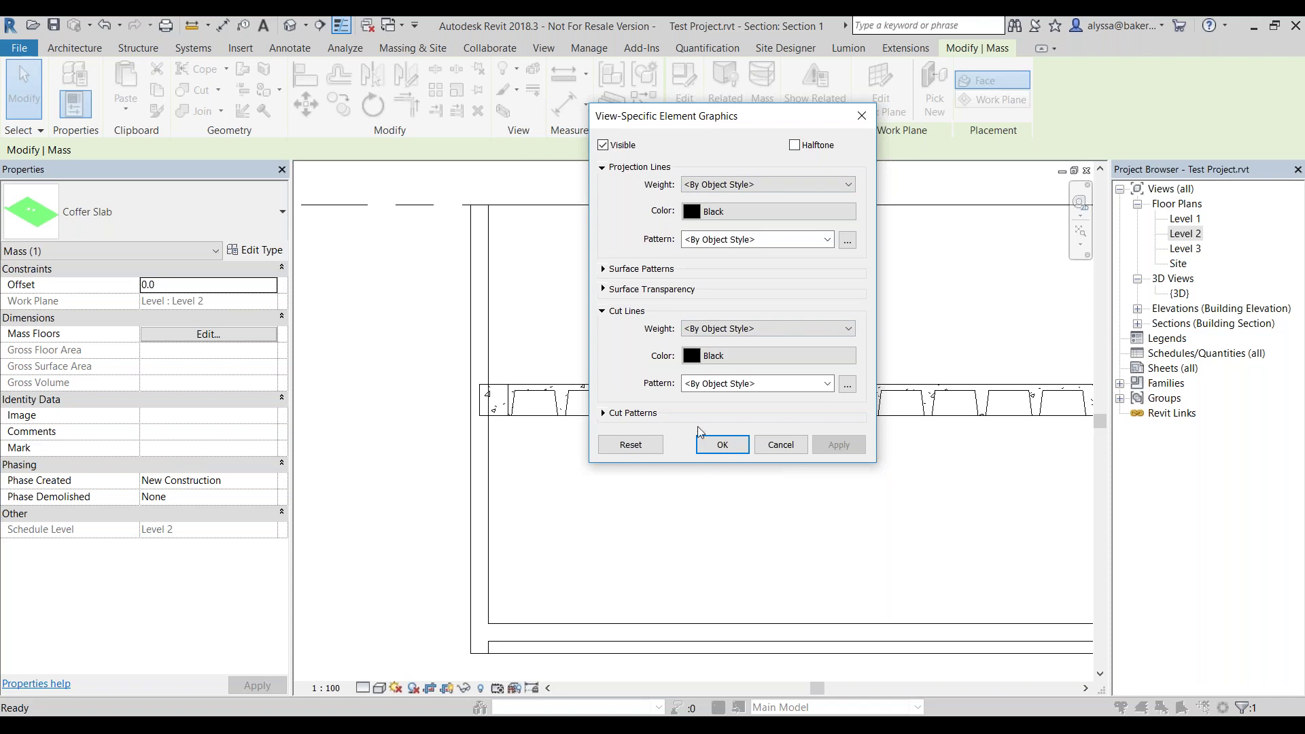
left_click(720, 444)
left_click(787, 372)
Join the geometry of the coffer slab and the 300 mm end wall in Section 1 and inspect the joint.
scroll(787, 372, "down", 2)
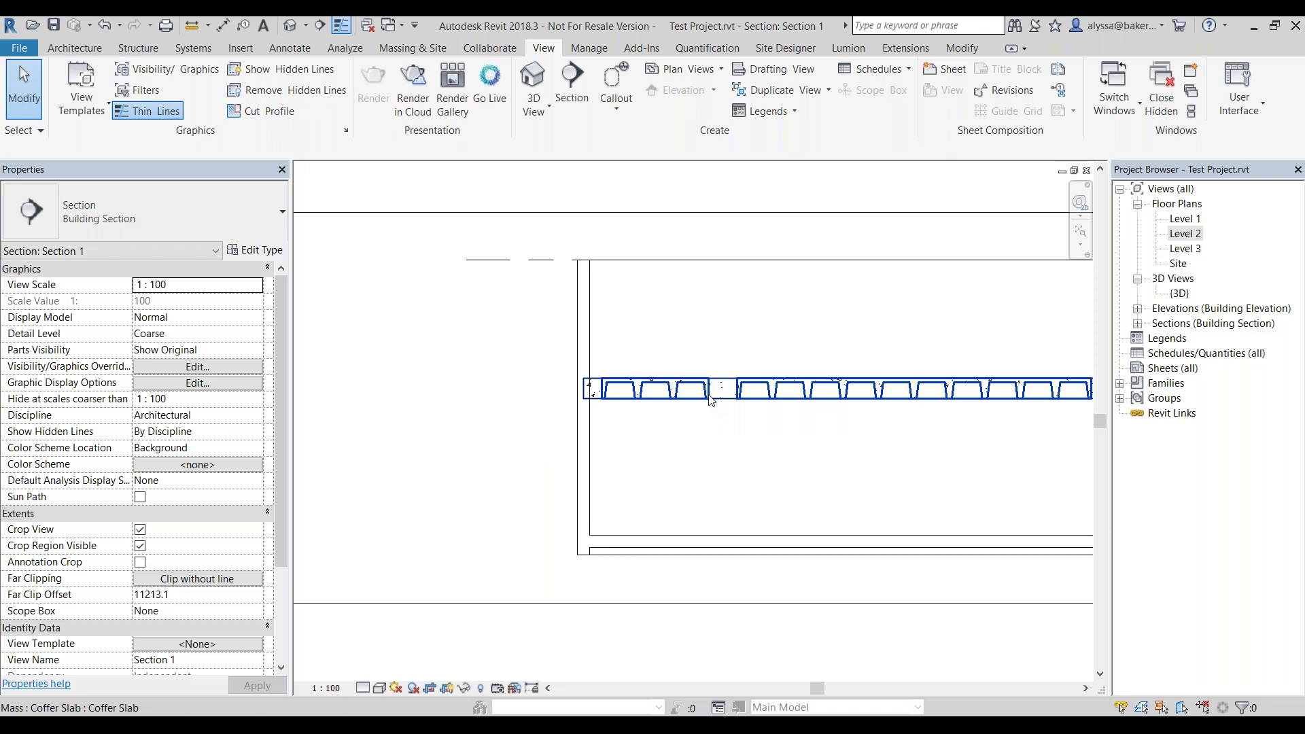
scroll(734, 448, "down", 2)
middle_click_drag(899, 466, 720, 446)
scroll(617, 396, "up", 2)
scroll(520, 418, "up", 3)
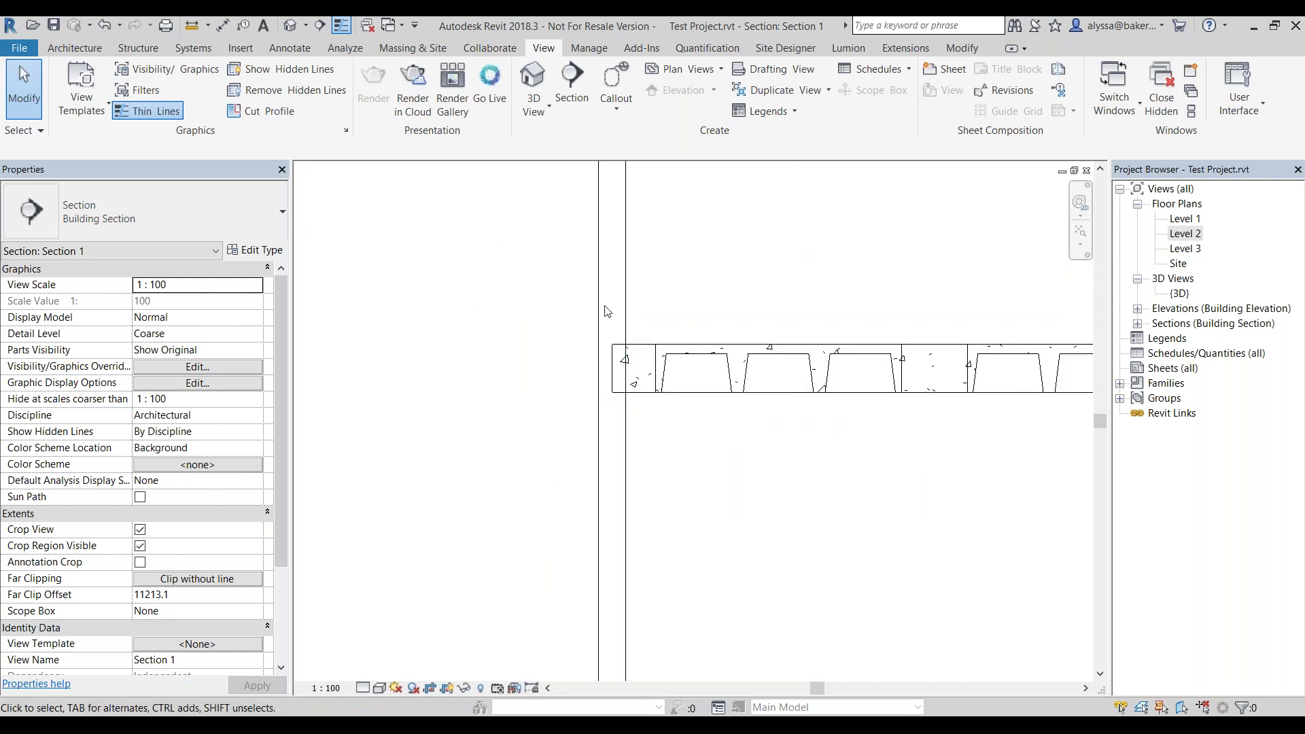
left_click(953, 52)
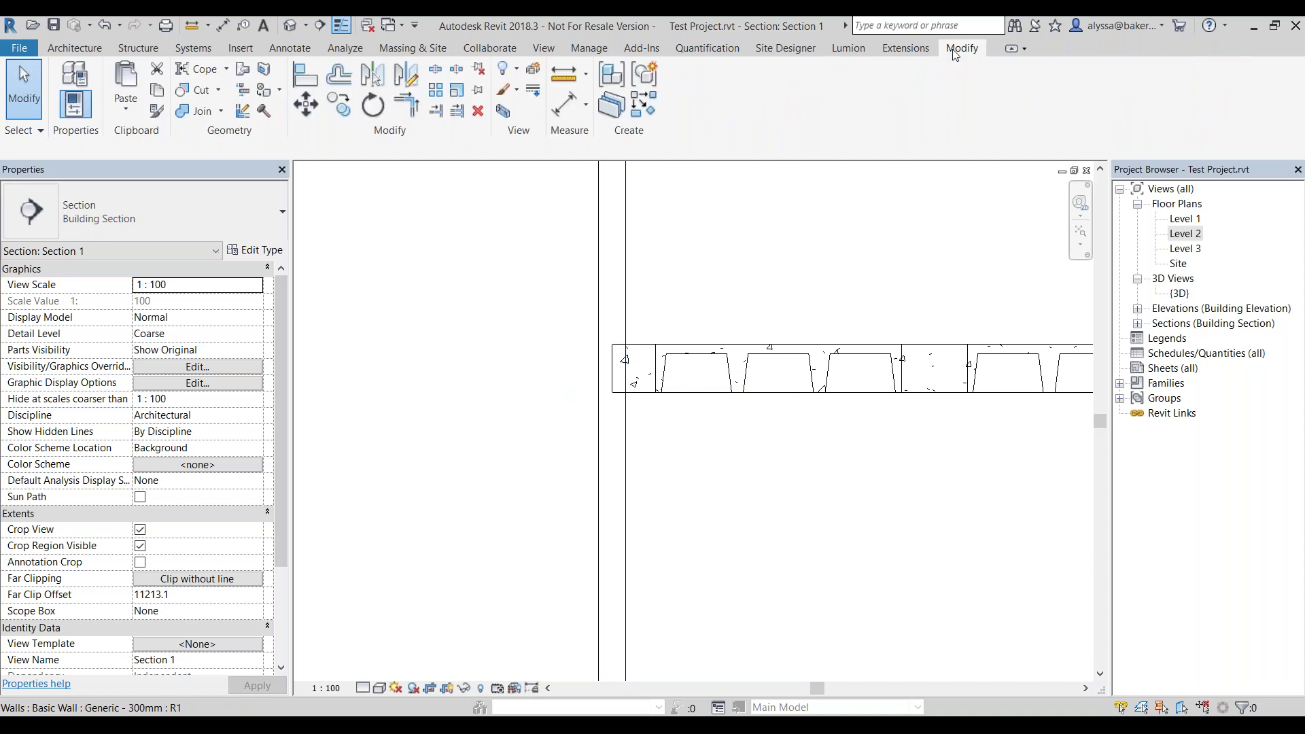
left_click(186, 110)
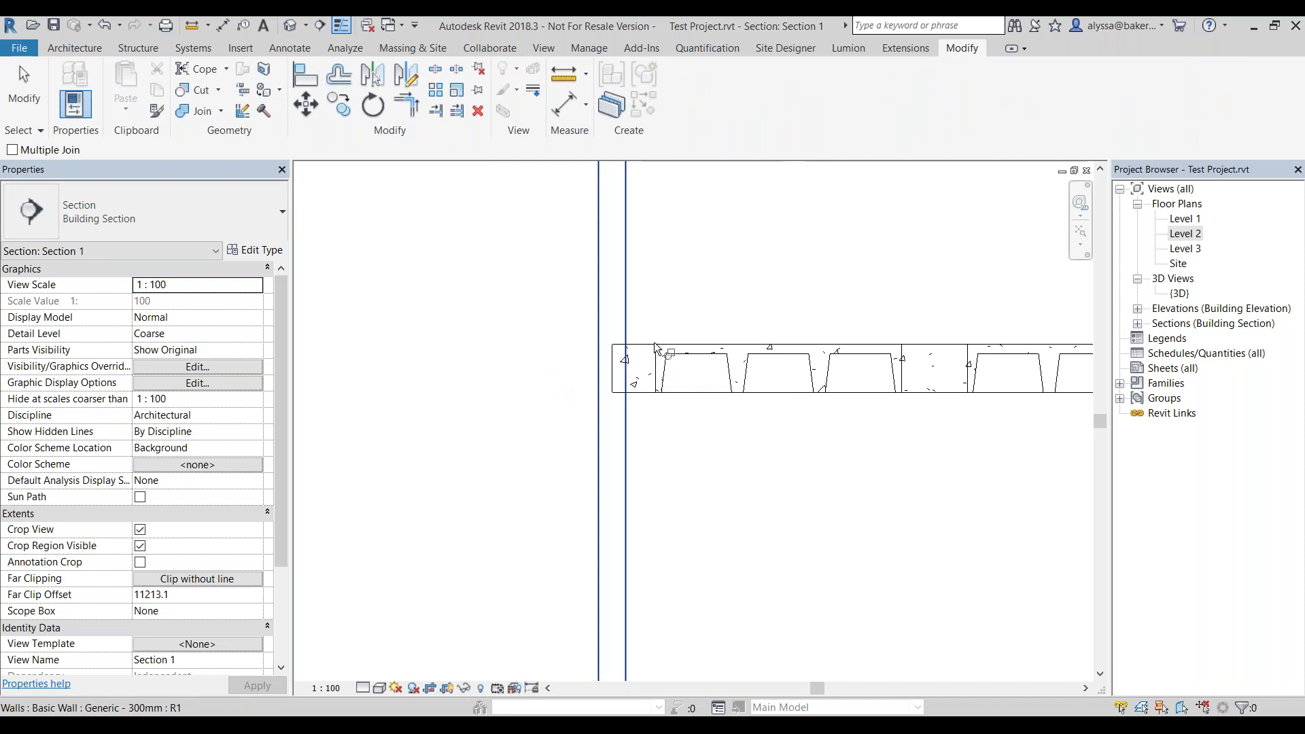
left_click(656, 350)
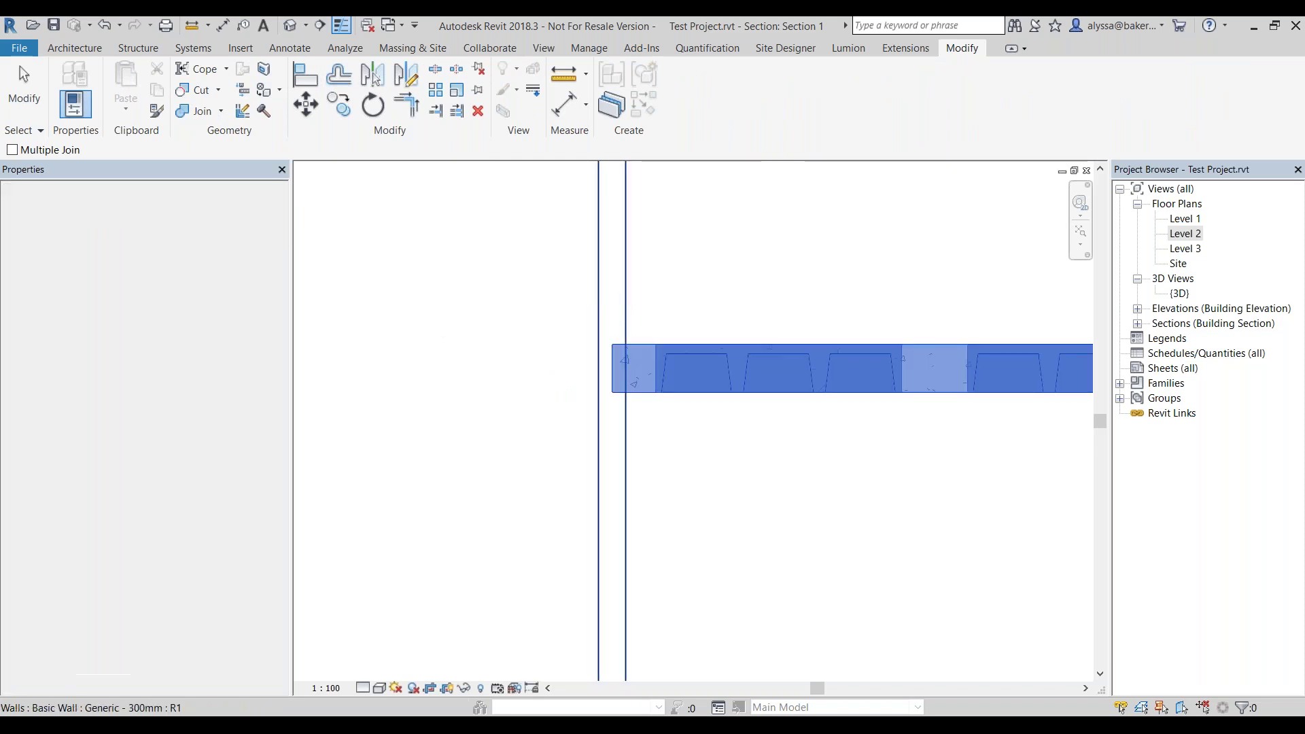
scroll(458, 305, "down", 2)
scroll(529, 324, "up", 5)
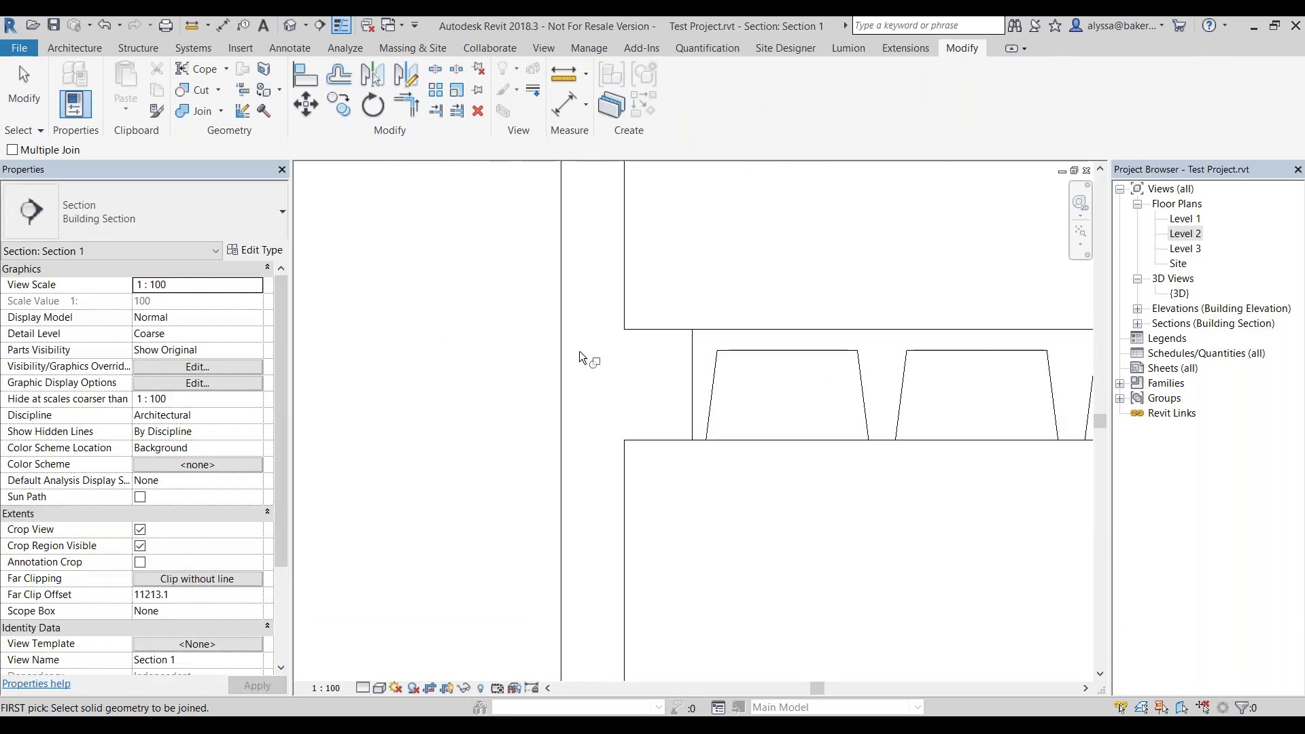
scroll(618, 353, "down", 3)
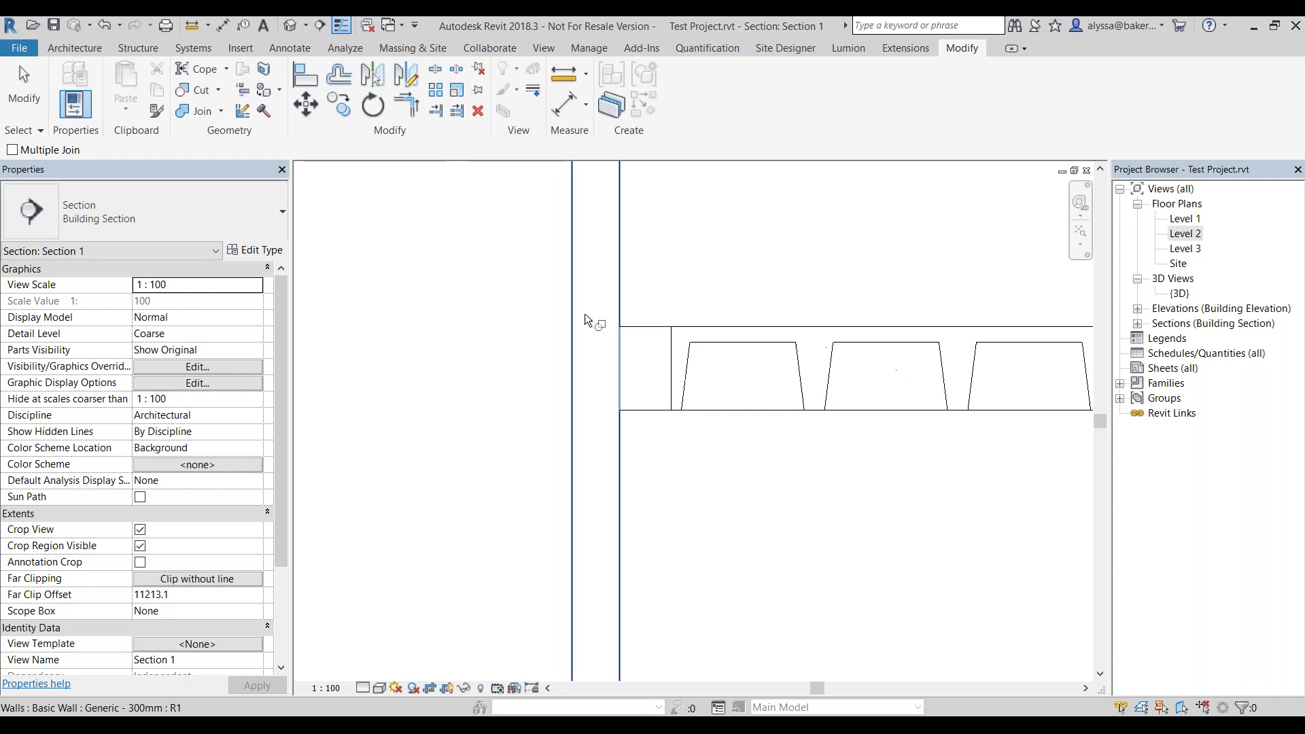
scroll(803, 392, "down", 5)
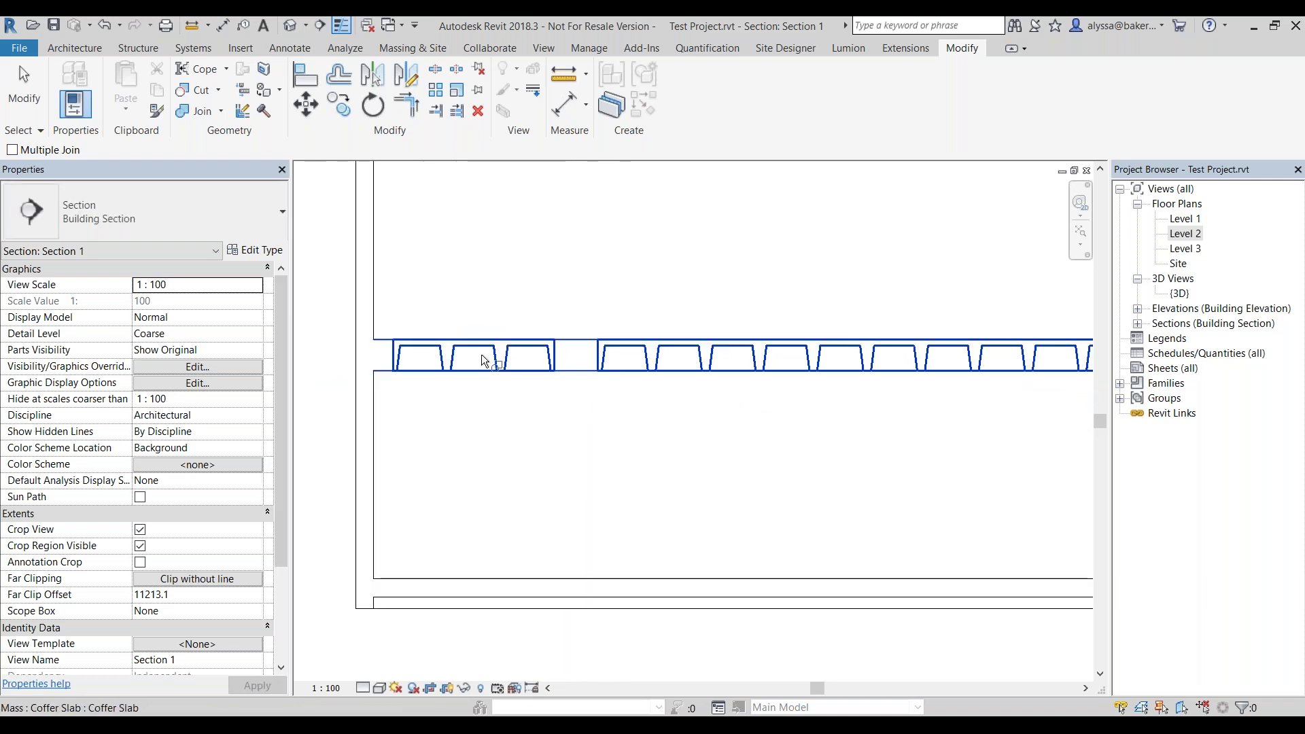
scroll(931, 412, "down", 2)
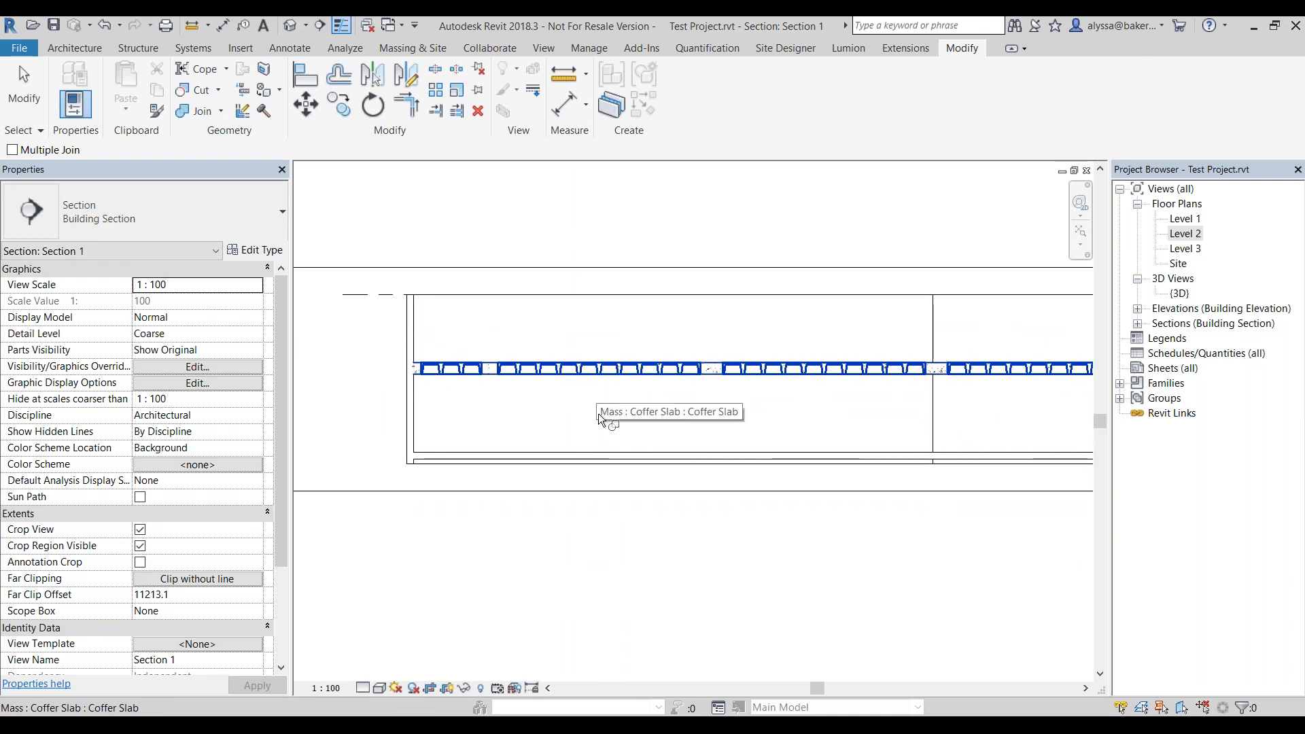
key("j")
key("g")
Switch to Coffer Slab 3D.dwg in AutoCAD and look over the original slab meshes.
mouse_move(525, 726)
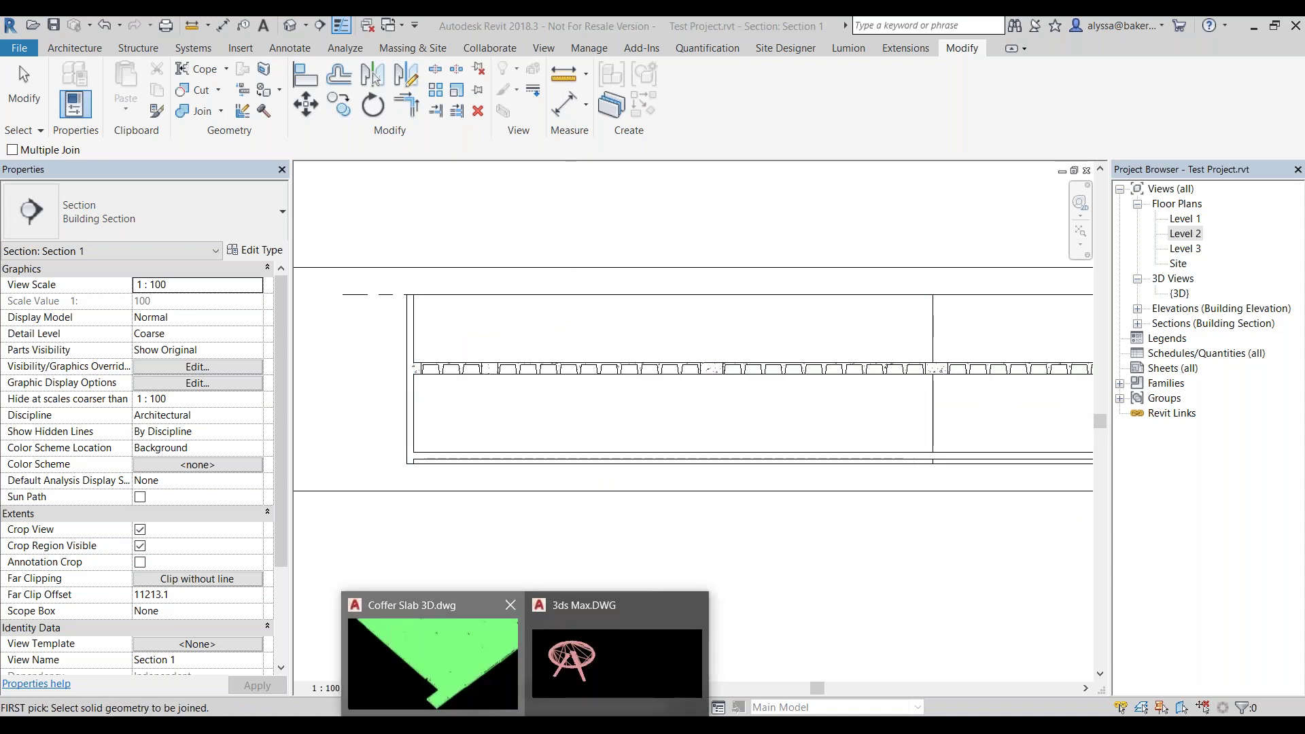
left_click(432, 663)
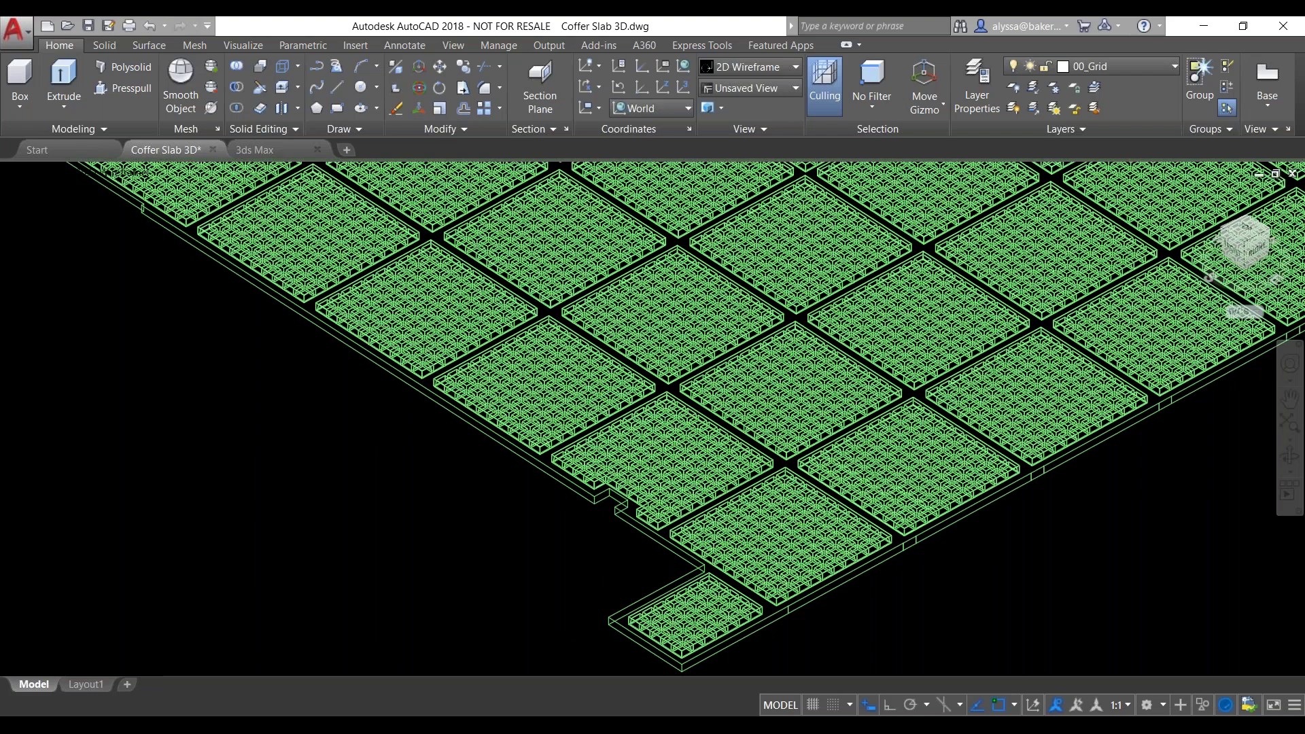
middle_click_drag(660, 405, 722, 427)
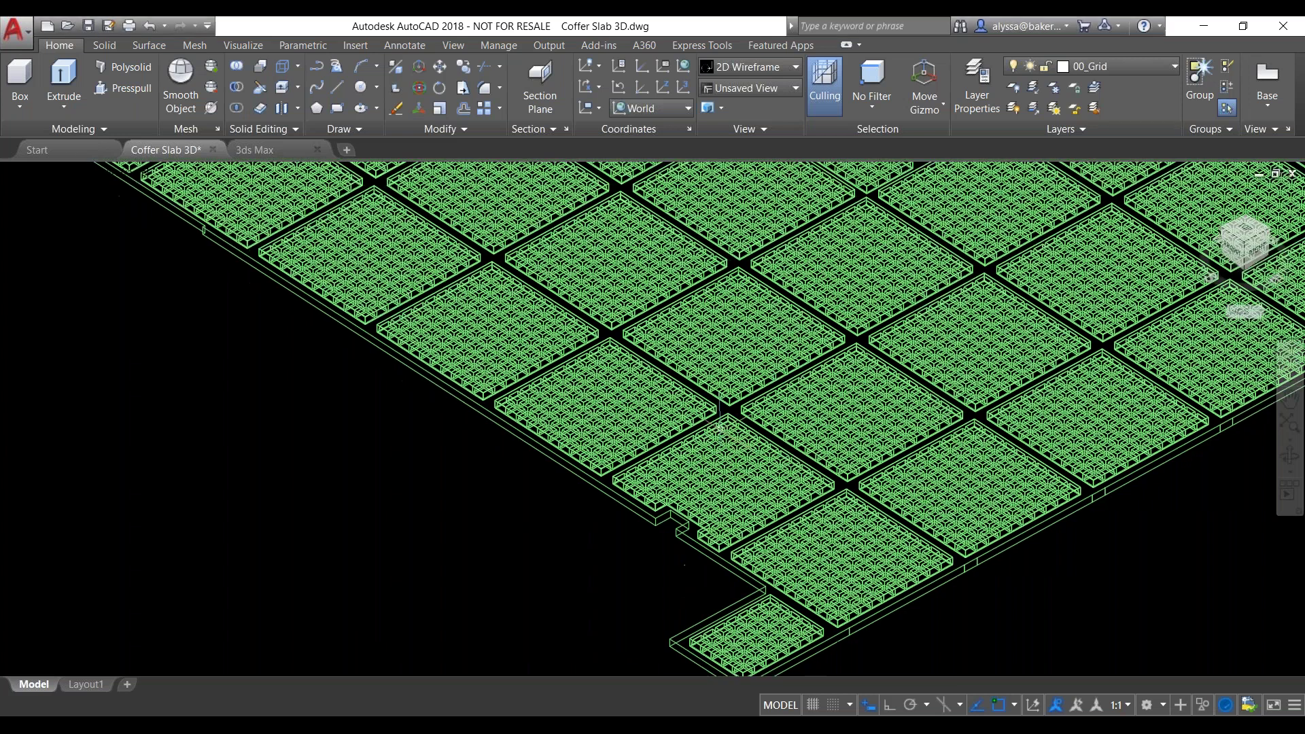
scroll(719, 425, "down", 2)
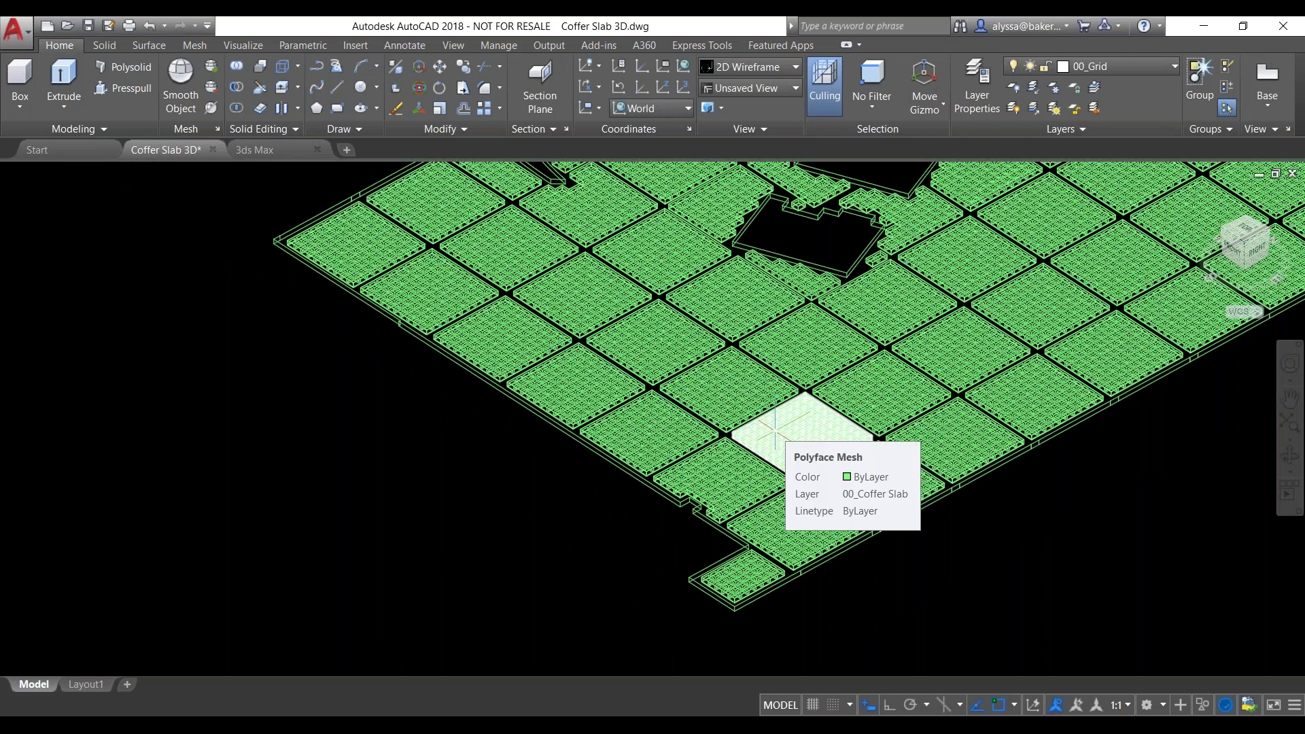
scroll(582, 562, "down", 3)
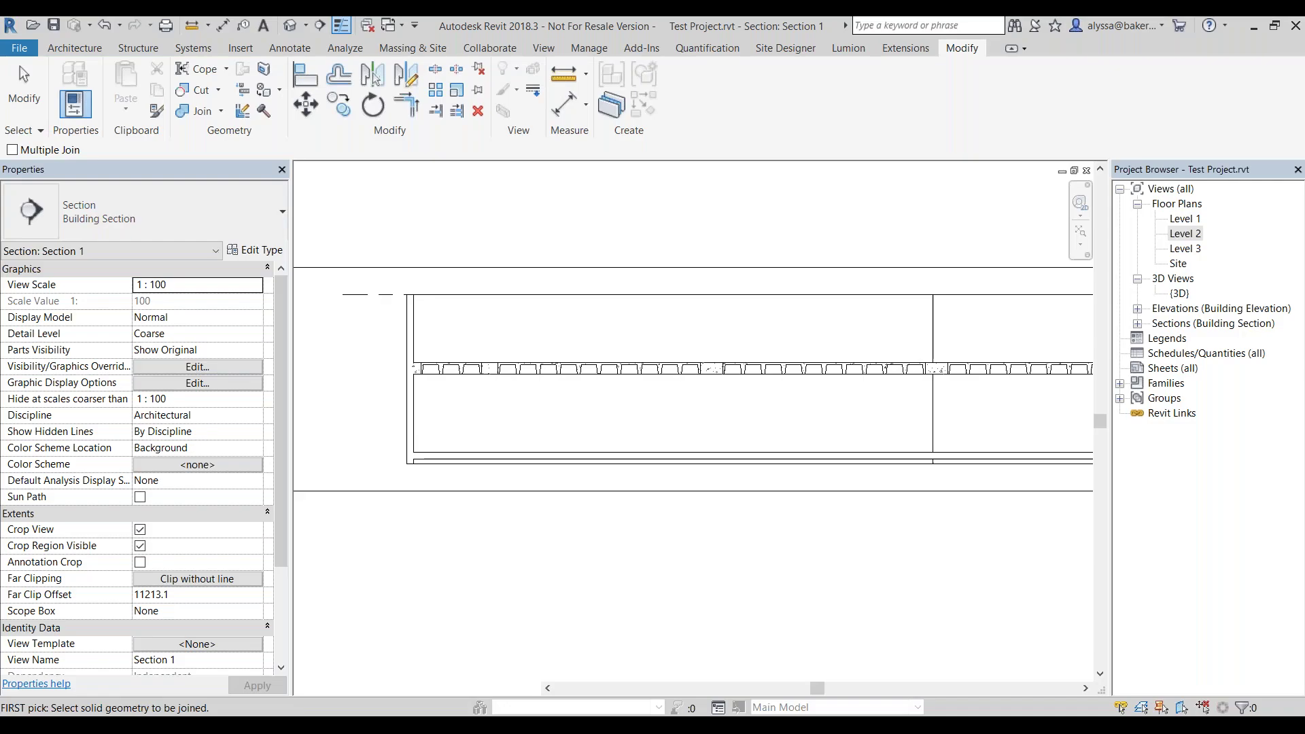
Return to Revit, exit Join Geometry and inspect the coffer slab mass in Section 1.
middle_click_drag(689, 415, 805, 448)
scroll(575, 403, "up", 2)
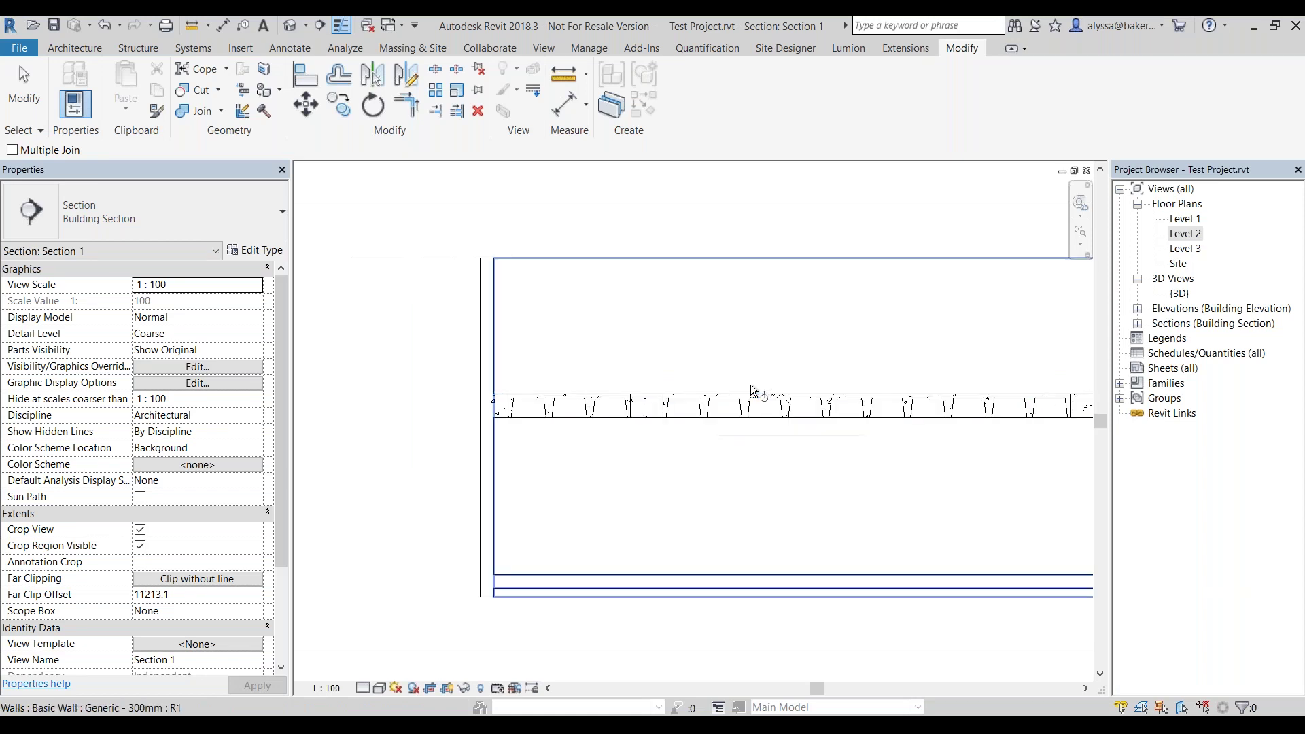
key("j")
key("g")
left_click(9, 80)
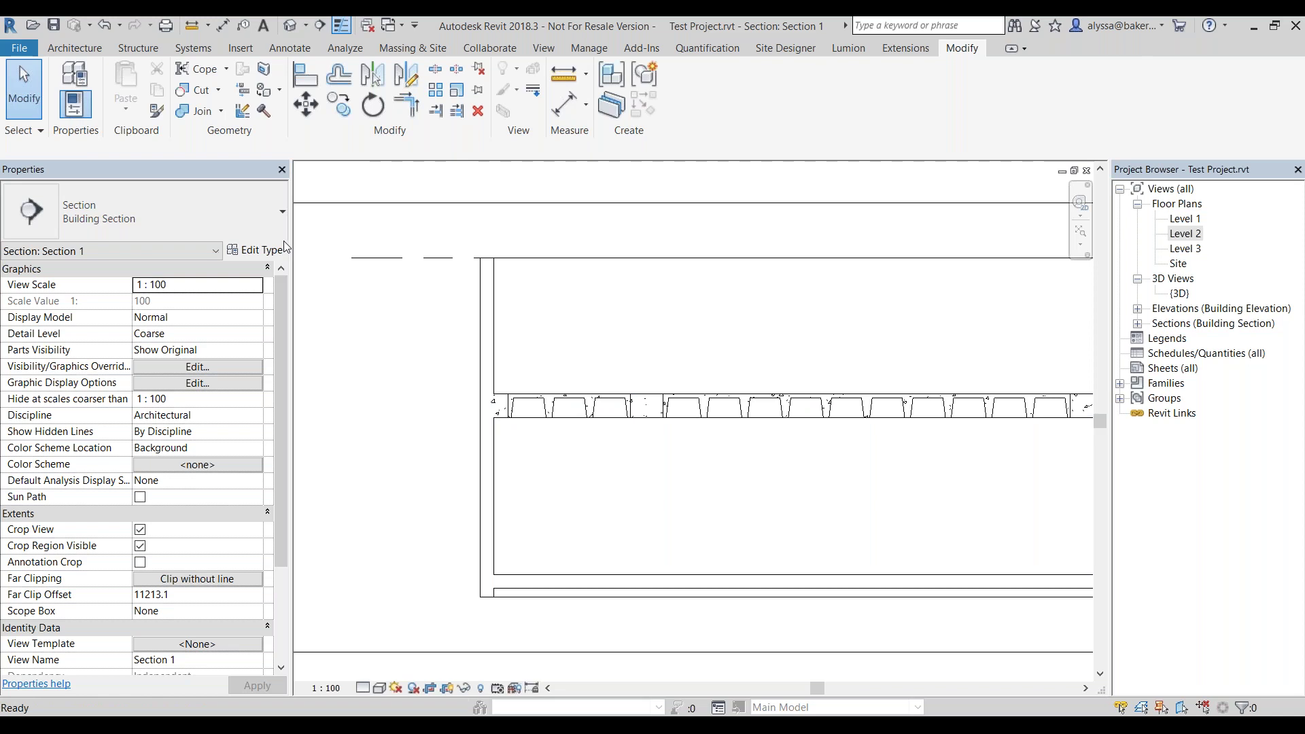
left_click(688, 414)
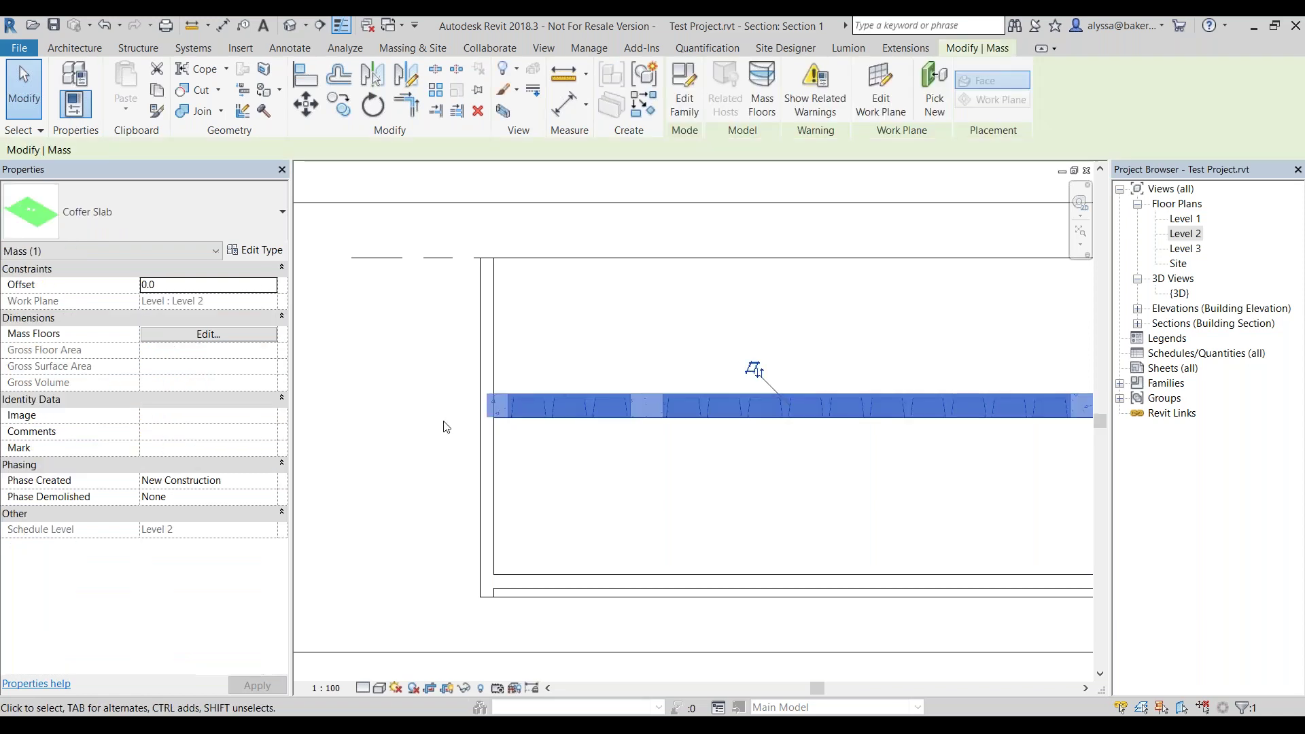
left_click(479, 653)
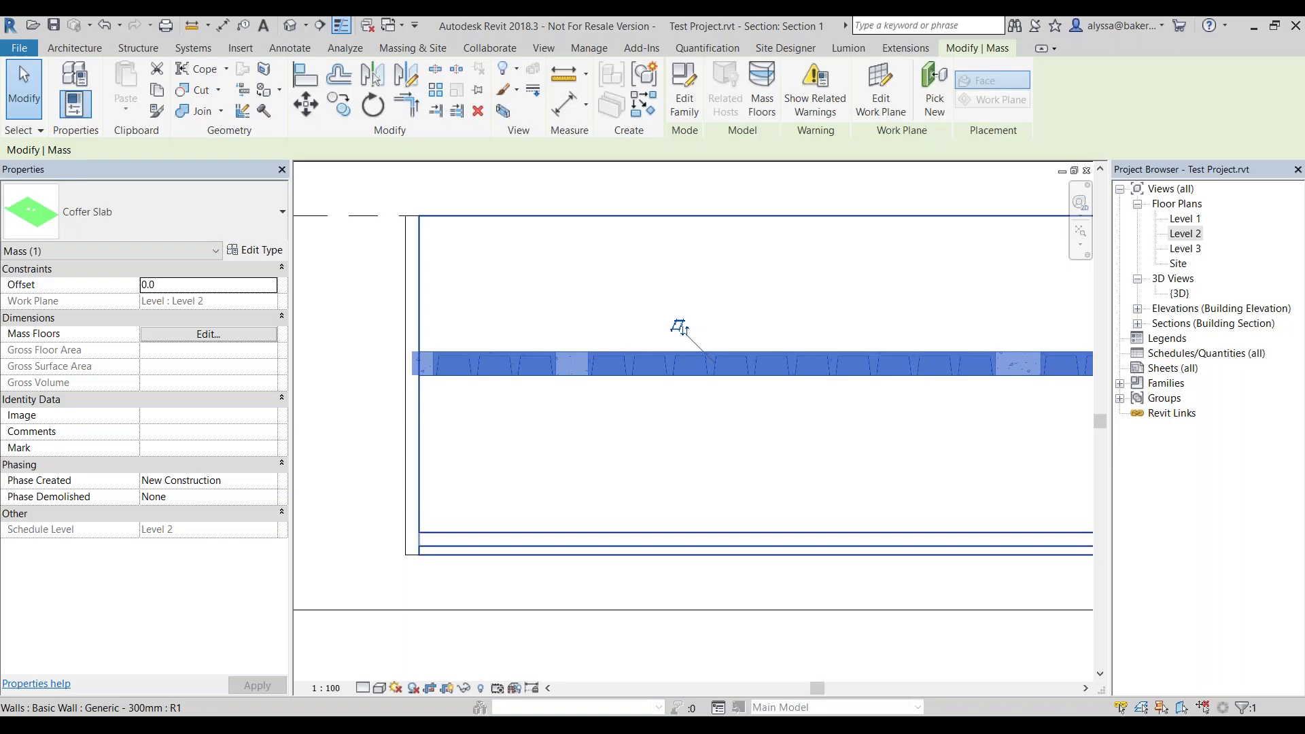
left_click(433, 487)
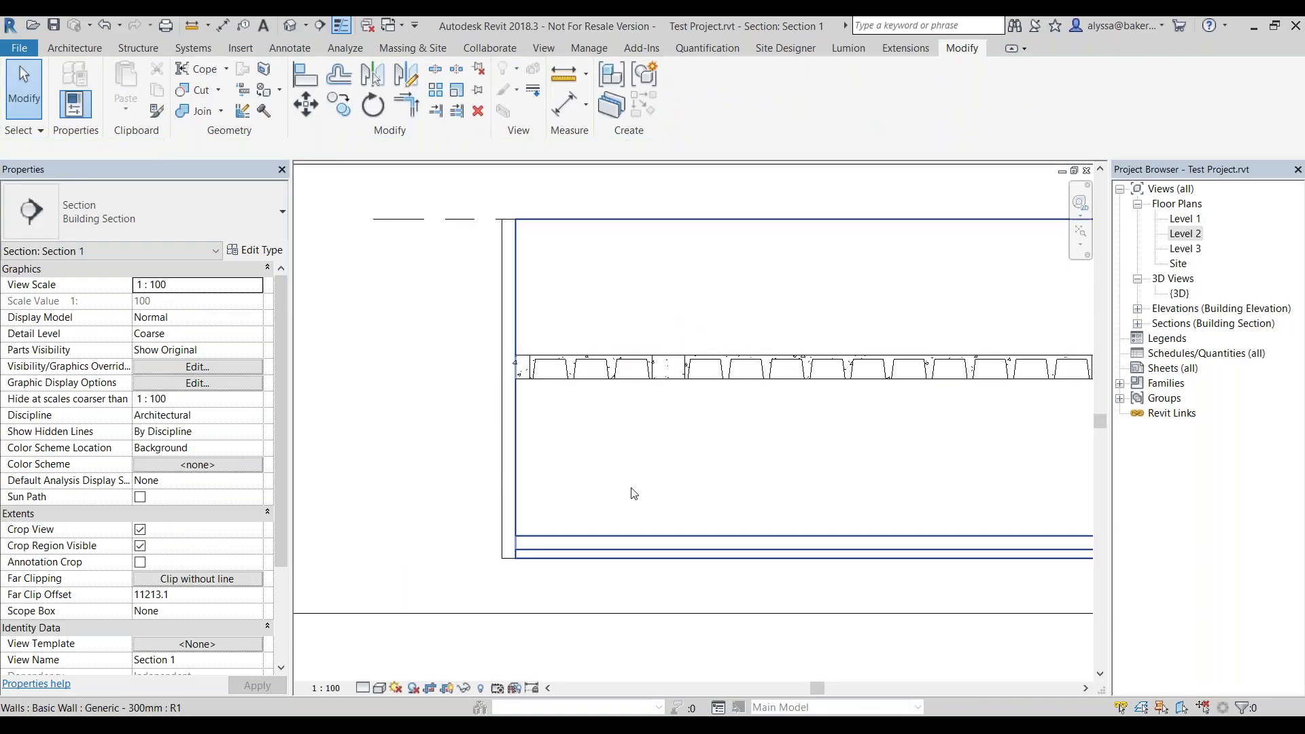
Open the {3D} view, override the coffer slab mass's line color with black by element, and accept the overrides.
double_click(1177, 294)
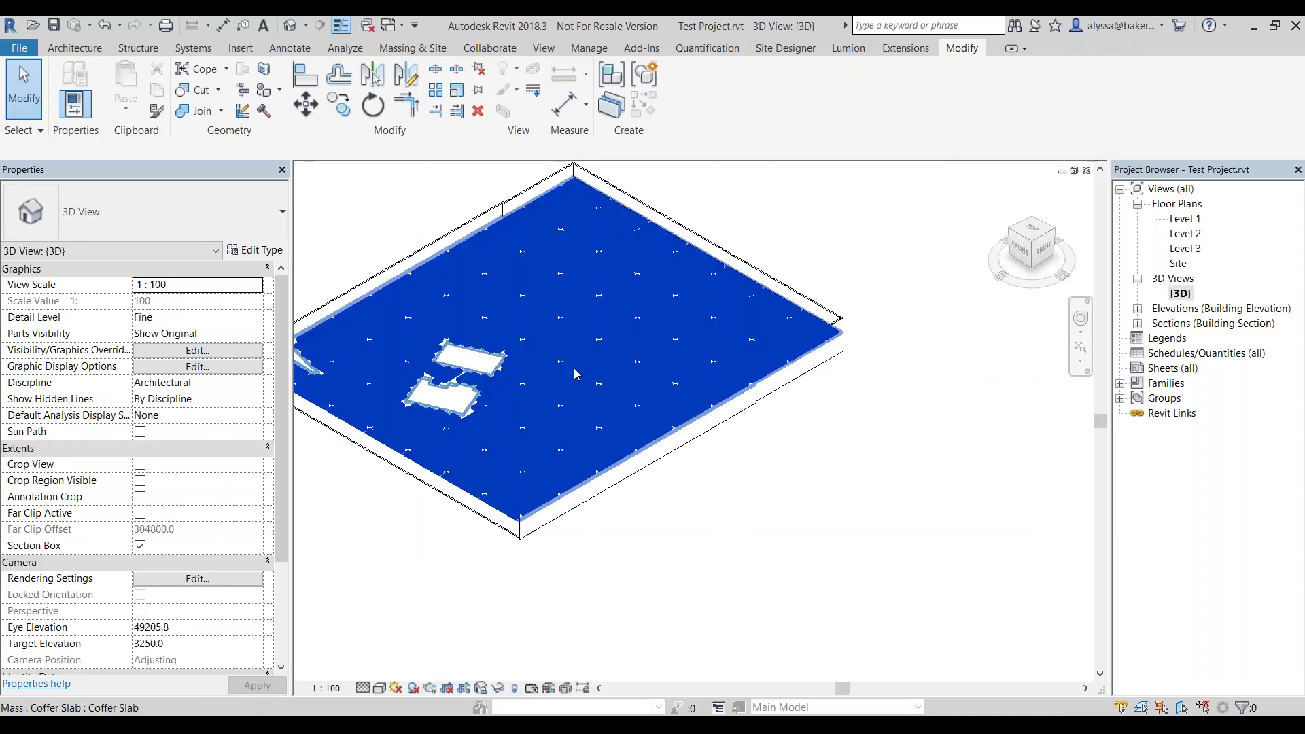
scroll(560, 408, "up", 4)
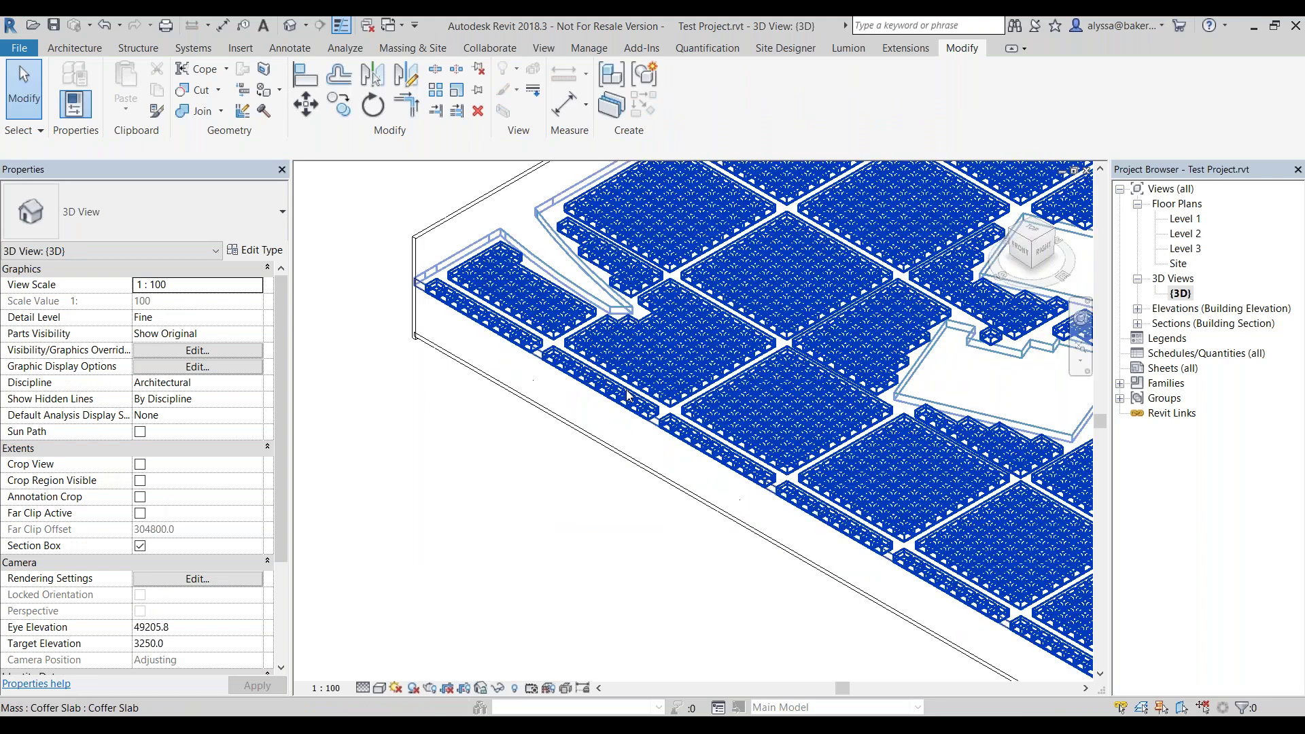
left_click(615, 307)
right_click(617, 304)
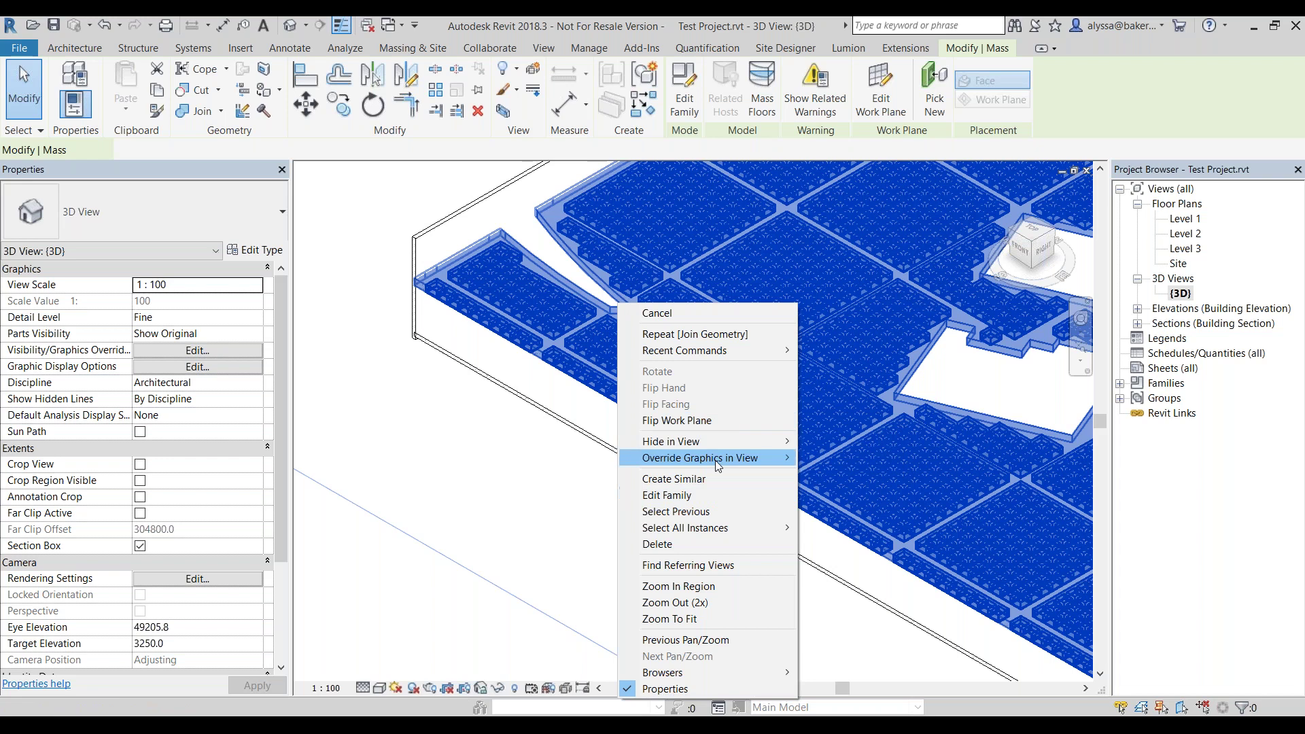
left_click(829, 458)
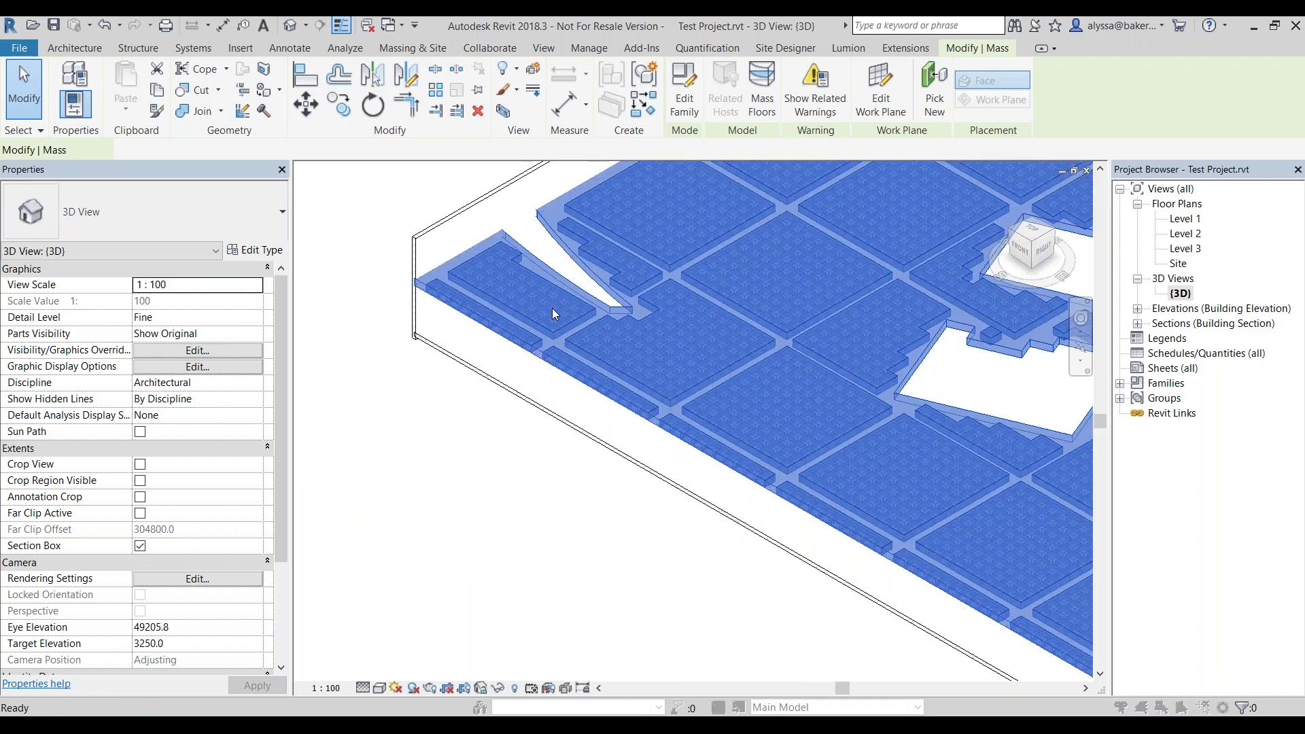
left_click(625, 172)
left_click(725, 185)
left_click(629, 201)
left_click(768, 210)
left_click(781, 393)
left_click(626, 310)
left_click(721, 354)
left_click(567, 261)
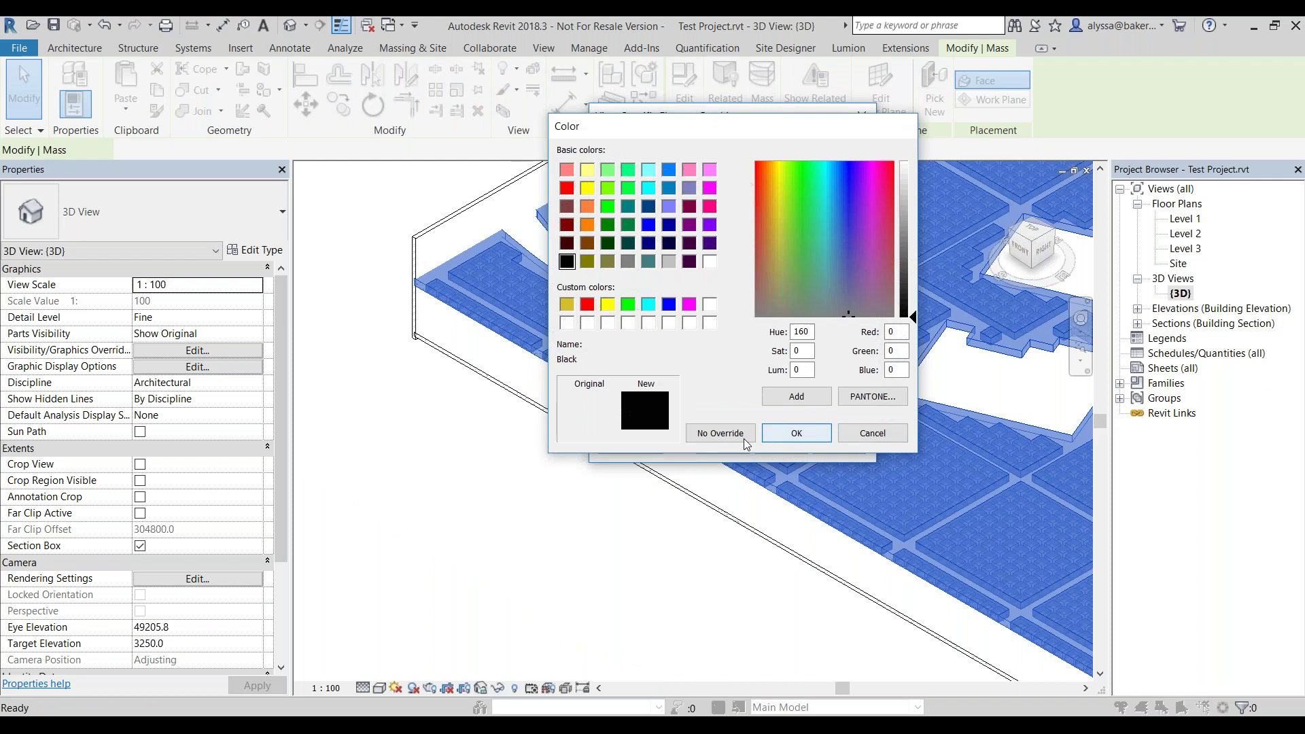
left_click(796, 433)
left_click(732, 444)
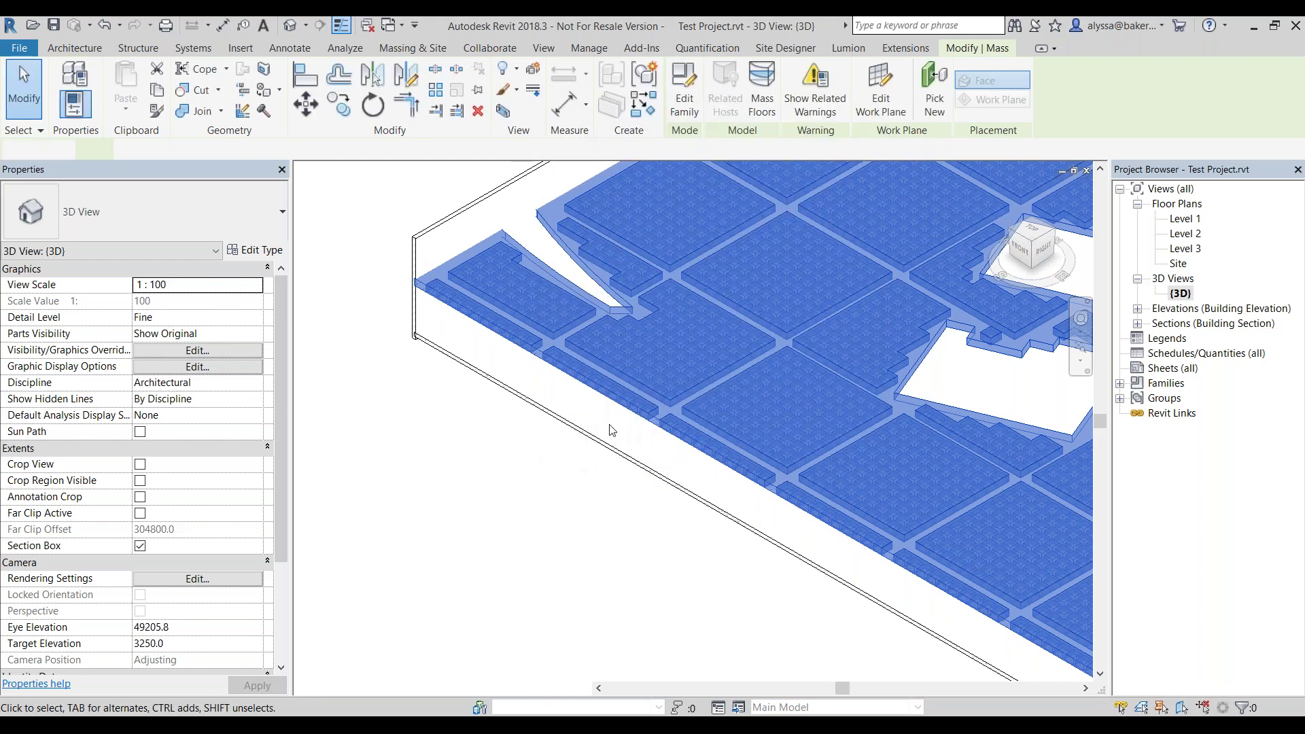
Clear the selection and inspect the coffer slab's lines around the corner opening in the {3D} view.
left_click(609, 428)
scroll(608, 435, "down", 2)
scroll(594, 388, "up", 2)
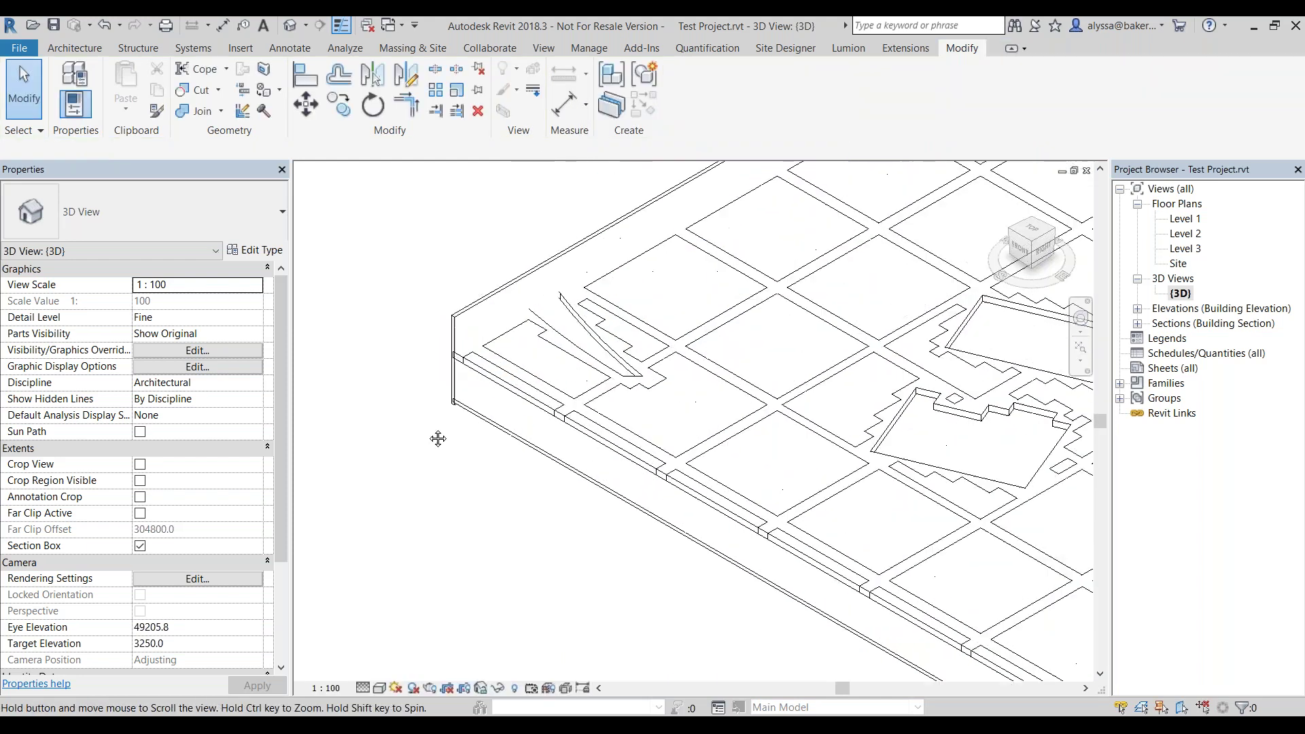
scroll(446, 374, "up", 2)
left_click(454, 461)
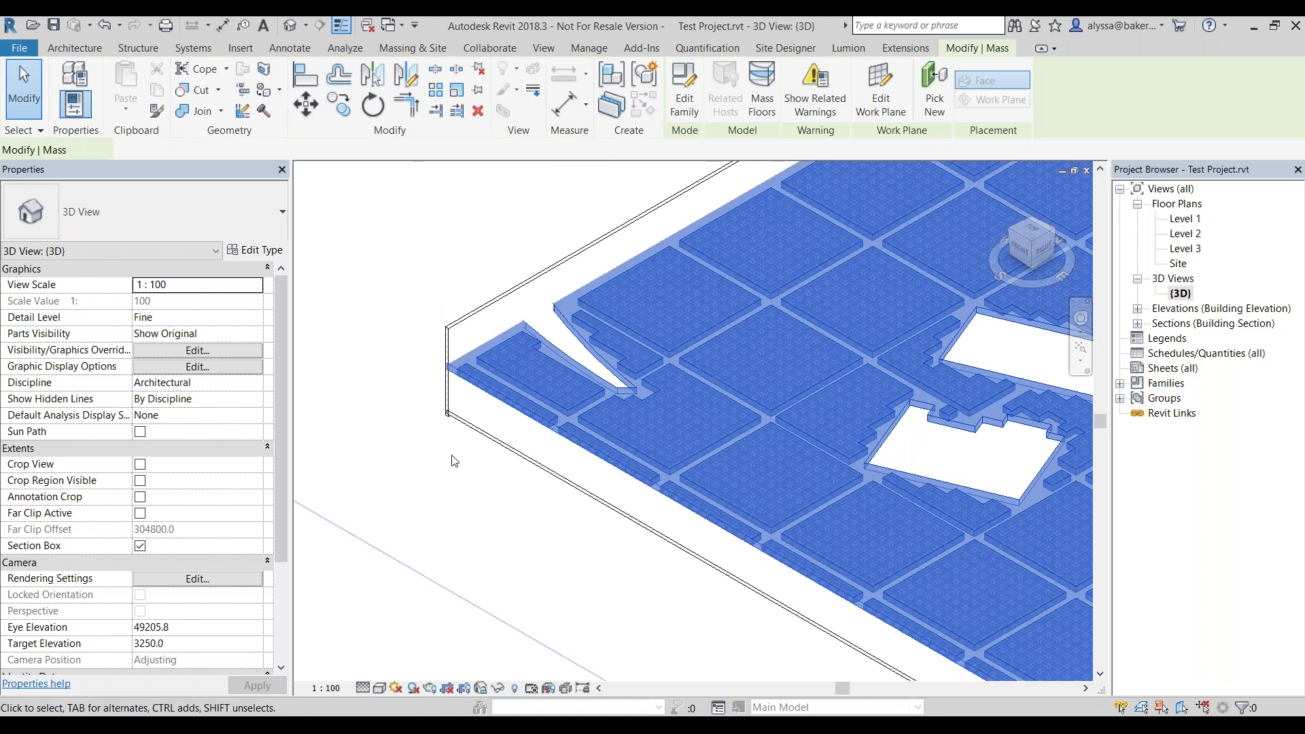
left_click(469, 503)
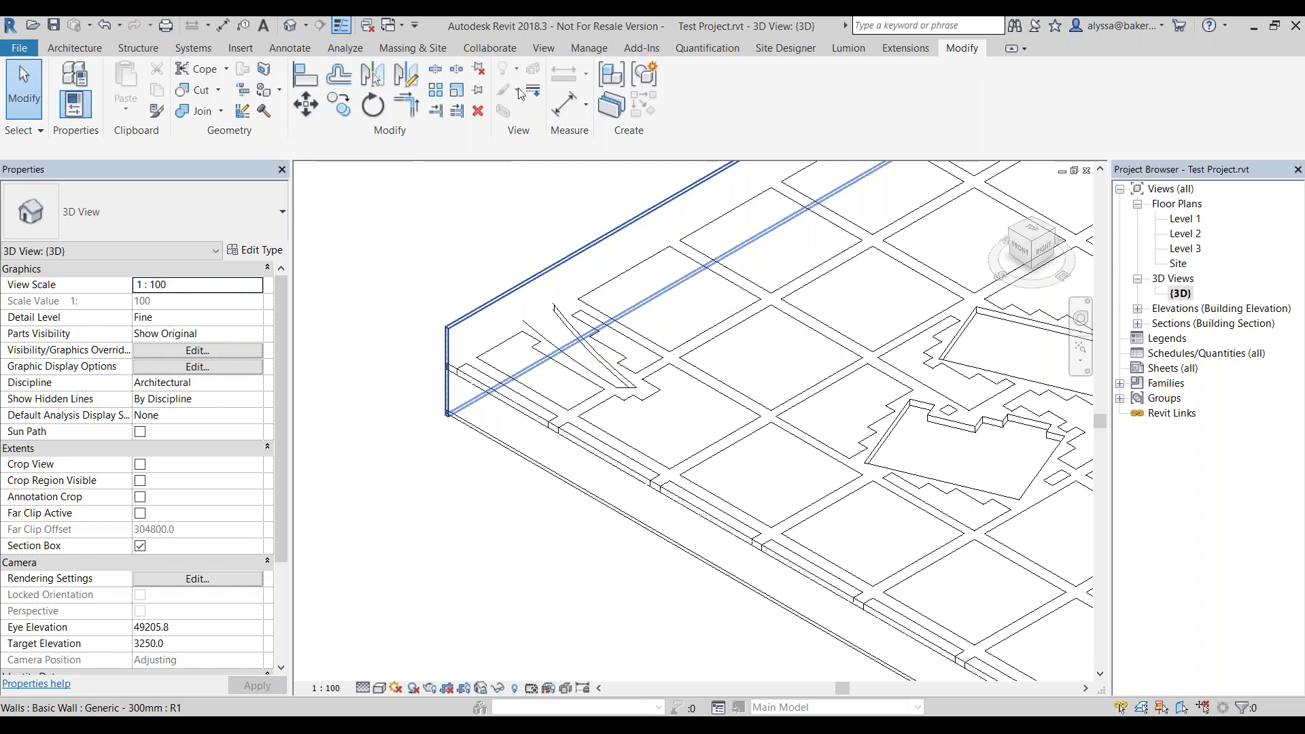
Start Paint with the Copper material and look over the coffer slab faces as painting targets.
left_click(280, 93)
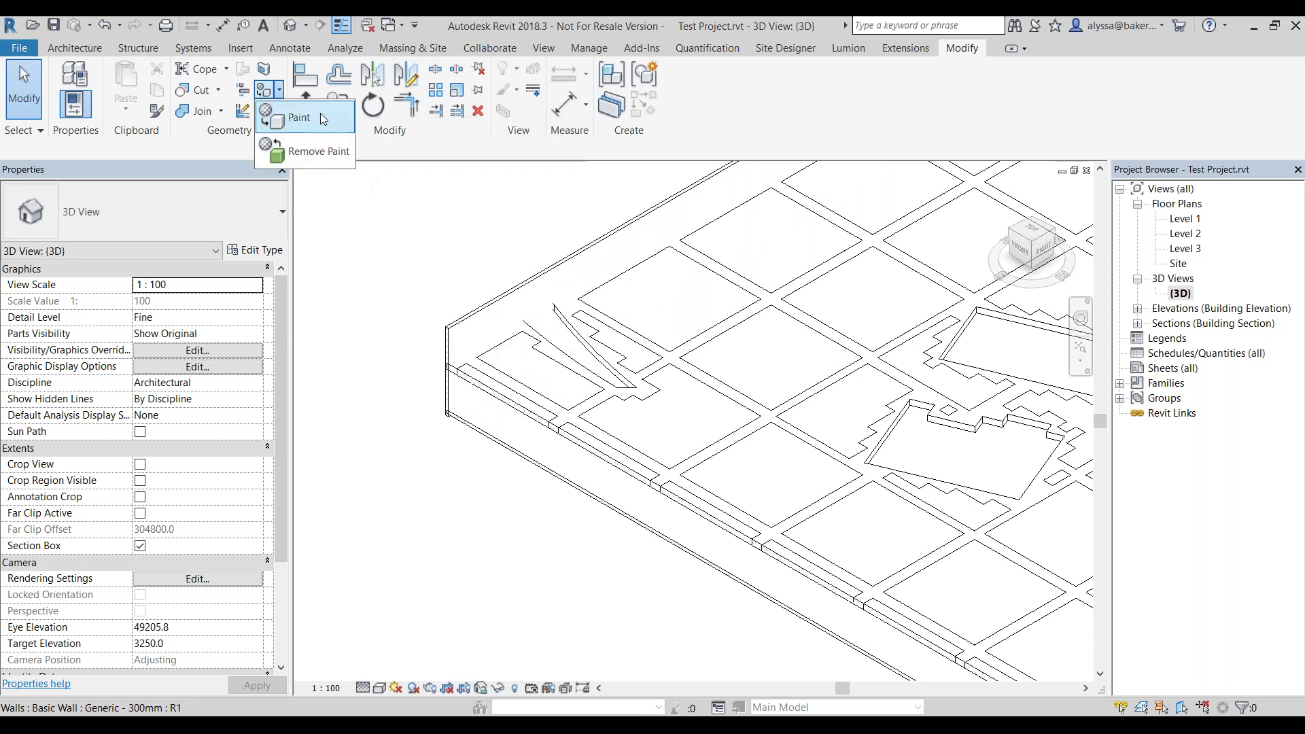
left_click(320, 115)
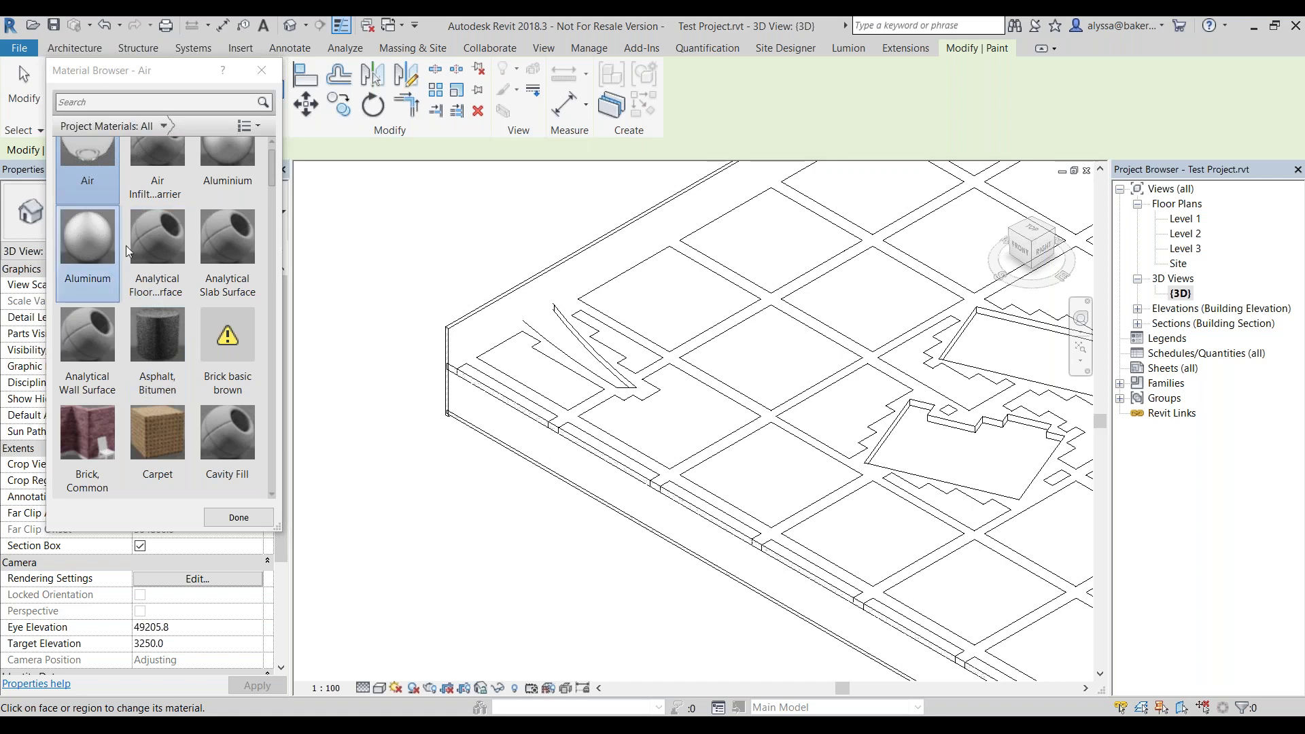
scroll(125, 295, "down", 5)
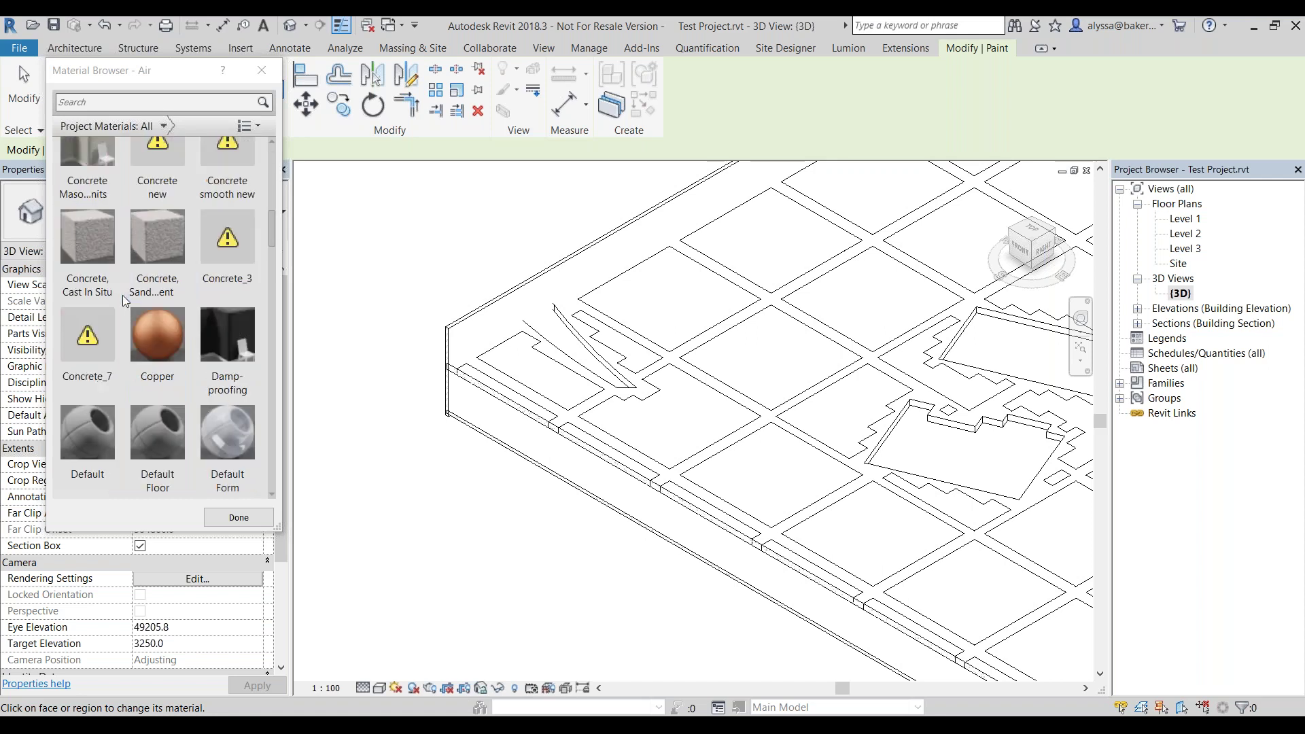
left_click(153, 342)
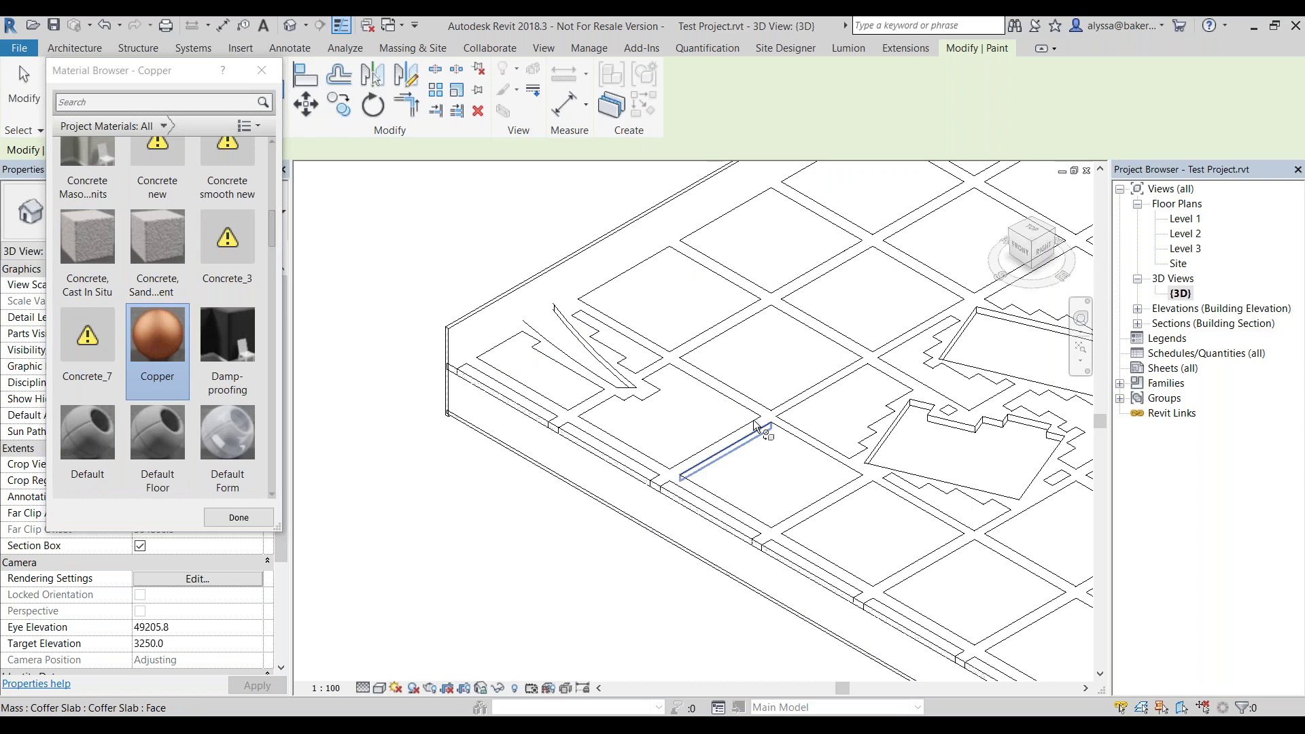
scroll(707, 387, "up", 5)
scroll(788, 409, "down", 5)
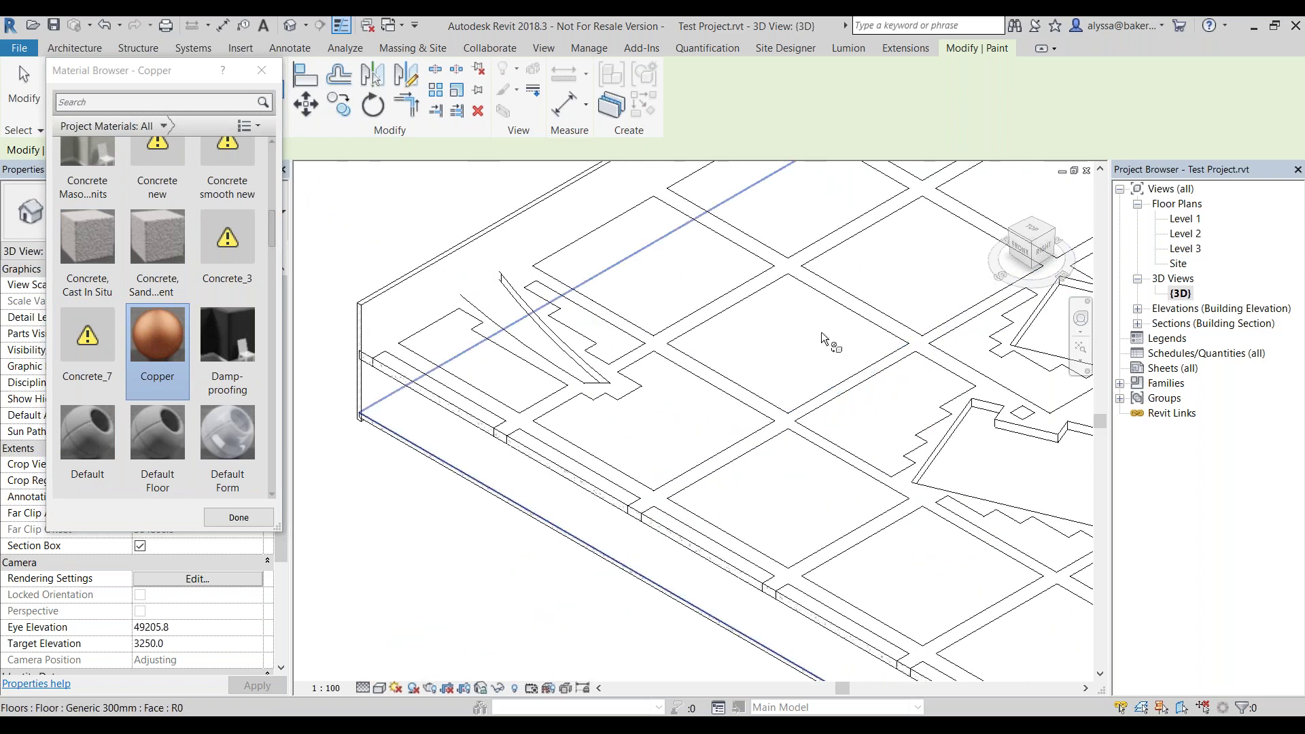
scroll(821, 331, "down", 2)
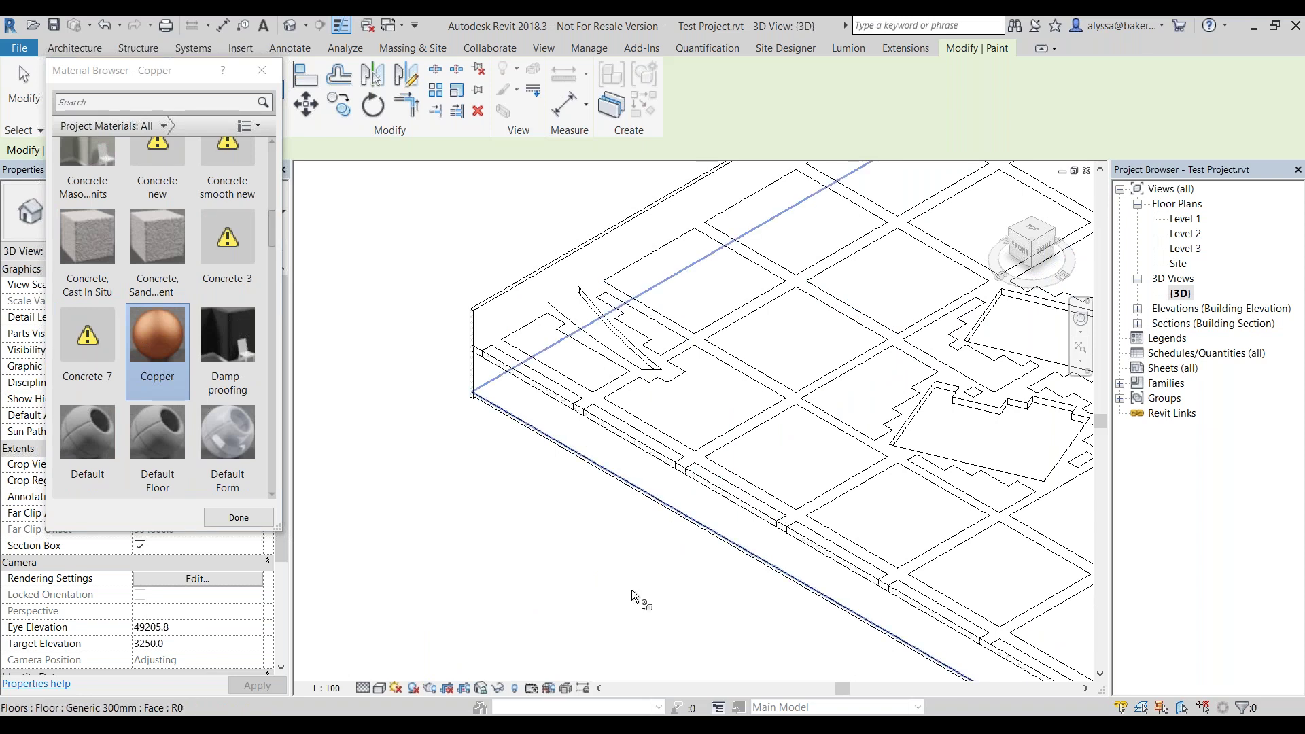
Set the {3D} view's visual style to Realistic and inspect the coffer slab faces up close.
left_click(380, 687)
left_click(411, 653)
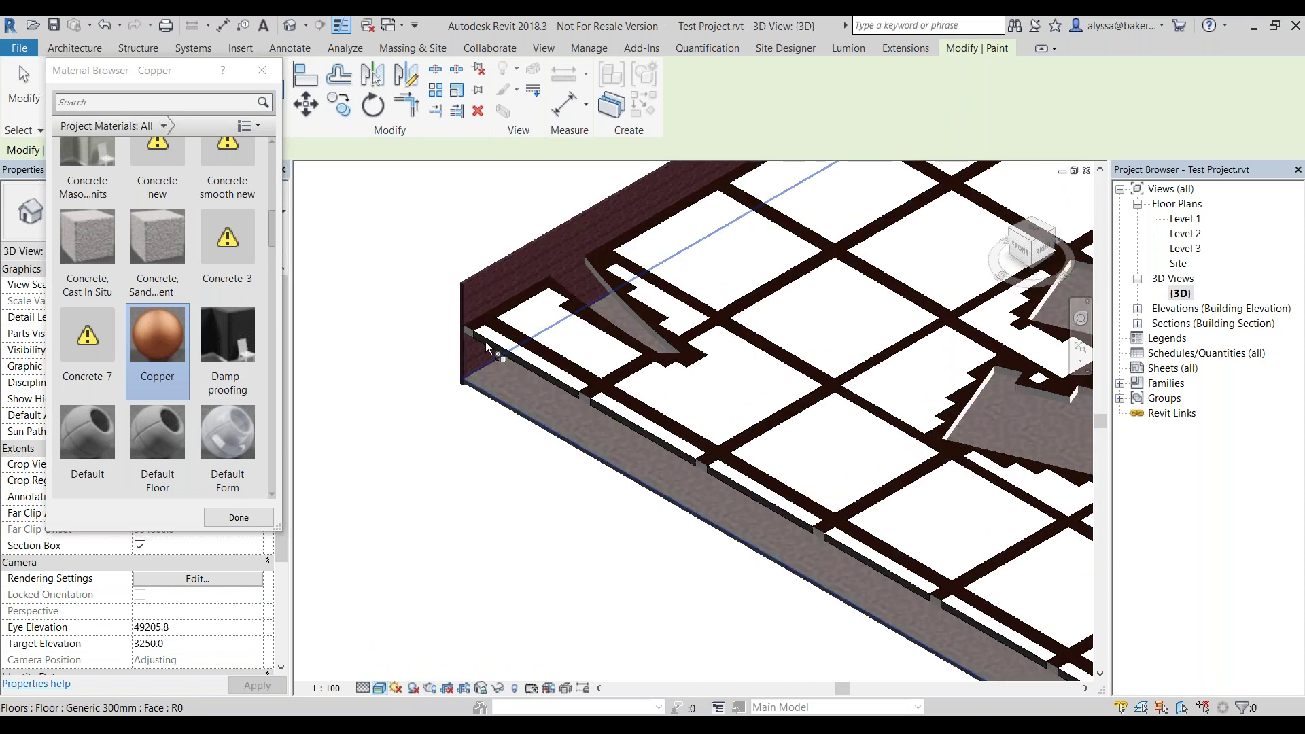
scroll(485, 341, "up", 5)
scroll(475, 401, "down", 4)
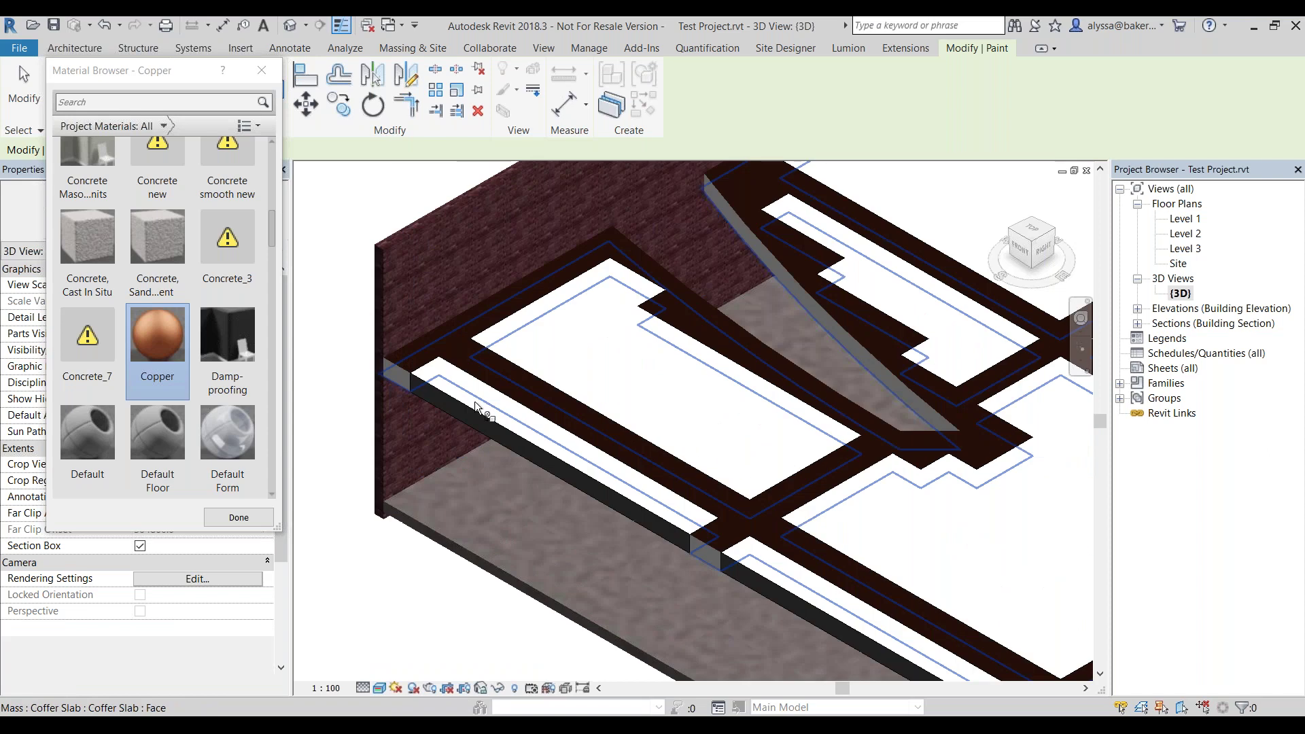
scroll(442, 353, "down", 3)
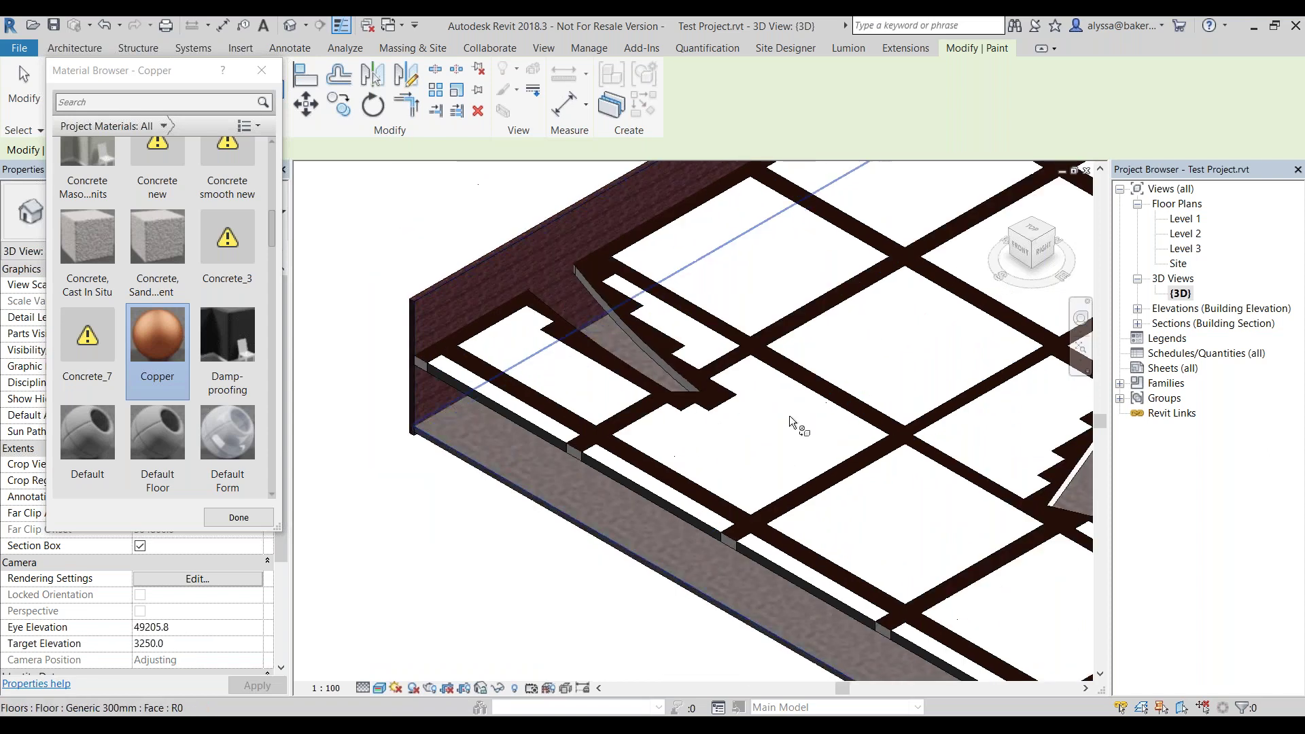
Look through more project materials for painting the slab, and leave Paint without applying any.
scroll(169, 199, "up", 1)
scroll(170, 204, "down", 5)
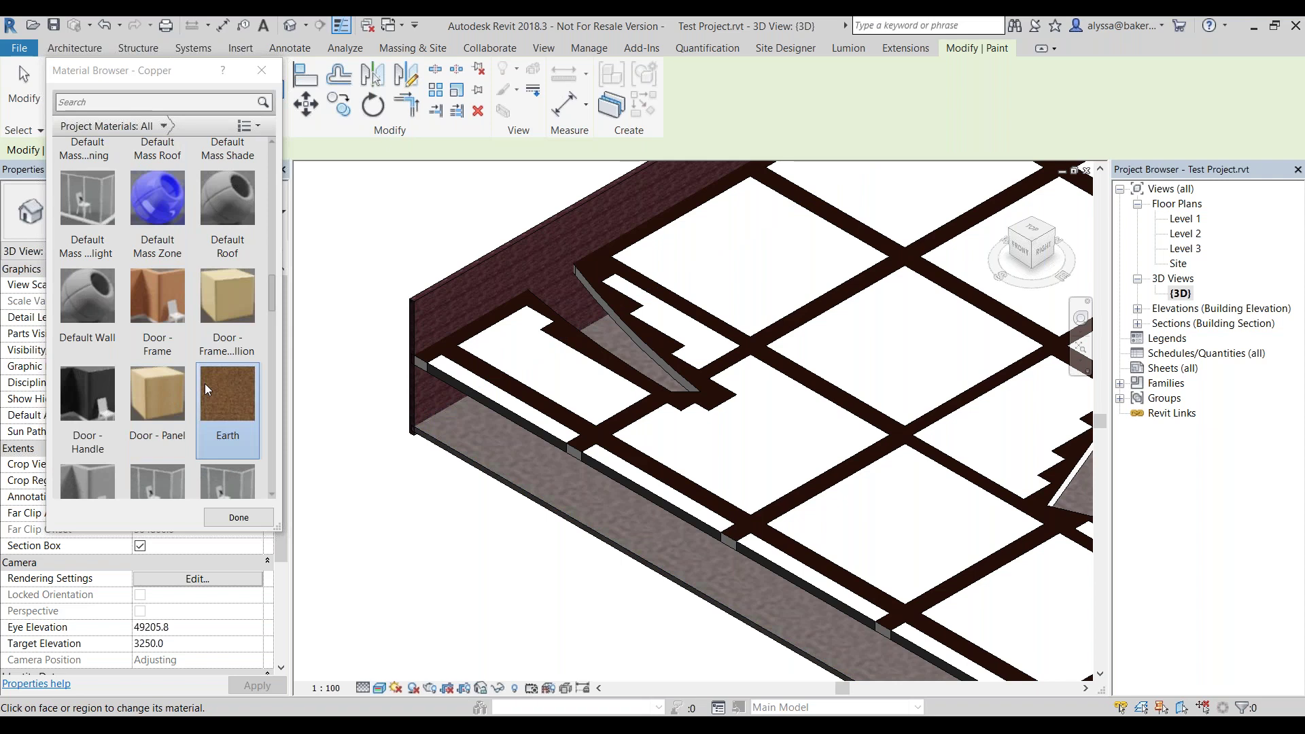
scroll(215, 402, "down", 1)
left_click(126, 411)
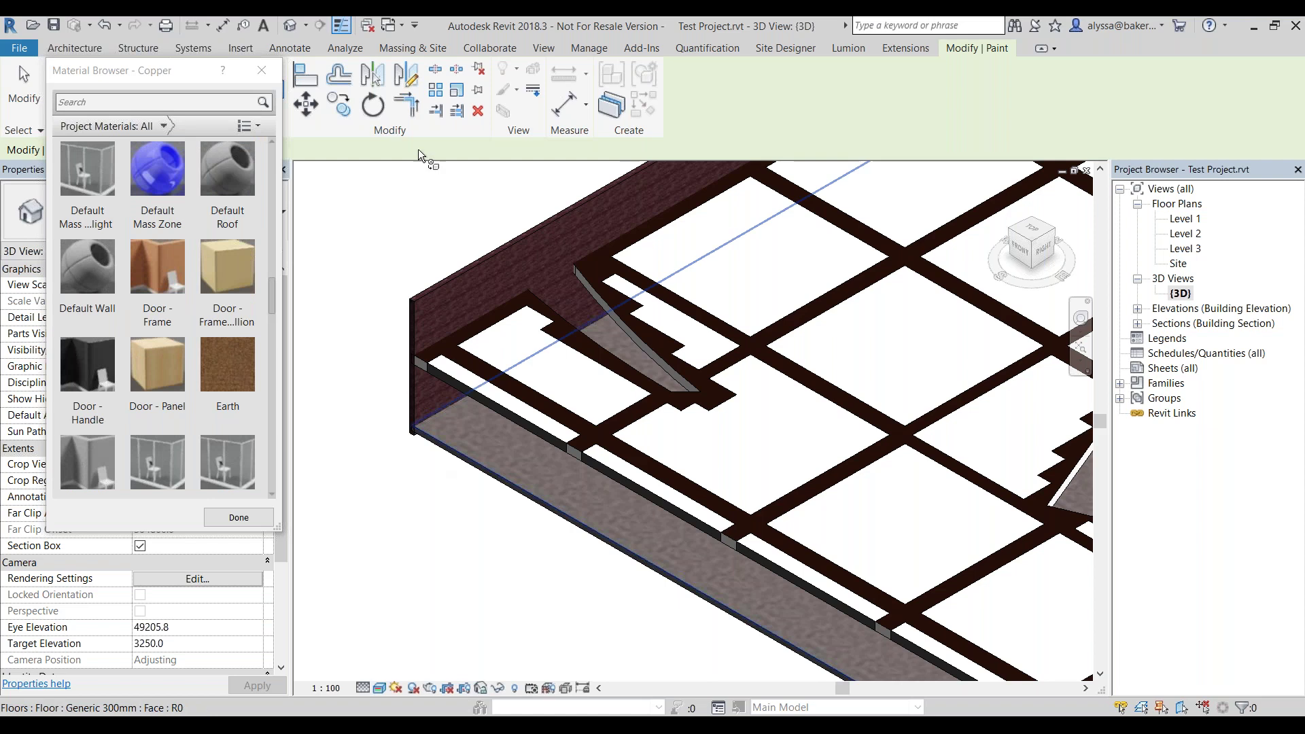
key("Escape")
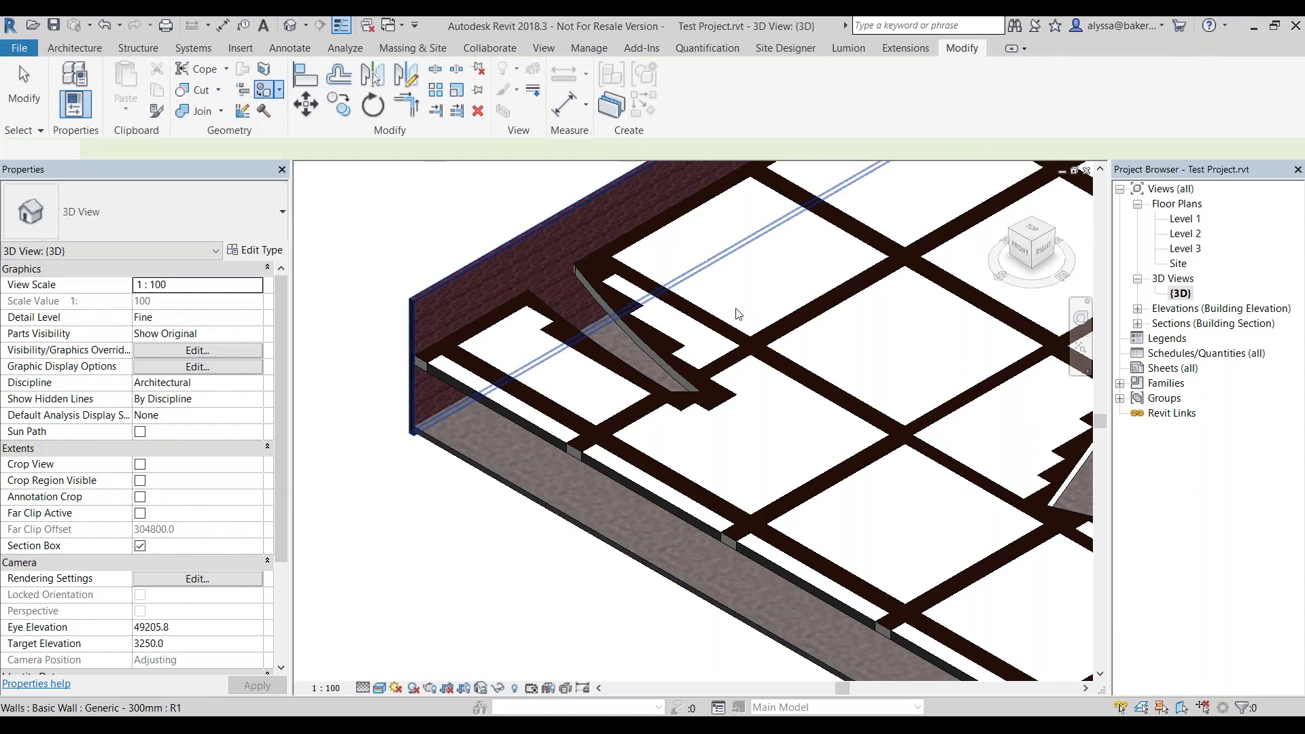
scroll(725, 216, "down", 3)
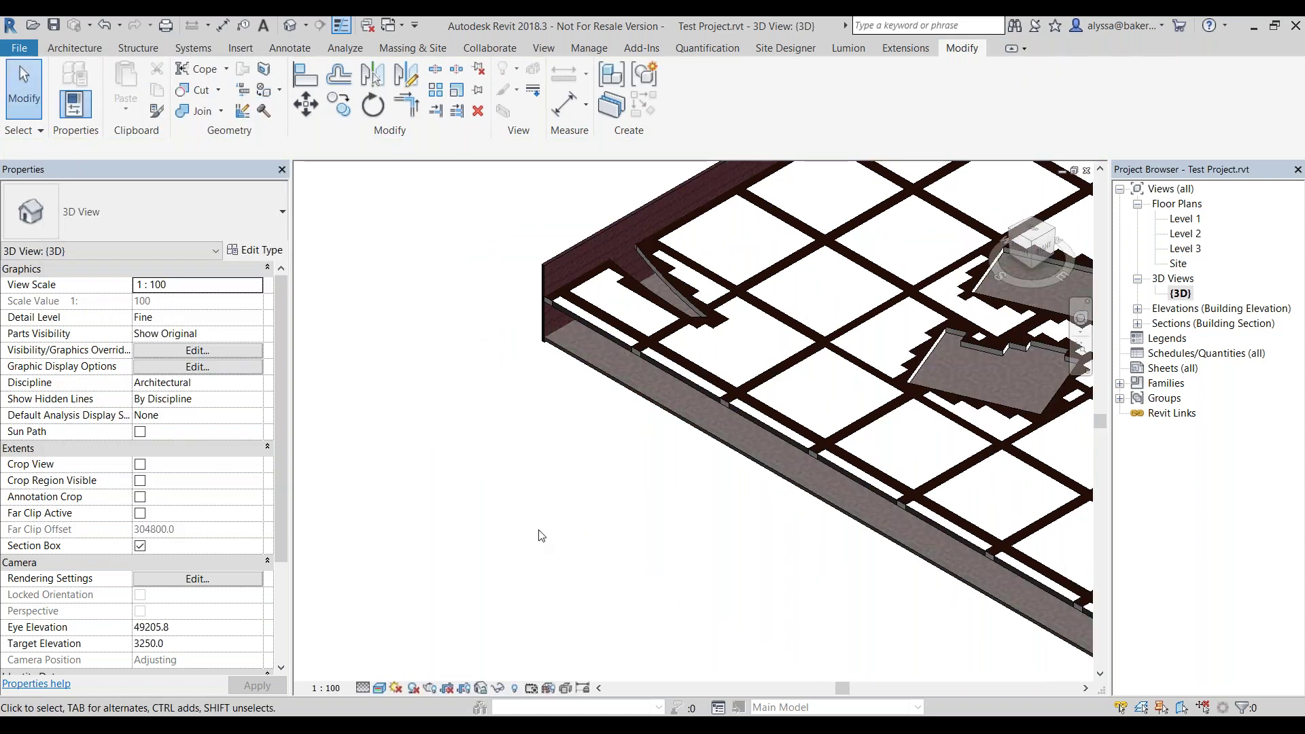
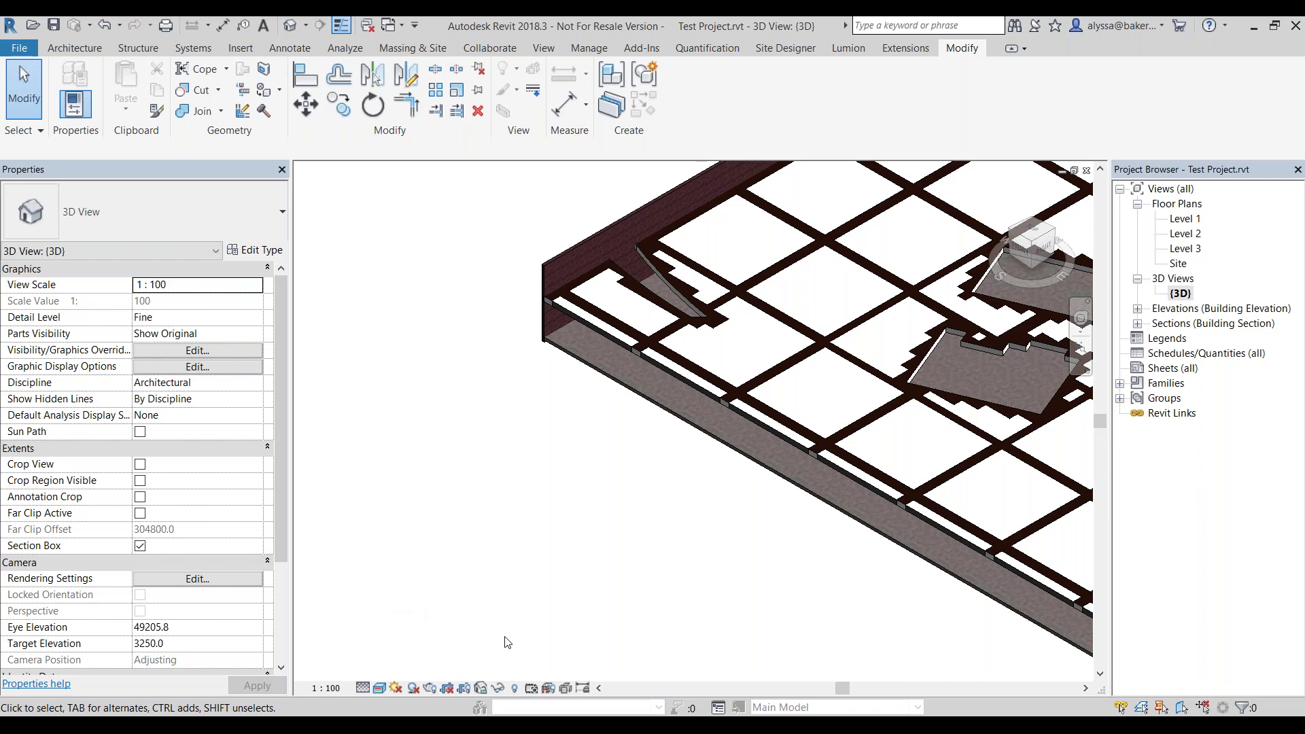
Switch to Bracket.axm in FormIt for a brief look and return to the Revit project.
mouse_move(609, 726)
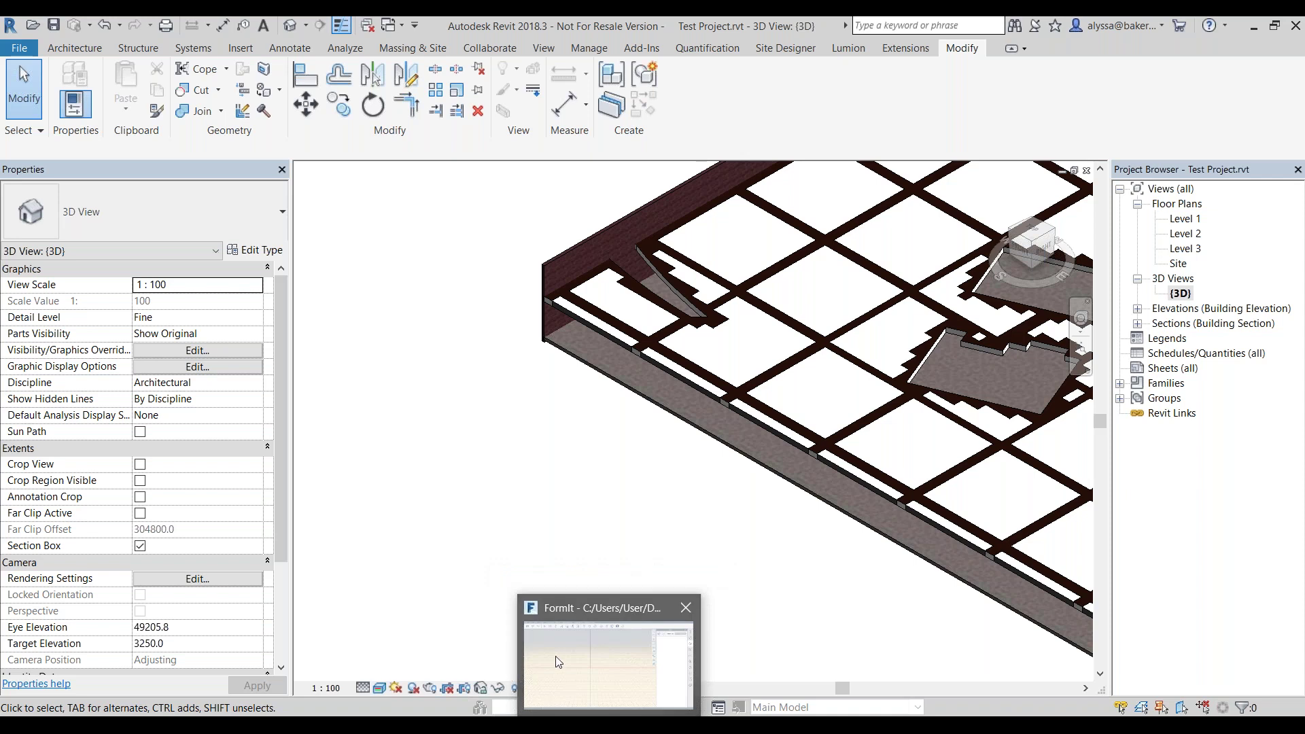
left_click(594, 704)
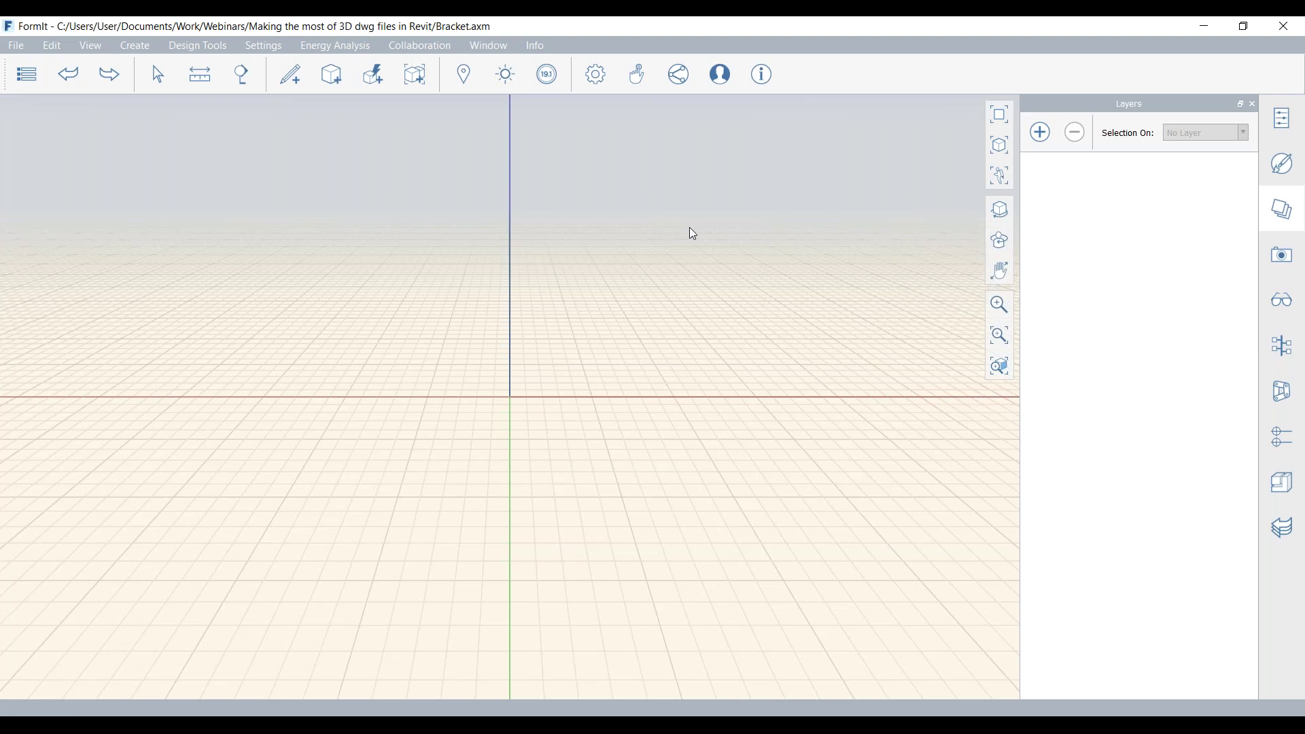
left_click(586, 723)
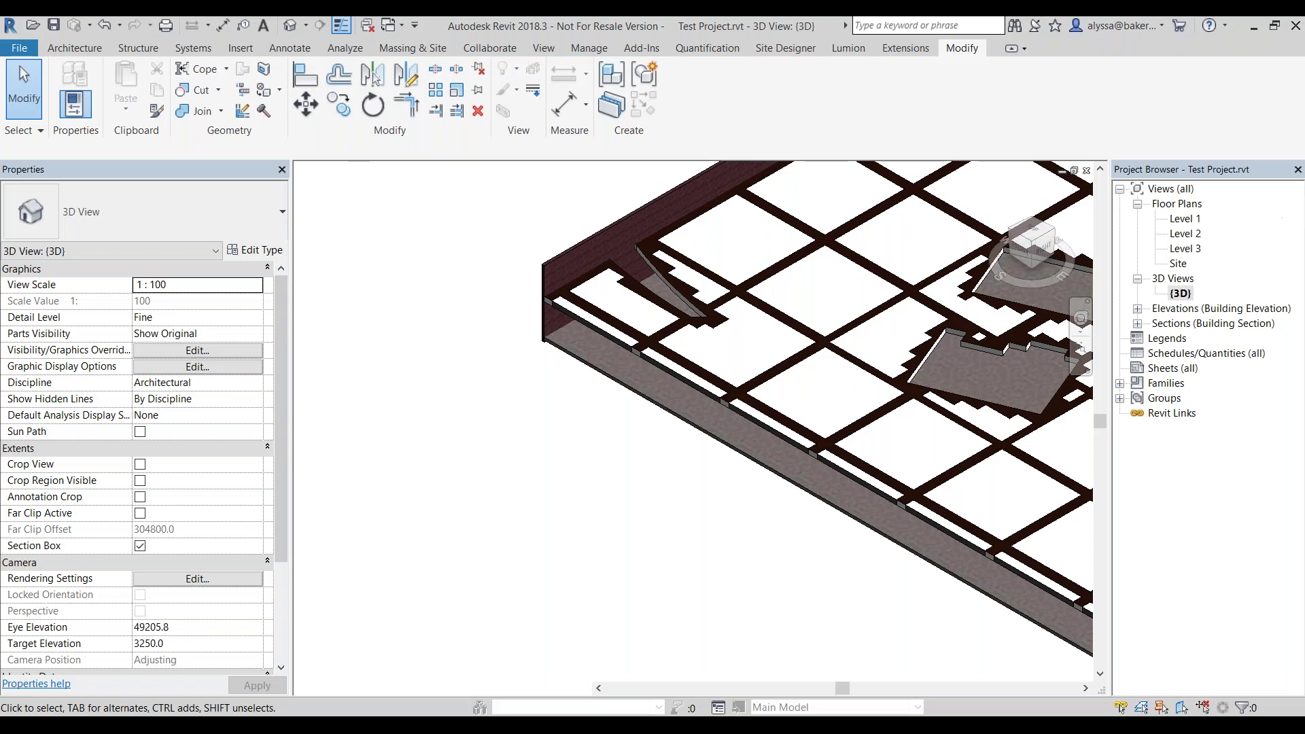
Open the Level 1 floor plan and choose the ACIS SAT file a_abr255.sat for CAD import.
double_click(1186, 218)
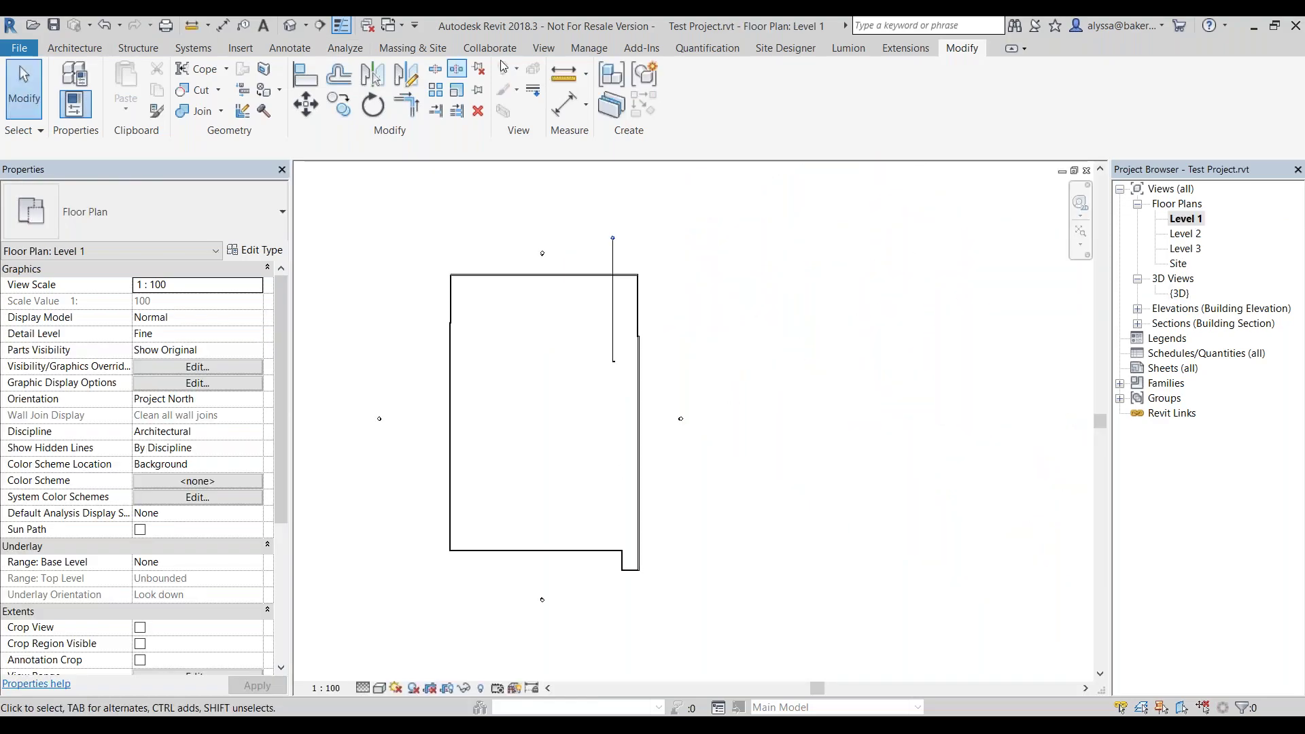
left_click(248, 52)
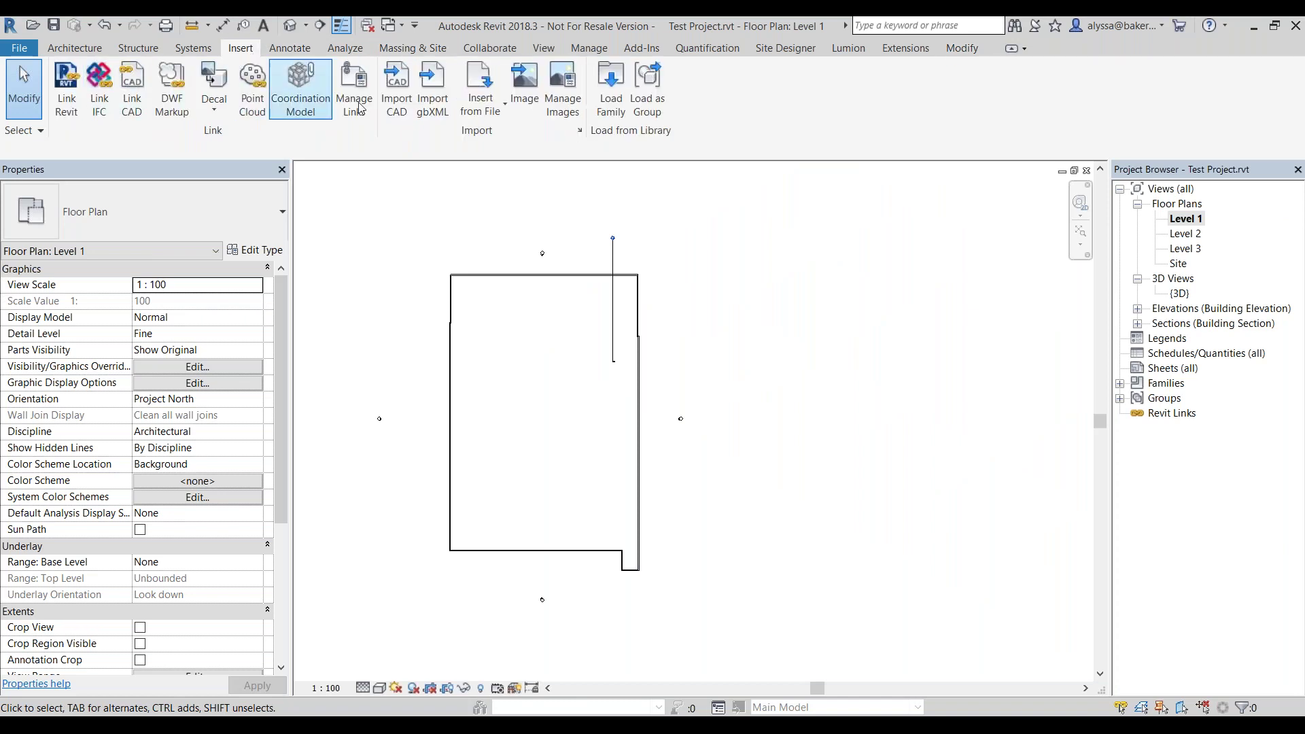
left_click(415, 110)
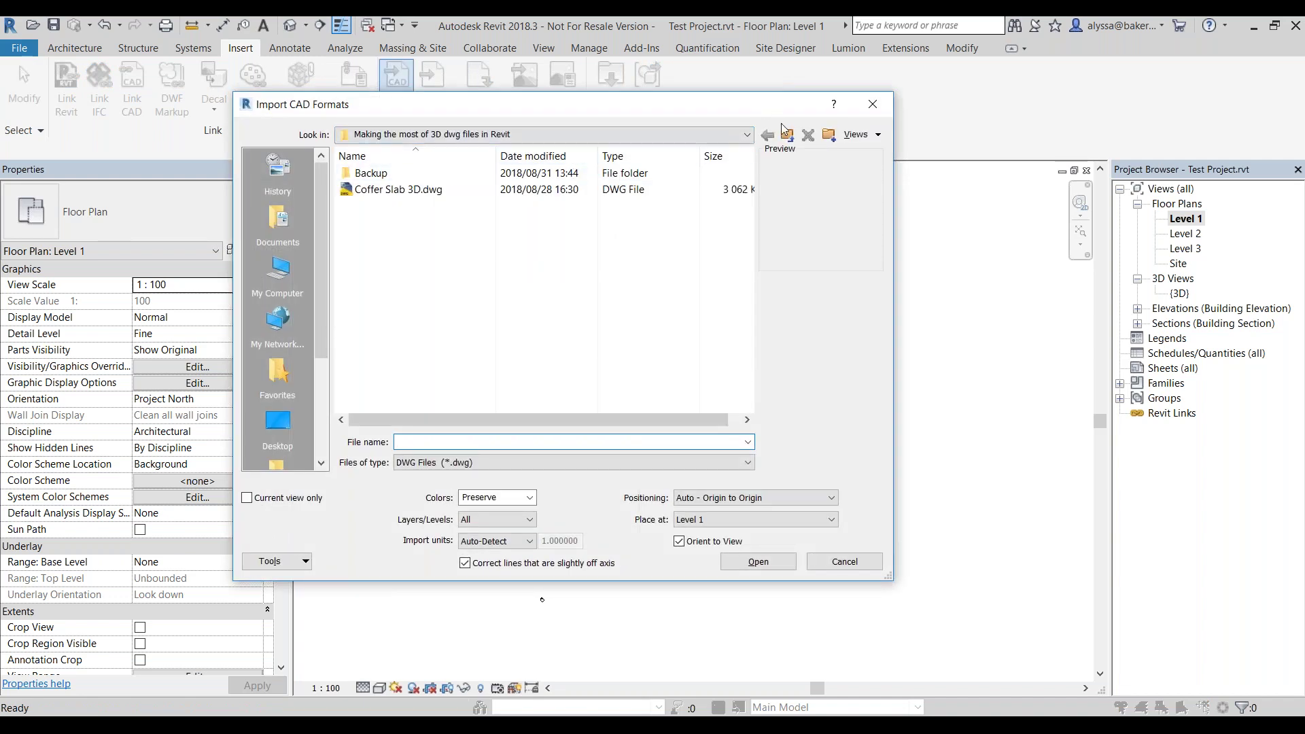
left_click(435, 462)
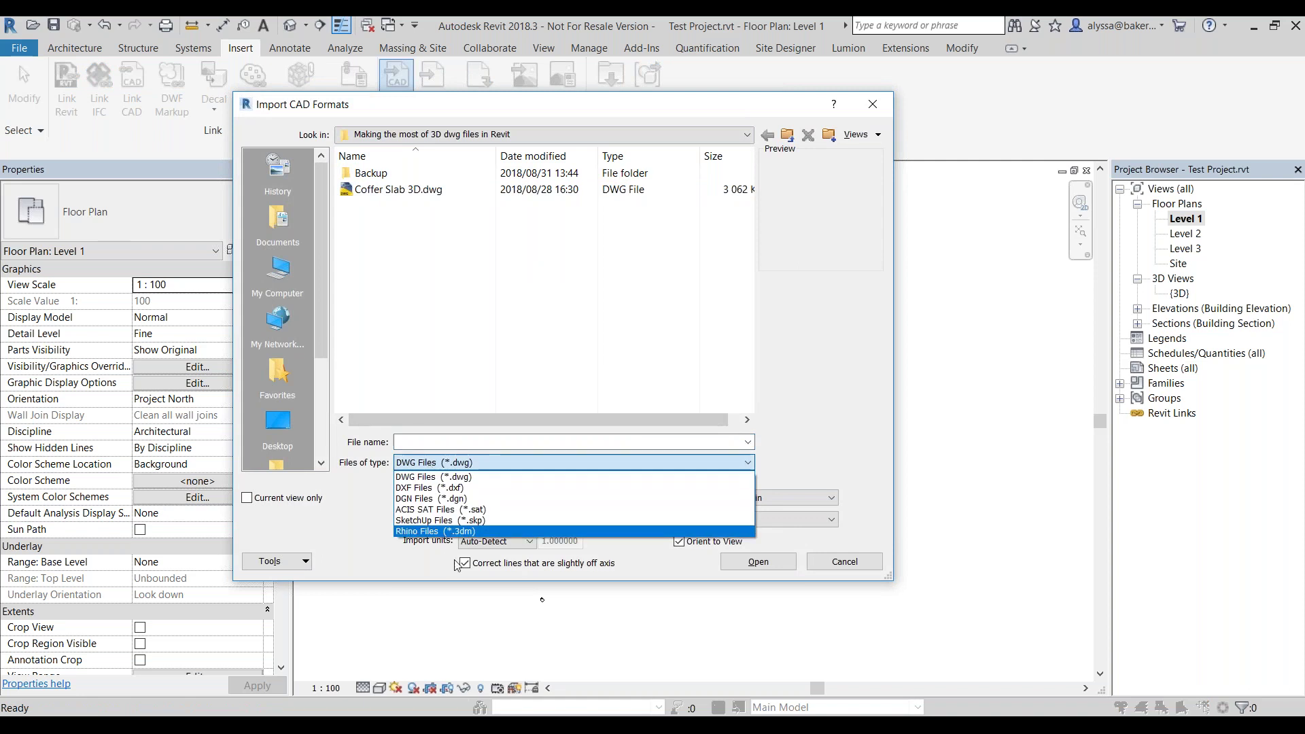
left_click(446, 511)
left_click(404, 190)
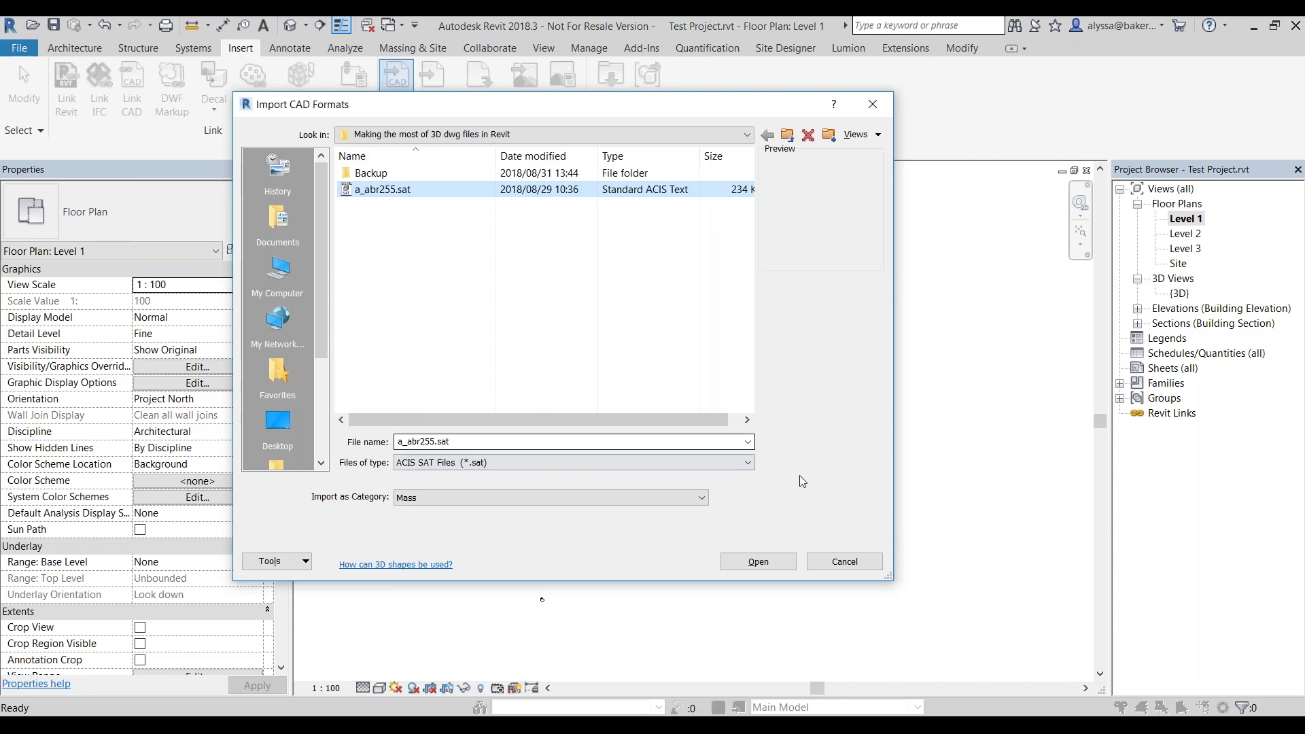
Set the import category of a_abr255.sat to Structural Stiffeners and import the file.
left_click(482, 498)
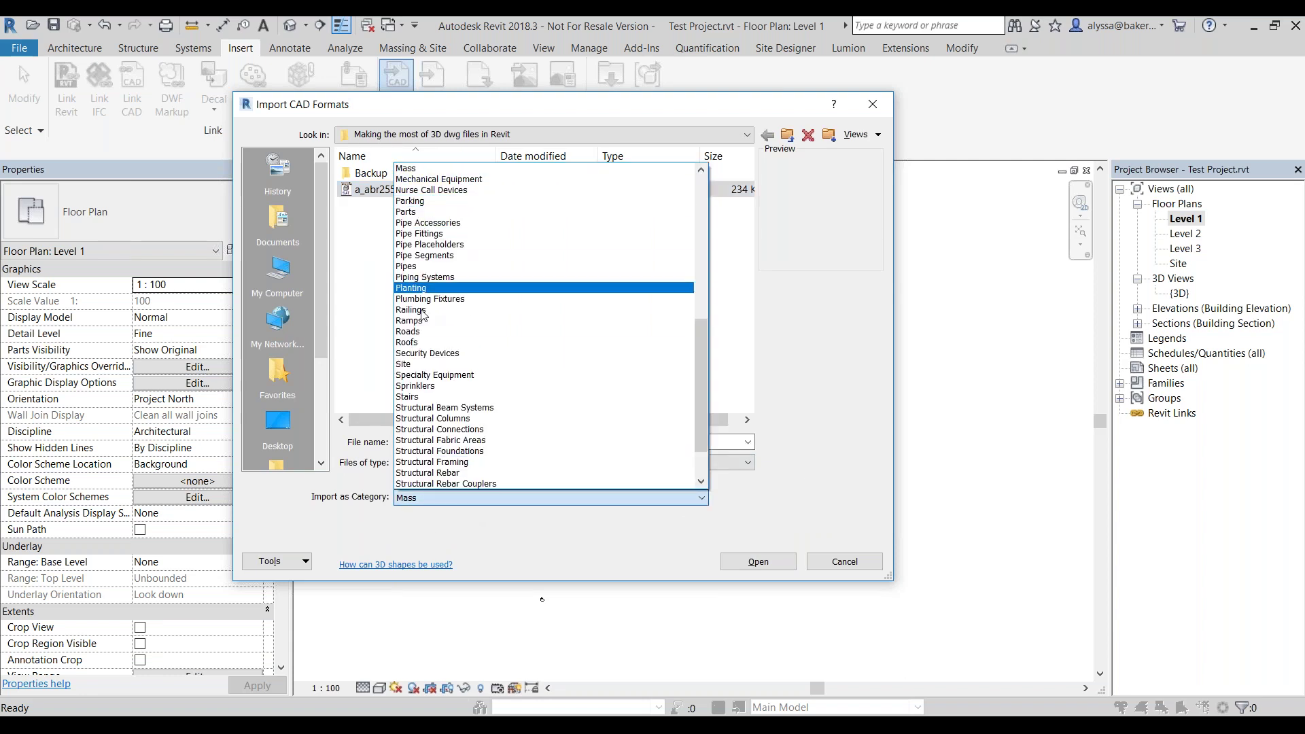
scroll(467, 397, "down", 2)
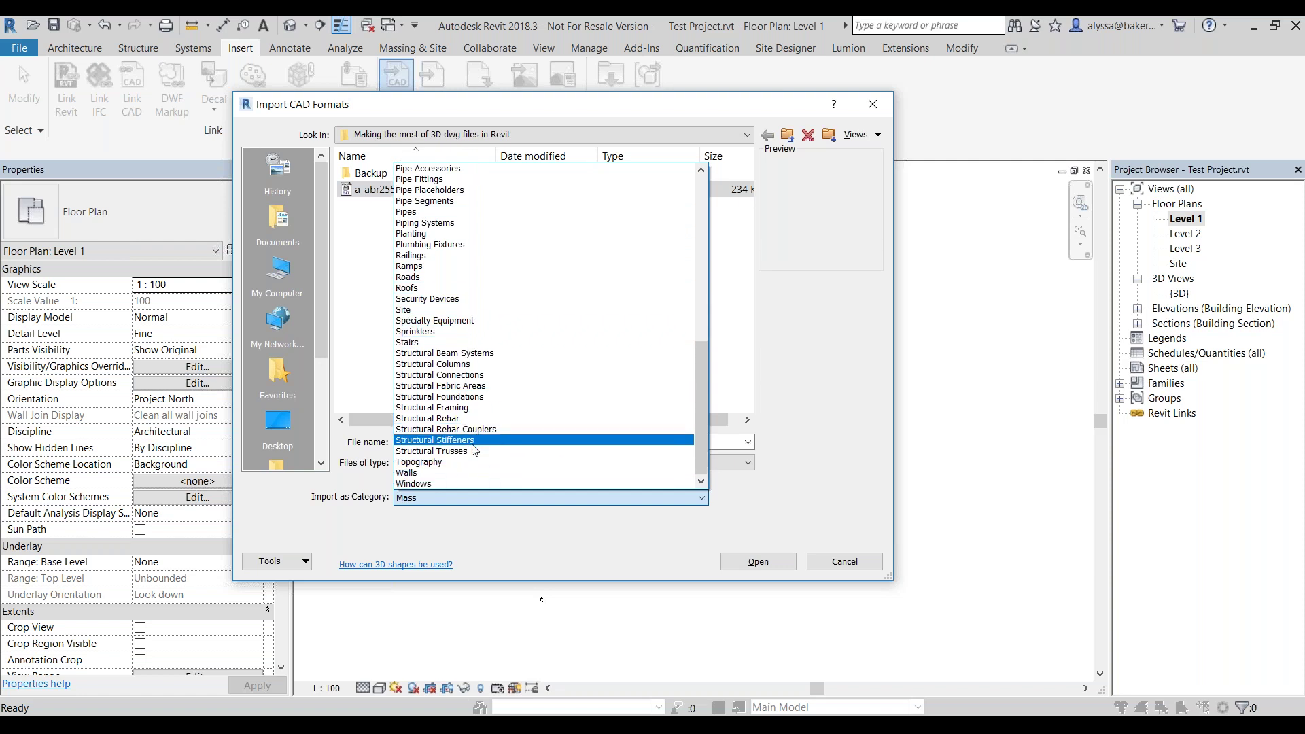
left_click(473, 442)
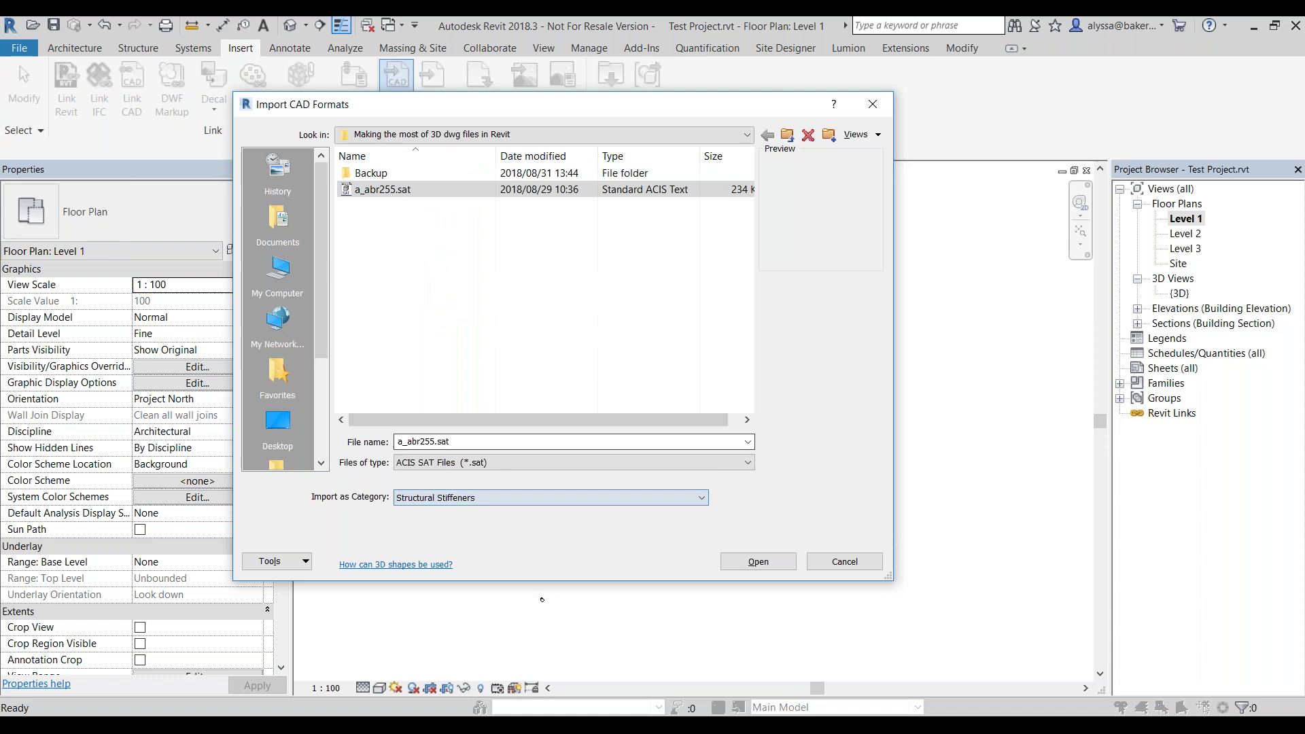
left_click(763, 567)
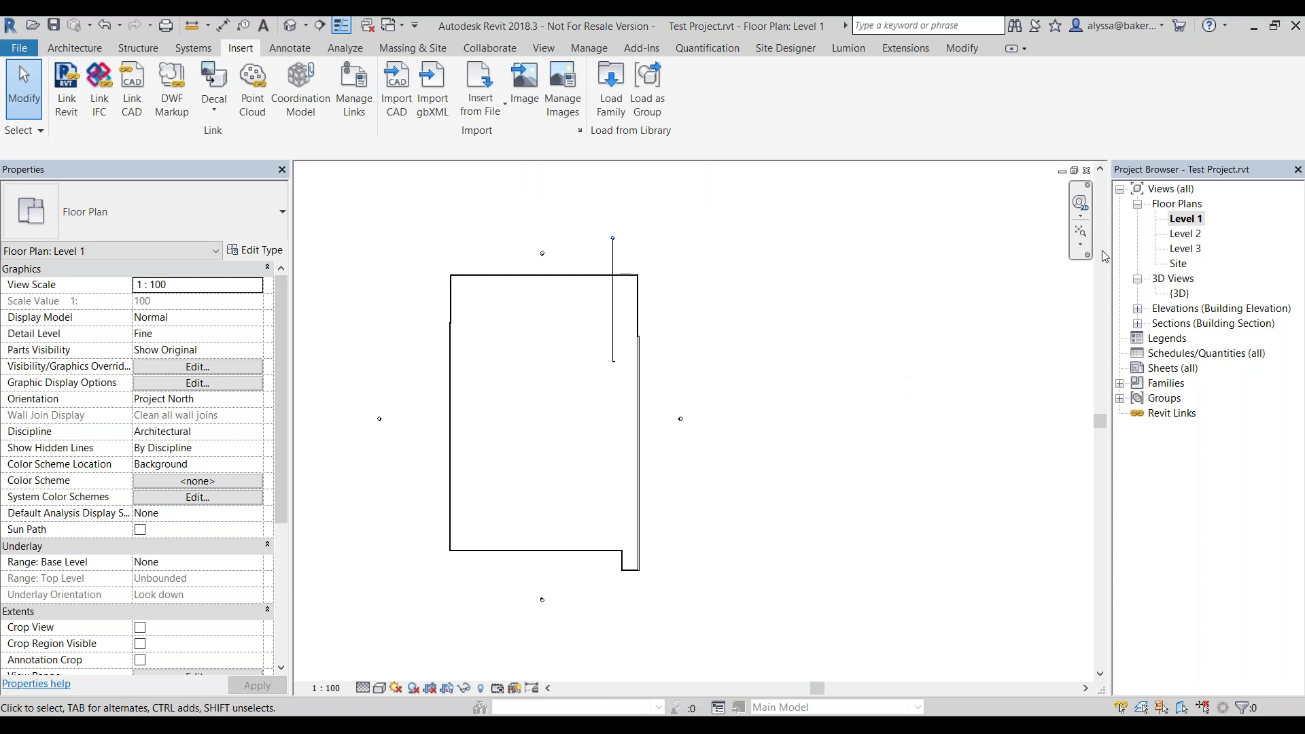
left_click(1081, 231)
scroll(864, 610, "up", 2)
scroll(877, 577, "down", 4)
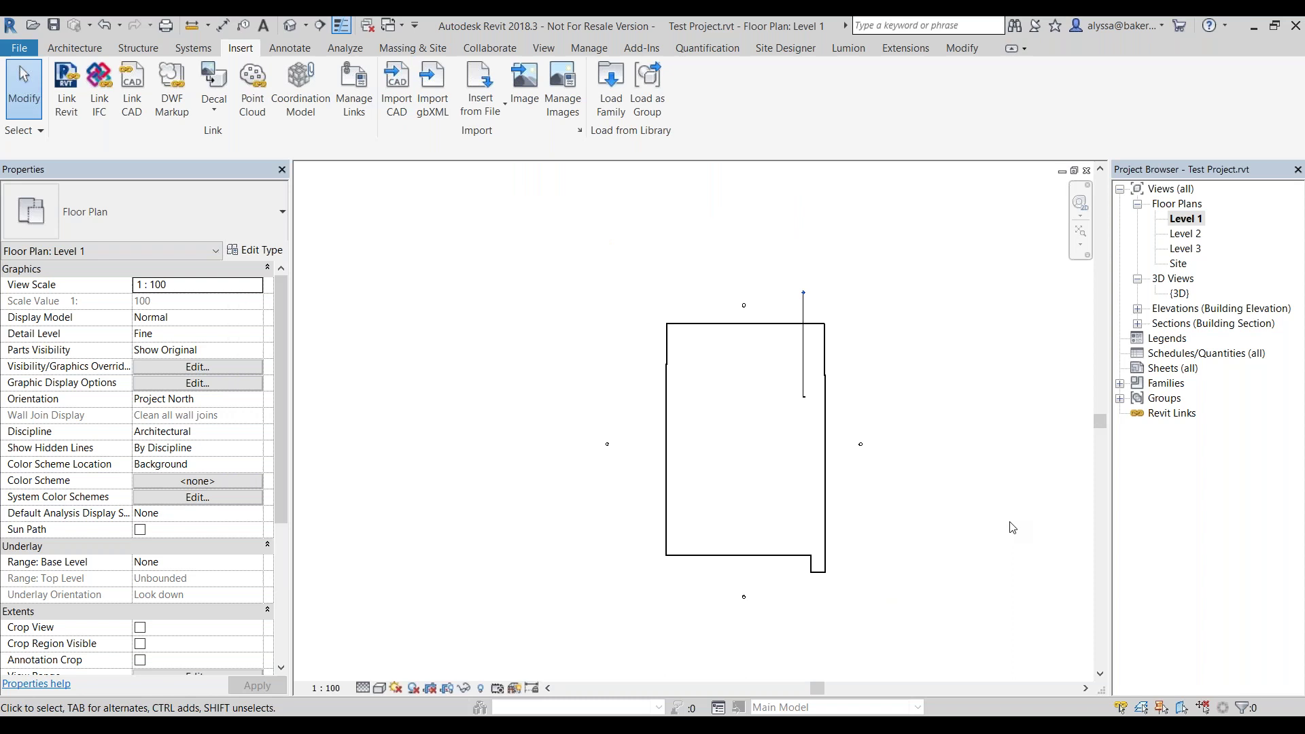
scroll(994, 513, "down", 2)
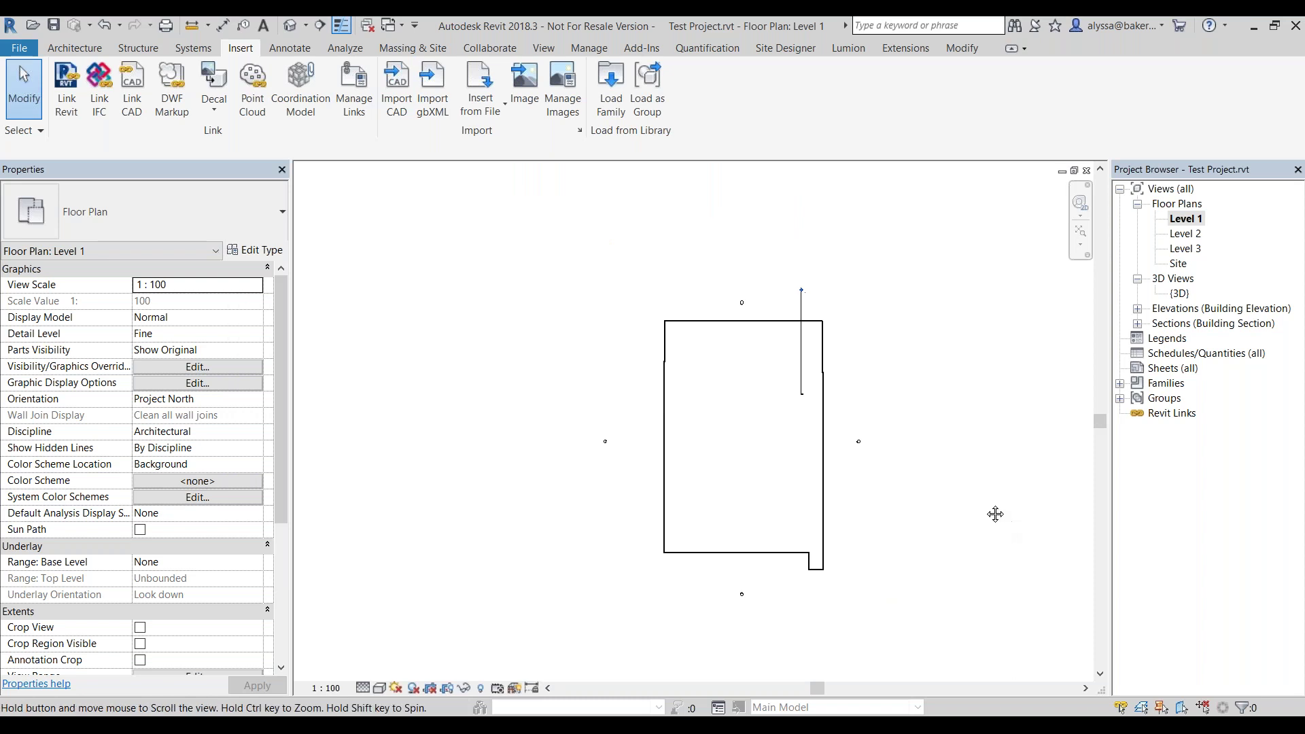
scroll(934, 498, "up", 3)
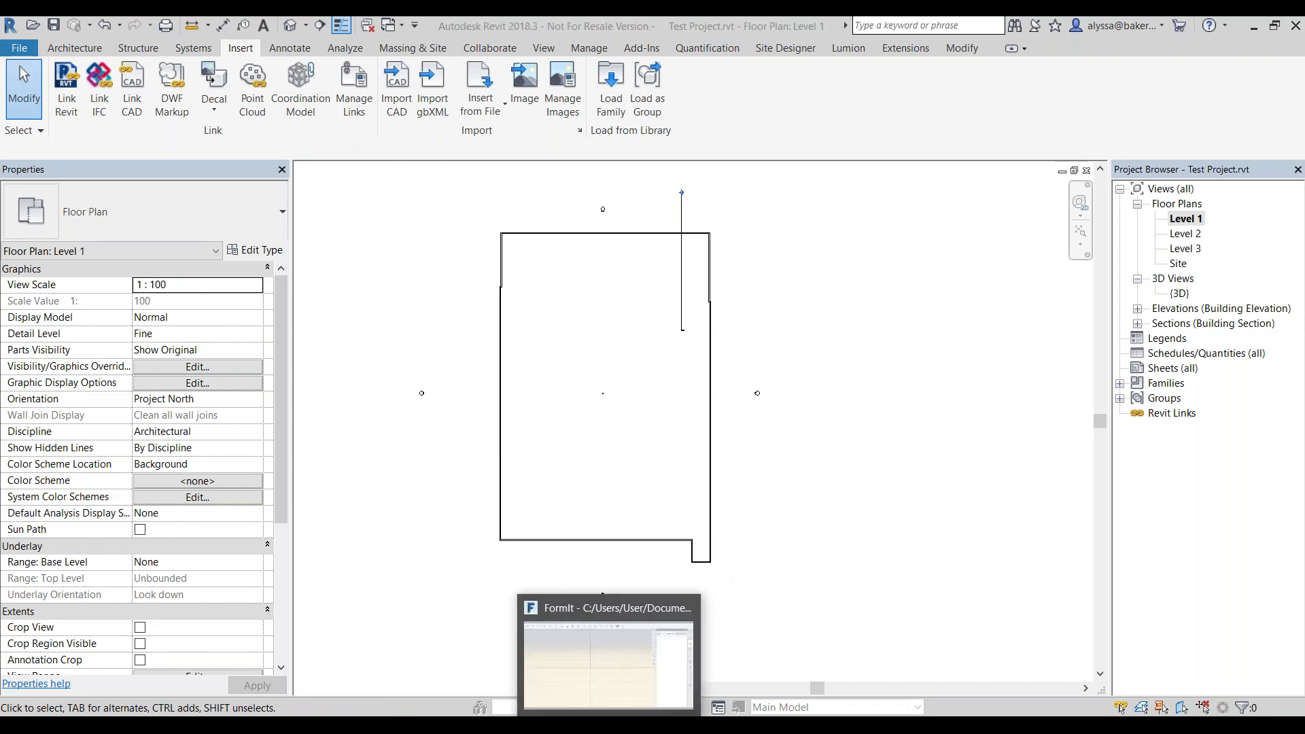
Switch to FormIt, start importing a 3D model into Bracket.axm, and check the supported file formats.
left_click(610, 724)
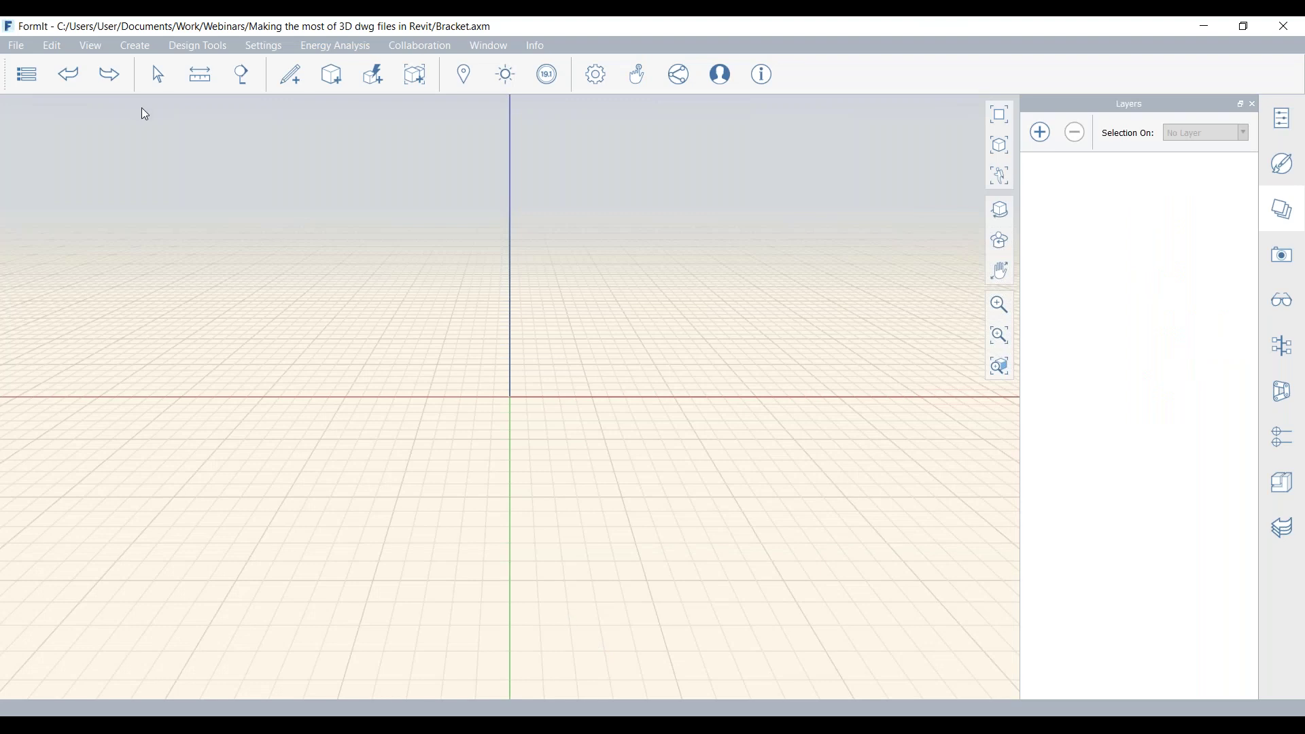
left_click(15, 48)
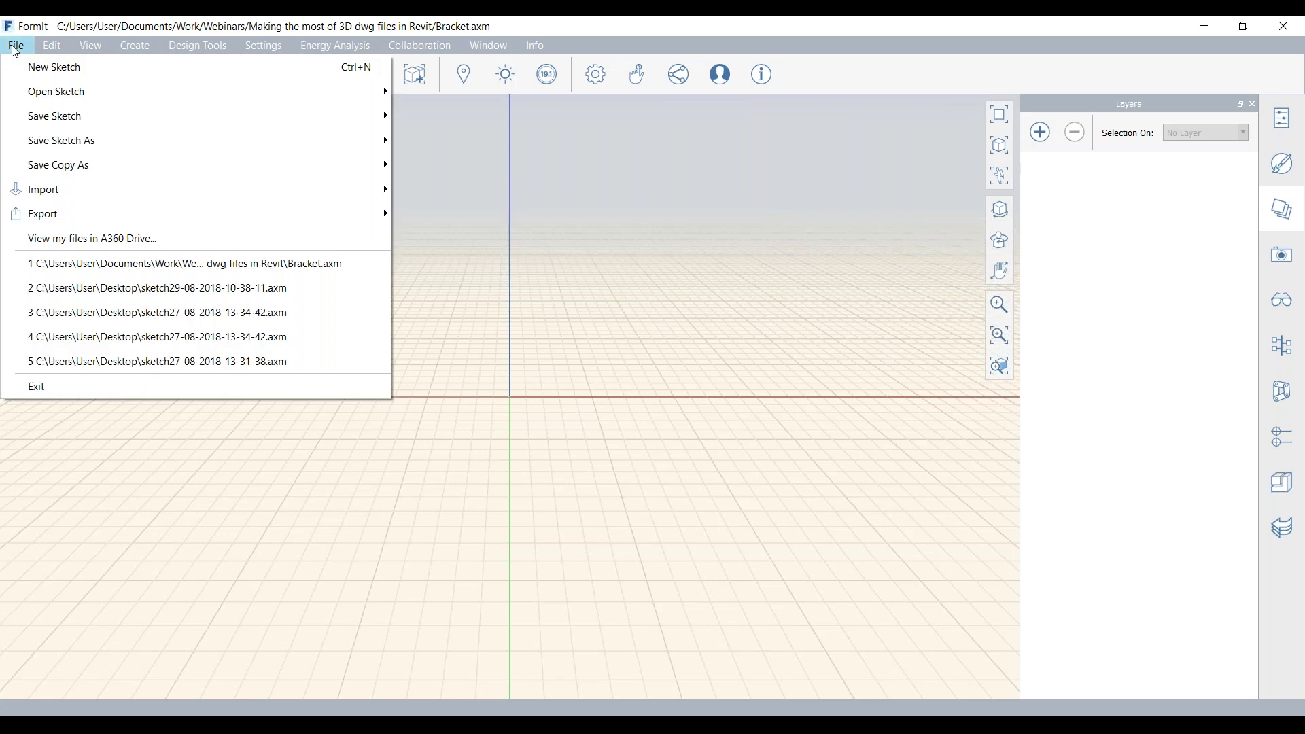
mouse_move(300, 198)
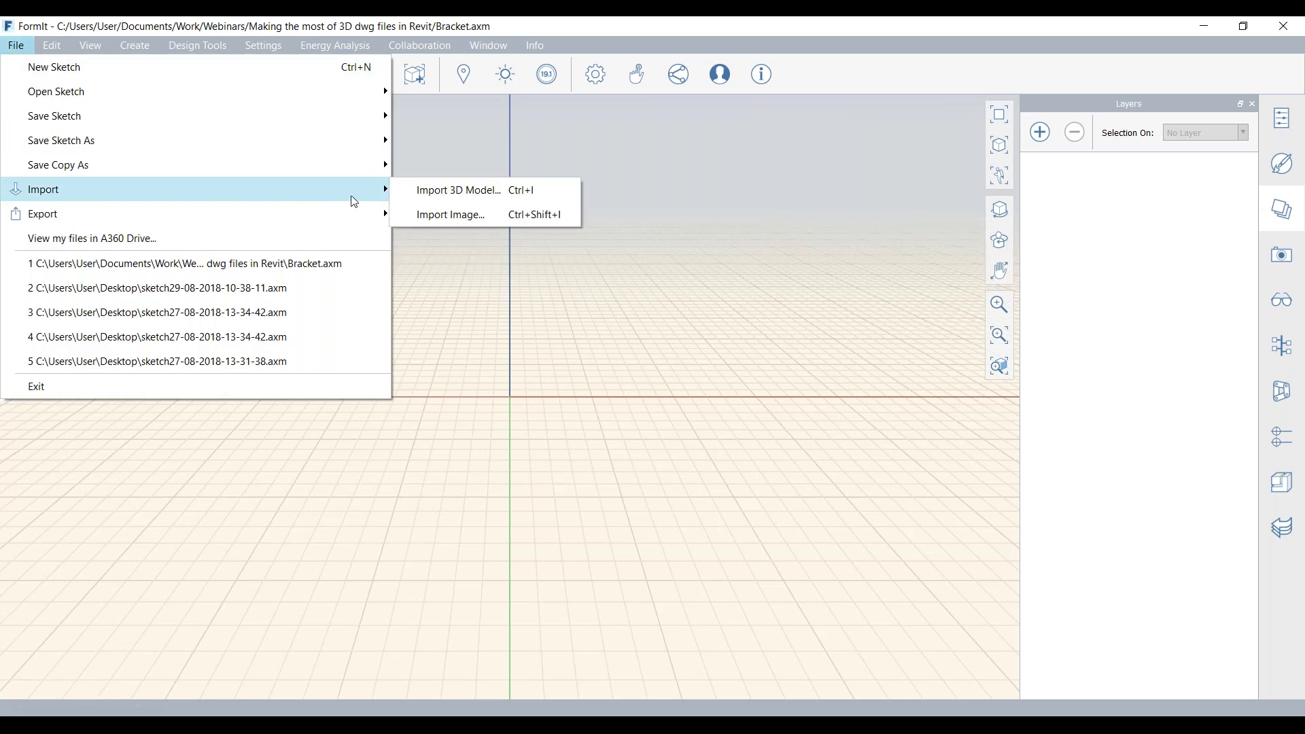
left_click(484, 196)
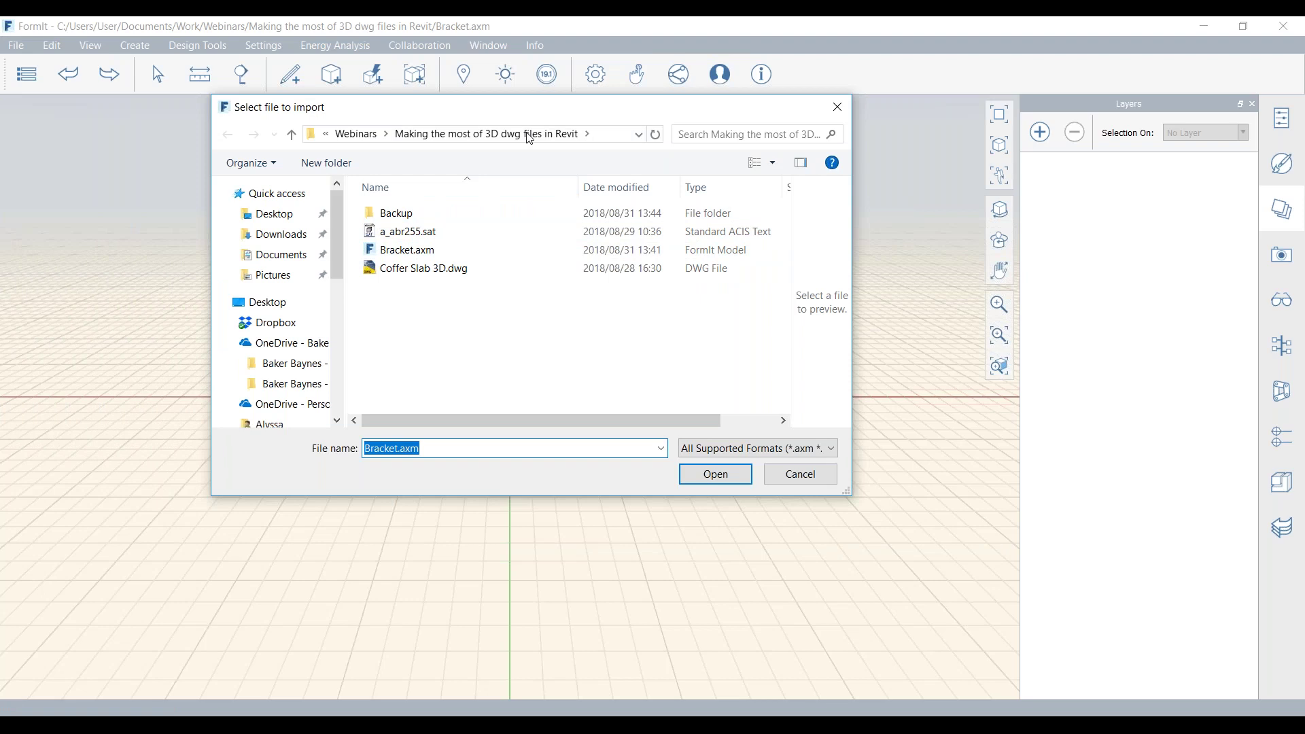
left_click(437, 298)
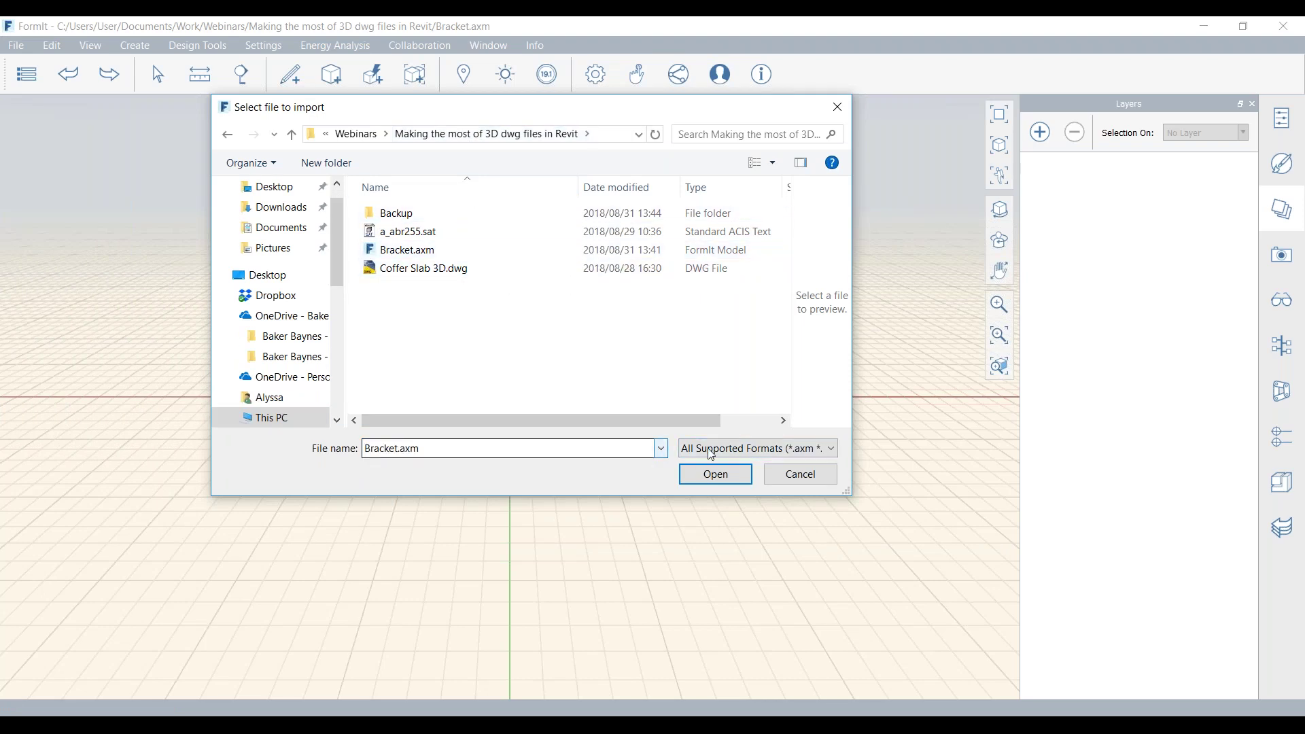
left_click(824, 450)
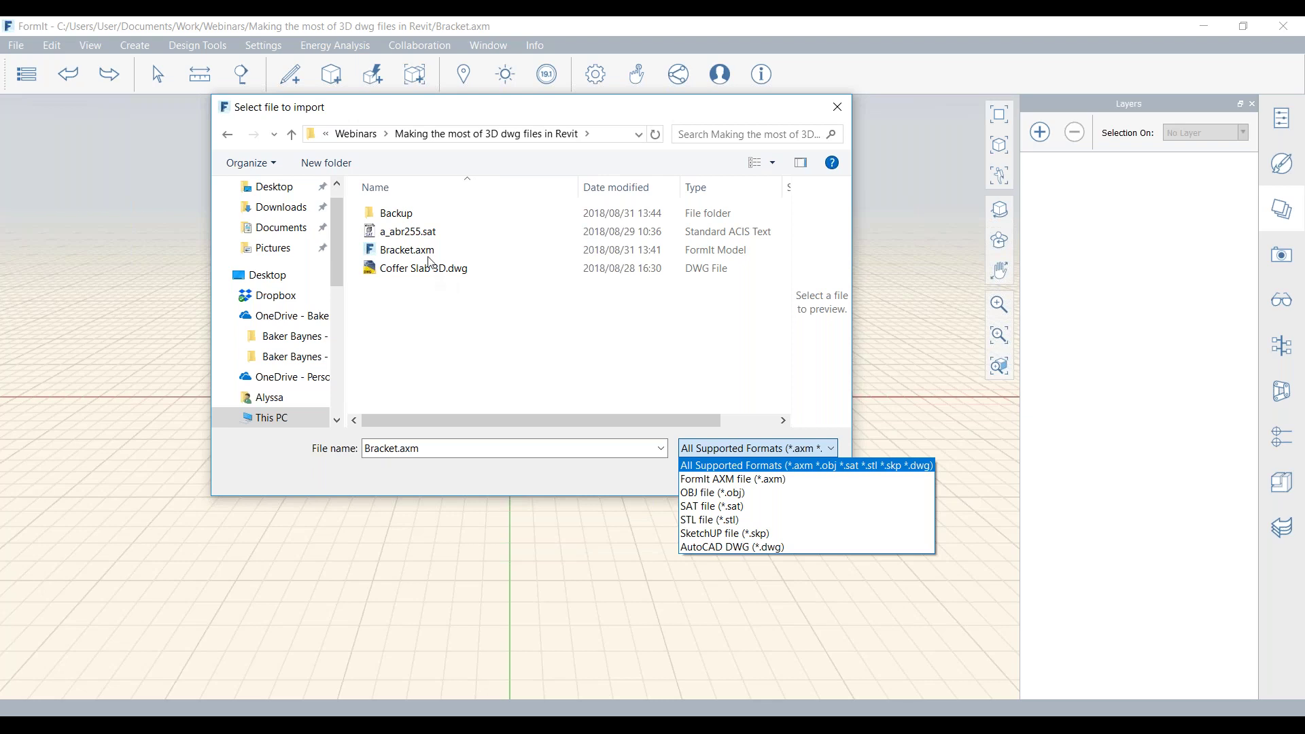
Import a_abr255.sat into the FormIt sketch and select the imported bracket.
left_click(414, 233)
left_click(411, 233)
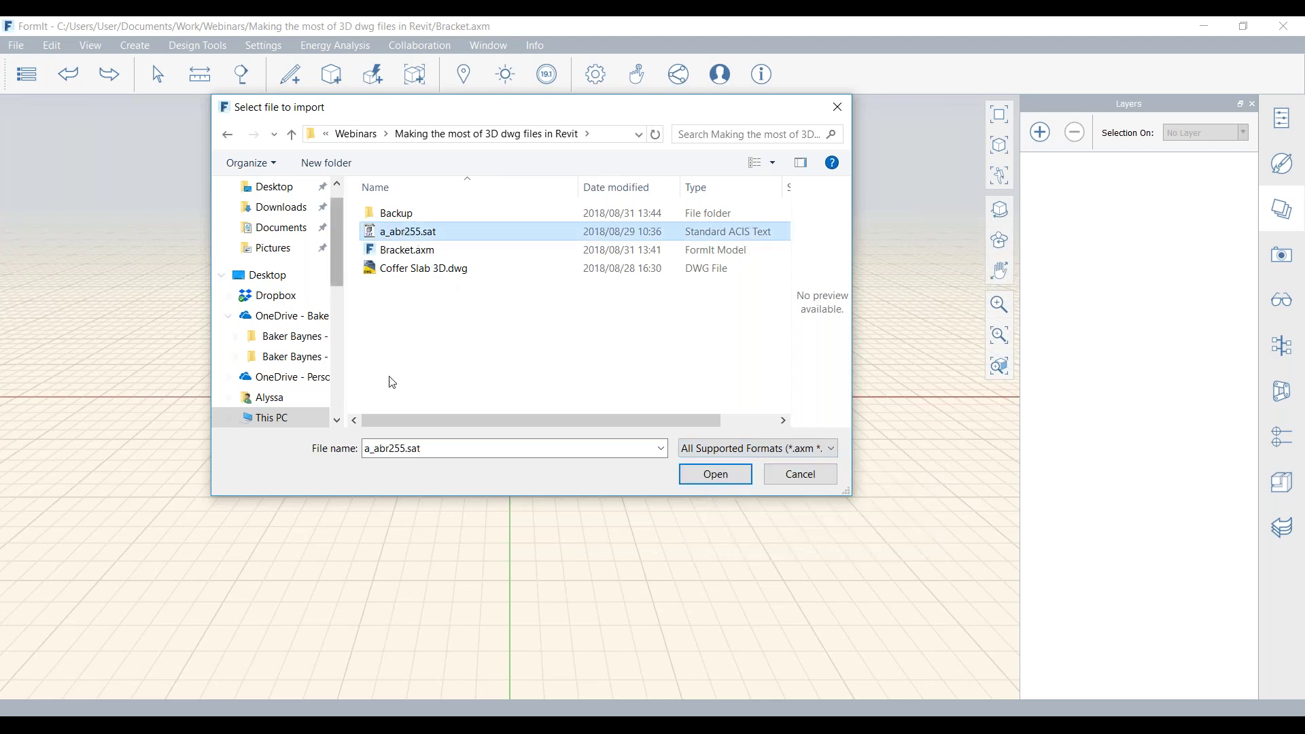
left_click(714, 474)
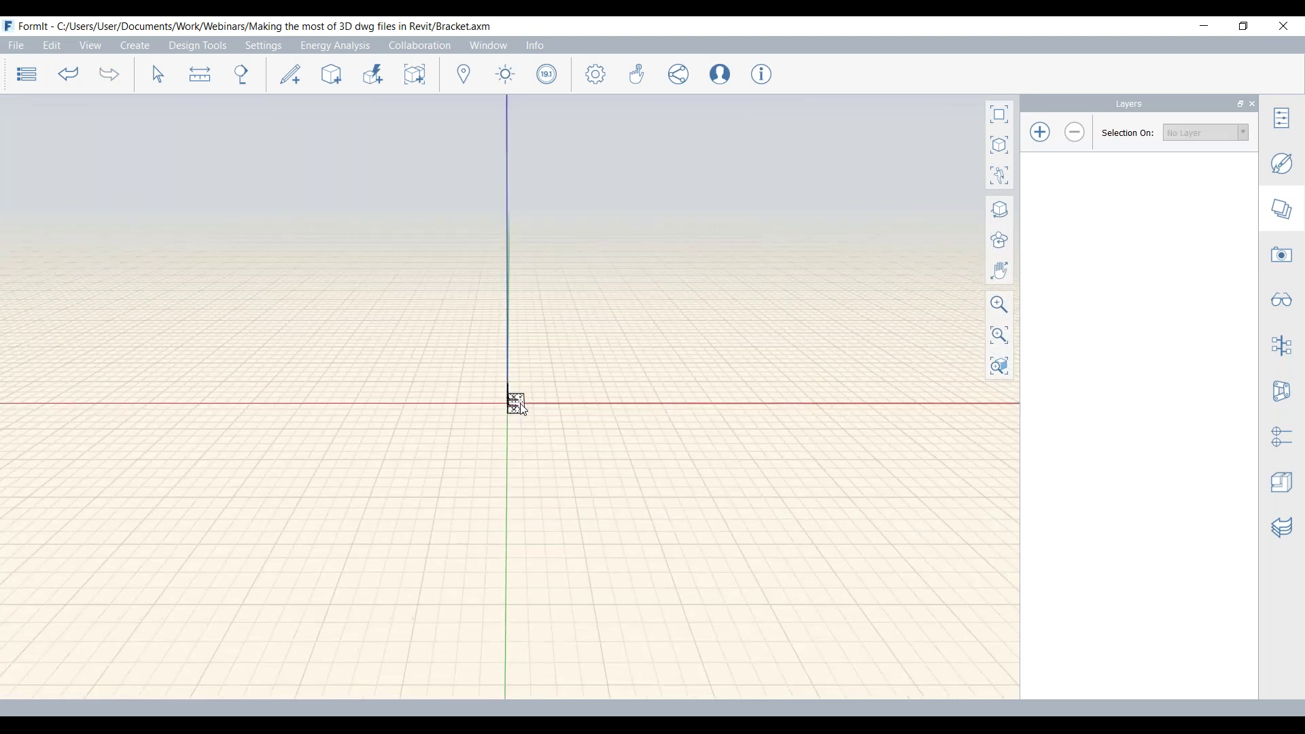
scroll(520, 404, "up", 4)
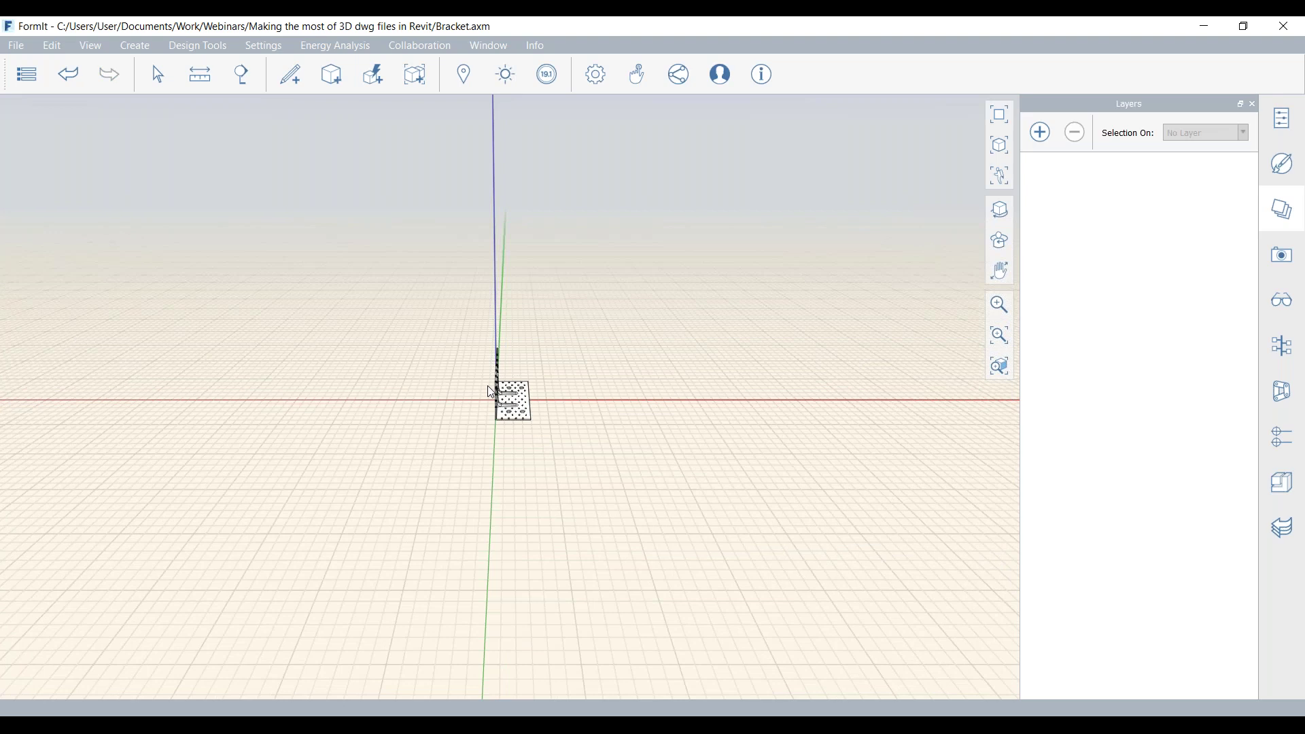
scroll(487, 388, "up", 4)
left_click(705, 453)
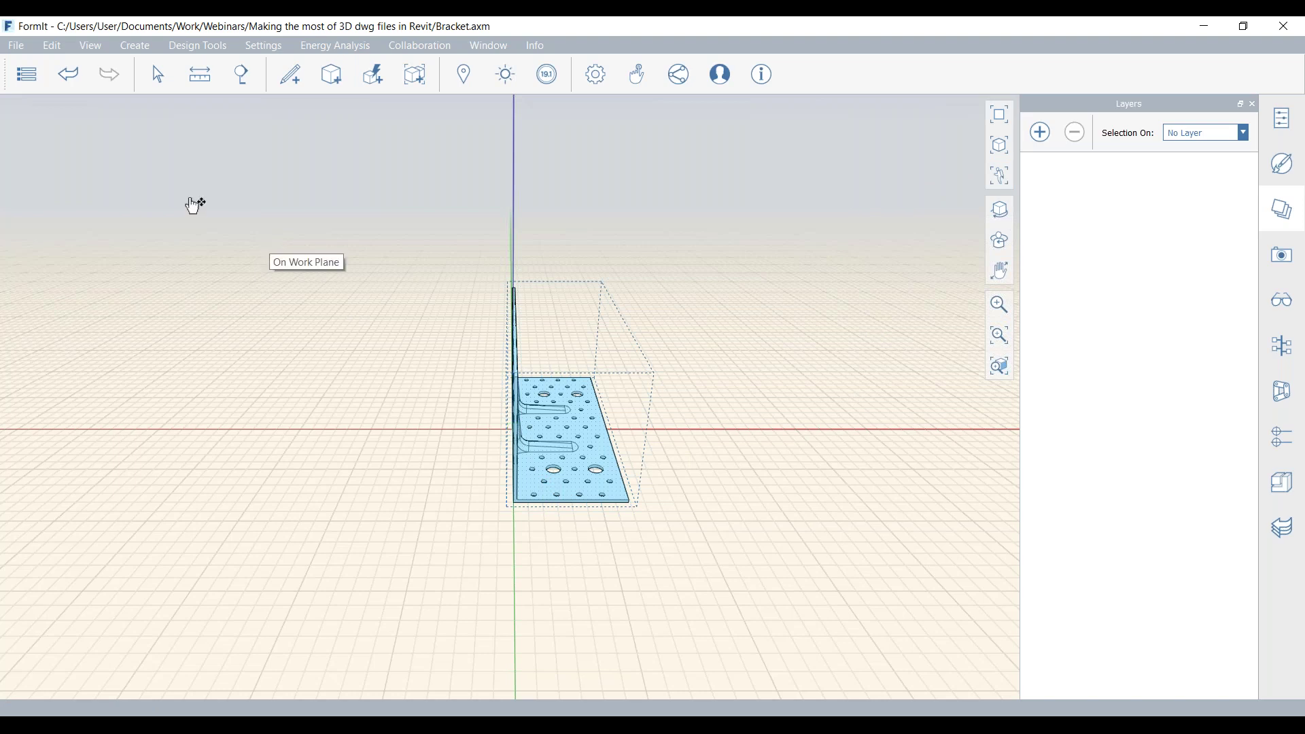
Save the sketch locally as Bracket.axm, replacing the existing file.
left_click(27, 49)
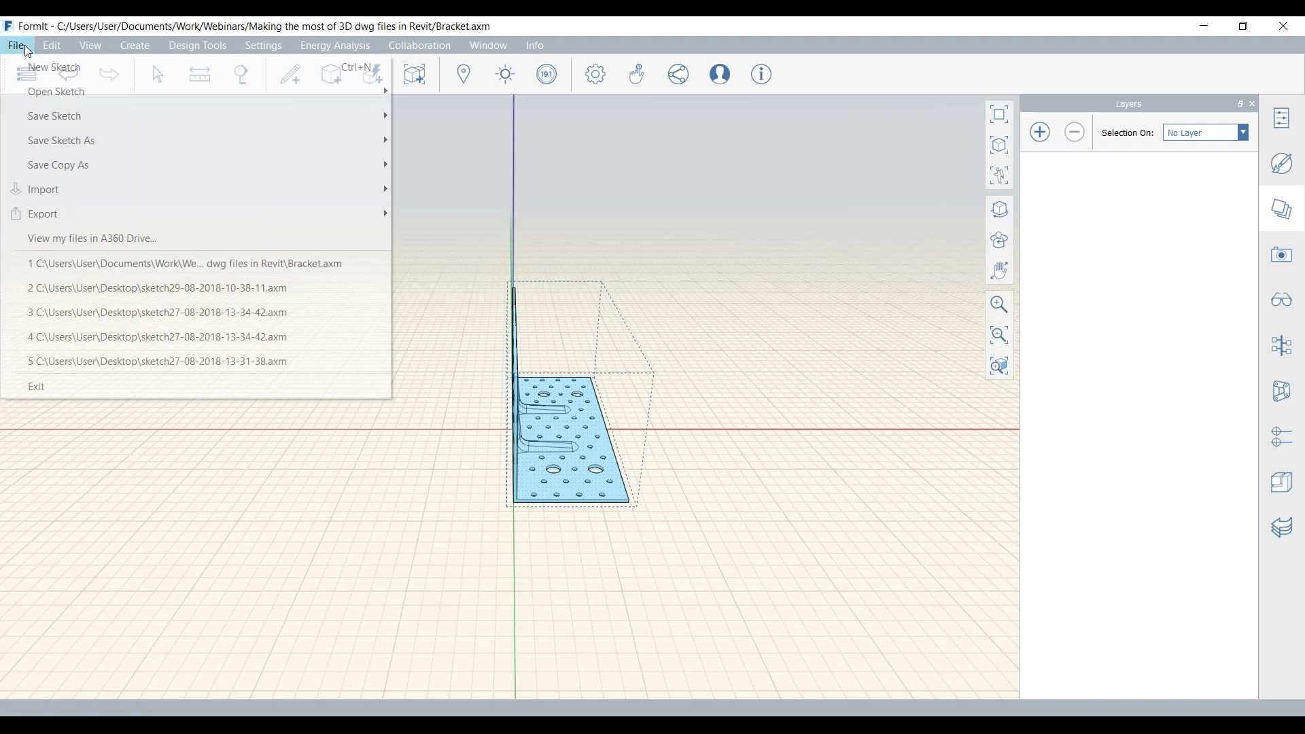
mouse_move(91, 151)
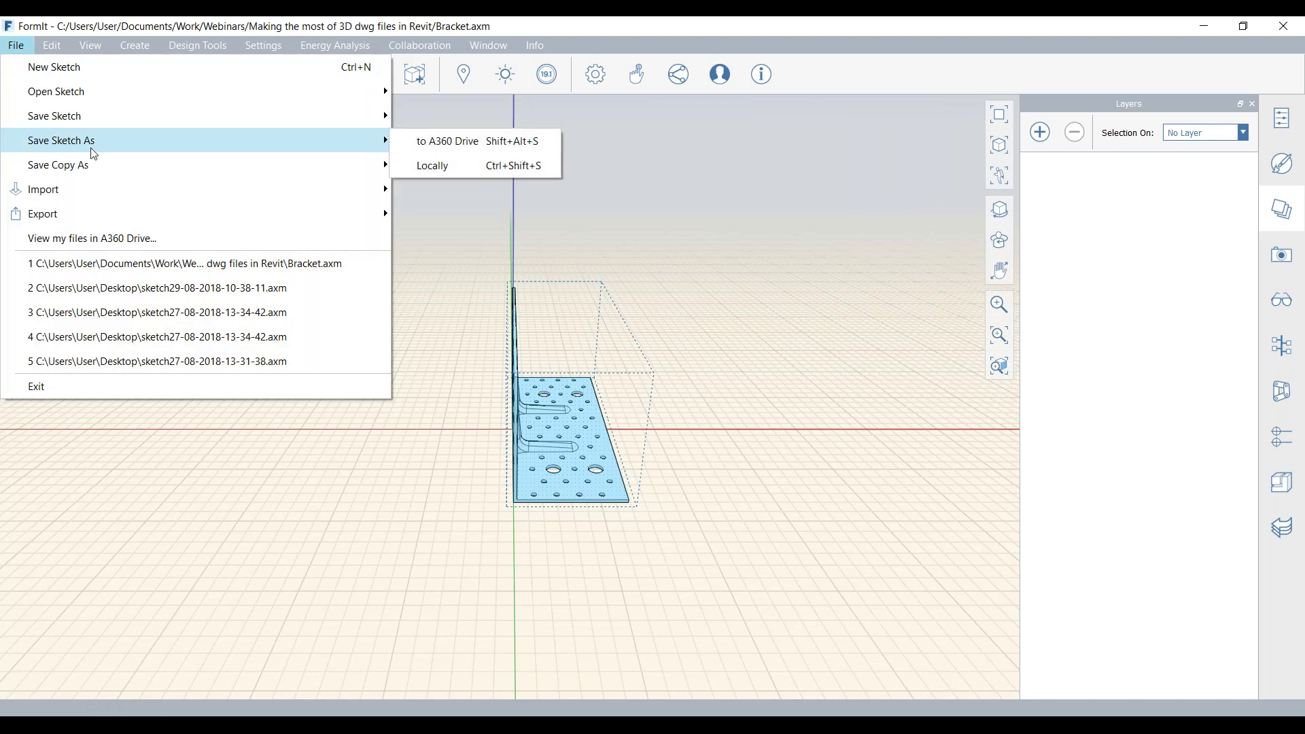
left_click(416, 165)
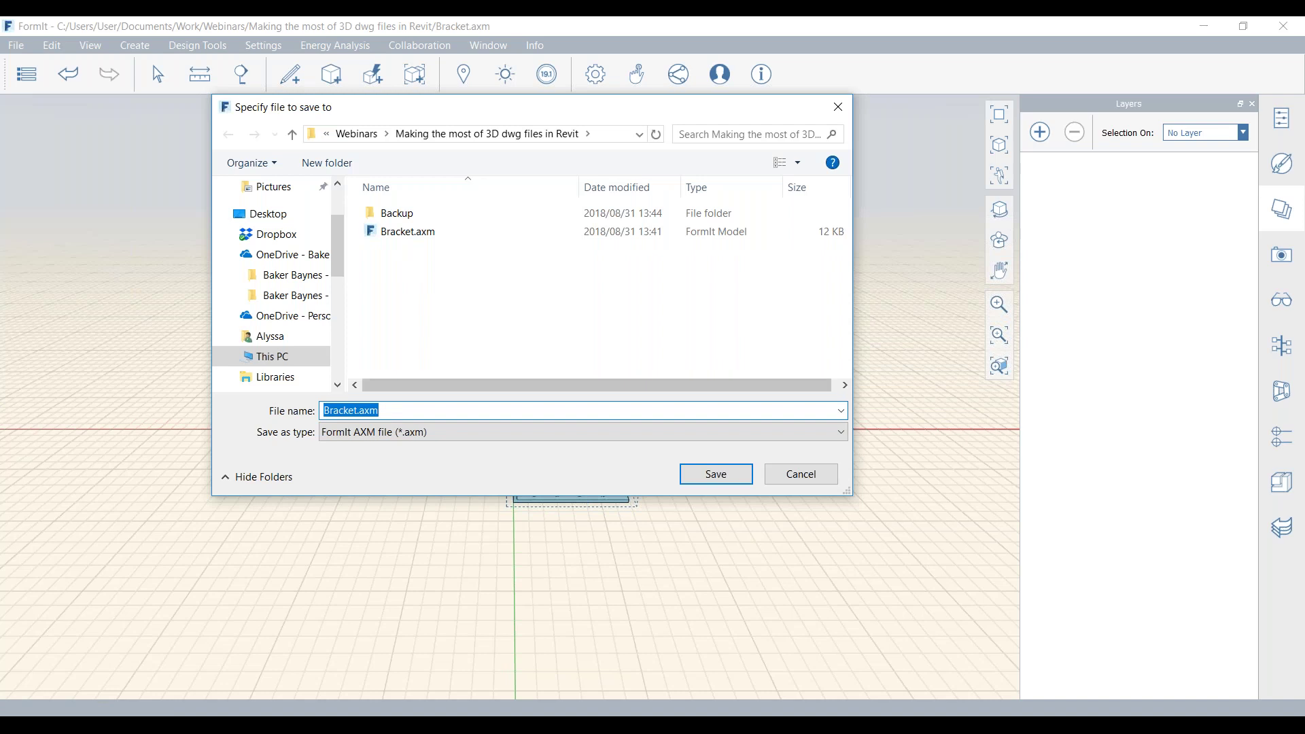
left_click_drag(393, 411, 361, 413)
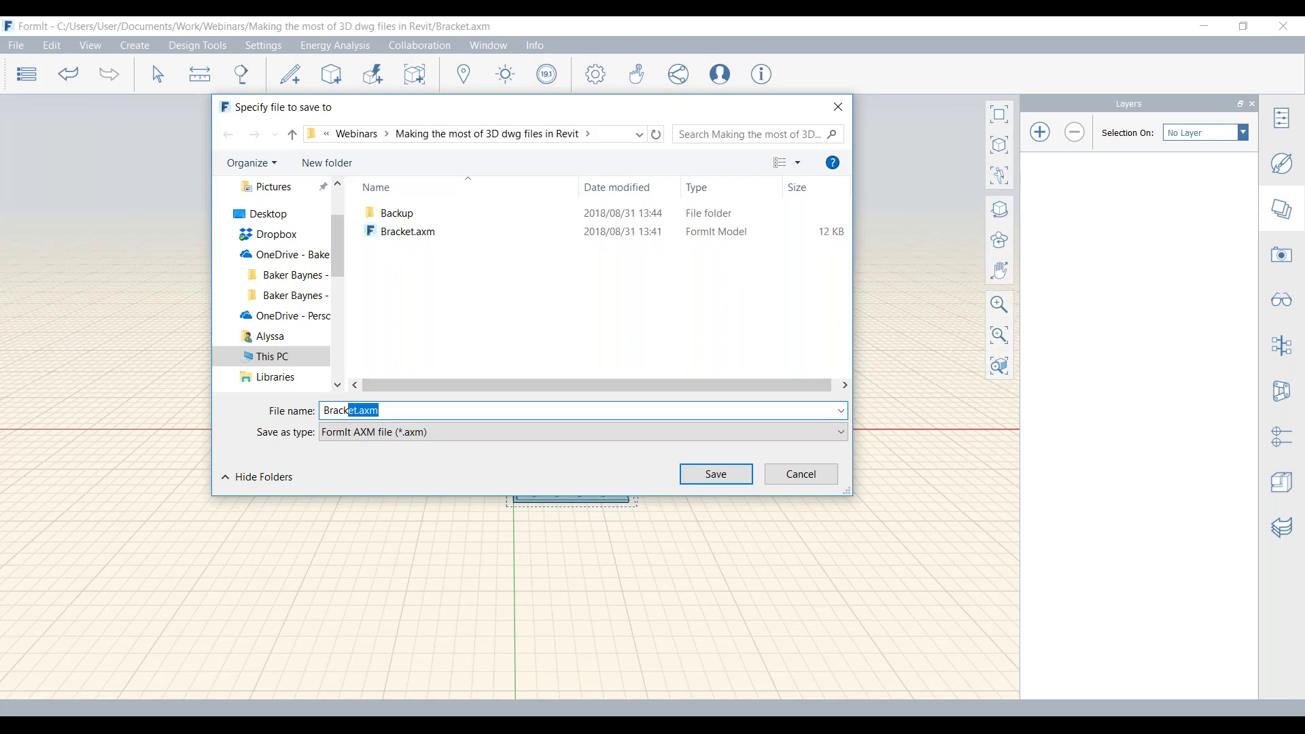
left_click(718, 478)
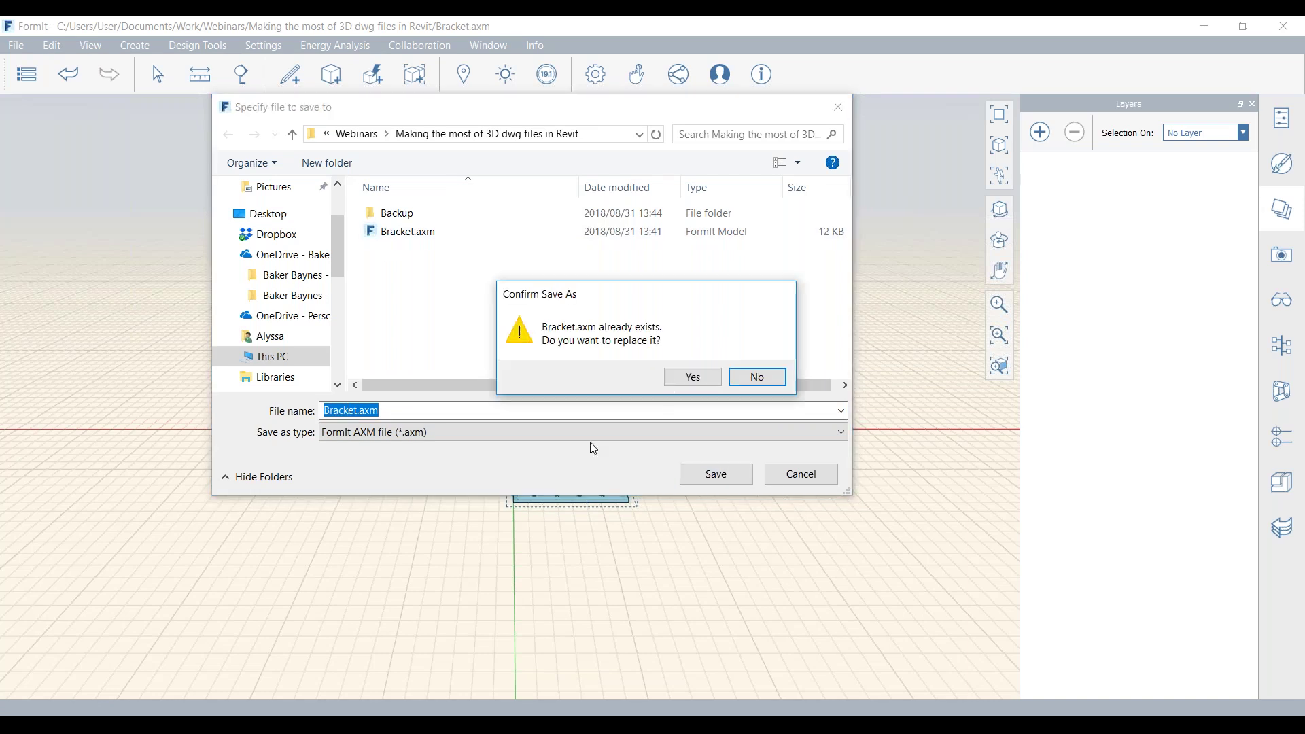
left_click(678, 385)
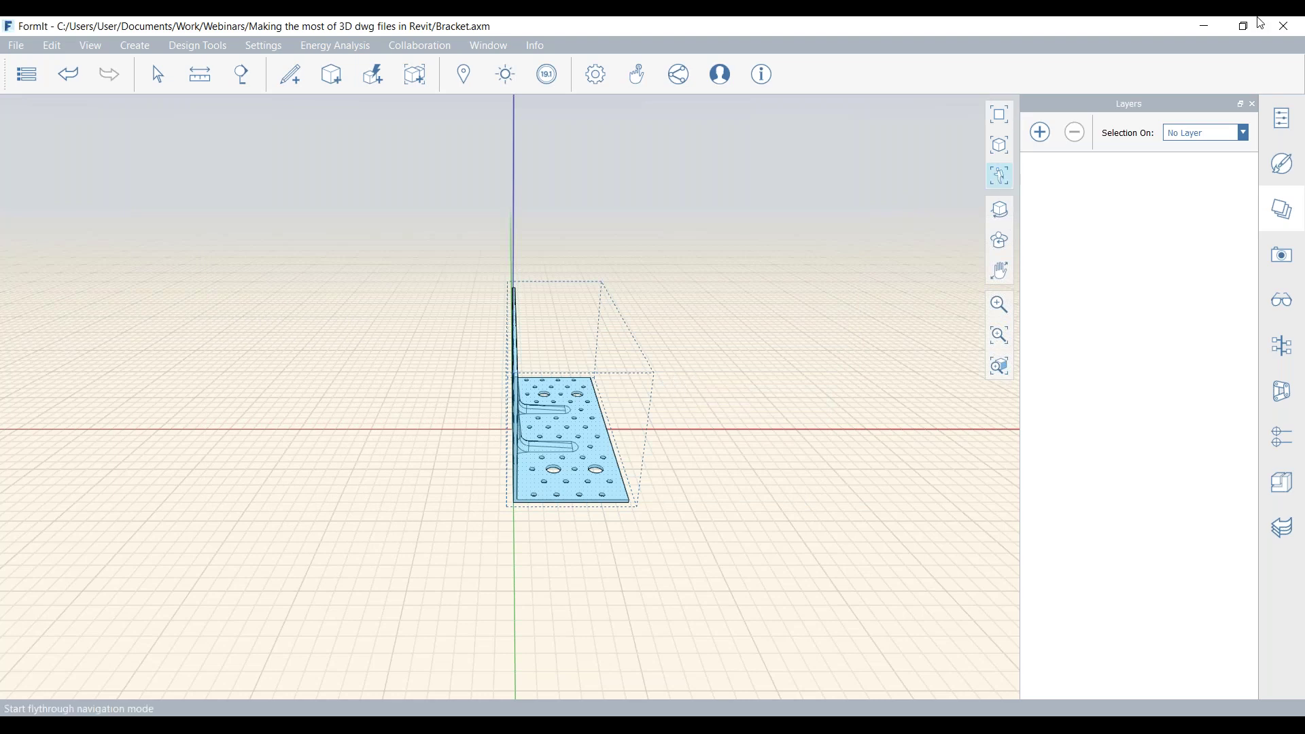
Return to Revit and use Import FormIt to RVT to bring in Bracket.axm from the "Making the most of 3D dwg files in Revit" folder.
left_click(642, 724)
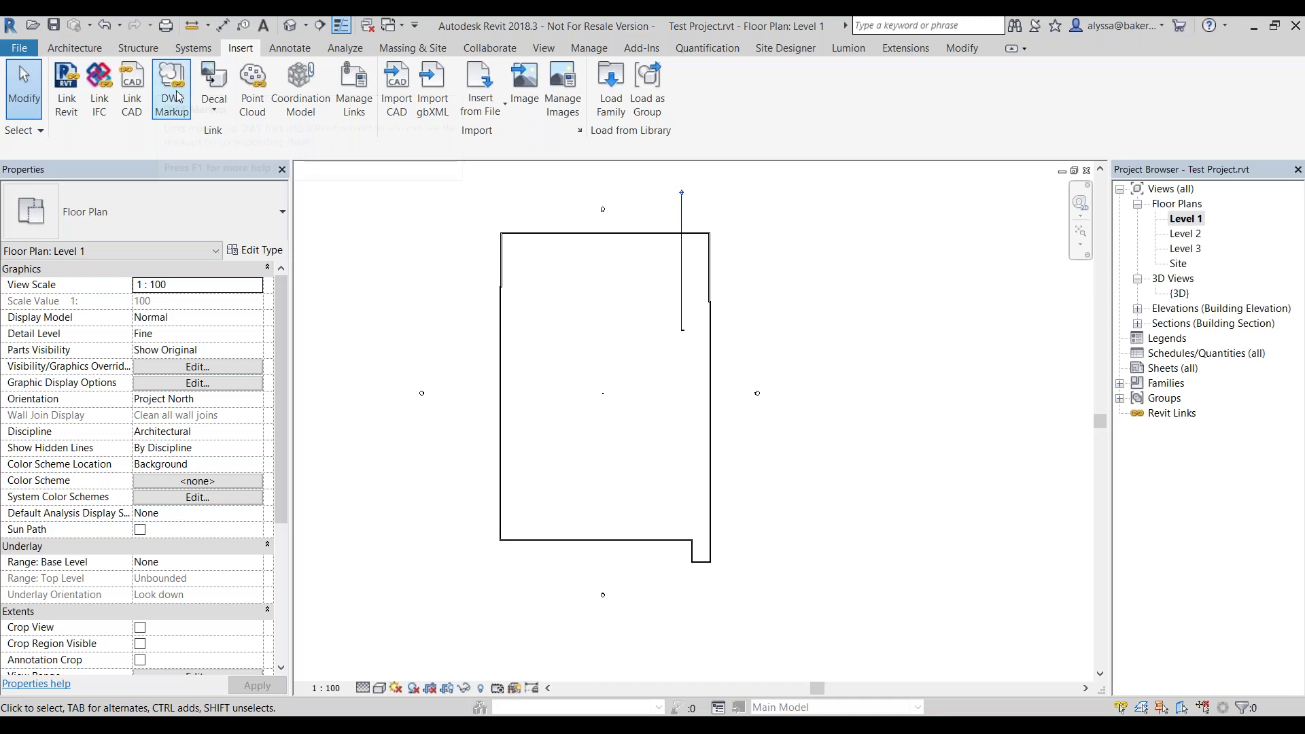
left_click(654, 48)
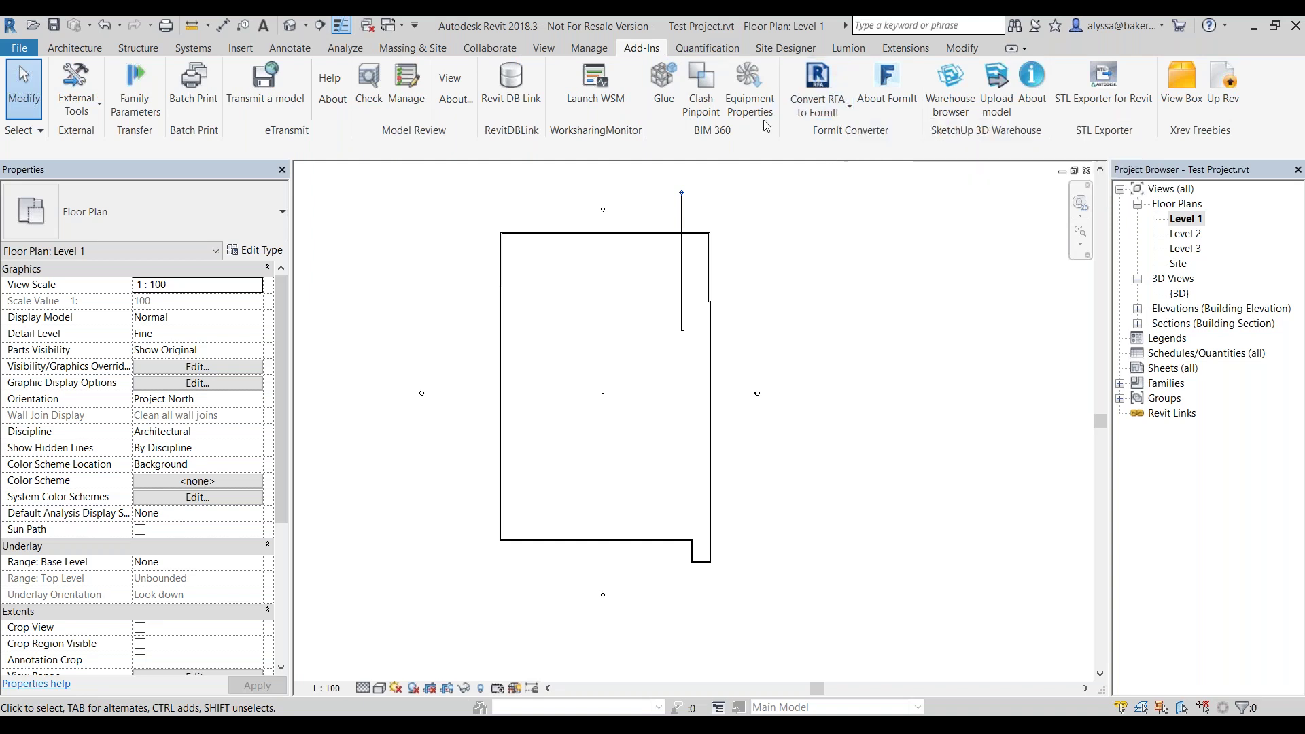
left_click(843, 113)
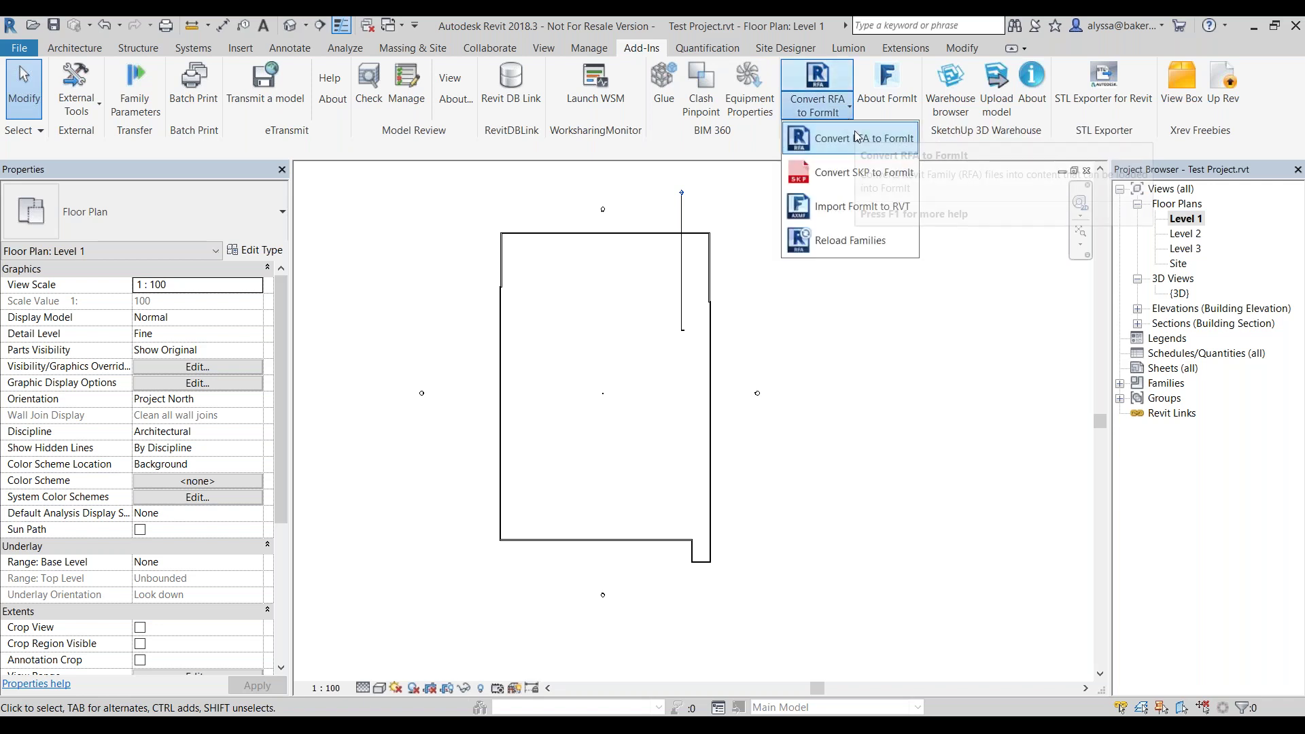
left_click(908, 208)
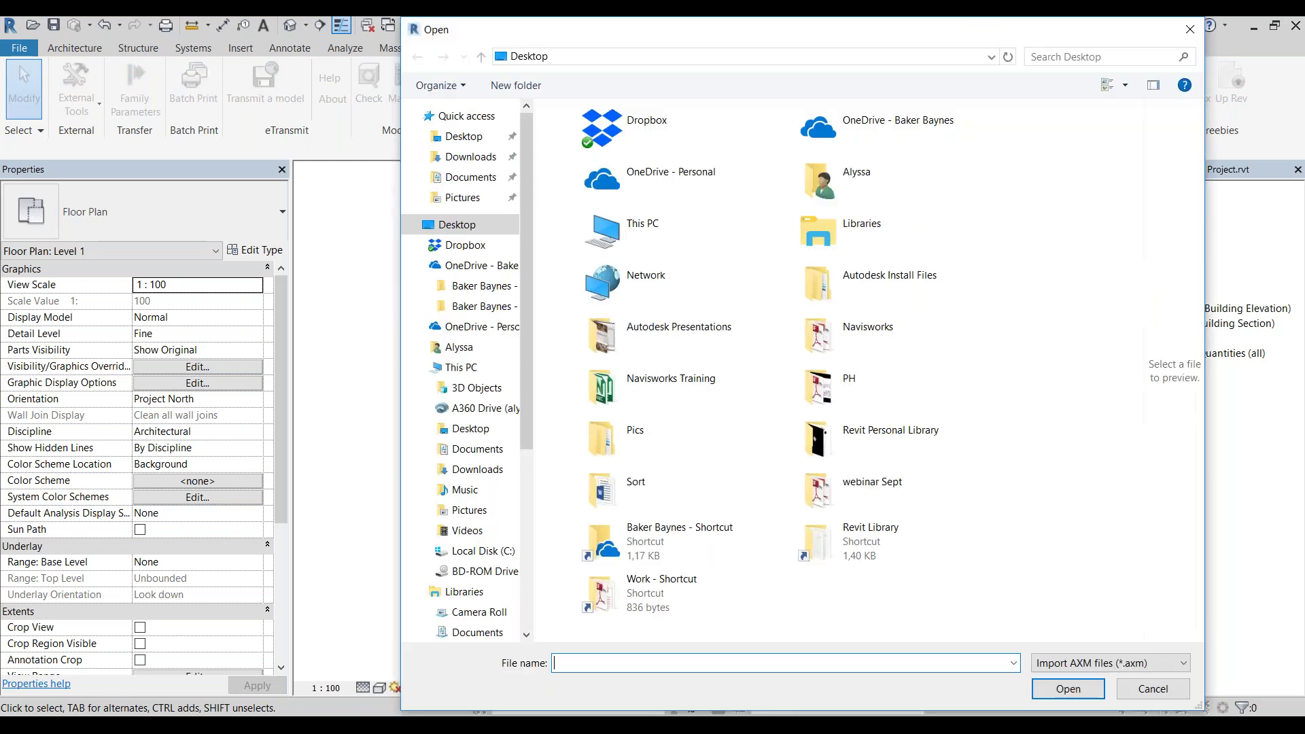
left_click(443, 158)
left_click(460, 178)
double_click(595, 375)
left_click(609, 359)
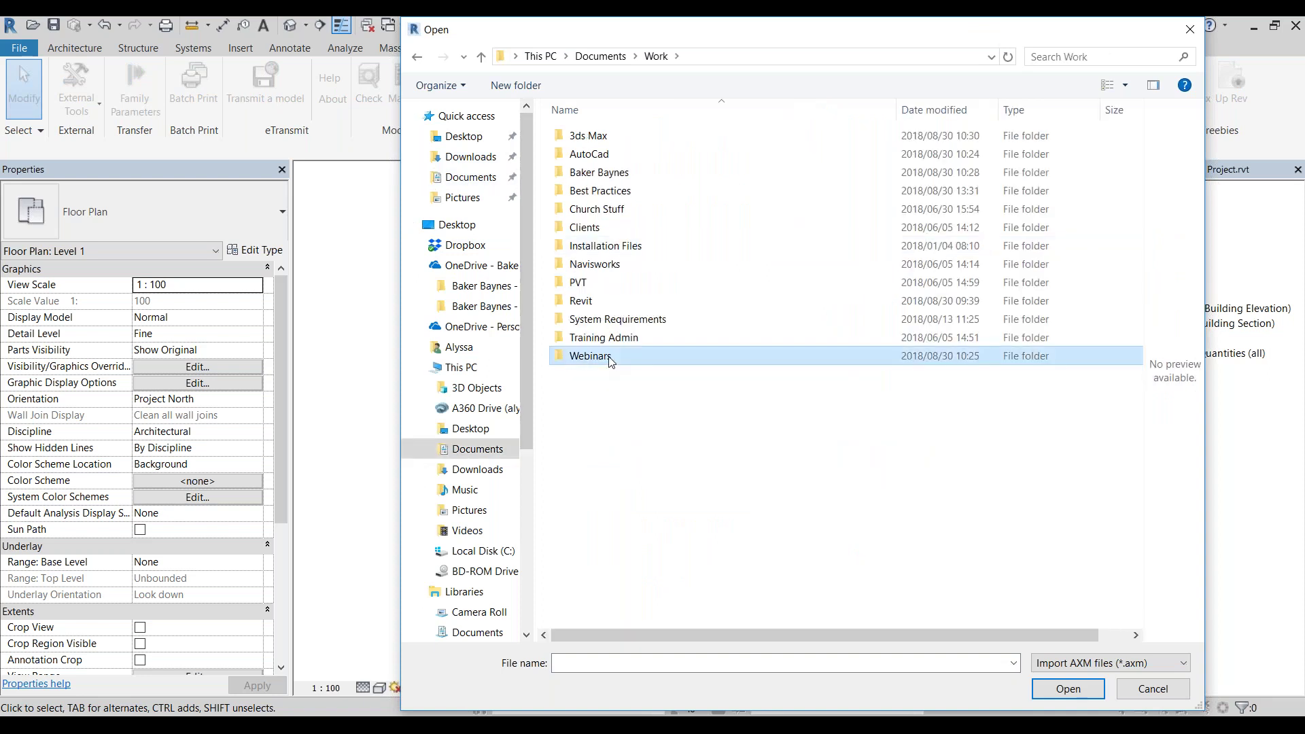
double_click(610, 359)
double_click(609, 172)
left_click(610, 155)
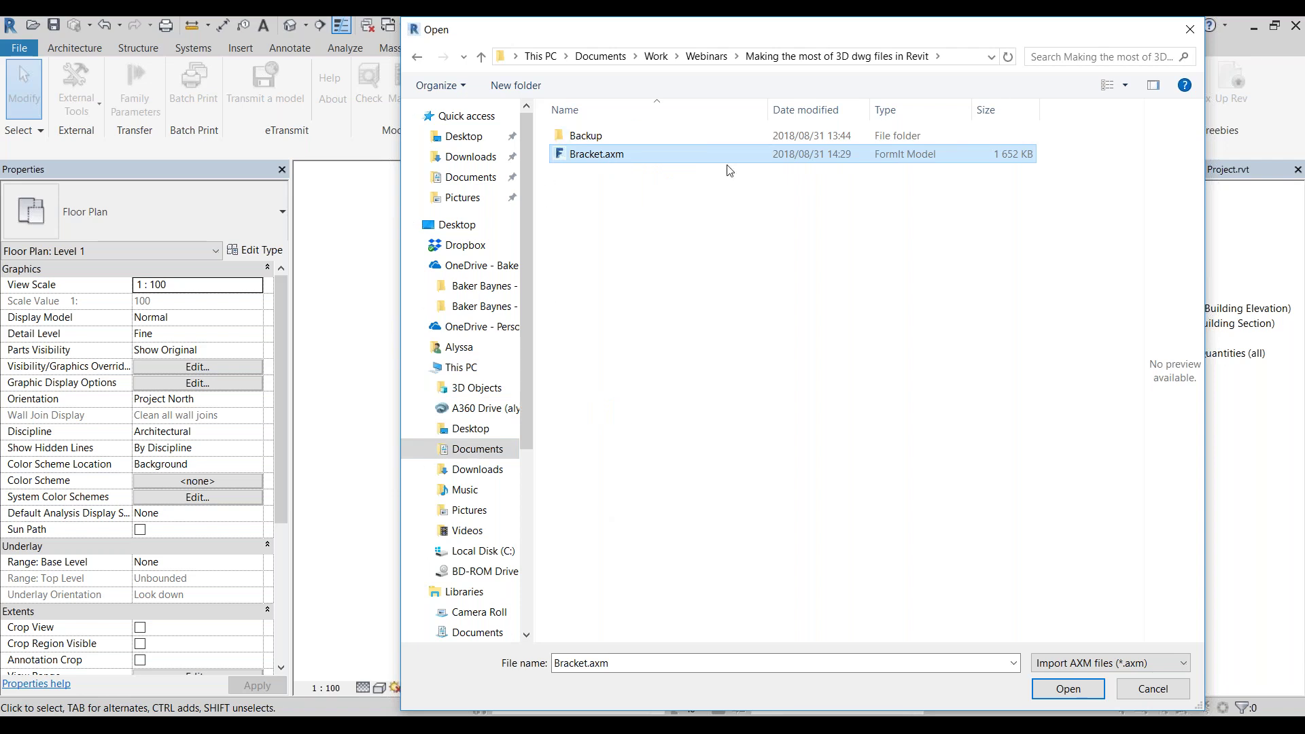
left_click(1076, 691)
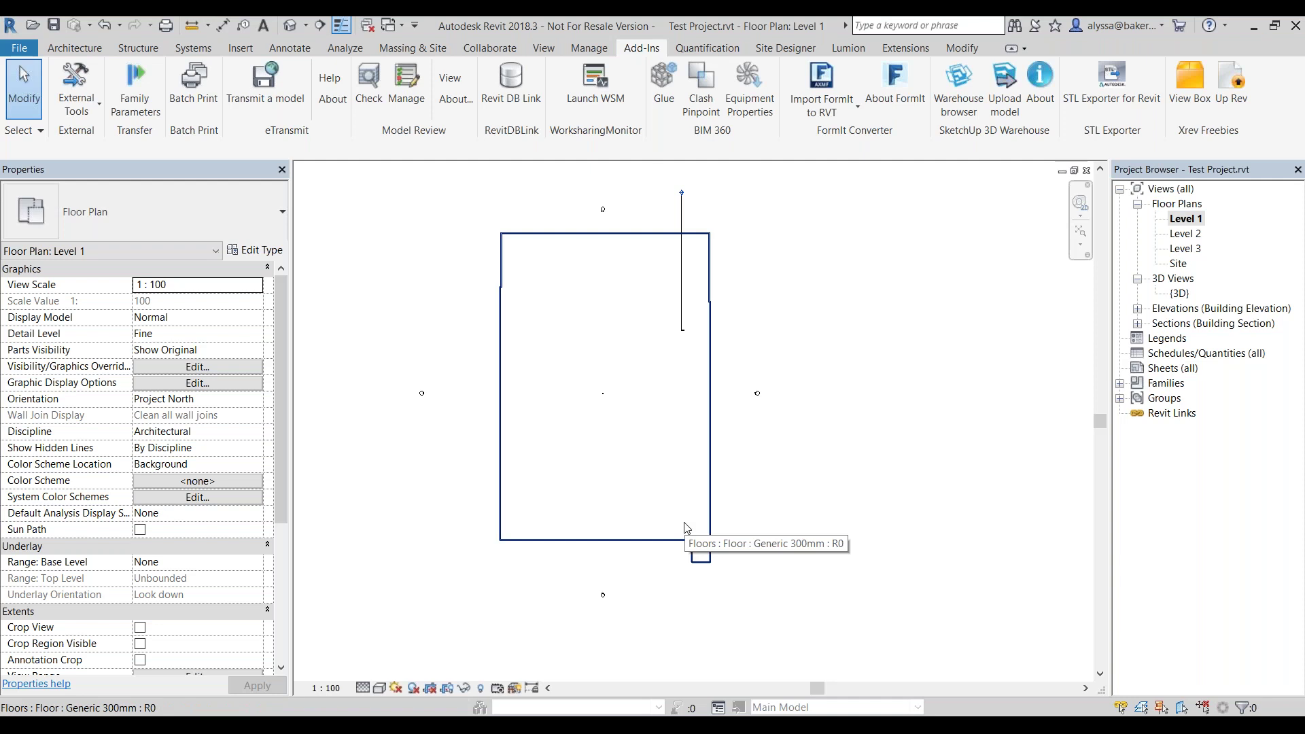
Find the imported bracket mass in the Level 1 plan and look through its available family types.
scroll(596, 401, "up", 3)
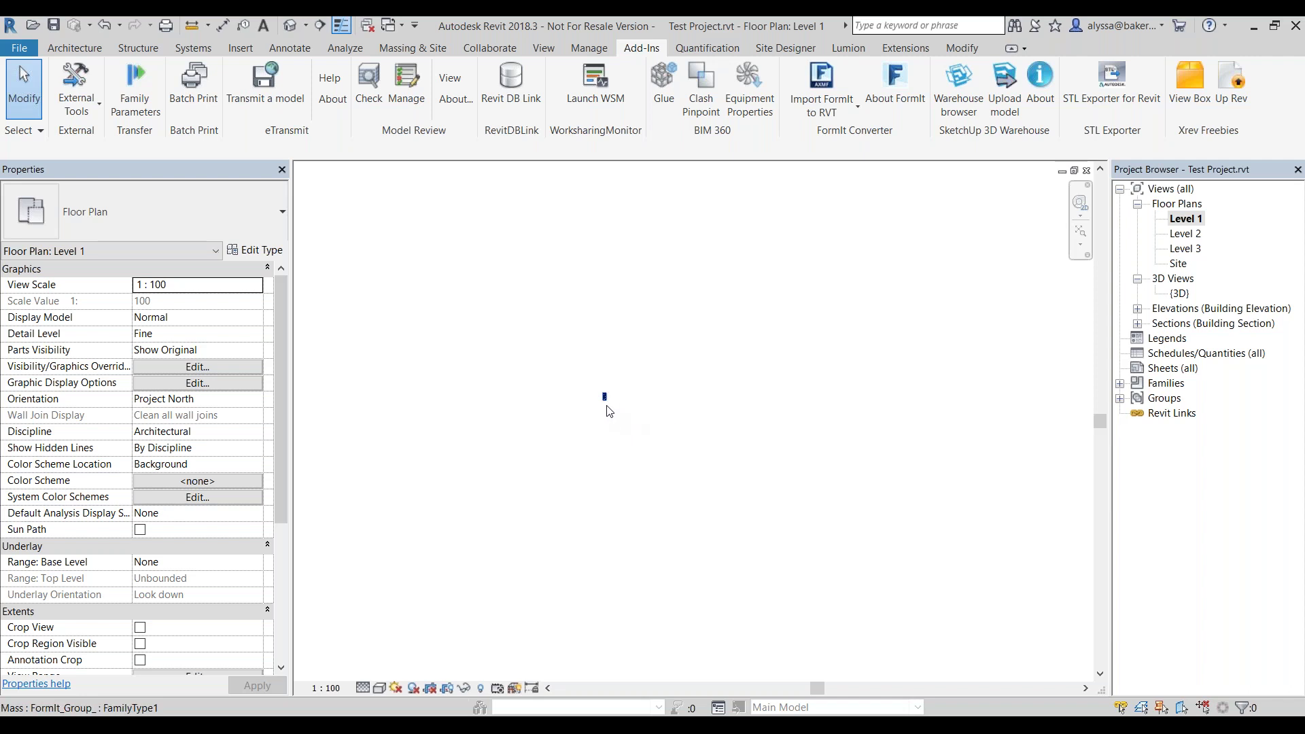
scroll(605, 406, "up", 8)
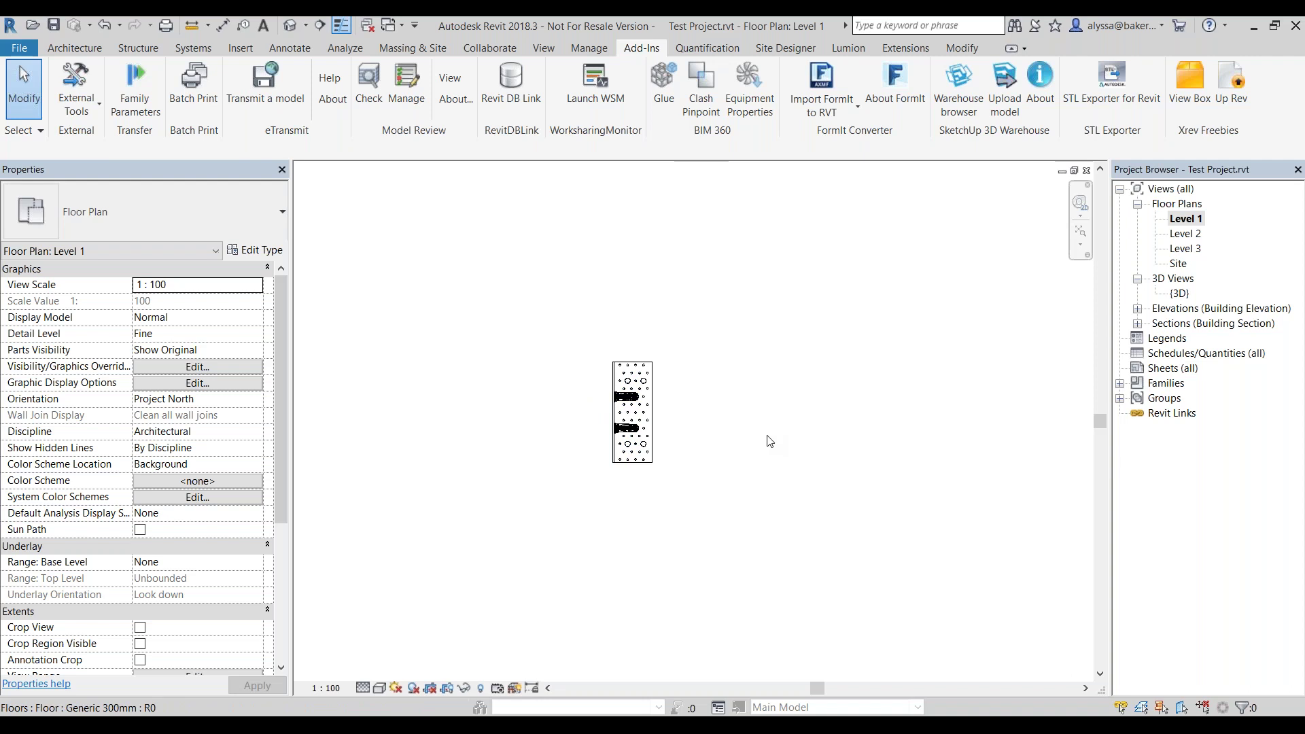
left_click(644, 443)
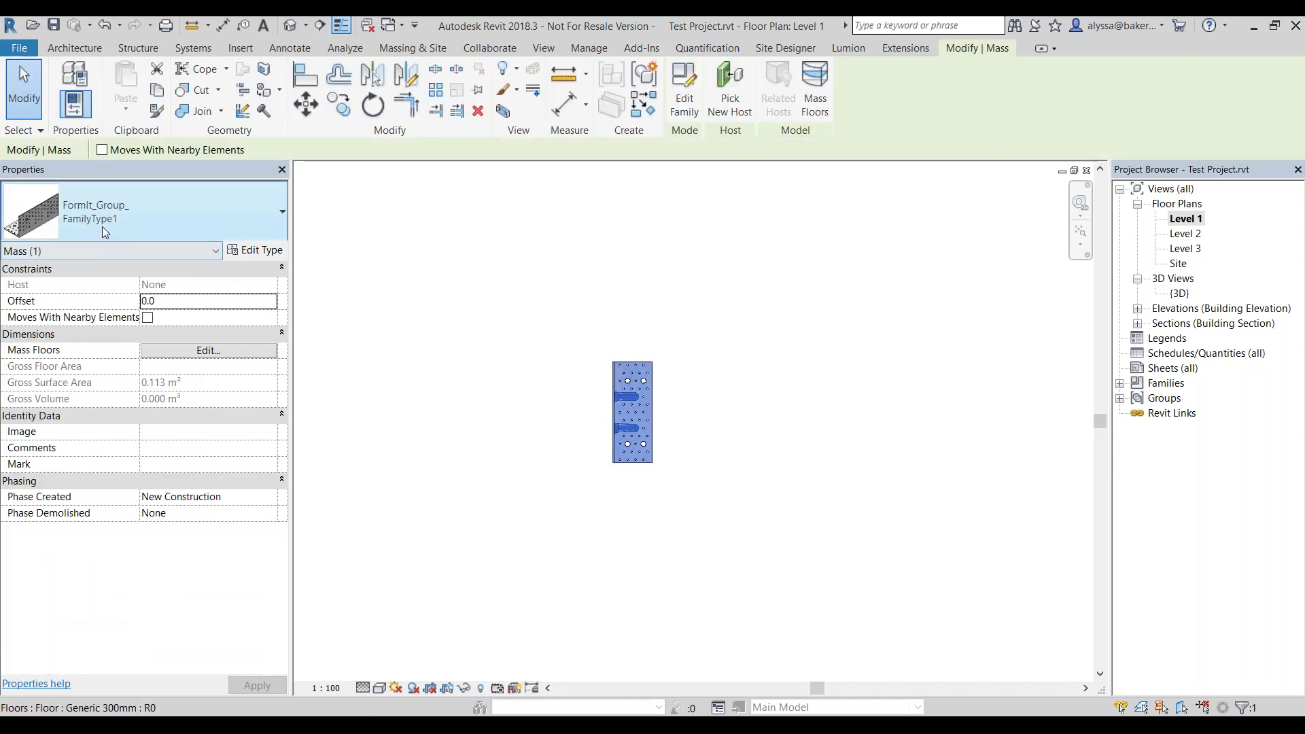
left_click(102, 217)
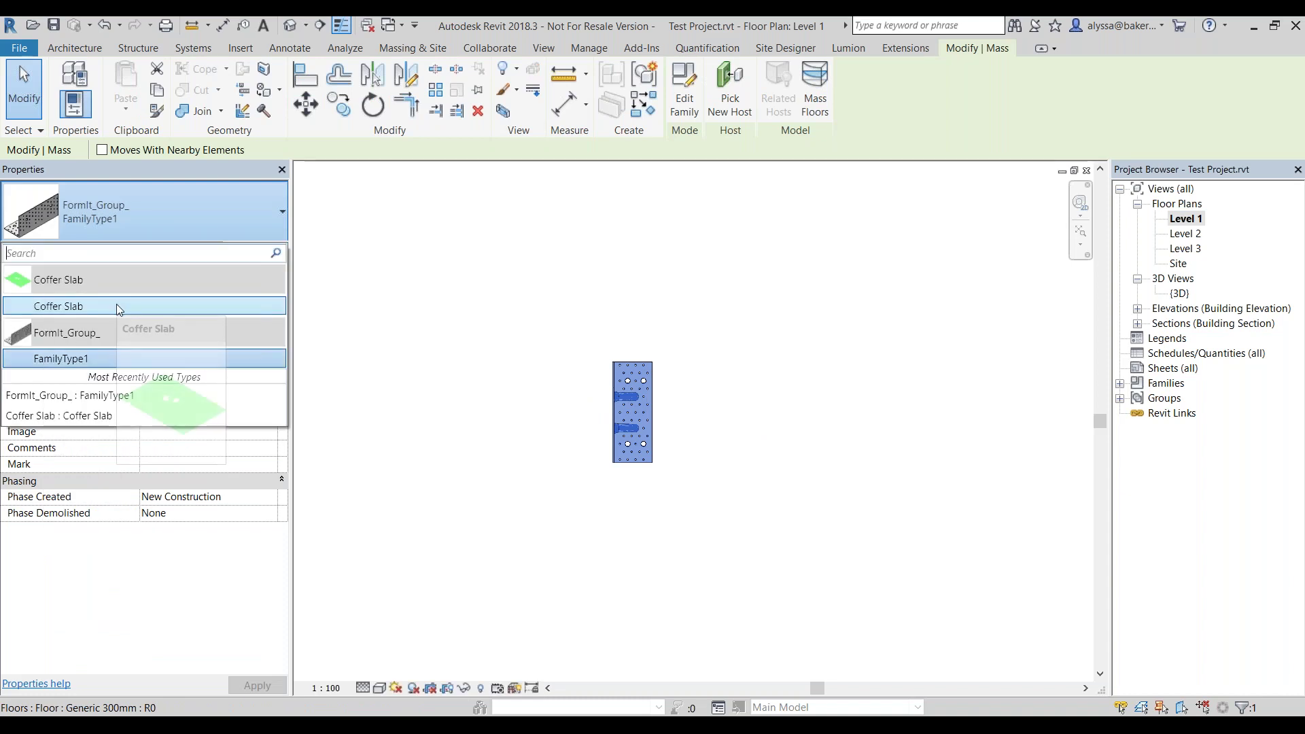
left_click(145, 307)
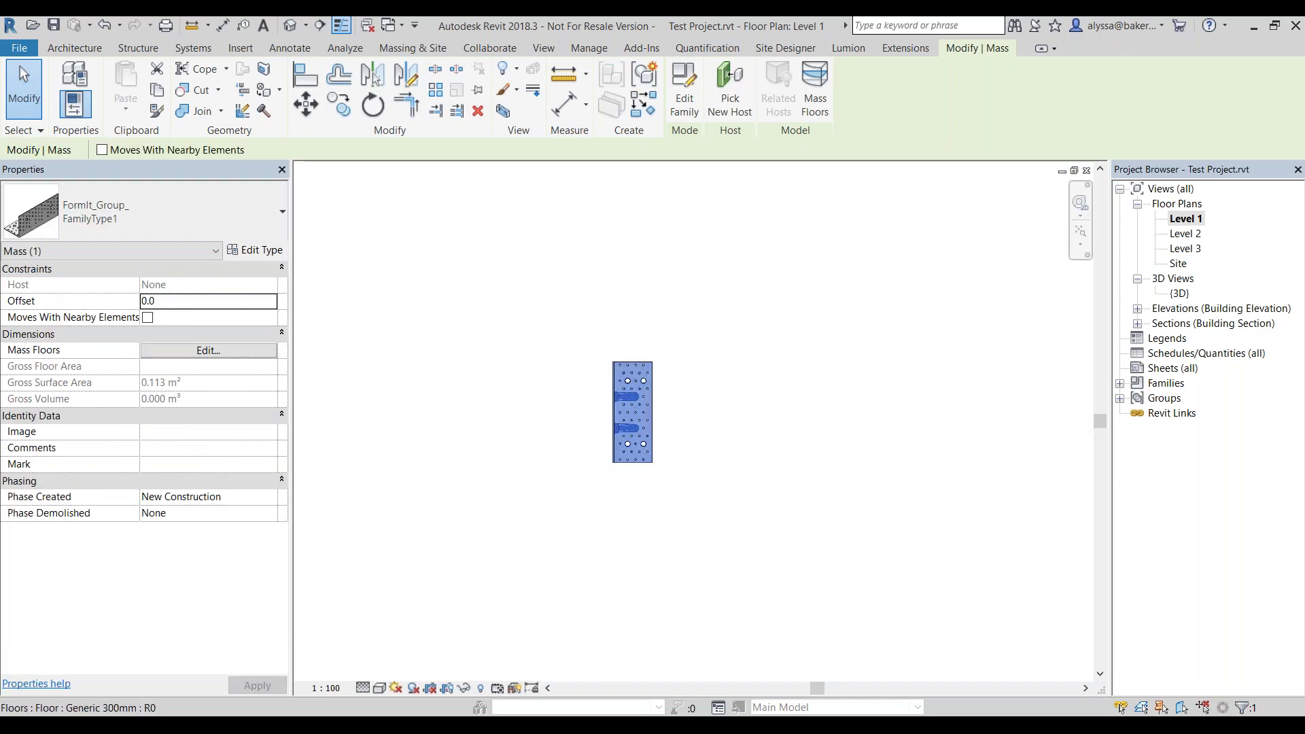
left_click(792, 268)
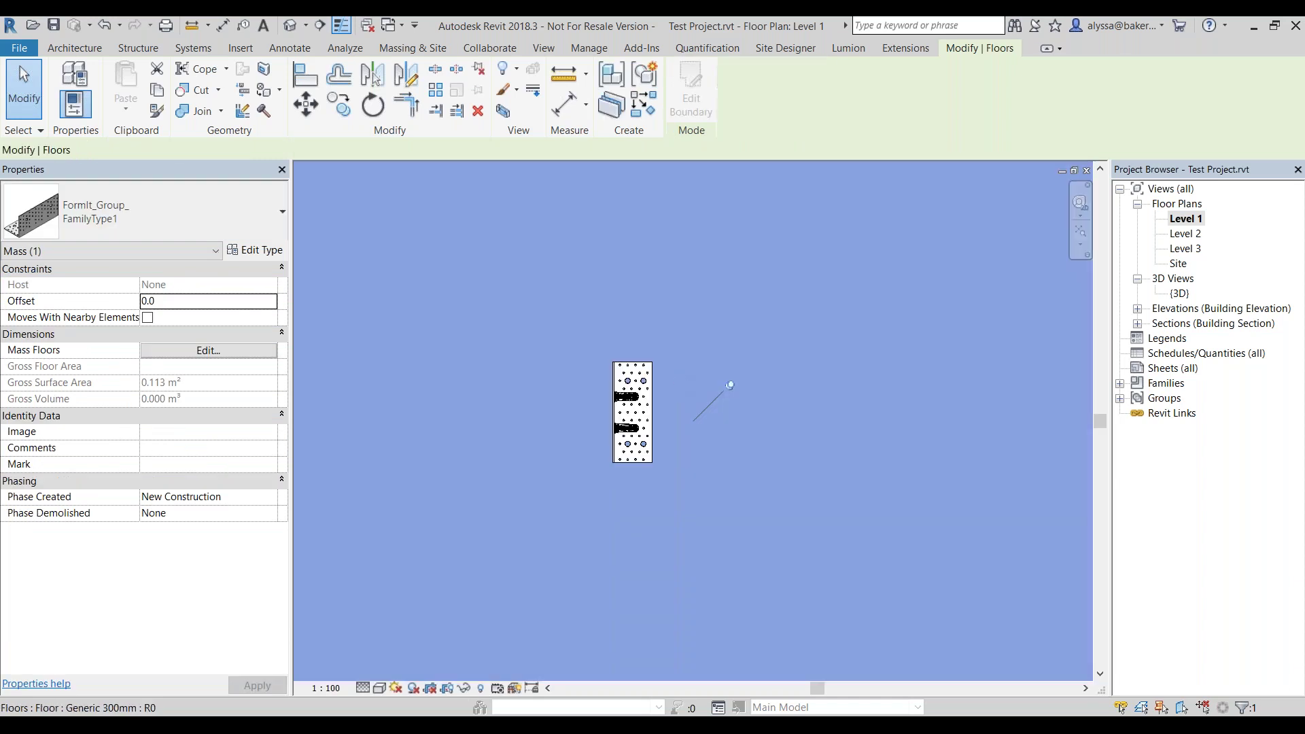
Paint the large perforated face of the bracket mass with the Copper material.
left_click(644, 391)
left_click(278, 90)
left_click(299, 129)
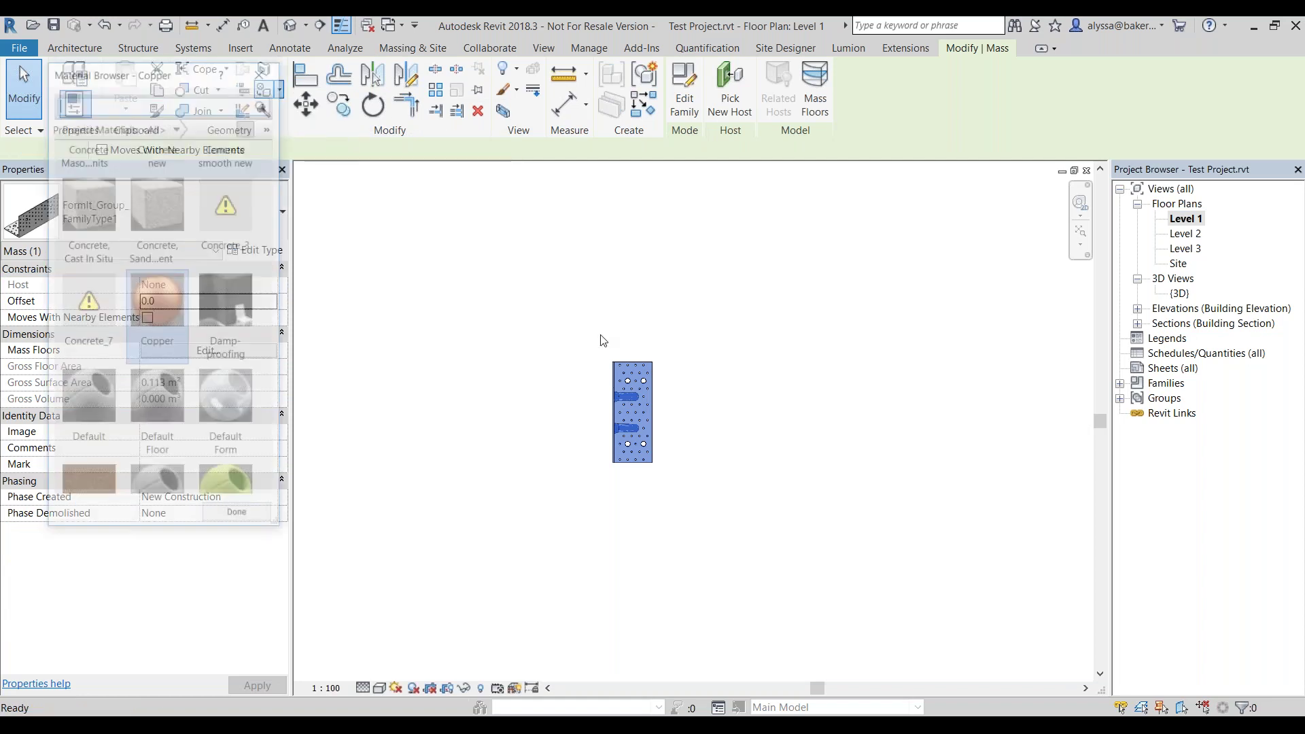
scroll(651, 429, "up", 3)
scroll(650, 426, "up", 2)
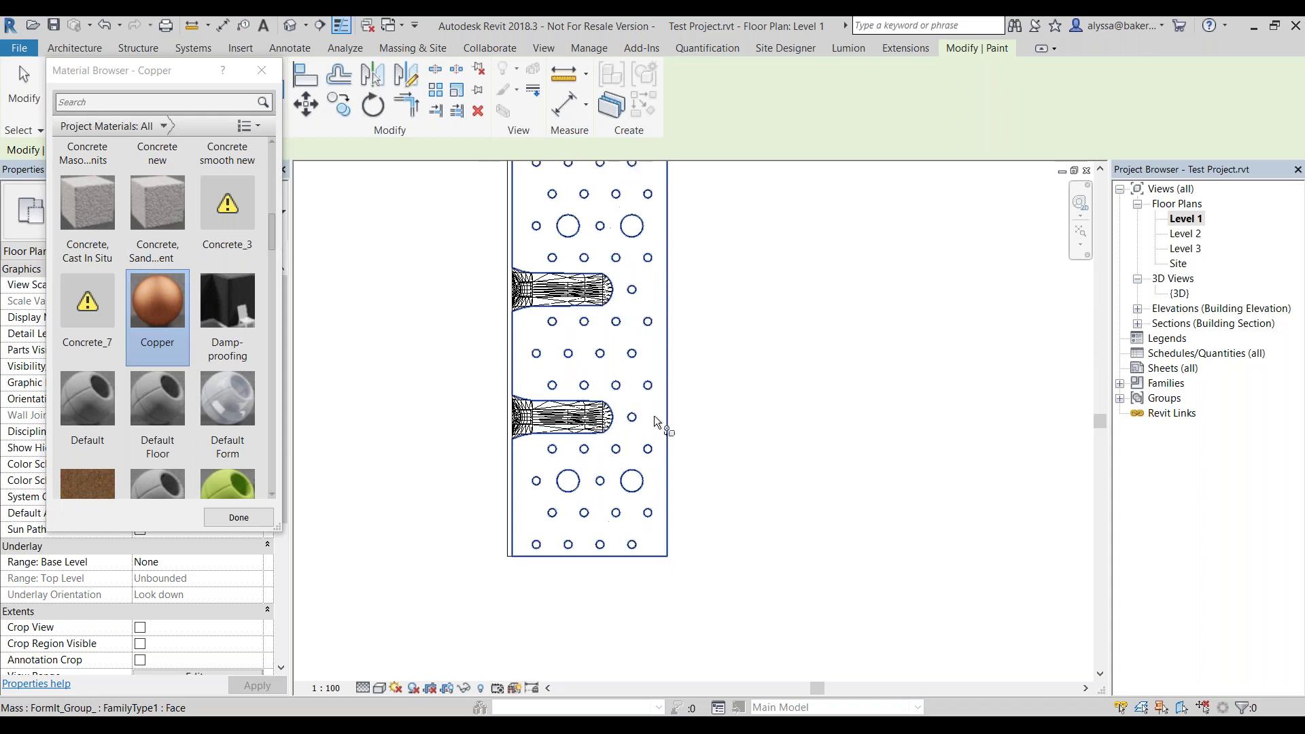
left_click(651, 417)
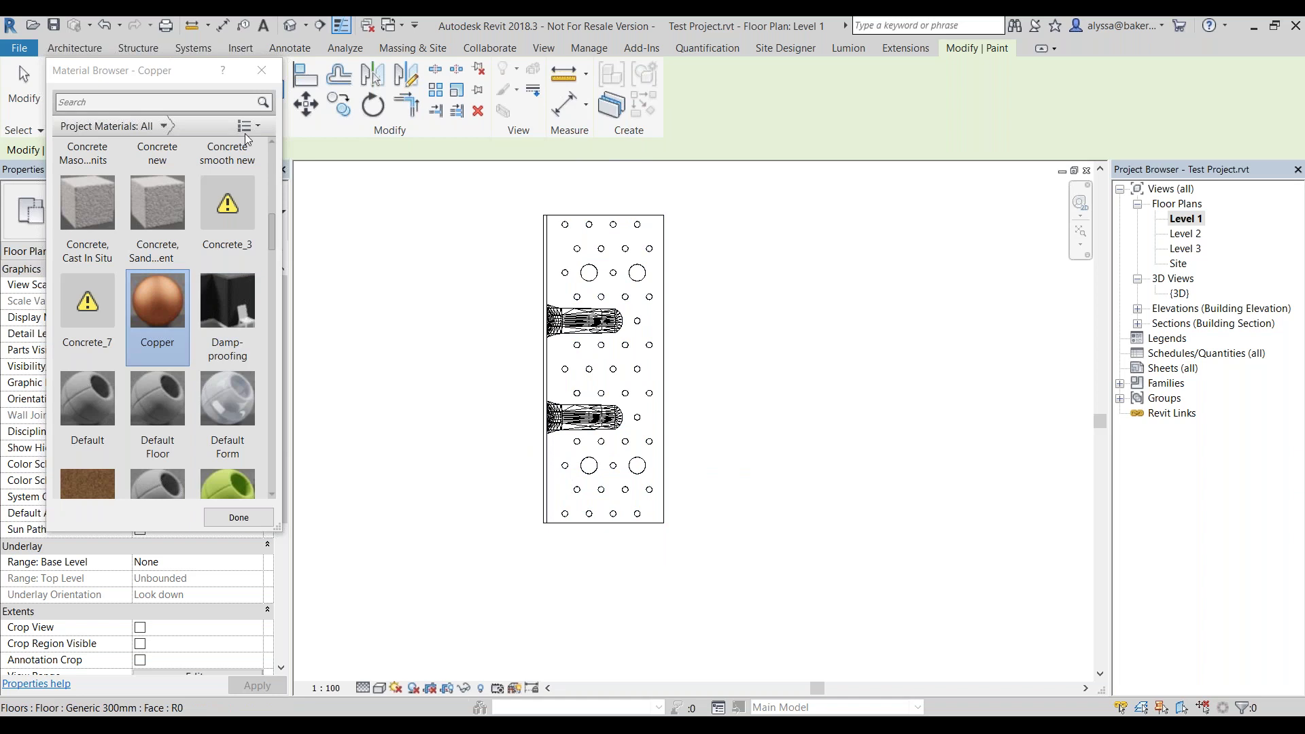
Finish painting and set the Level 1 plan's visual style to Realistic to check the bracket's appearance.
left_click(266, 72)
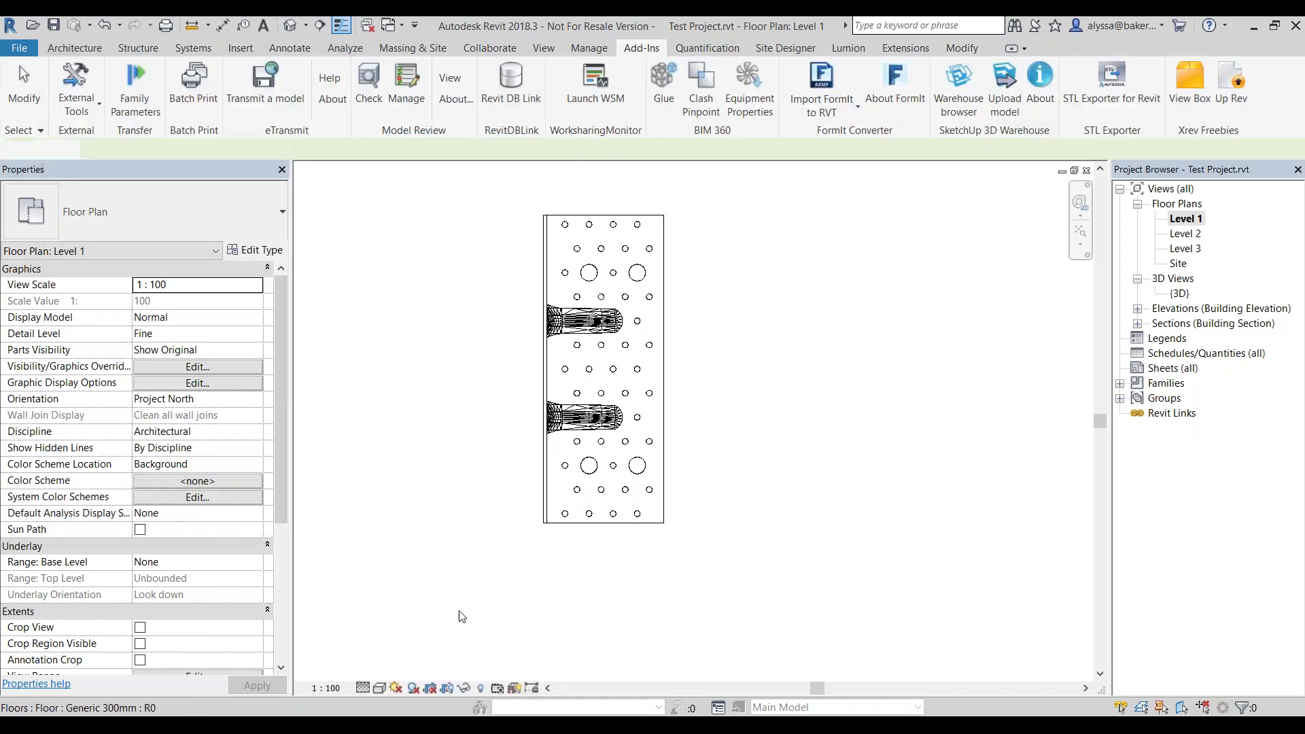
left_click(381, 688)
left_click(411, 653)
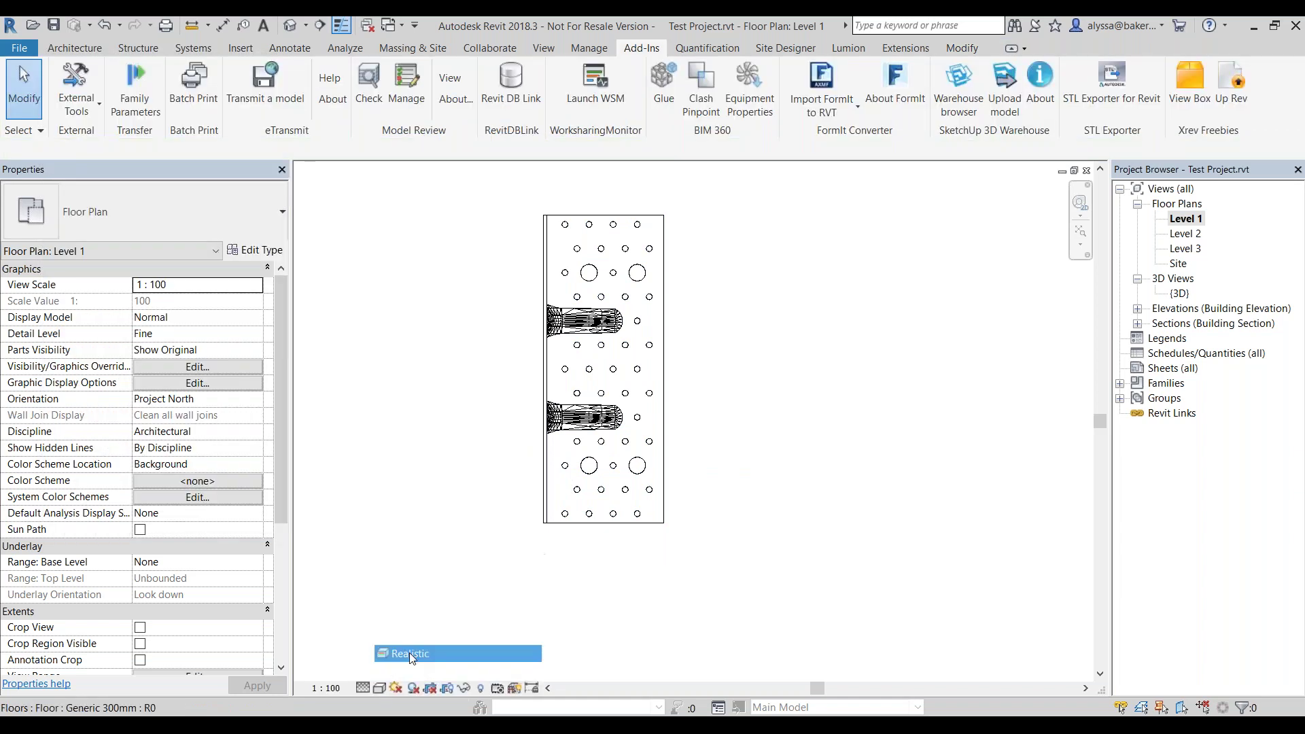
scroll(671, 336, "down", 3)
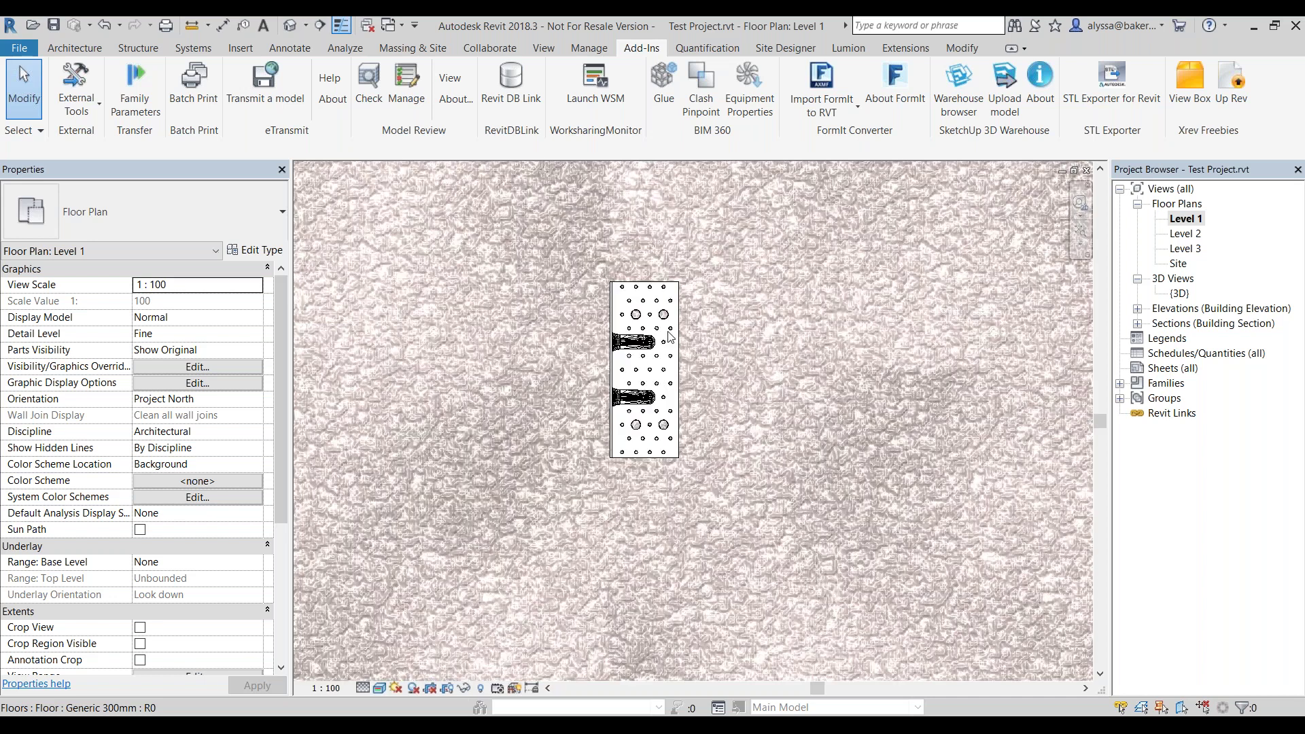
scroll(689, 354, "up", 2)
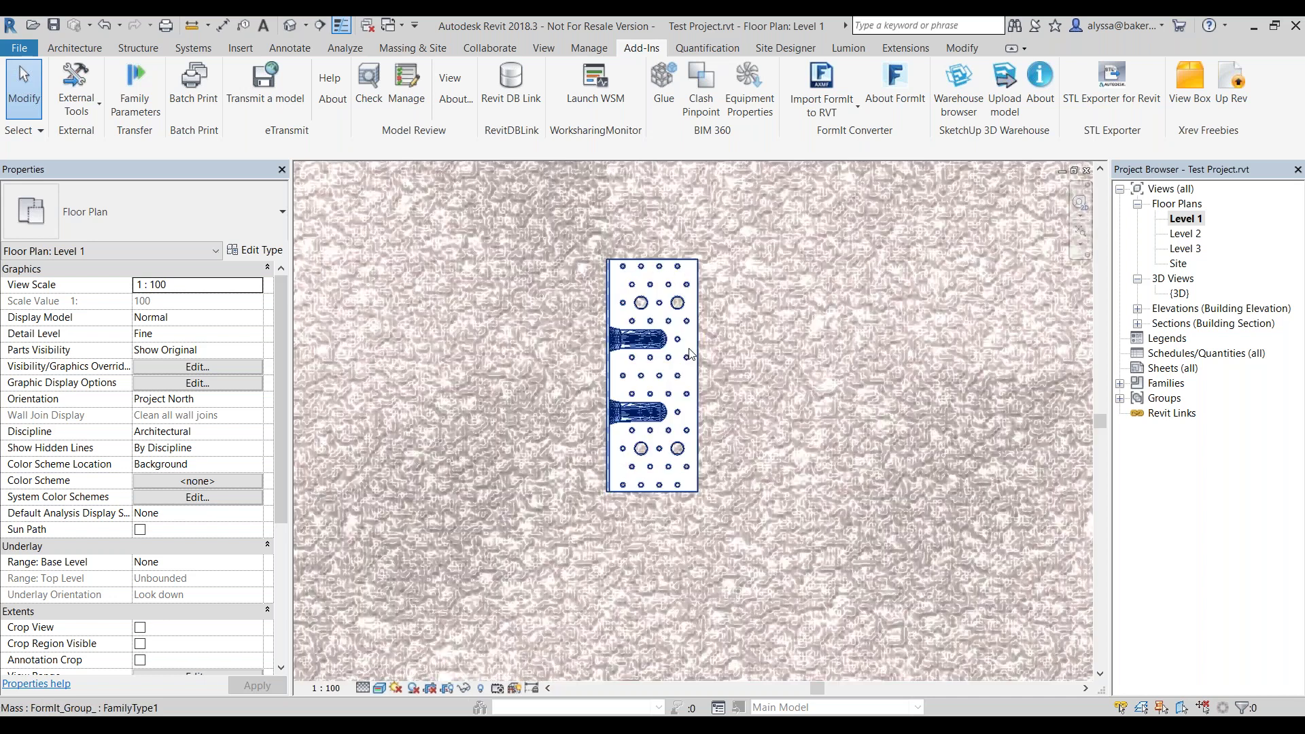
scroll(719, 296, "down", 10)
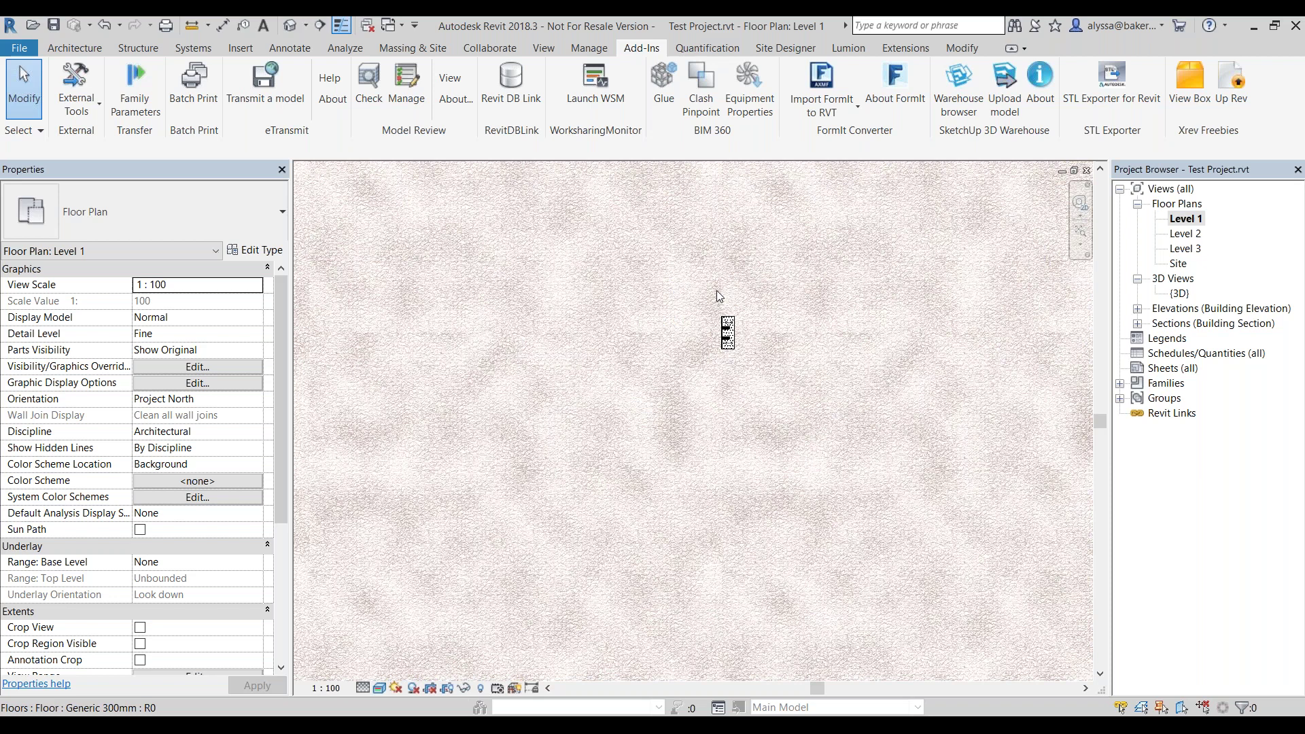
scroll(719, 297, "down", 2)
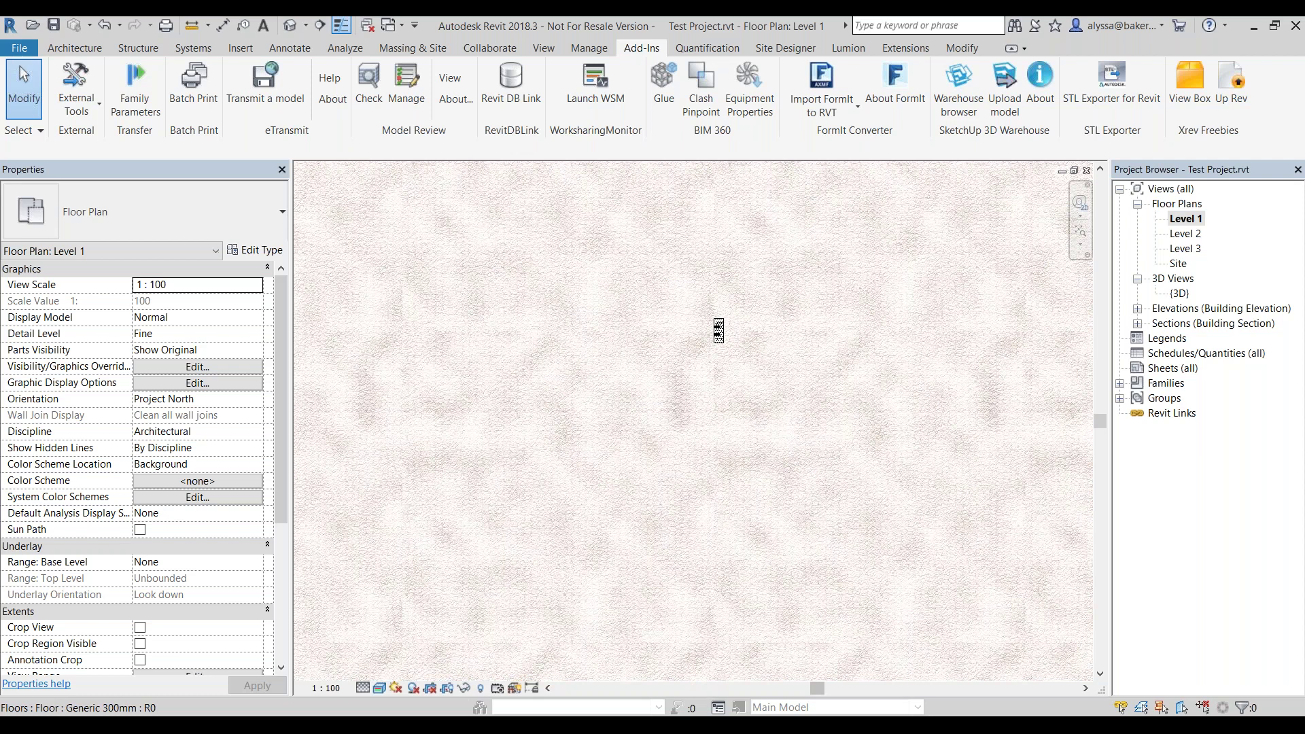
Switch to File Explorer and locate Table.3ds in the "Making the most of 3D dwg files in Revit" folder.
mouse_move(566, 725)
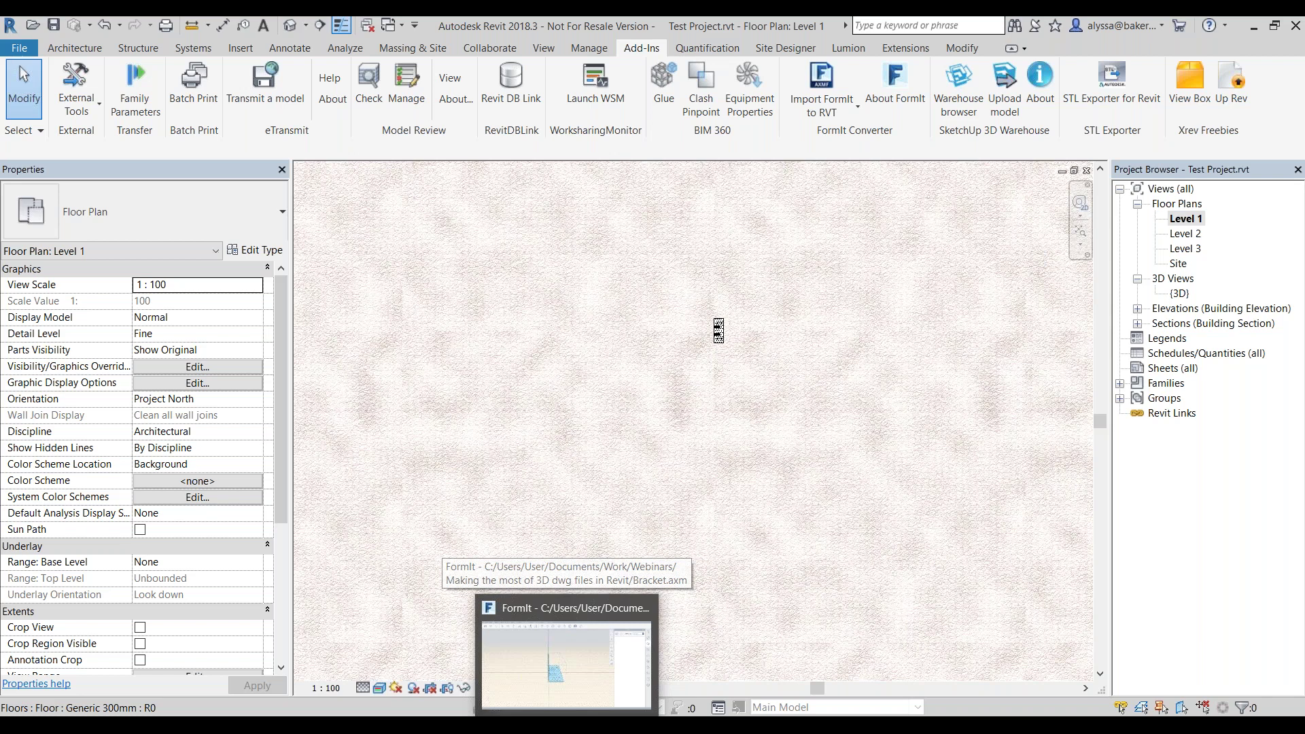
mouse_move(525, 724)
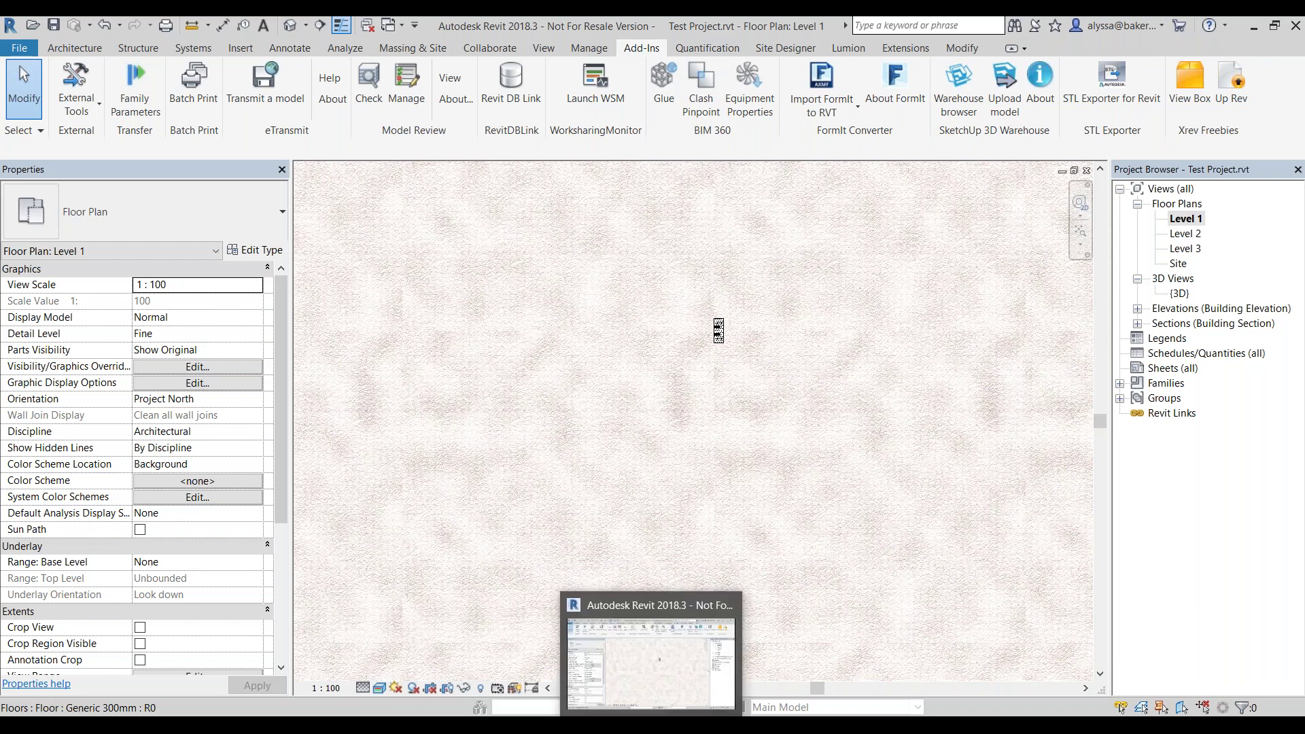
left_click(145, 725)
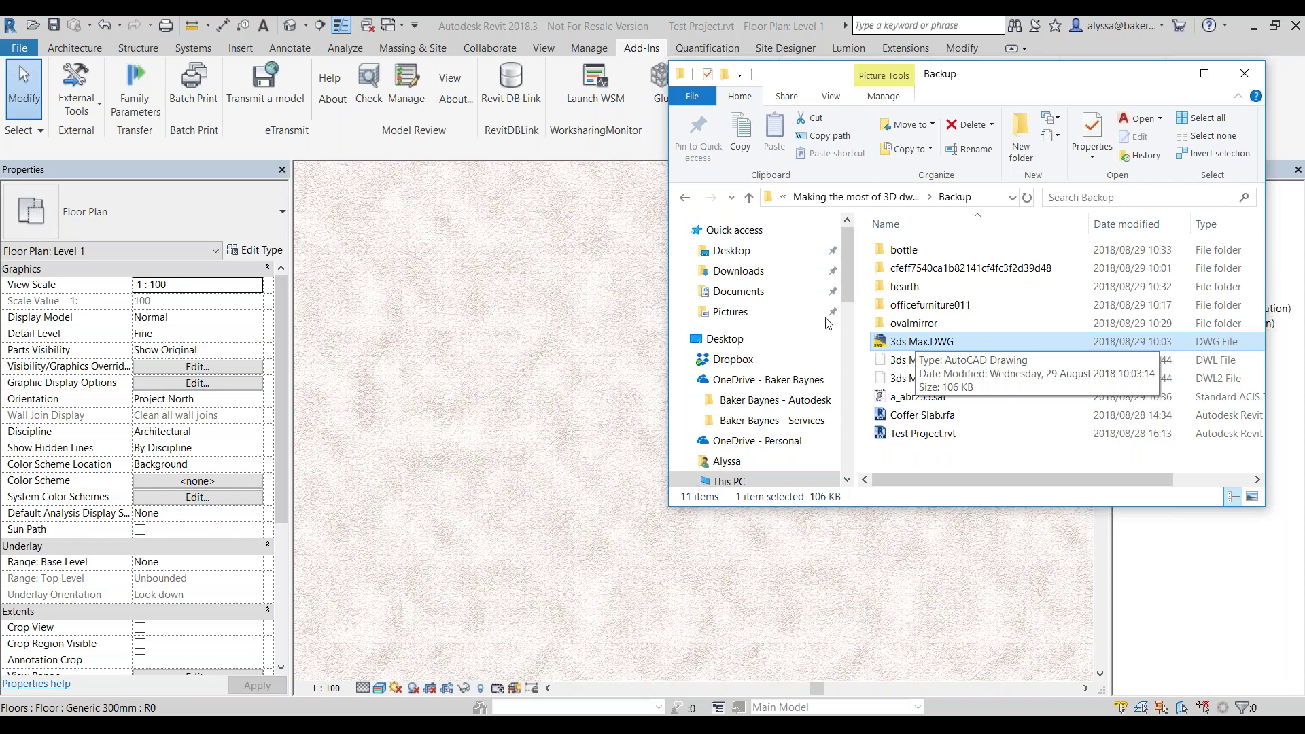
left_click(685, 197)
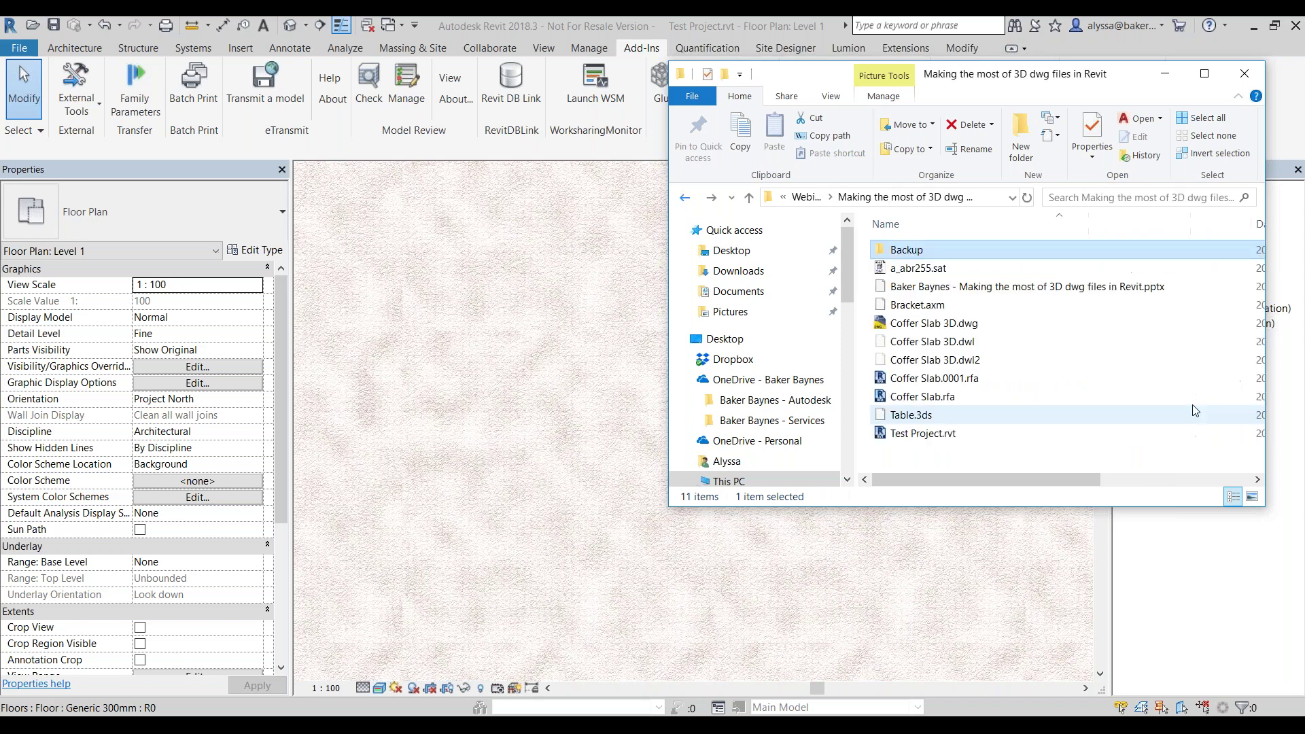
left_click(881, 420)
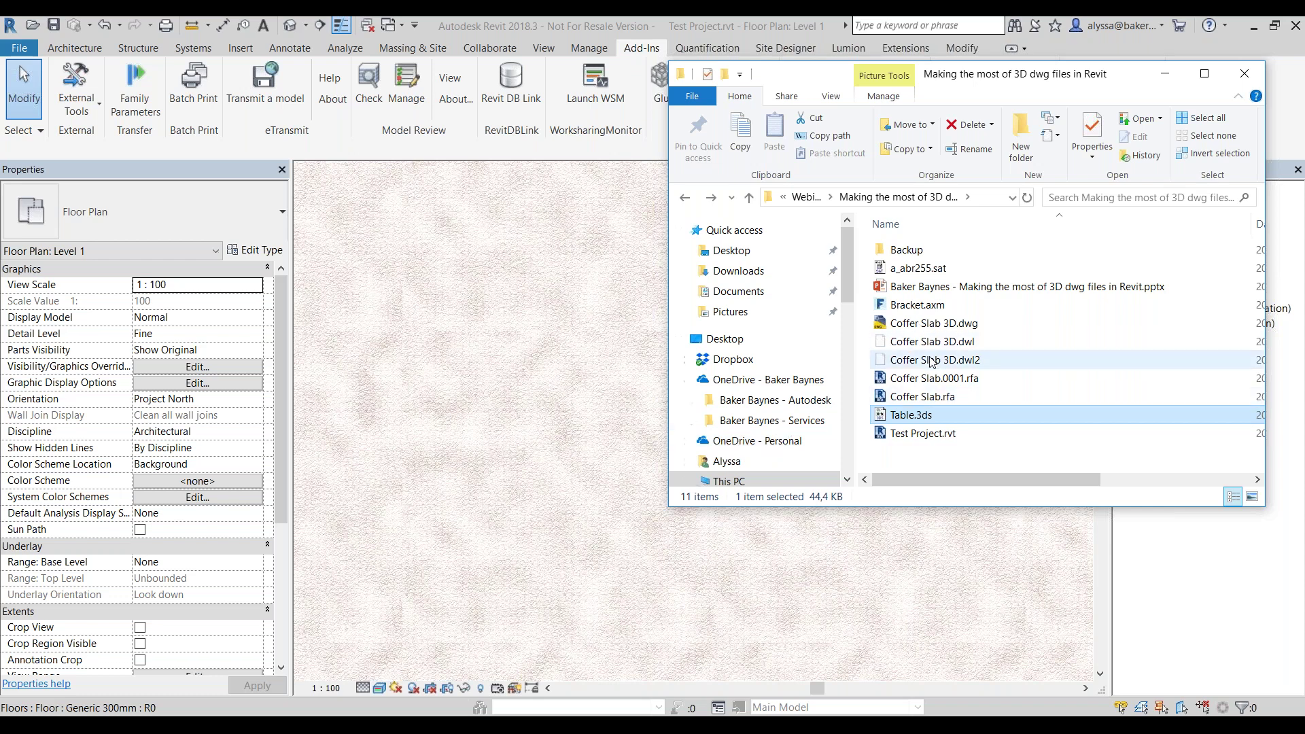
Switch to AutoCAD and view the round three-legged table in 3ds Max.DWG.
mouse_move(484, 725)
mouse_move(528, 724)
left_click(553, 694)
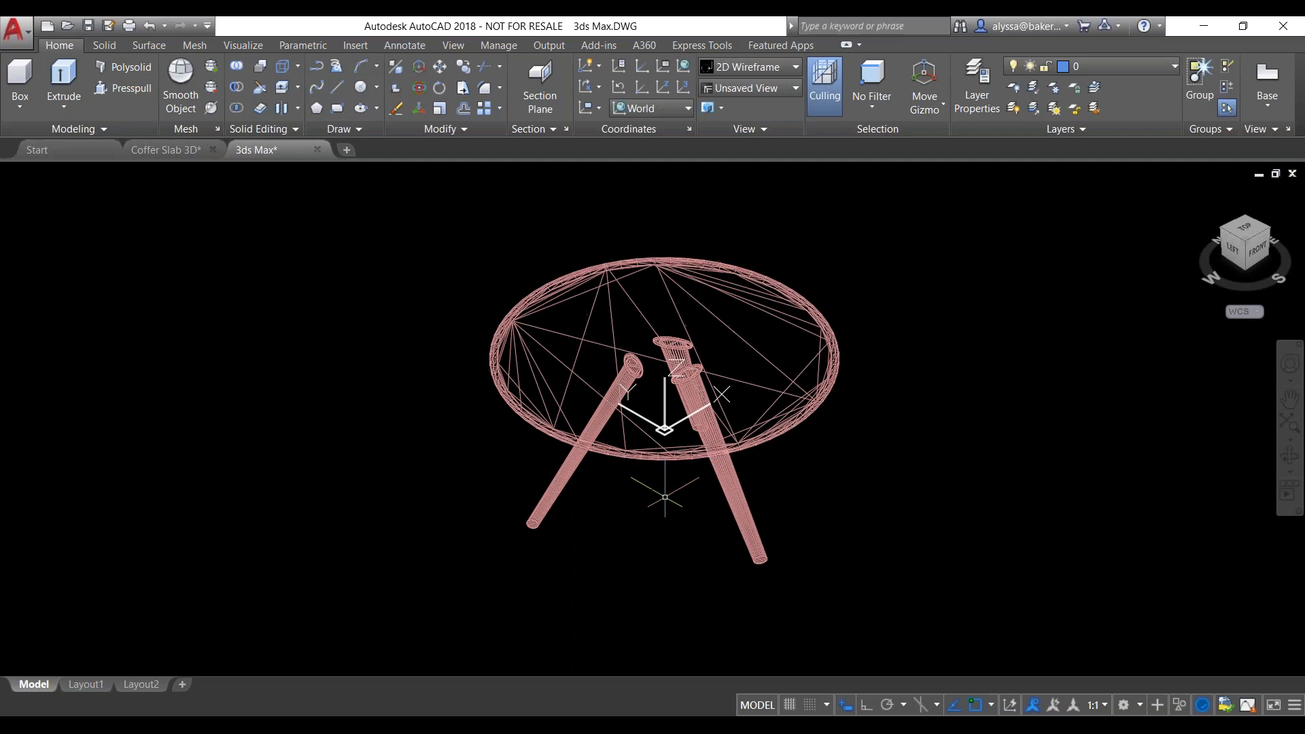
middle_click_drag(571, 414, 549, 448)
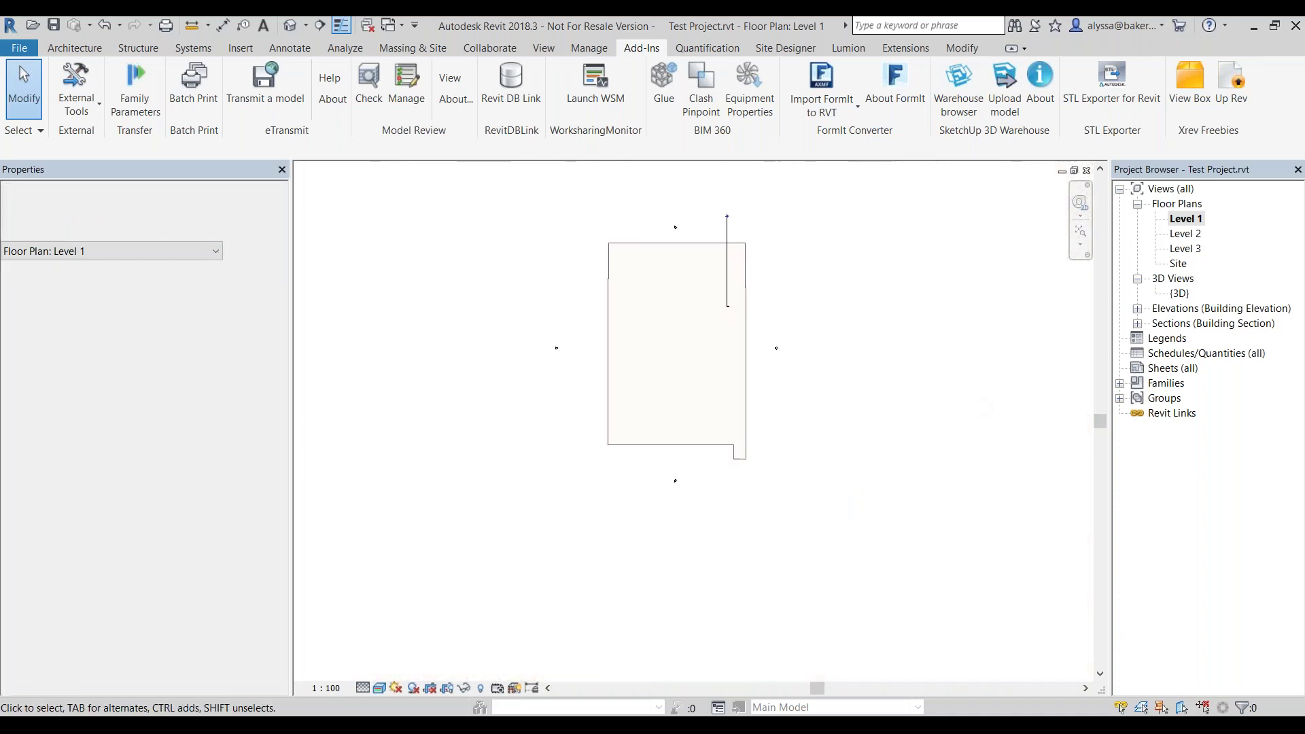
In Revit, import 3ds Max.DWG from the Backup folder into Level 1 as a DWG file, positioned Auto - Origin to Origin.
scroll(838, 397, "up", 3)
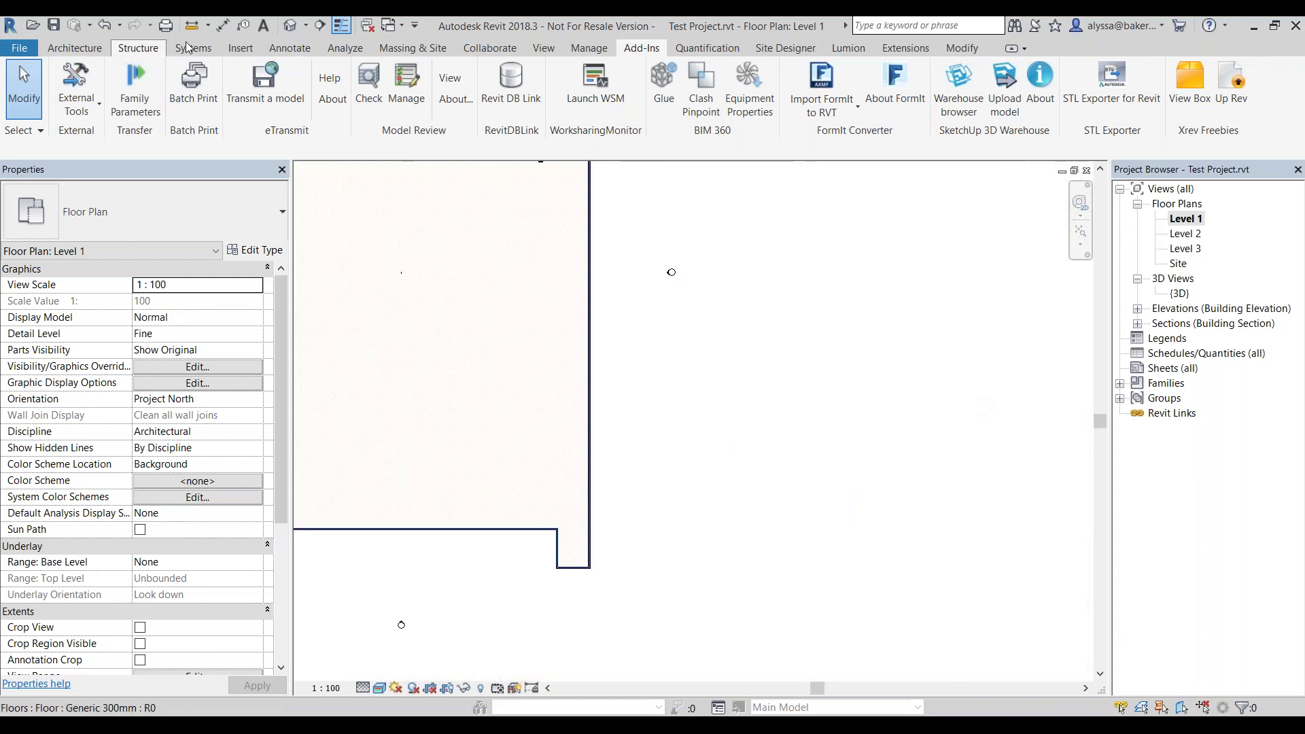
left_click(248, 51)
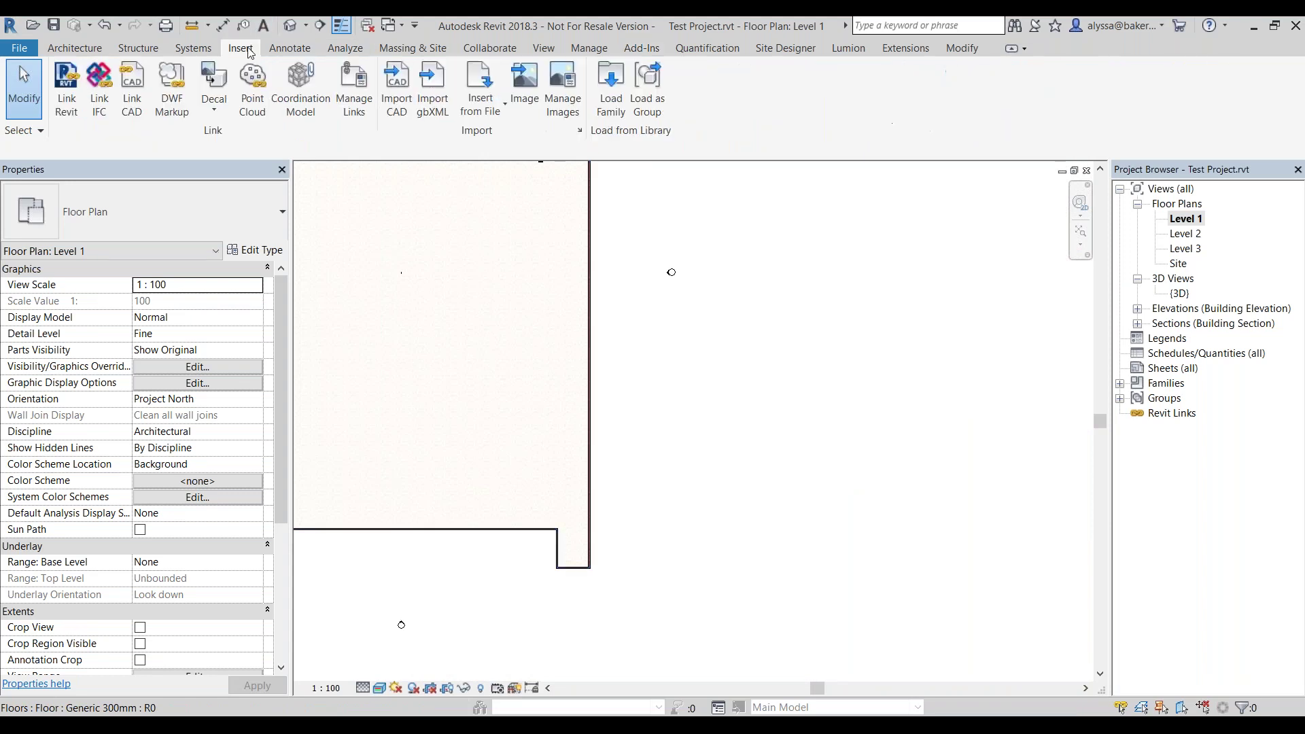
left_click(400, 91)
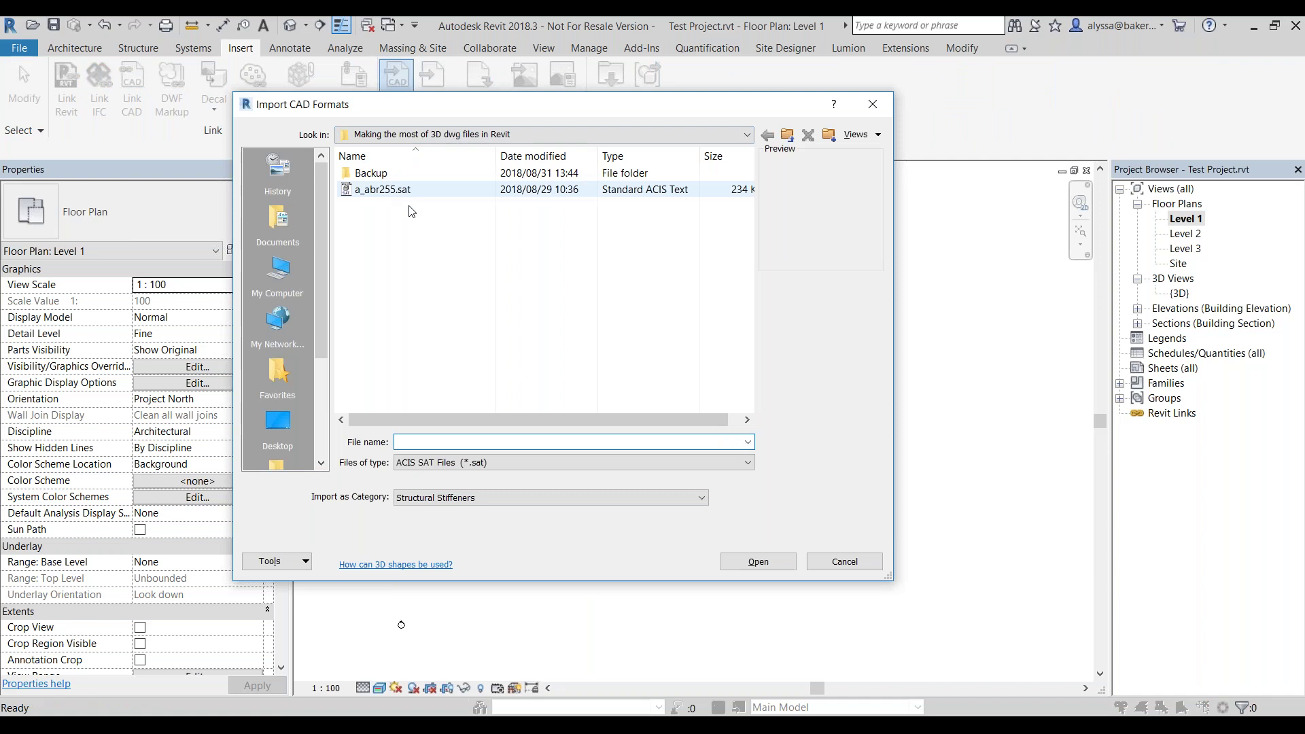
double_click(437, 176)
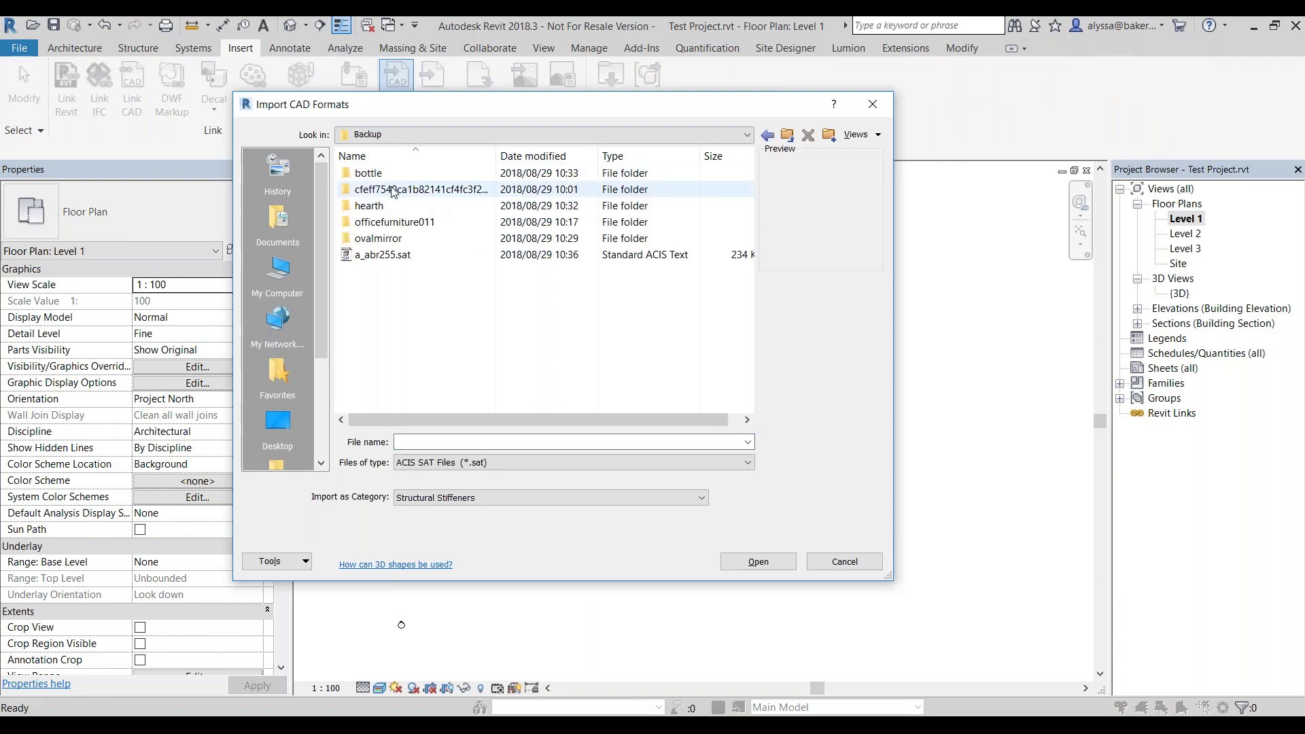
left_click(787, 135)
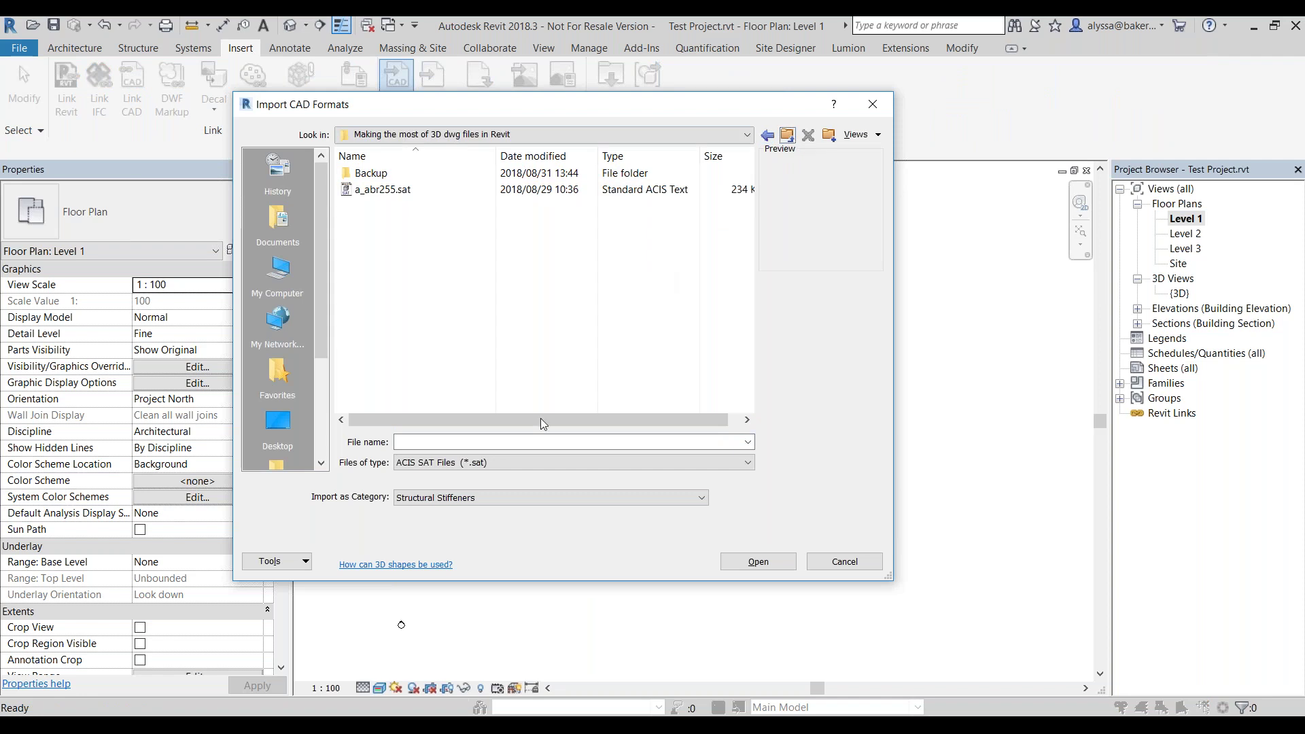
left_click(491, 463)
left_click(469, 475)
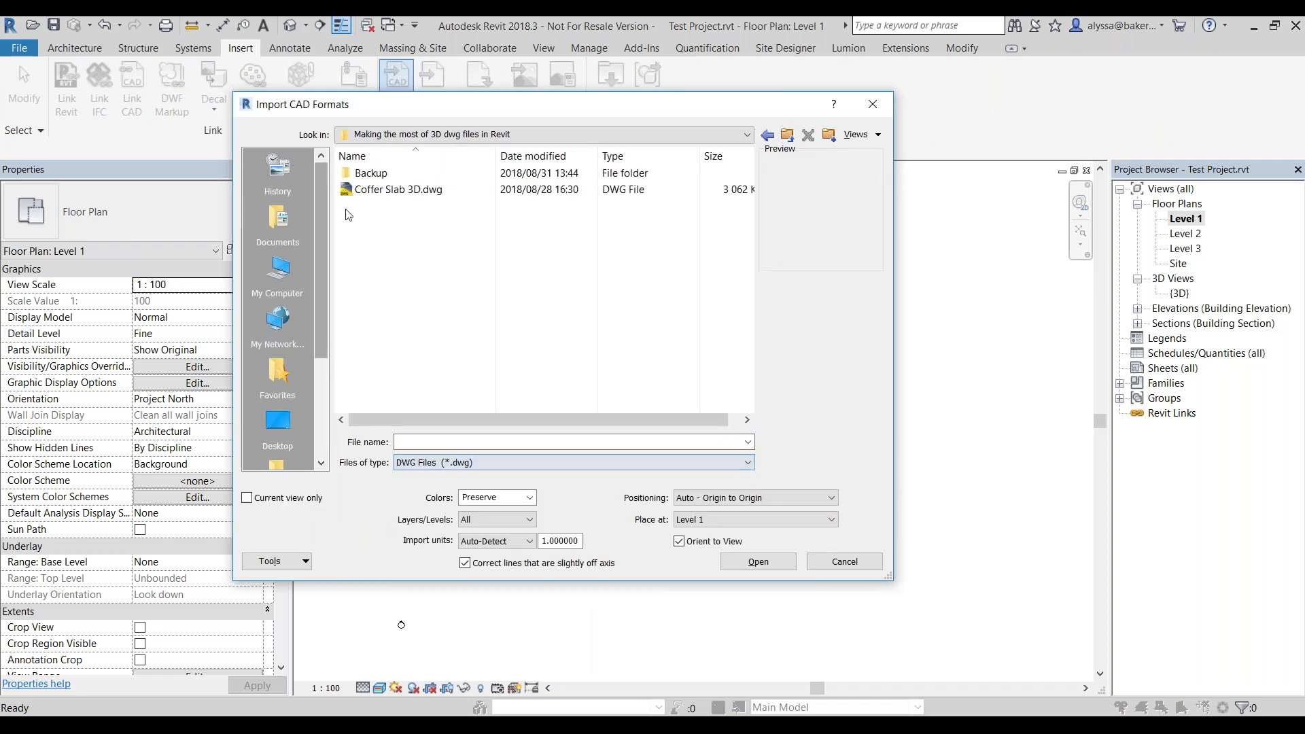
double_click(414, 174)
left_click(381, 254)
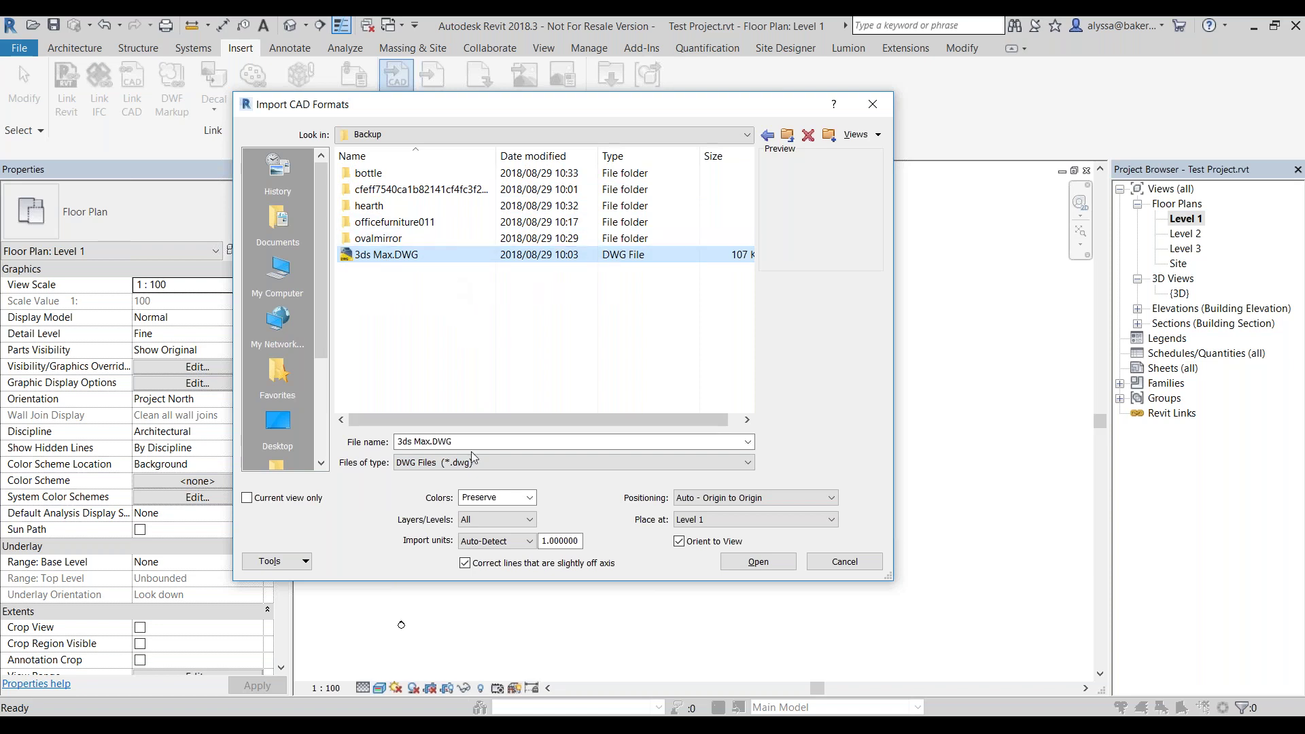
left_click(769, 557)
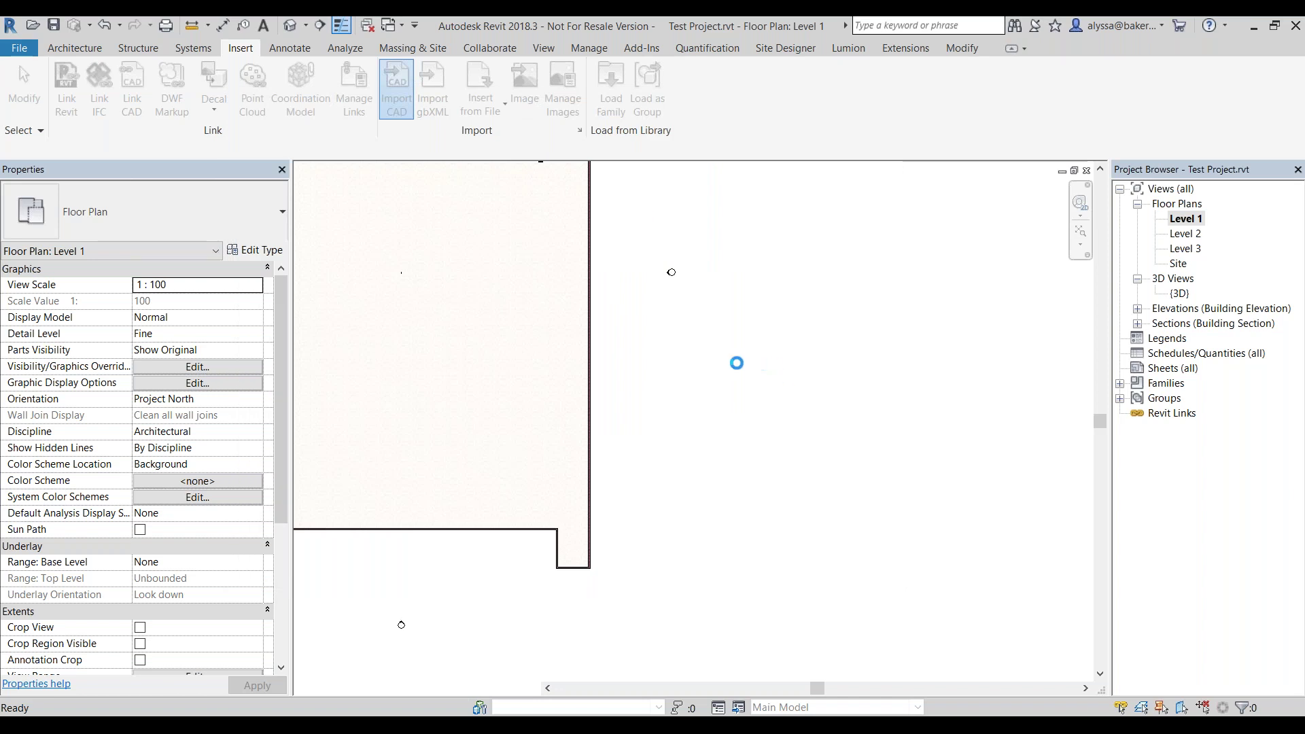
Move the imported 3ds Max.DWG table off the floor slab into the empty area east of it.
middle_click_drag(474, 334, 585, 352)
left_click(517, 290)
scroll(519, 290, "up", 2)
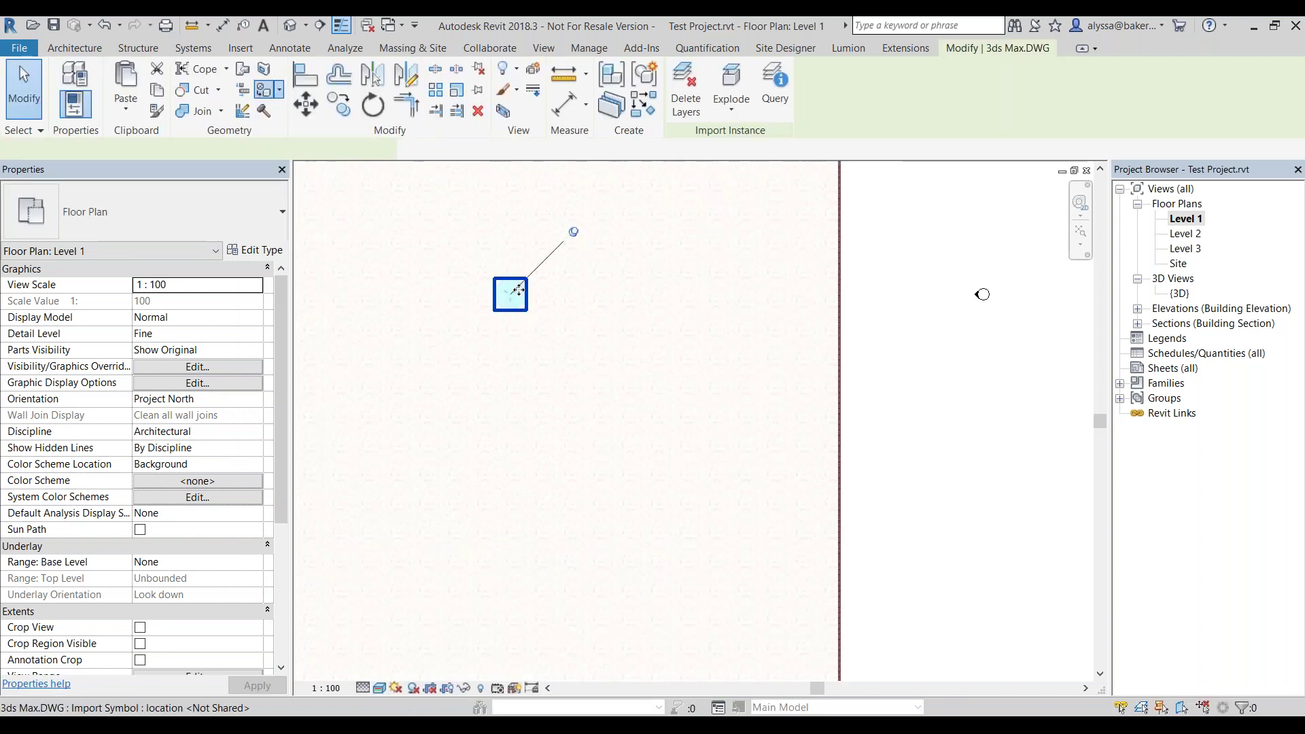
left_click_drag(569, 273, 998, 378)
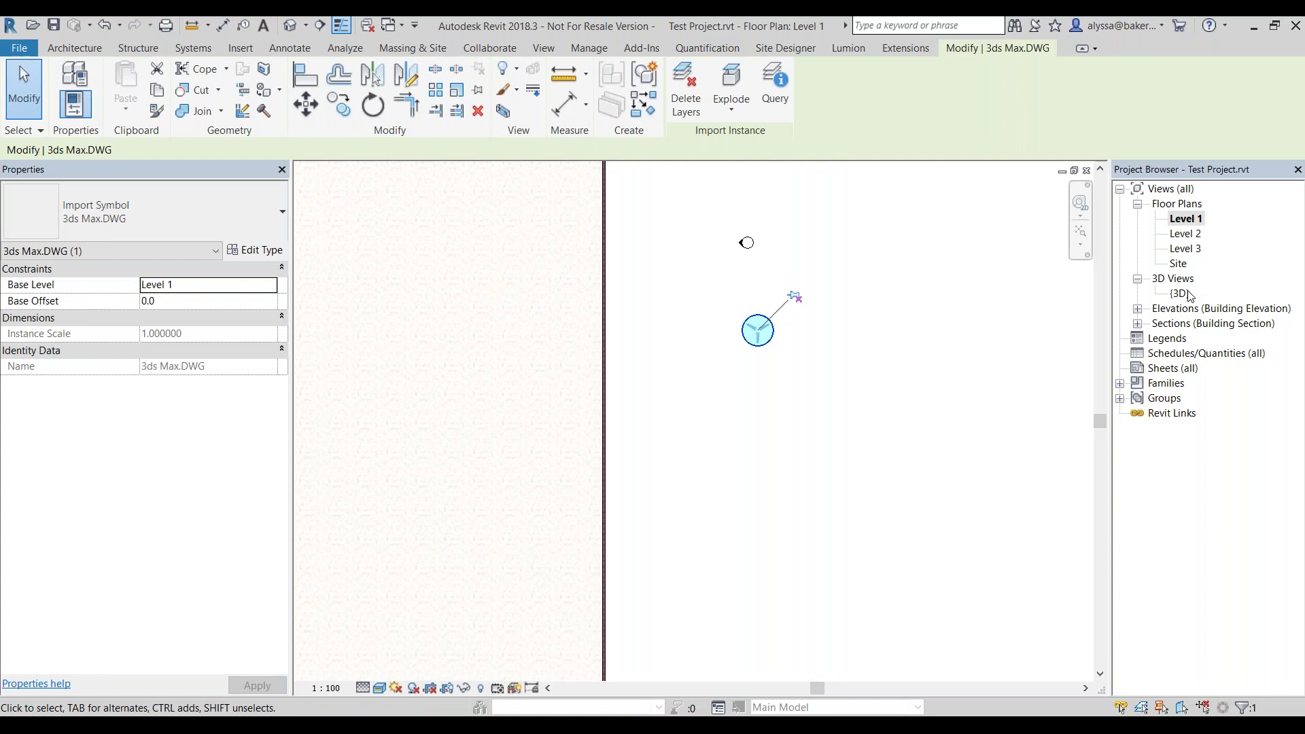
Examine the imported table in the default 3D view and close up in the Level 1 plan.
double_click(1186, 295)
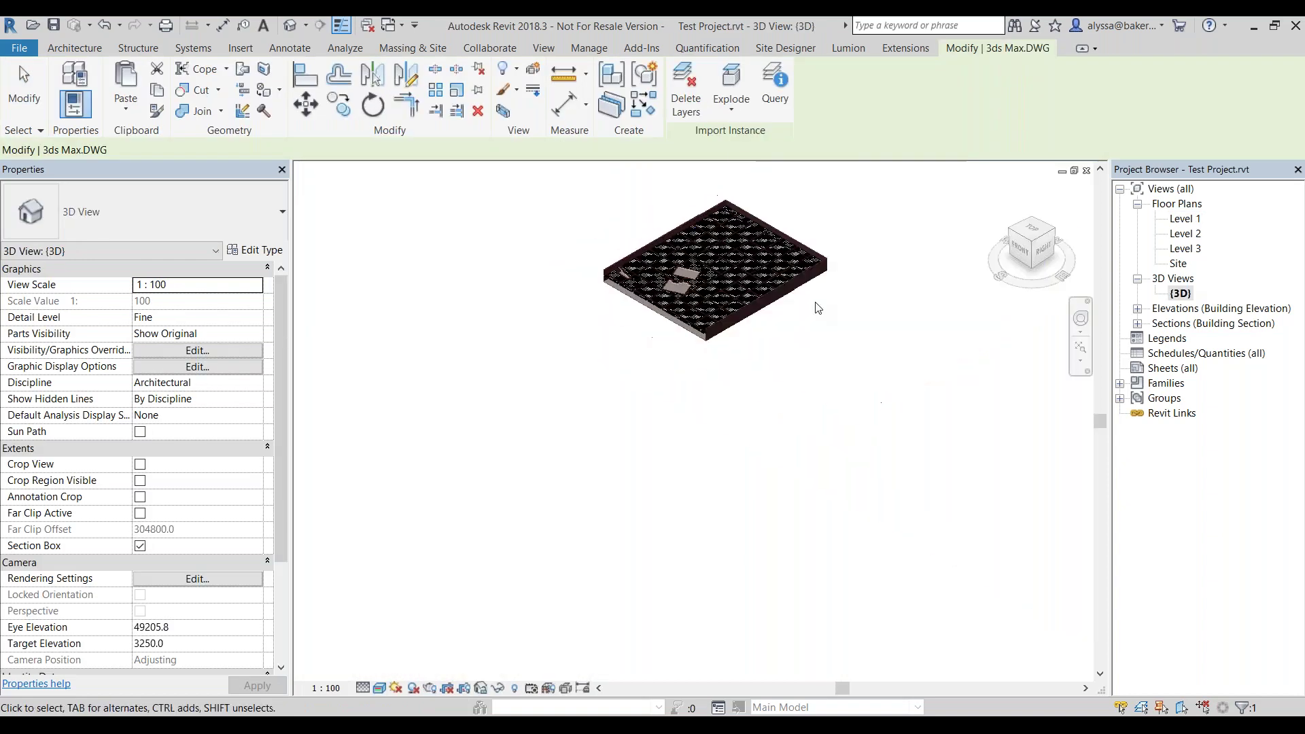
scroll(583, 306, "up", 5)
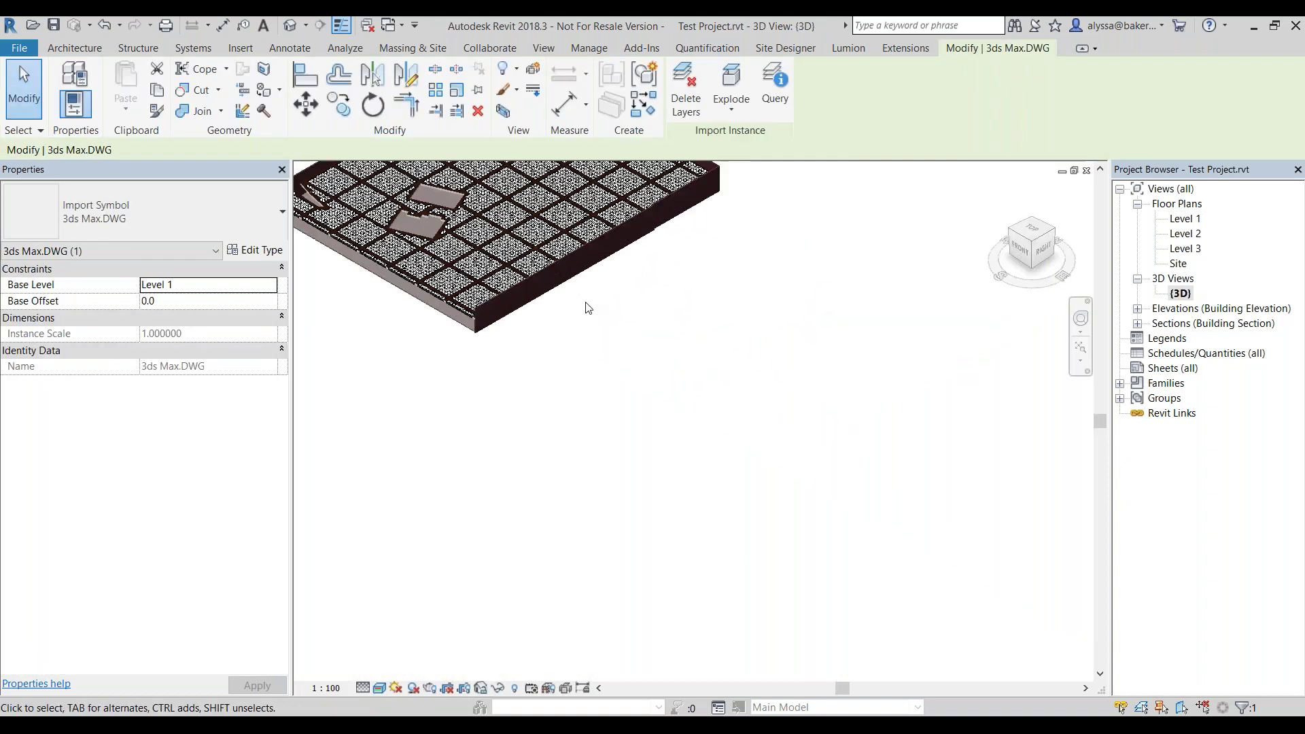
double_click(1184, 218)
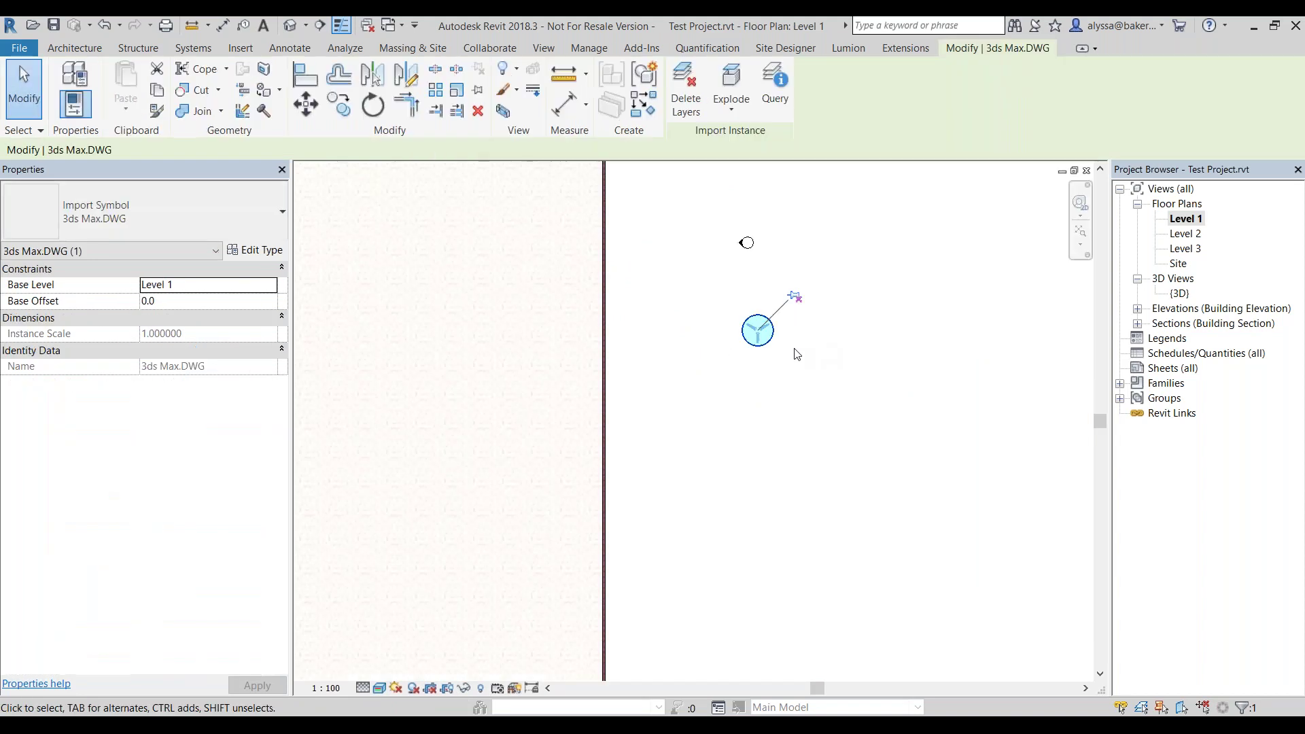
scroll(748, 323, "up", 8)
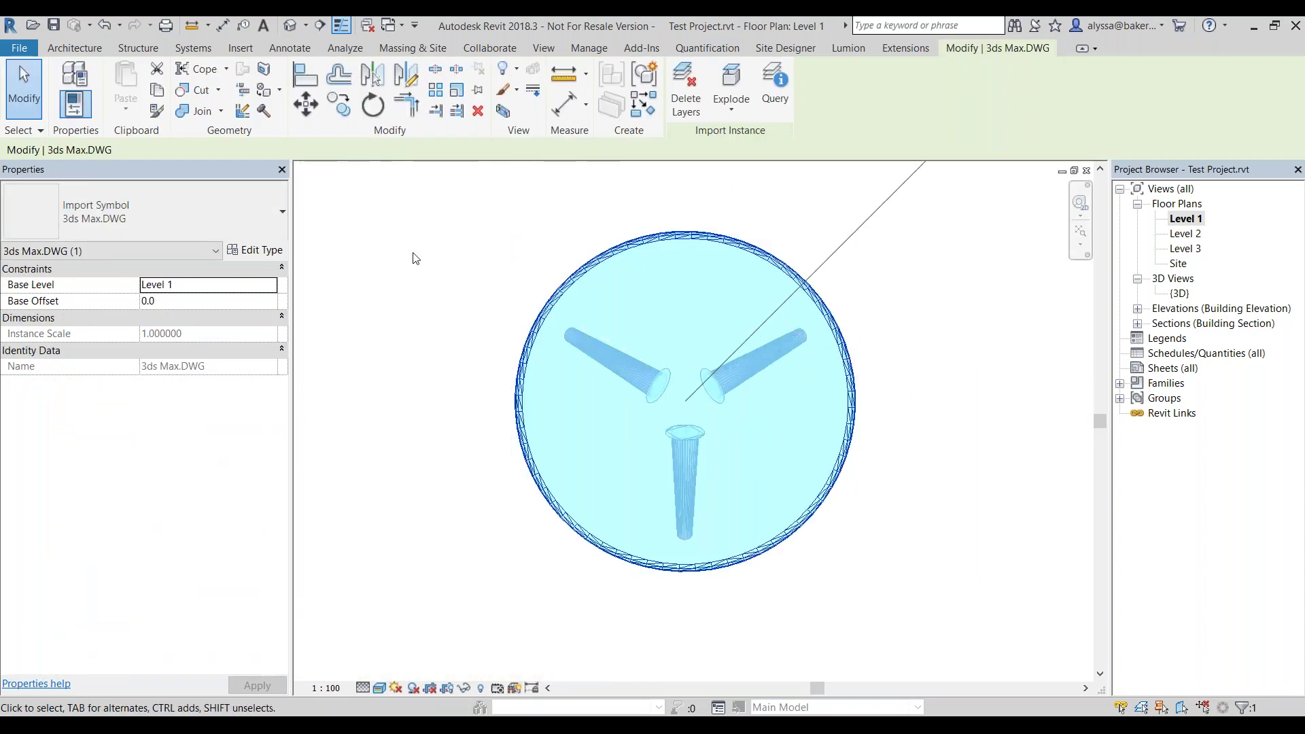
left_click(448, 282)
left_click(601, 350)
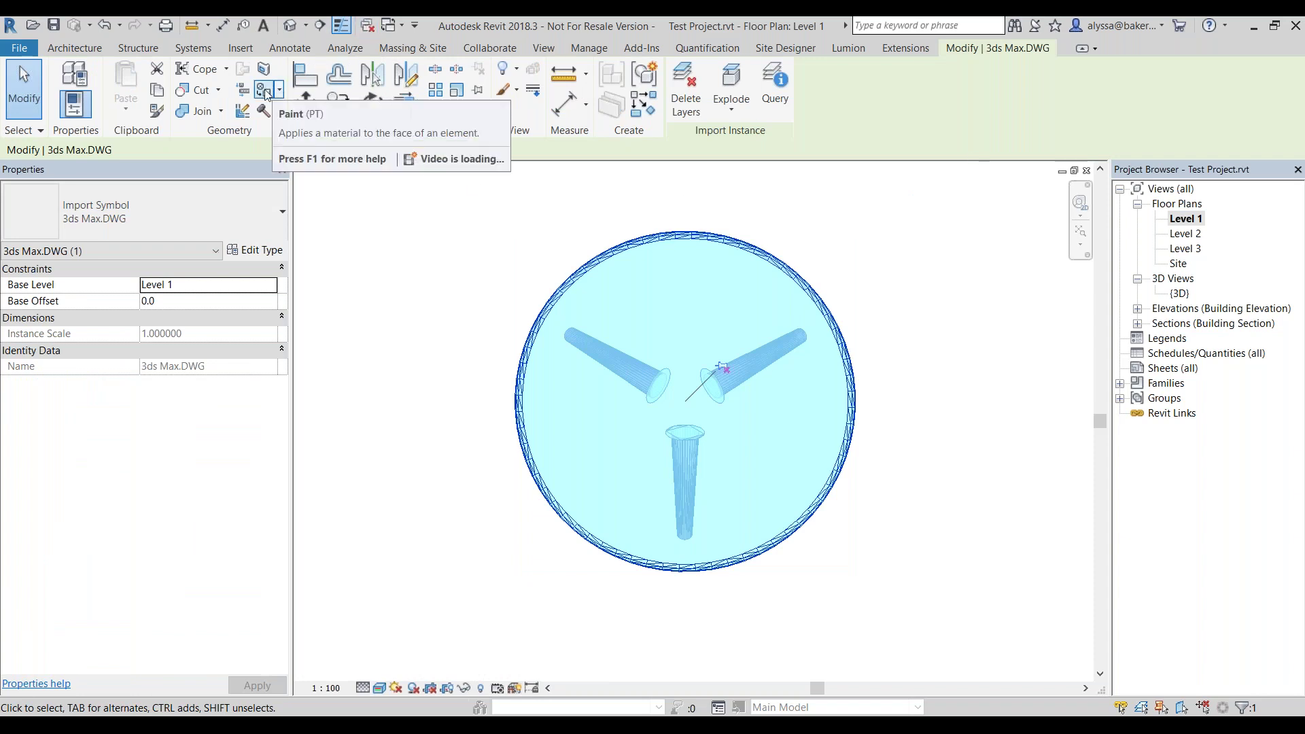
left_click(1181, 293)
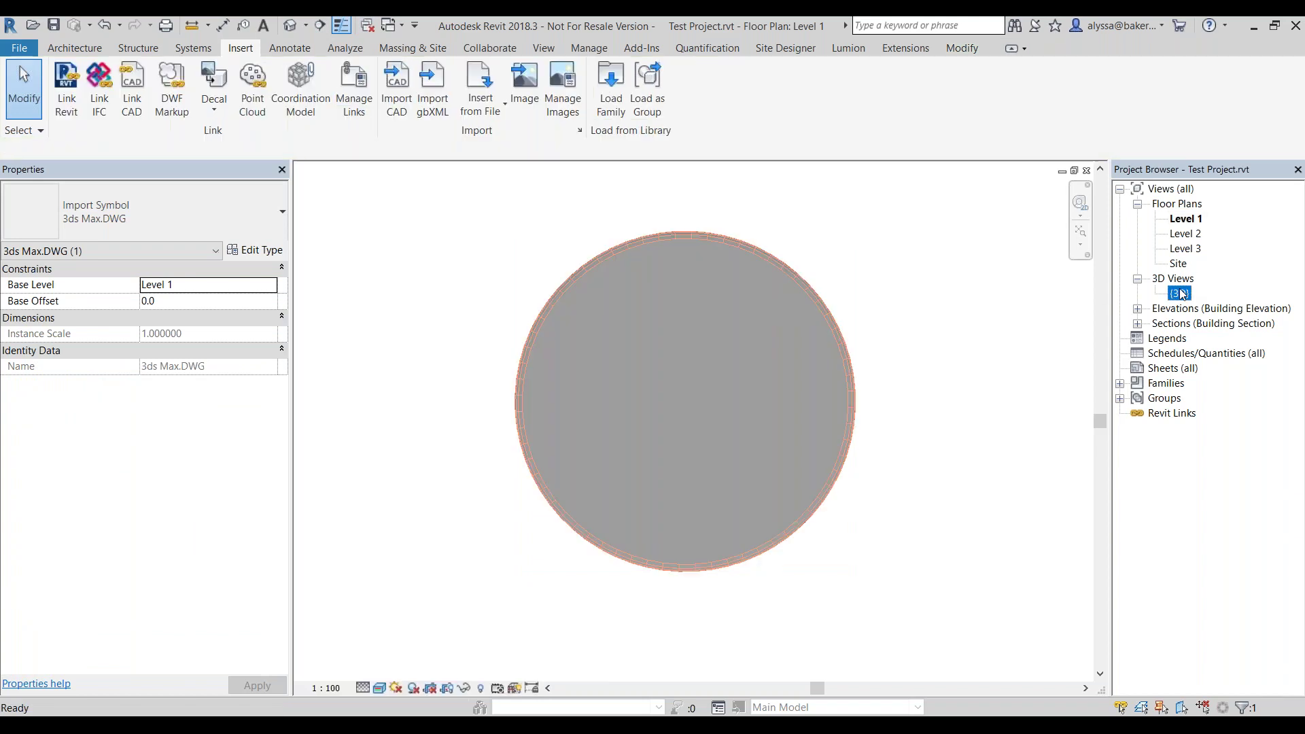
double_click(1181, 294)
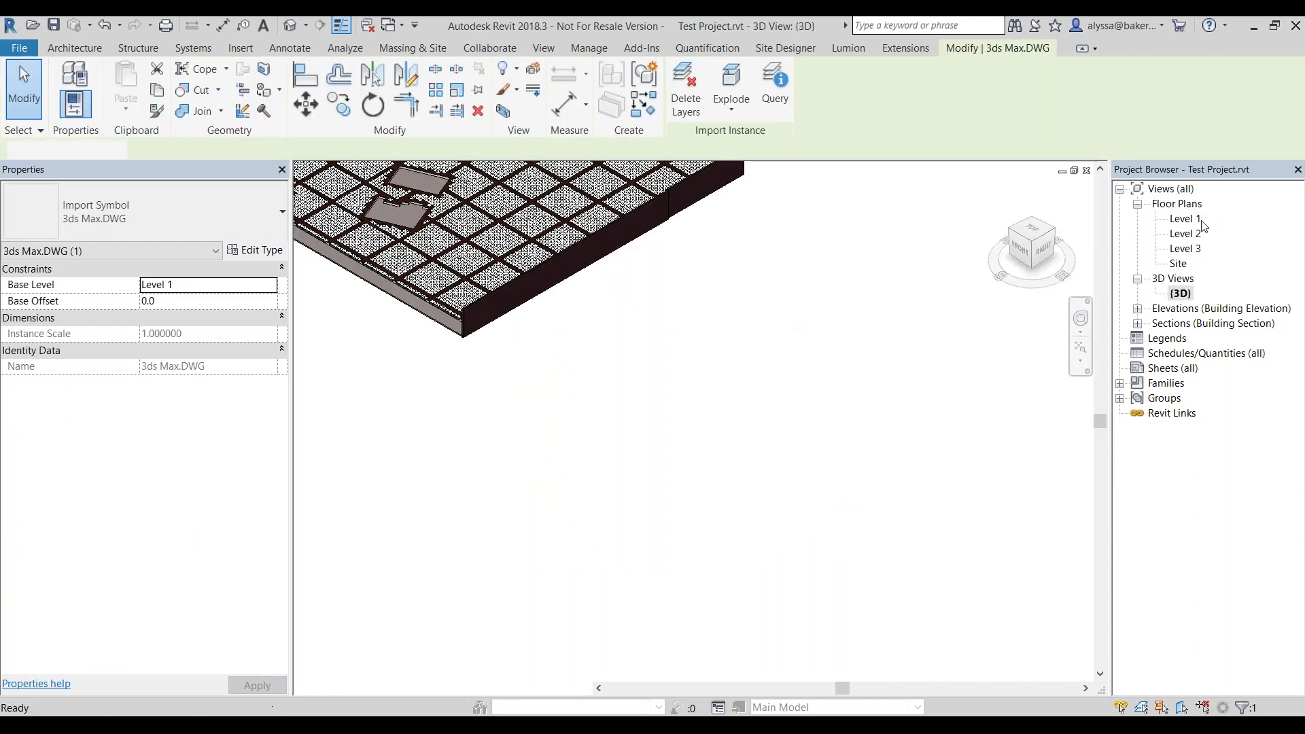
double_click(1198, 219)
left_click(895, 355)
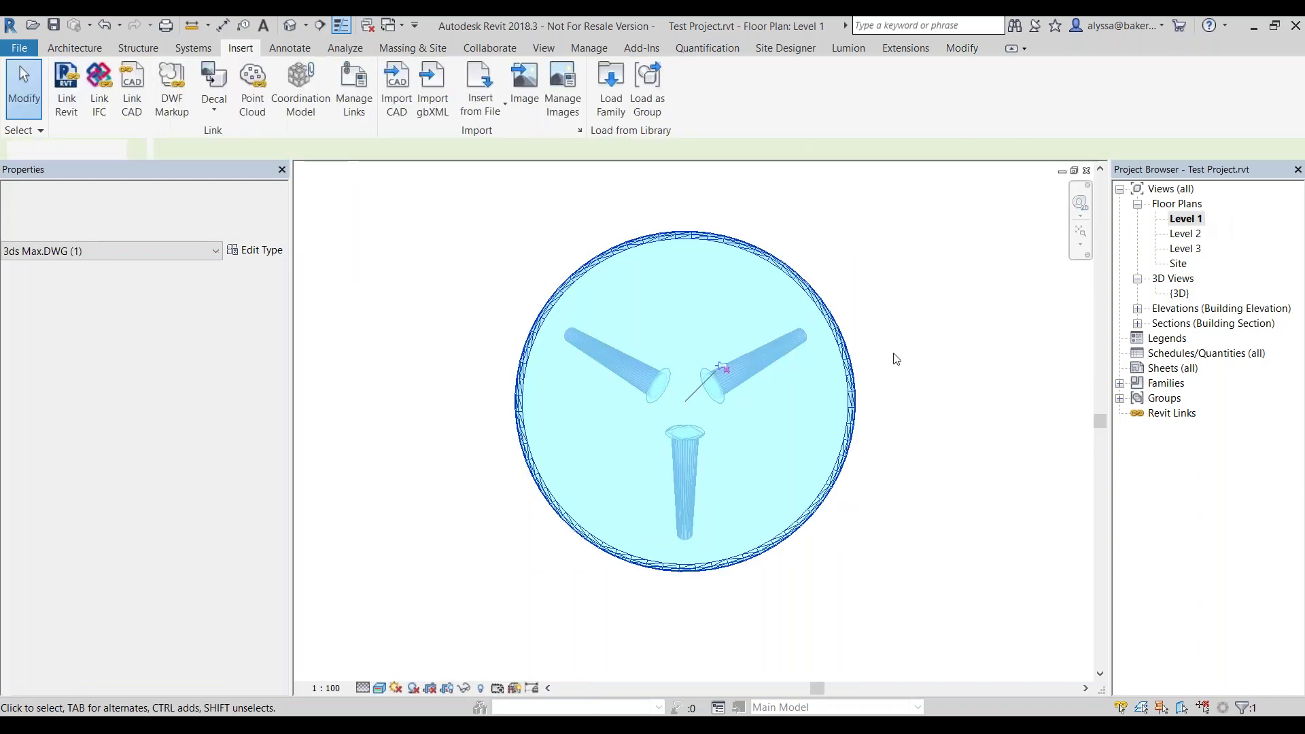
scroll(915, 346, "down", 3)
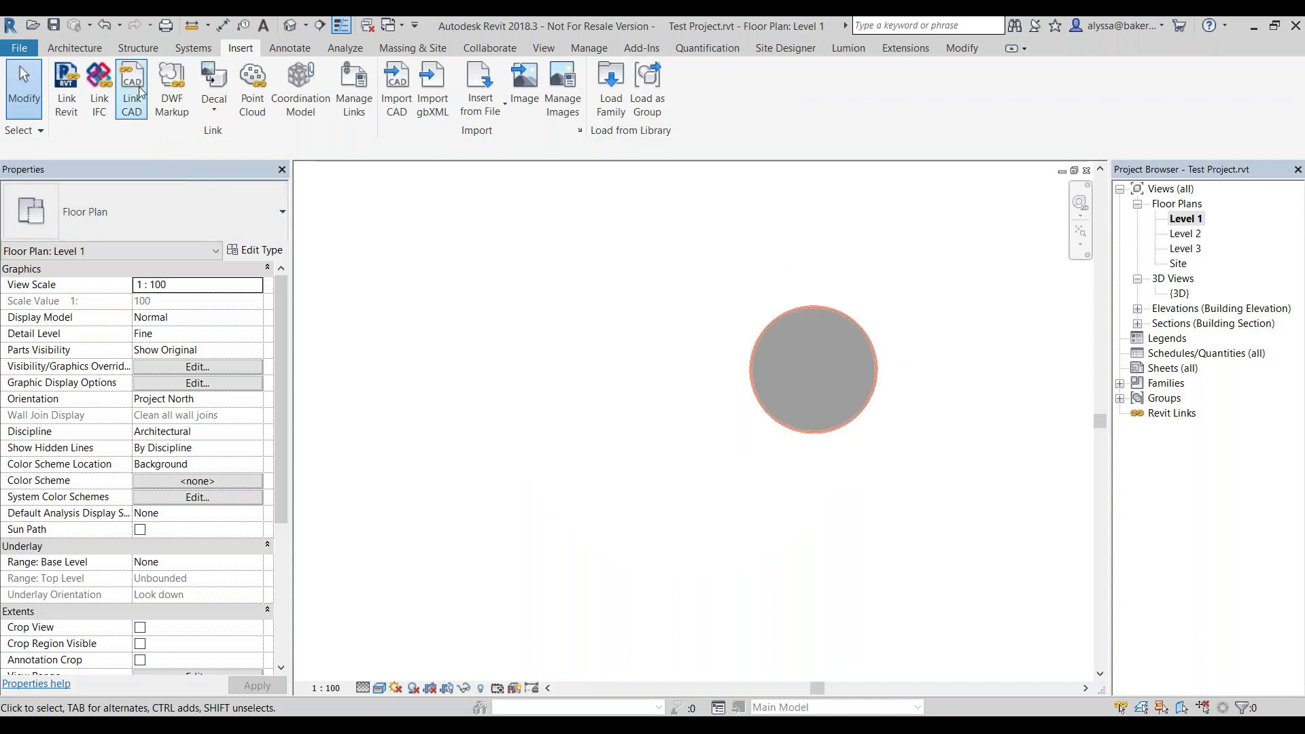
Create a new conceptual mass family from the Metric Mass.rft template and open its Level 1 floor plan.
left_click(19, 47)
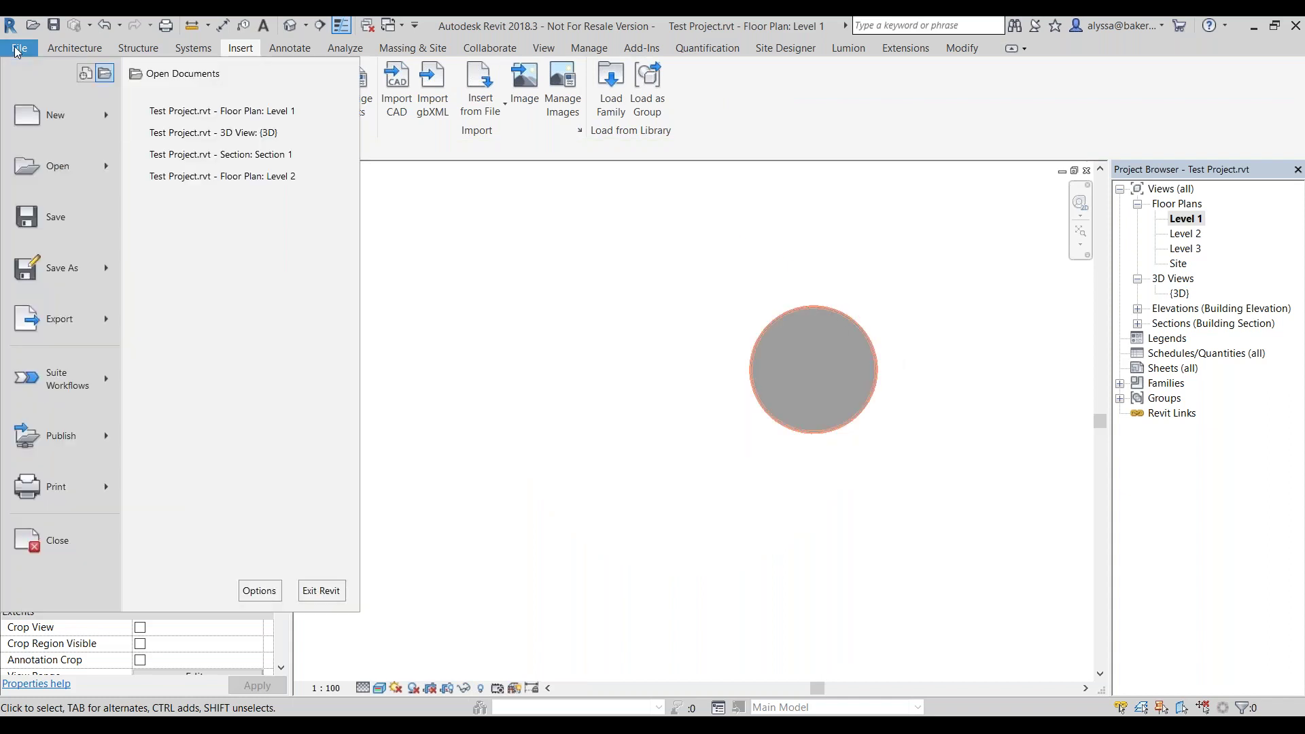
left_click(108, 122)
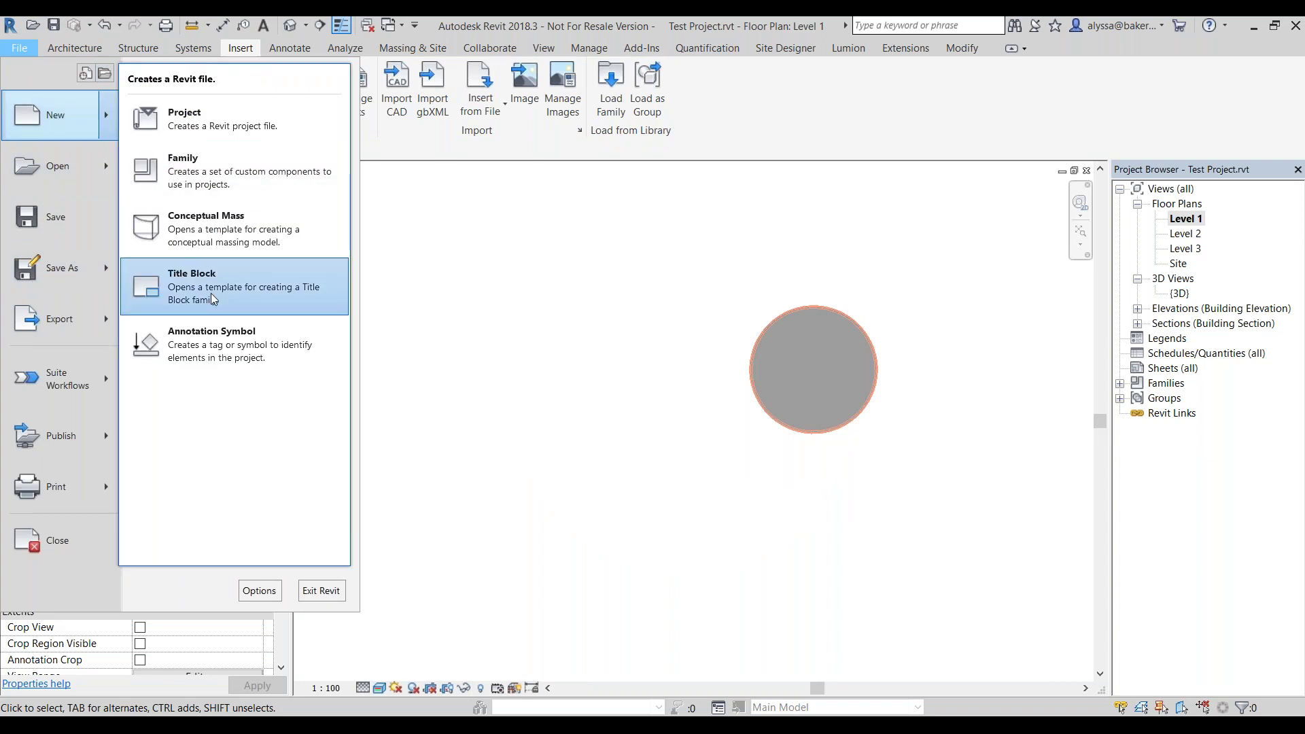
left_click(222, 245)
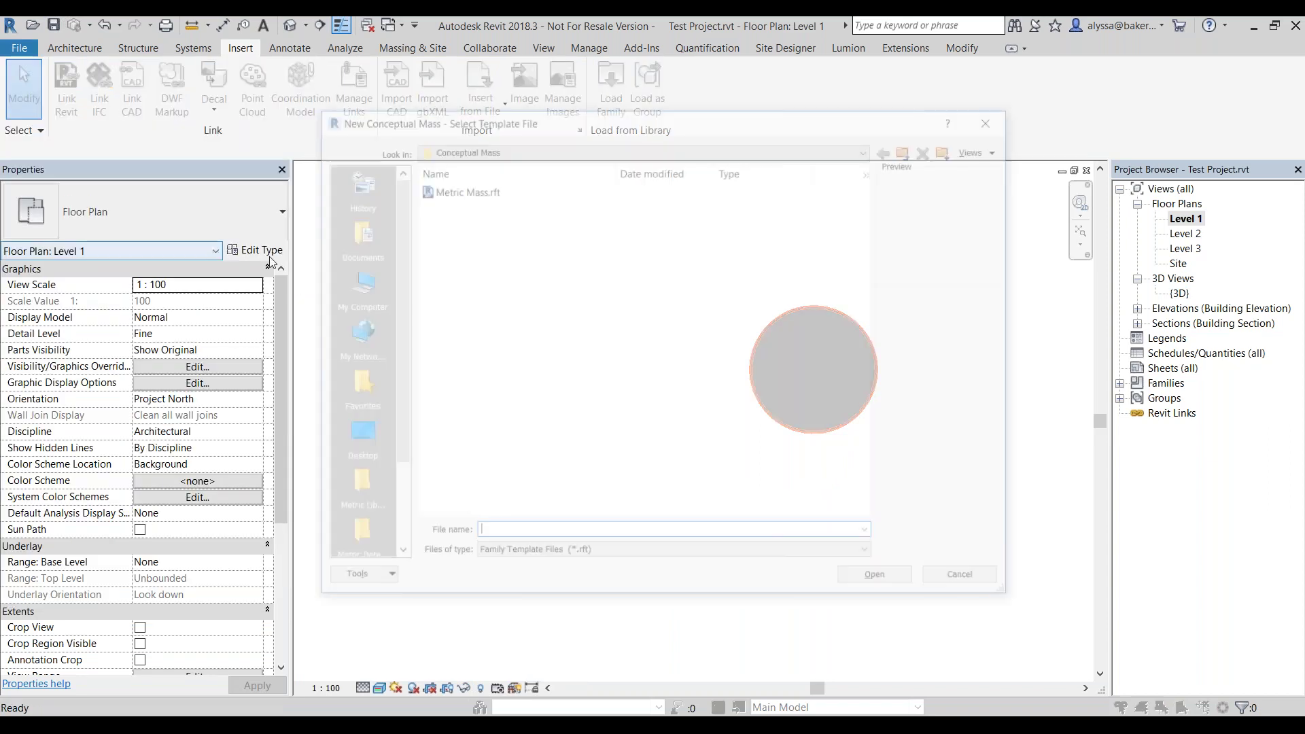
left_click(474, 190)
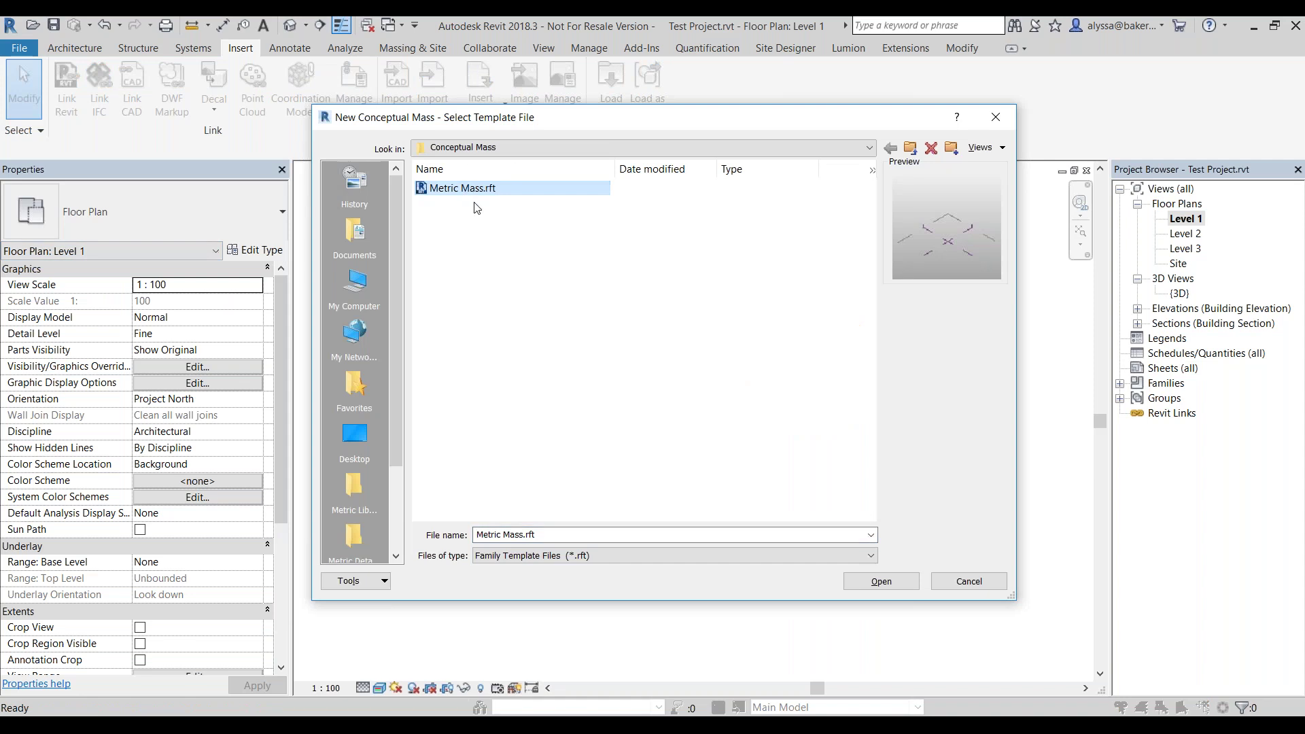
left_click(857, 583)
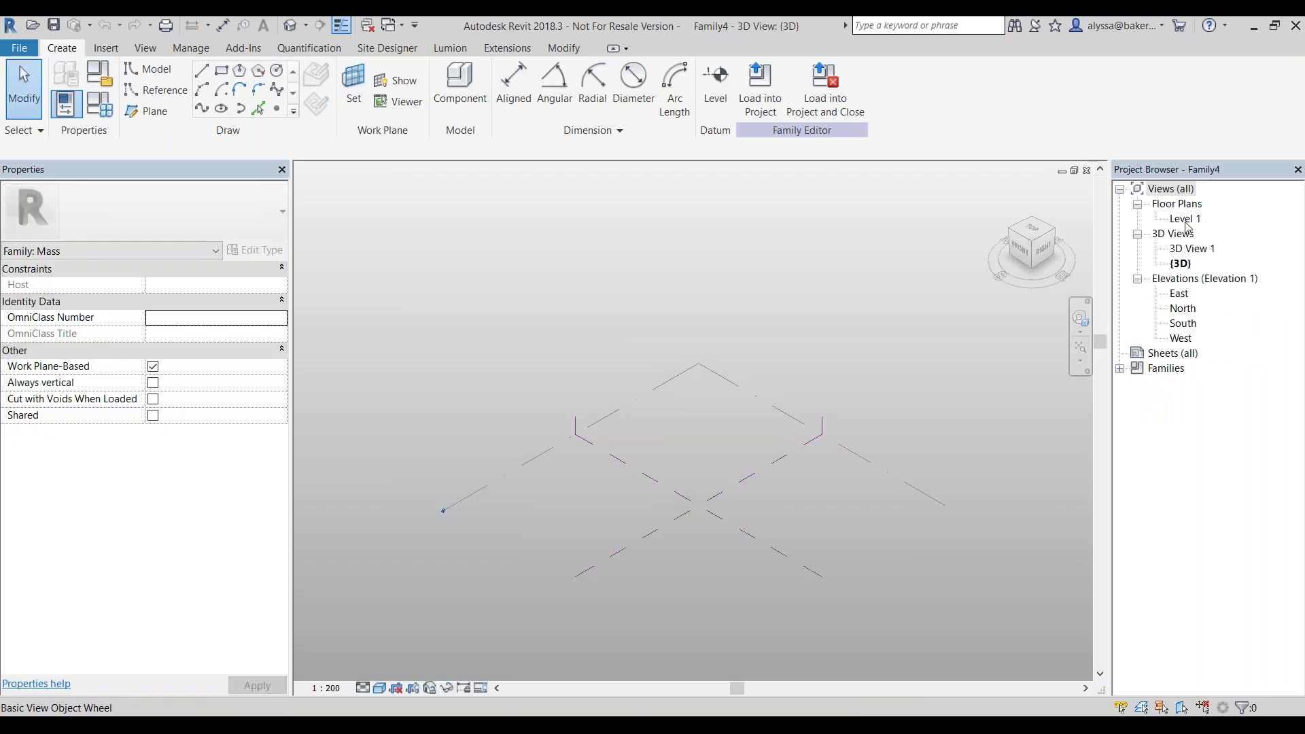
left_click(1186, 220)
double_click(1187, 220)
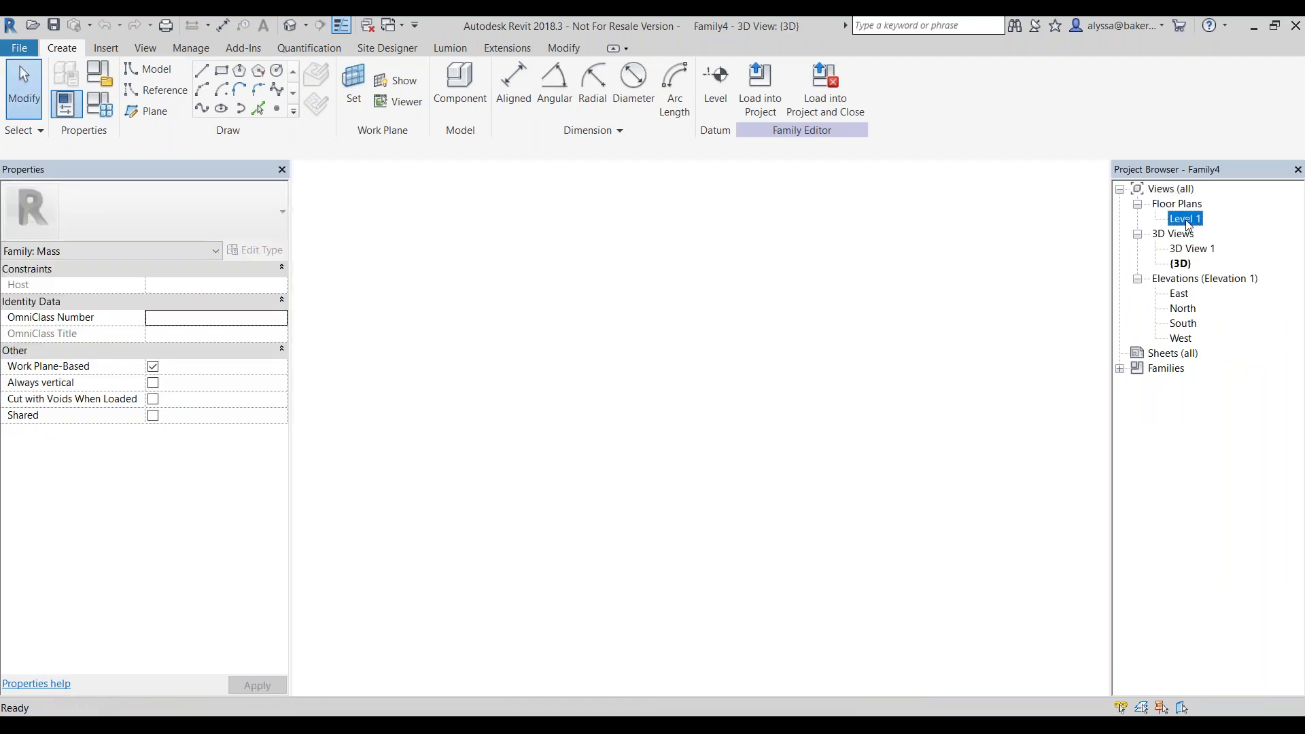
Import the 3ds Max.DWG file from the Backup folder into the mass family's Level 1 plan, positioned Auto - Origin to Origin.
left_click(109, 49)
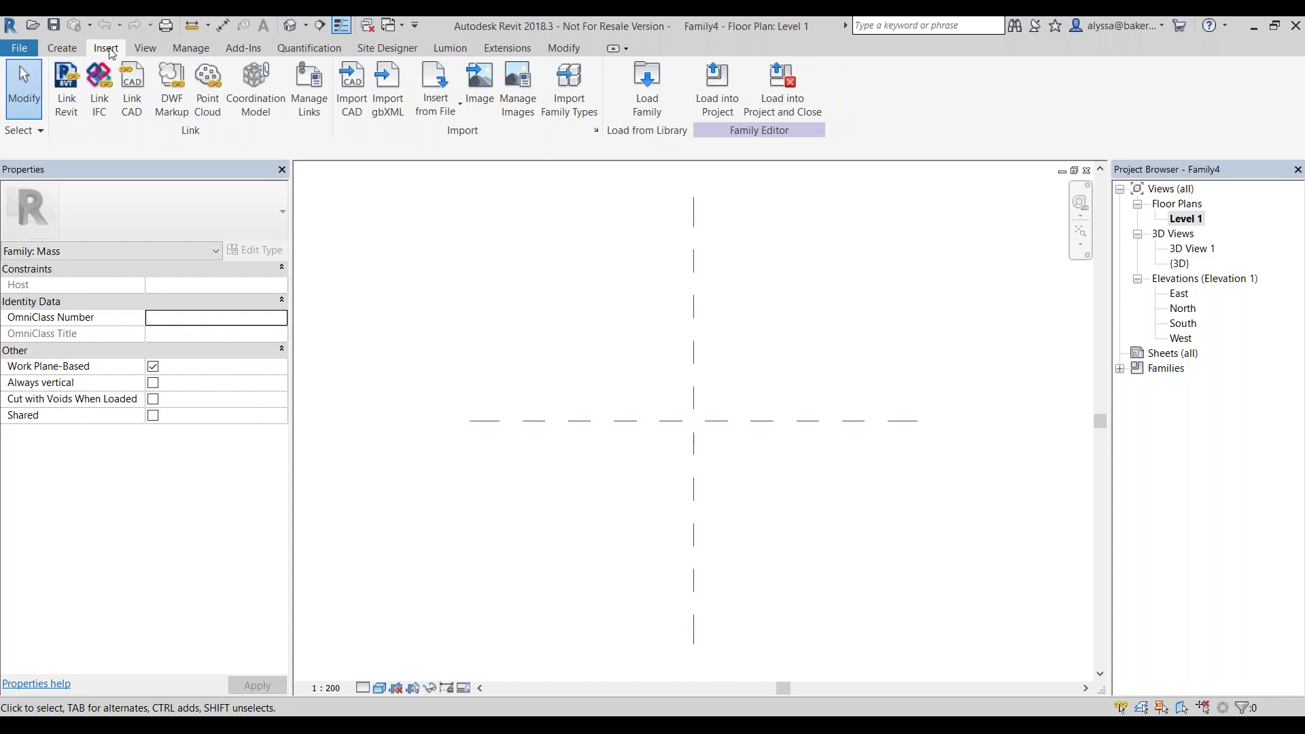
left_click(352, 89)
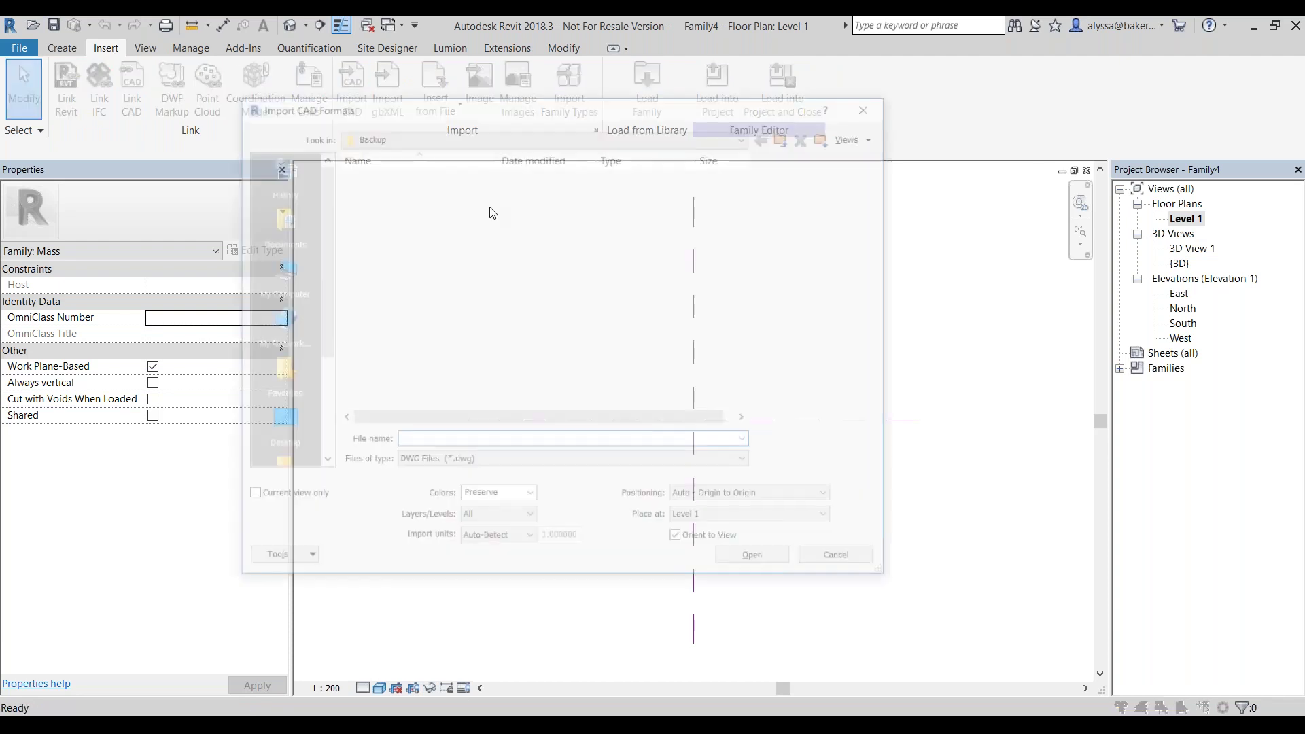
left_click(384, 255)
left_click(750, 562)
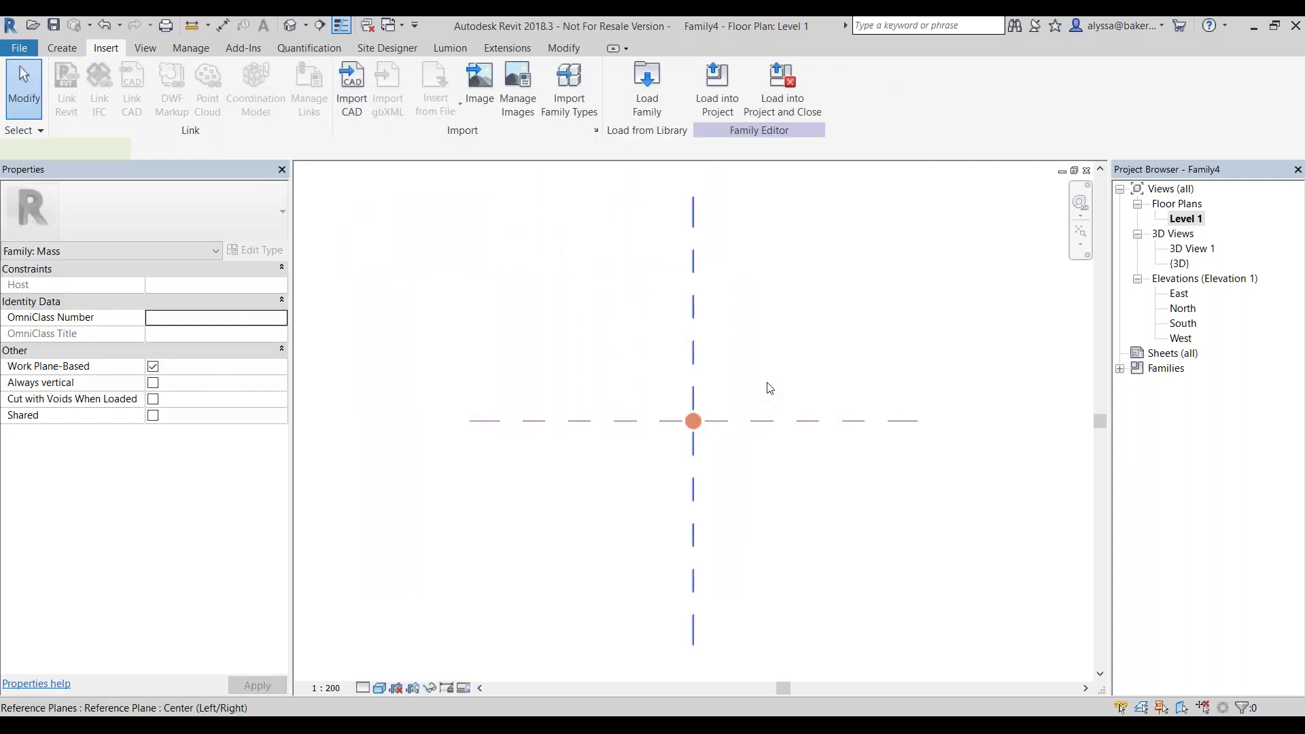
left_click(763, 407)
left_click(769, 381)
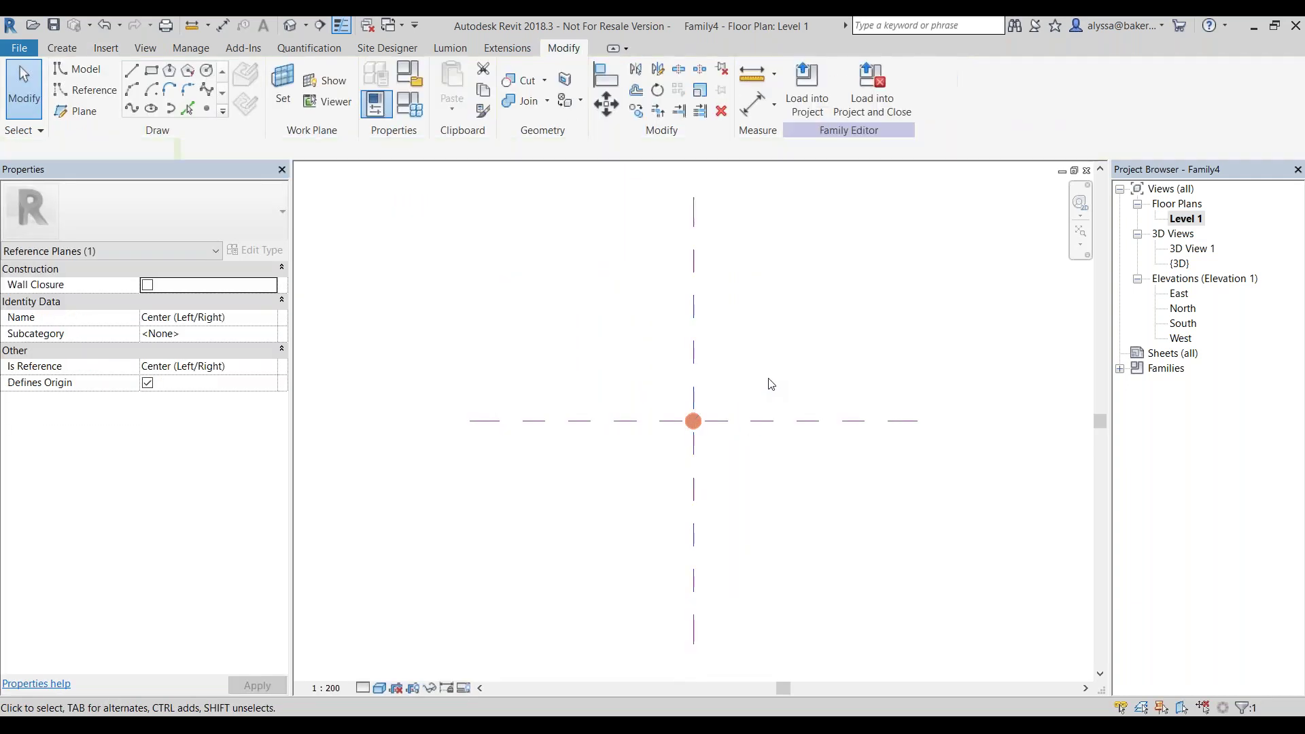
Save the mass family as Table in the Making the most of 3D dwg files in Revit folder and load it into Test Project.rvt.
left_click(19, 47)
mouse_move(104, 273)
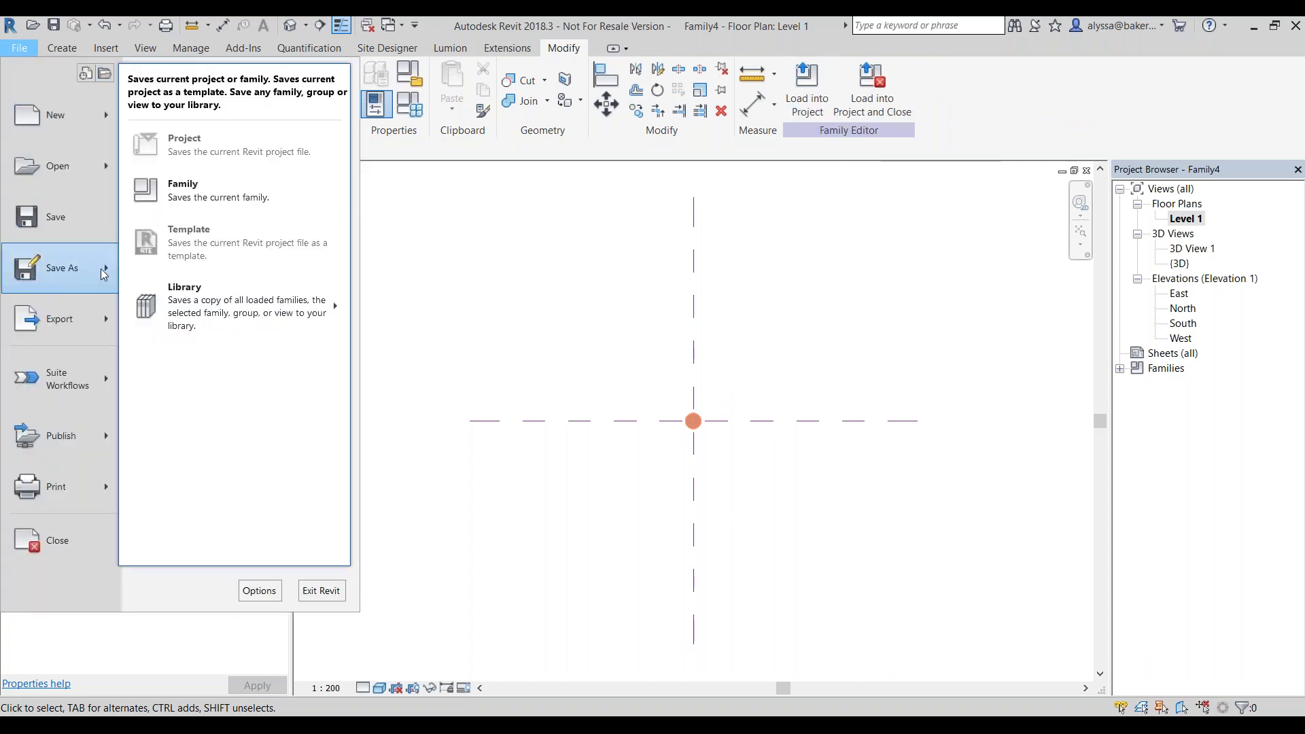
left_click(183, 193)
type("Table")
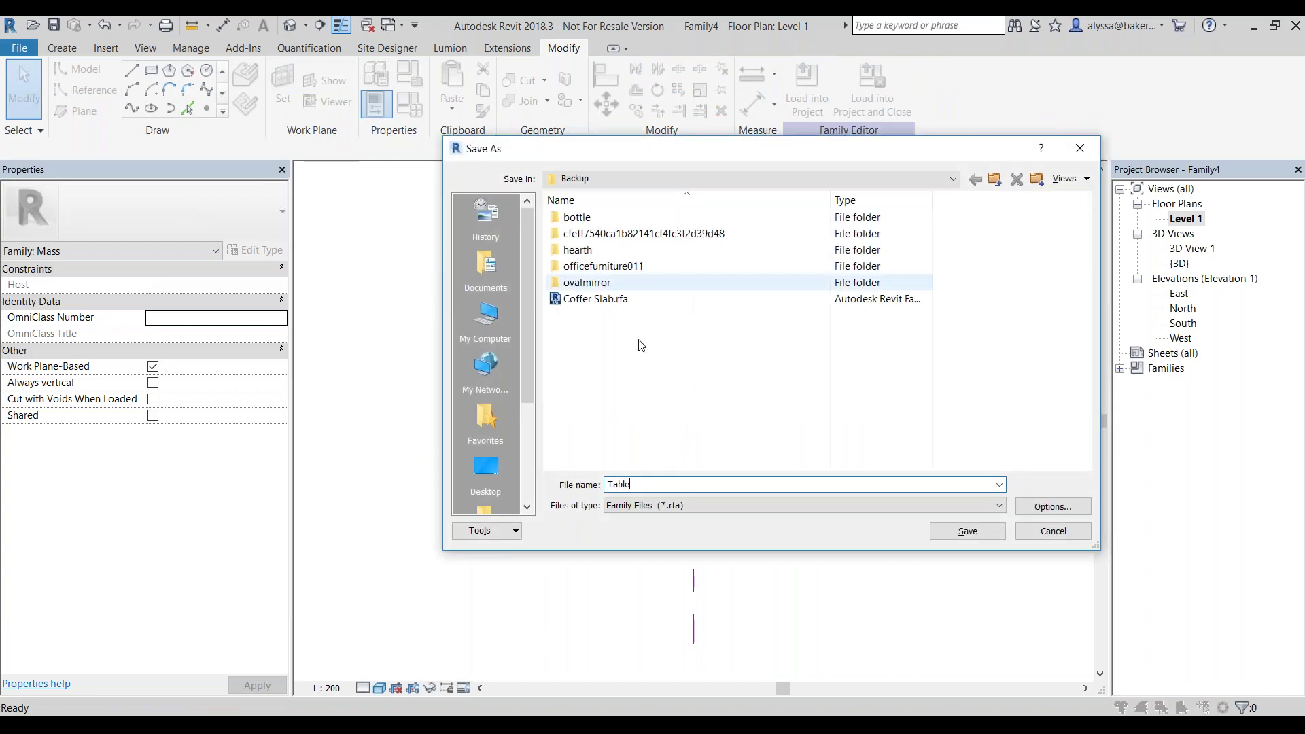
left_click(998, 180)
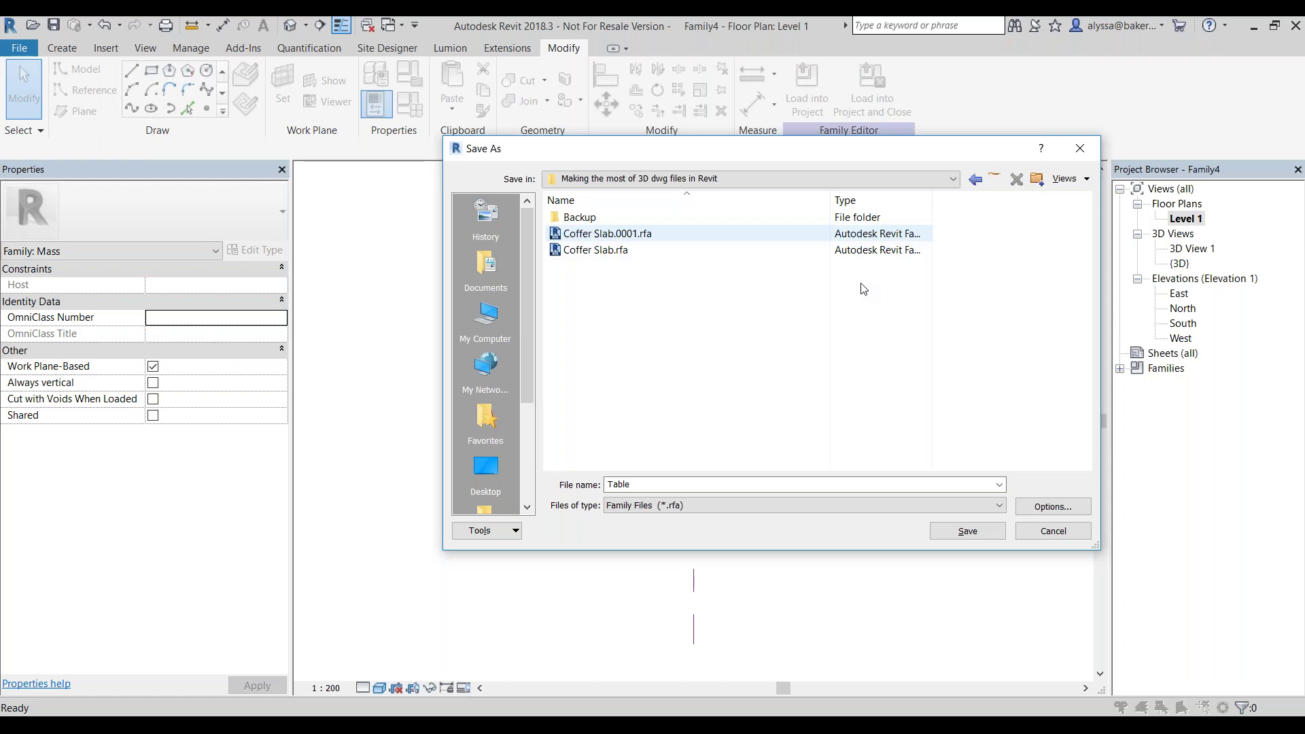
left_click(981, 531)
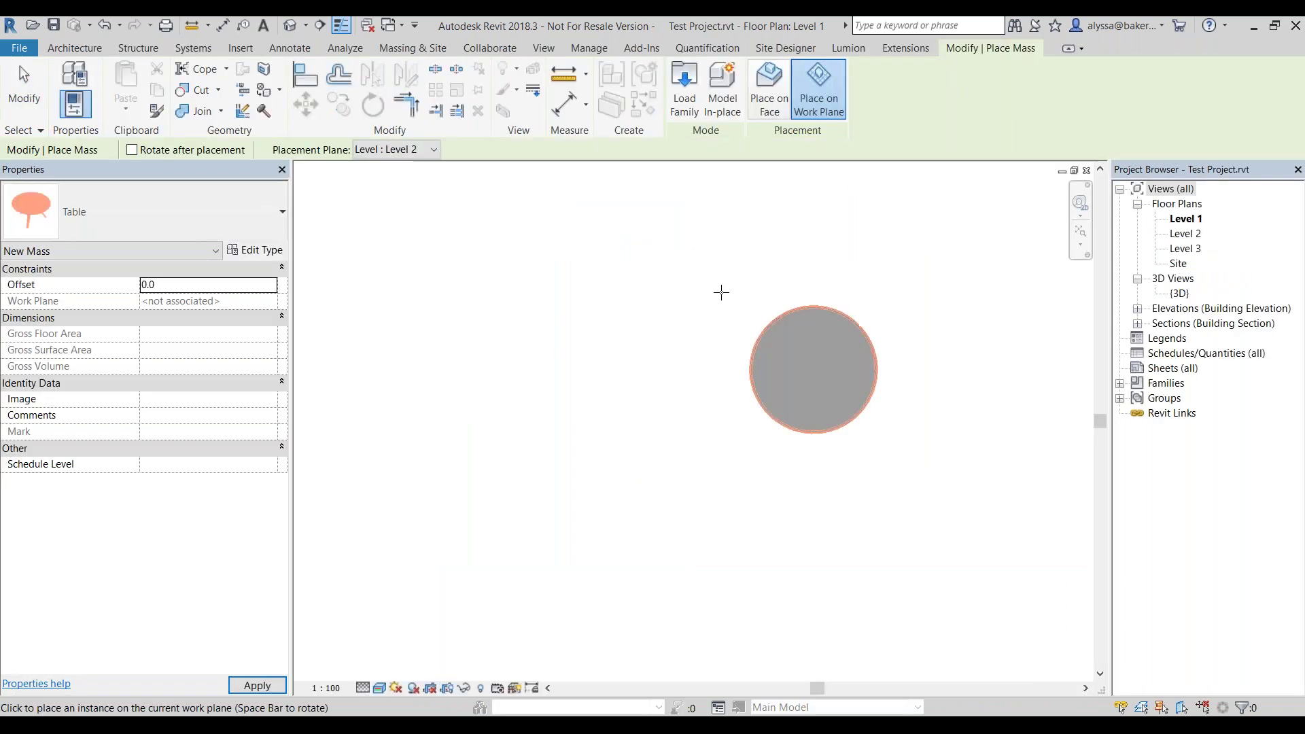
Place one Table mass east of the floor slab, just south of the imported table, and end the placement.
scroll(724, 278, "down", 5)
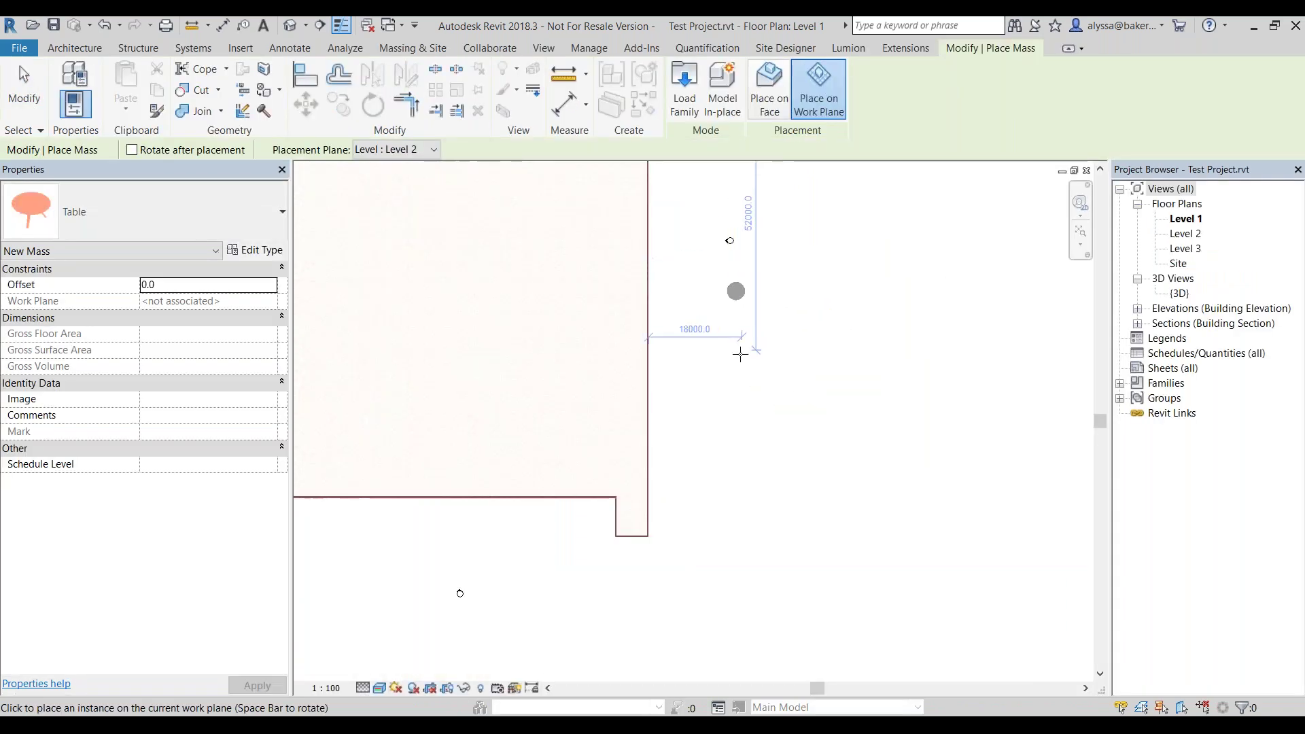
left_click(755, 367)
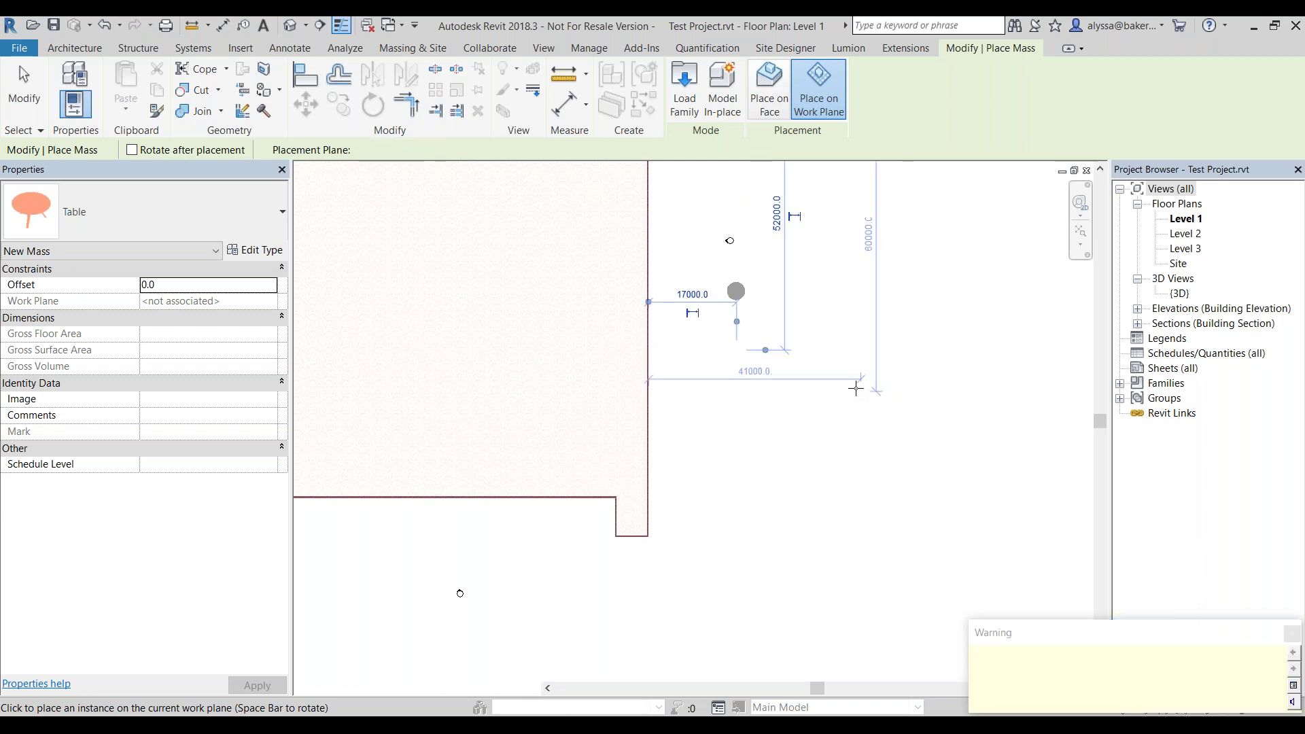
key("Escape")
key("Escape")
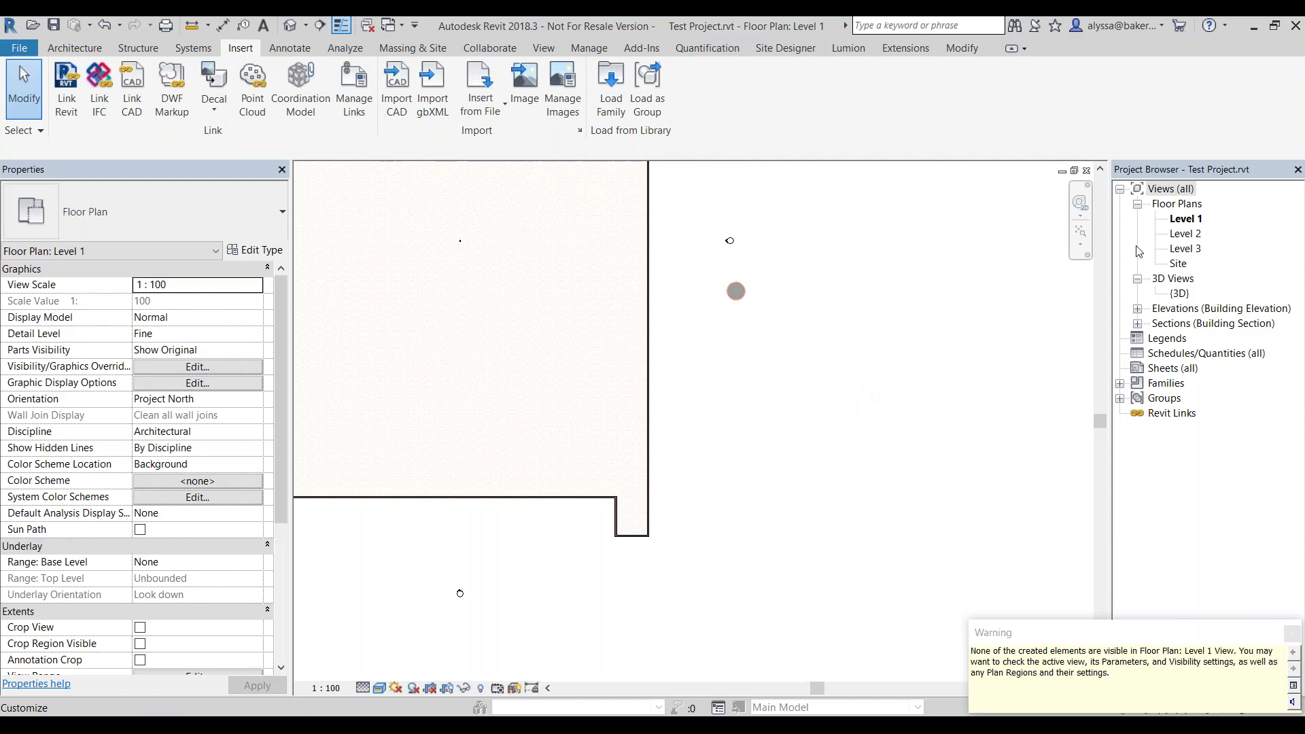
Look for the placed Table mass around the coffer slab in the default 3D view.
double_click(1179, 293)
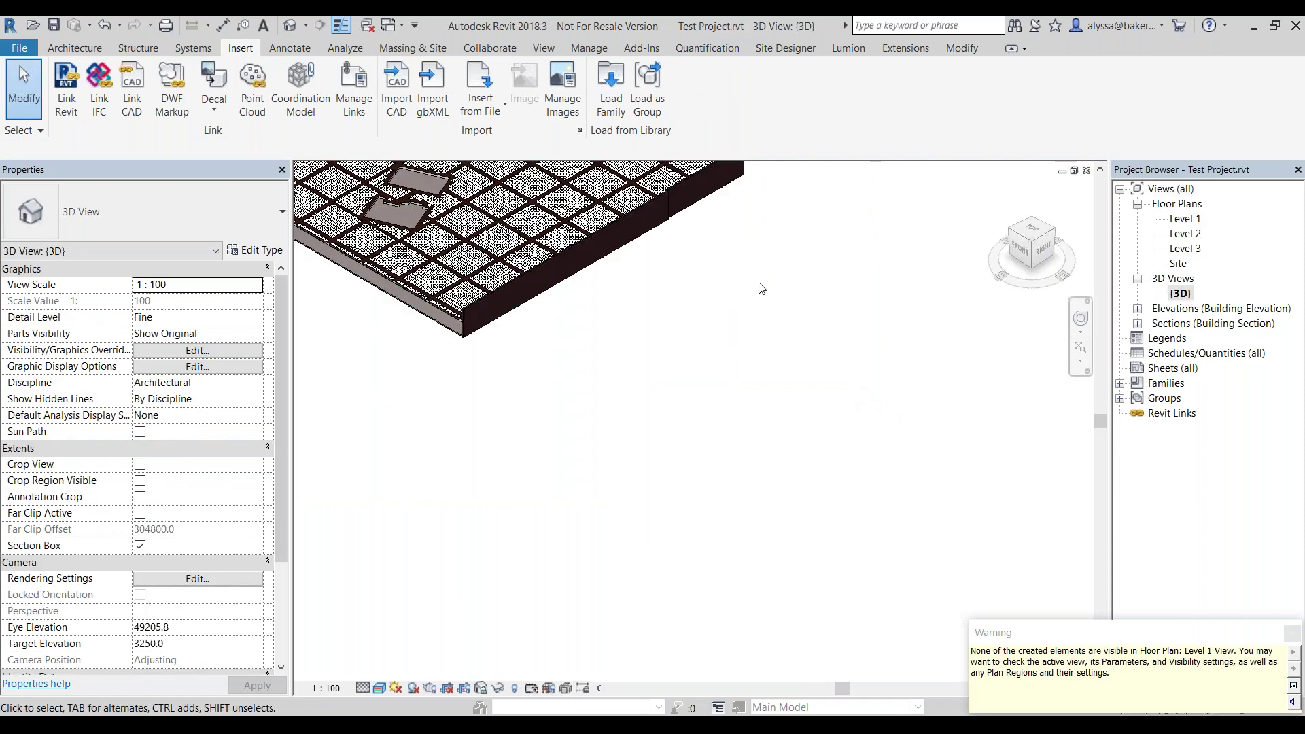
scroll(585, 274, "up", 3)
scroll(639, 281, "down", 2)
scroll(686, 340, "down", 3)
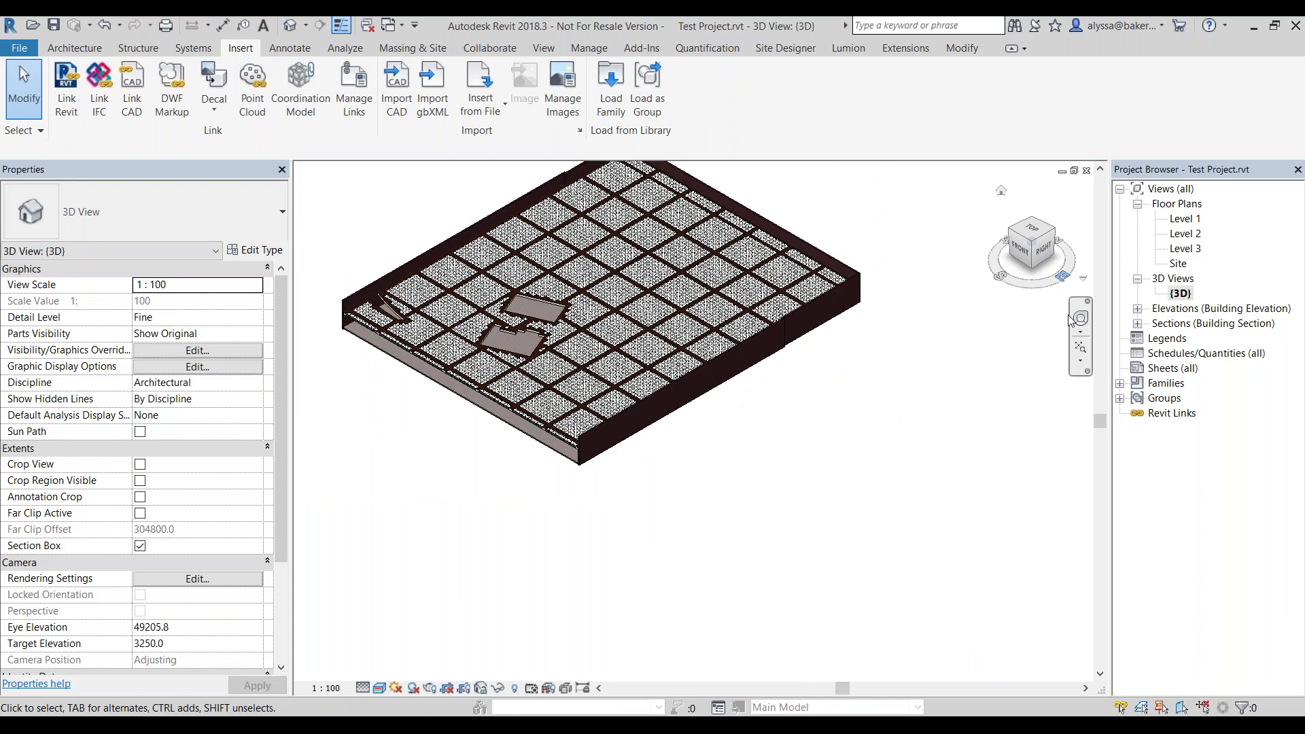
scroll(1088, 278, "up", 2)
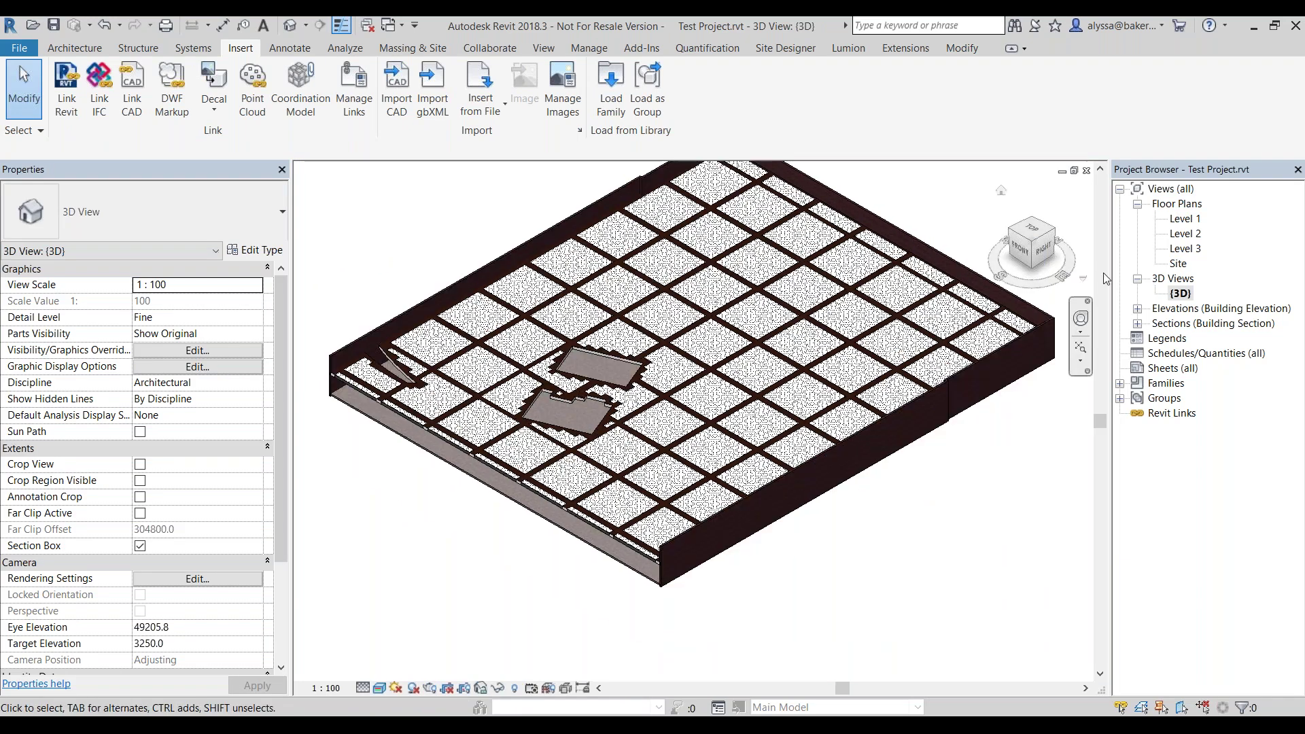
Return to the Level 1 plan and check the visibility of the Mass category and its subcategories in the Visibility/Graphic Overrides.
double_click(1186, 218)
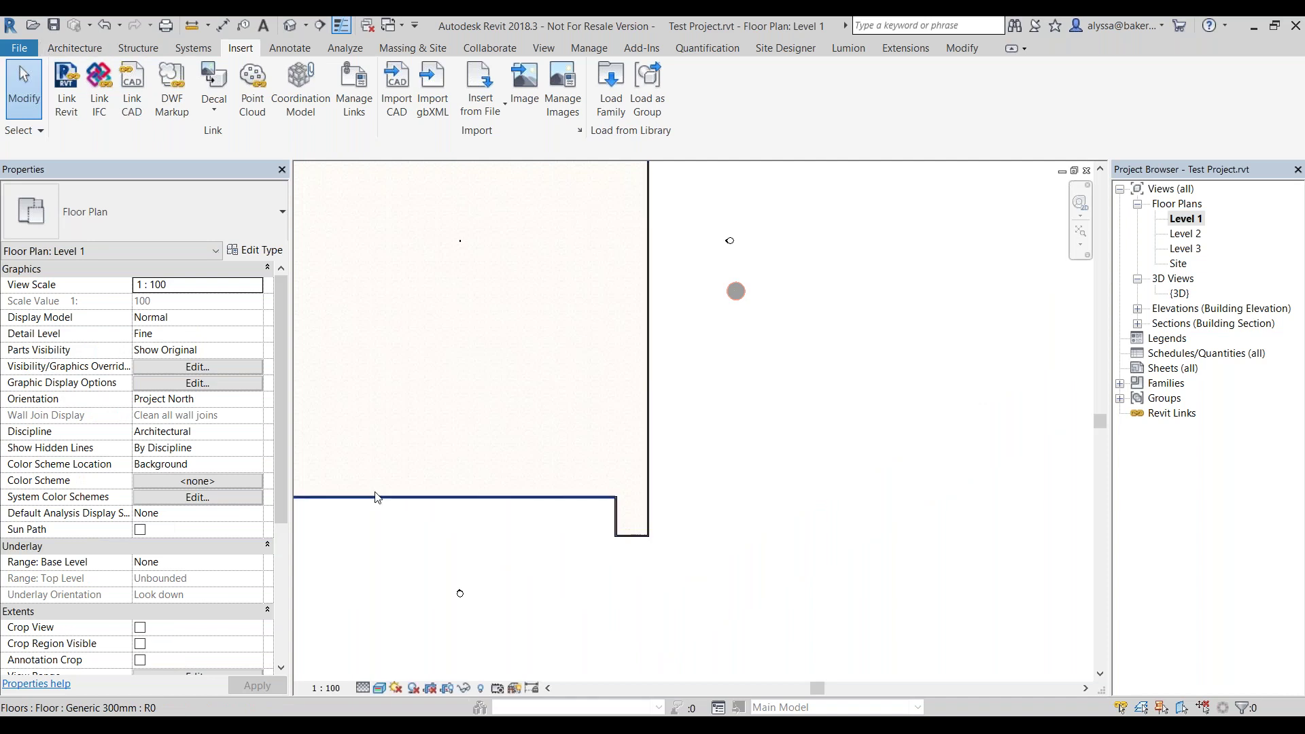
key("v")
key("g")
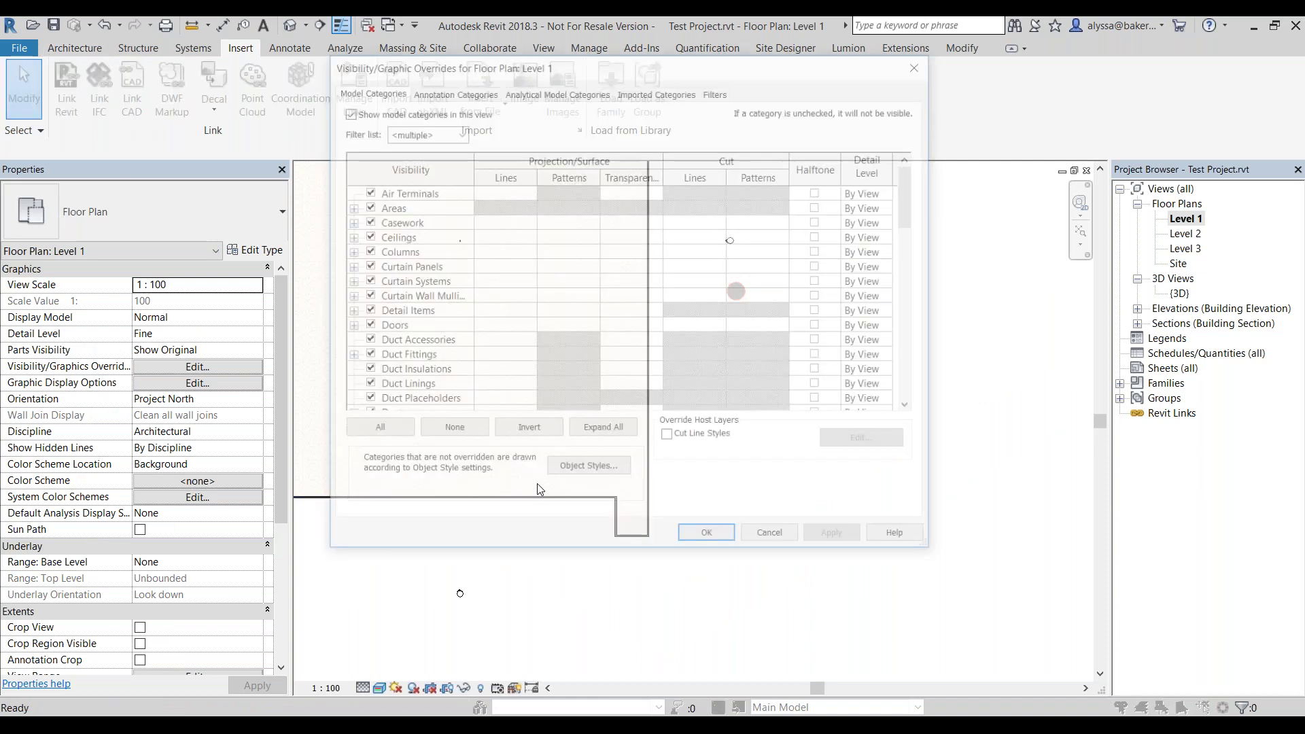
scroll(447, 304, "down", 9)
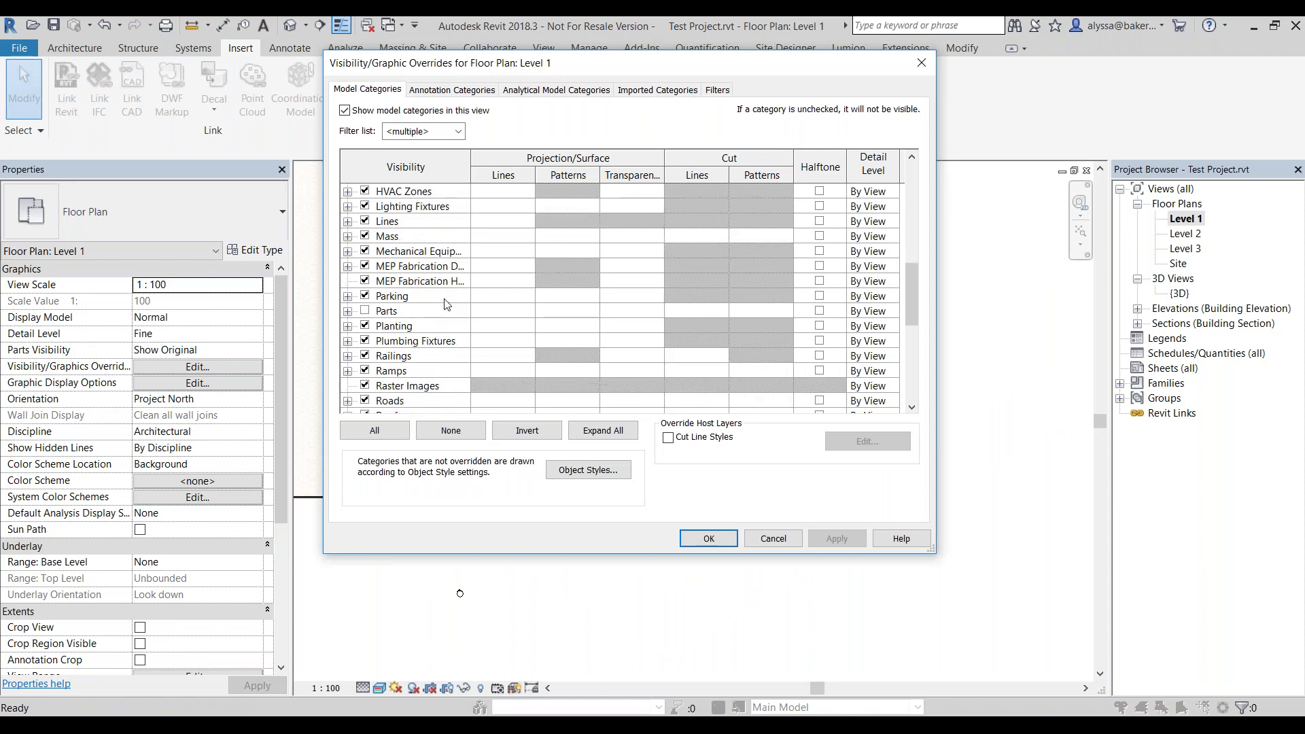
scroll(447, 304, "down", 3)
scroll(421, 304, "up", 4)
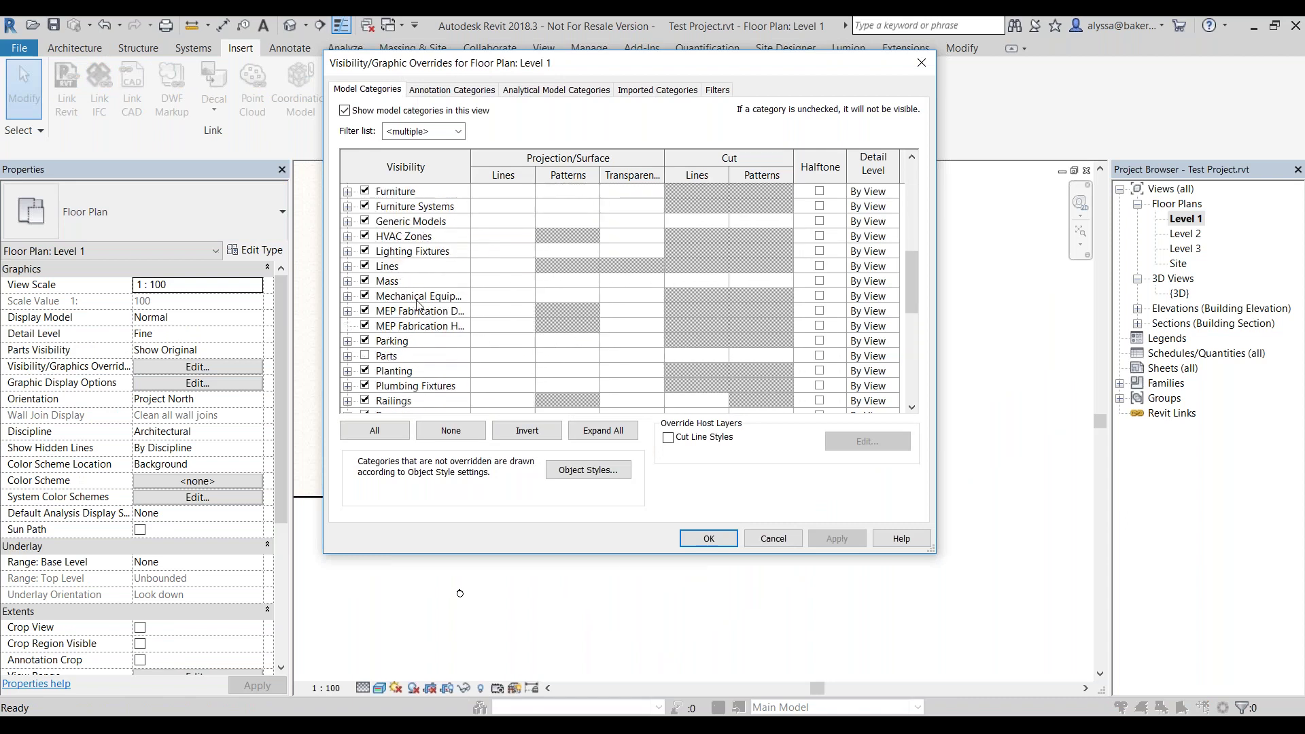
left_click(348, 281)
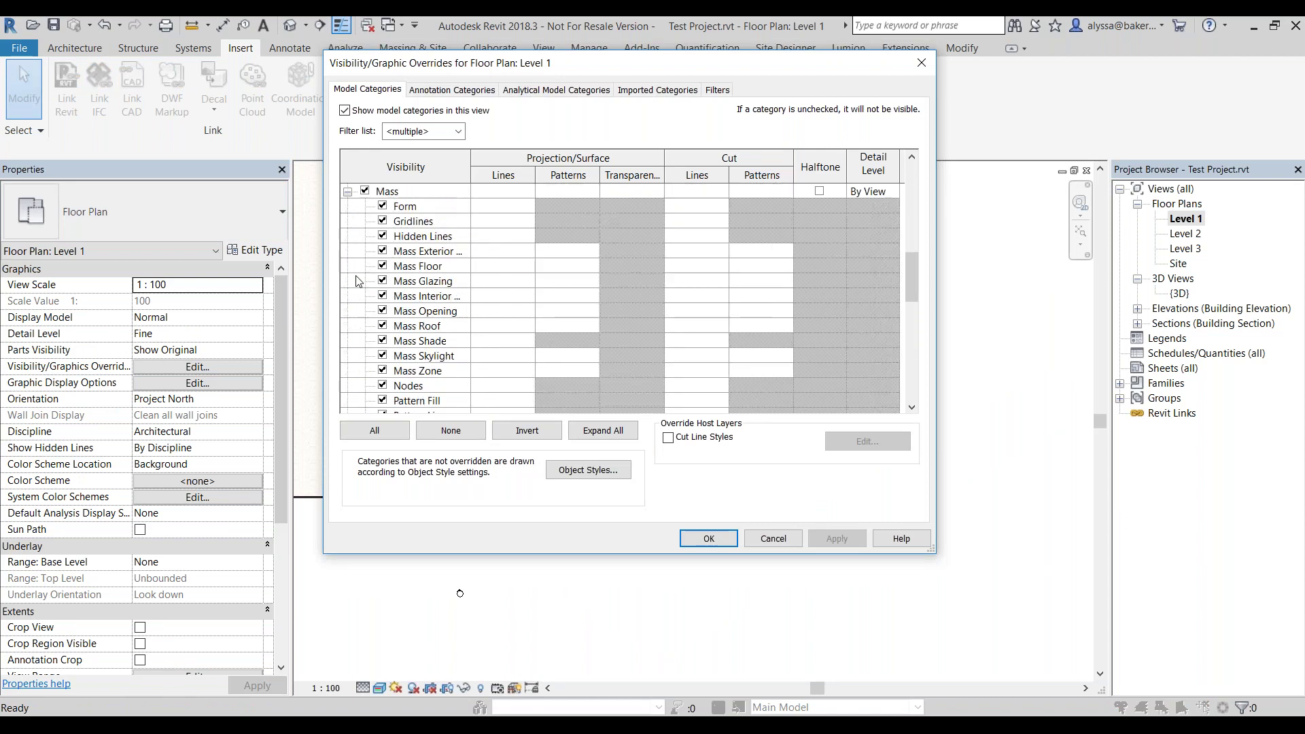
left_click(348, 193)
left_click(711, 541)
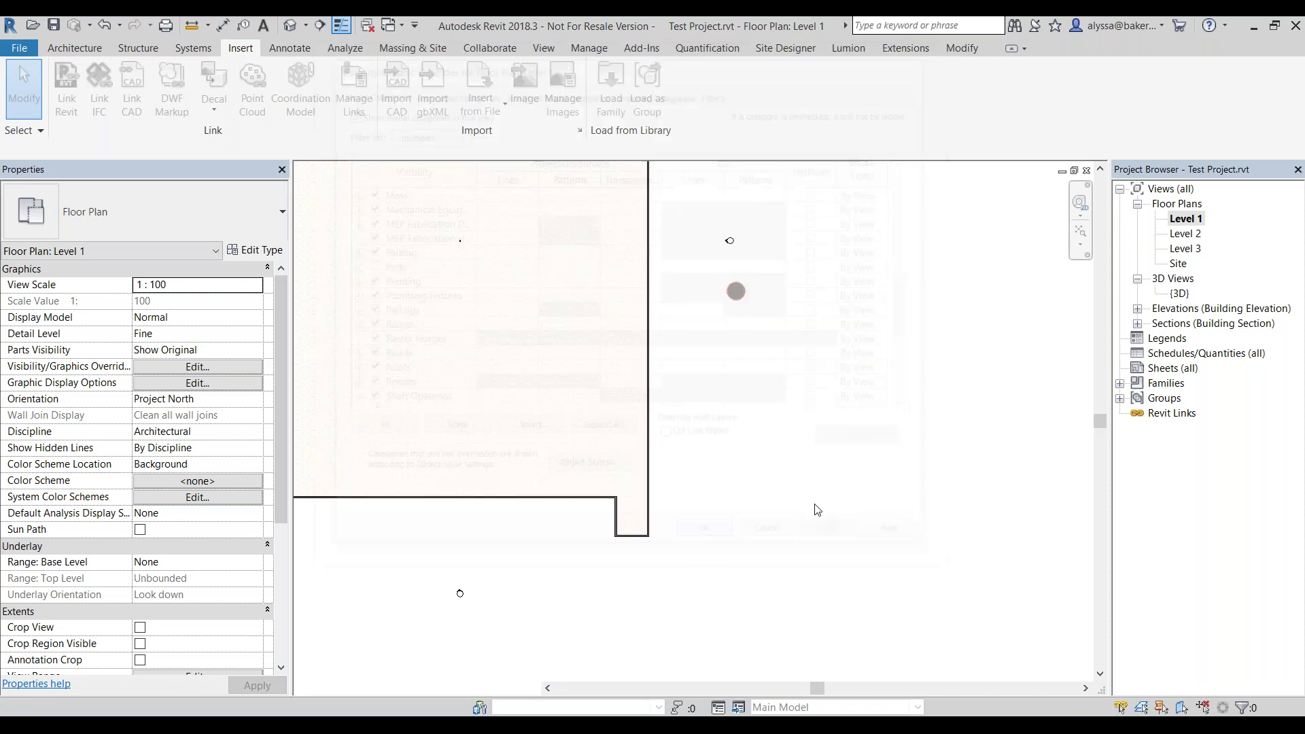
Open the Level 2 floor plan and inspect the placed Table mass's work plane and offset.
scroll(760, 349, "up", 3)
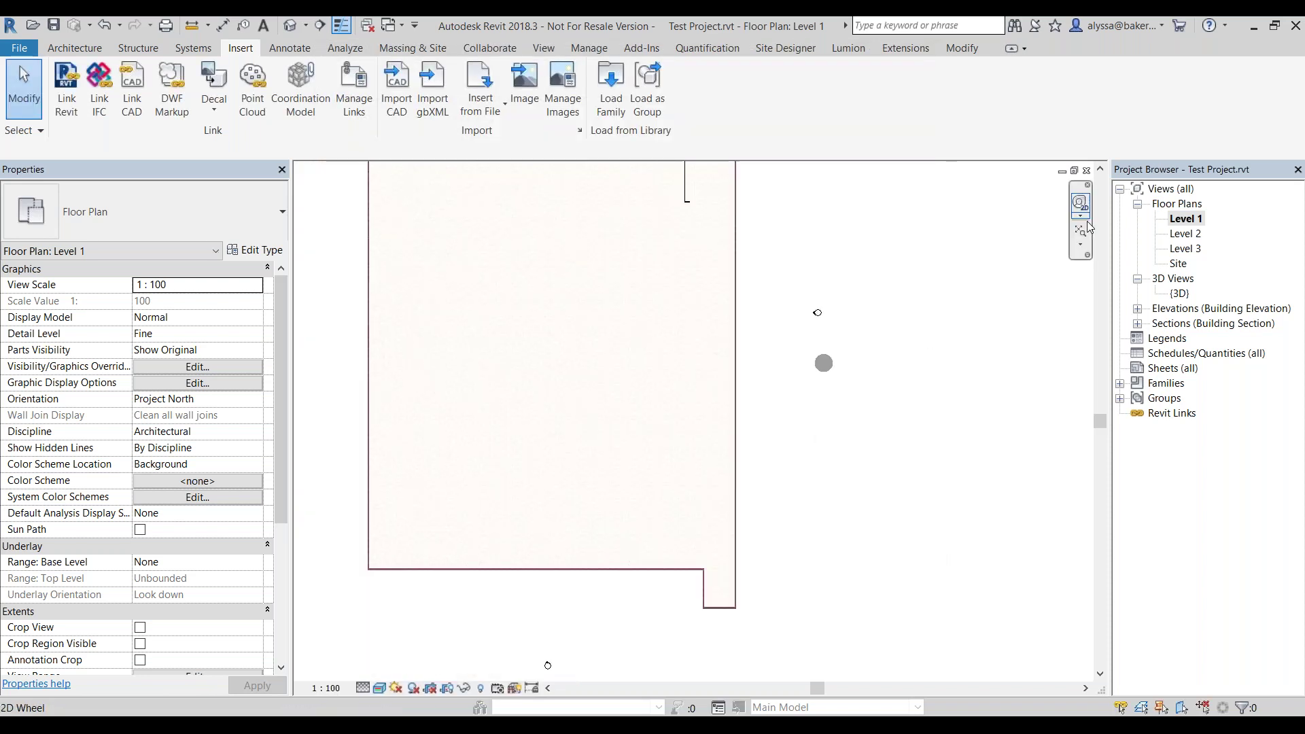
double_click(1185, 233)
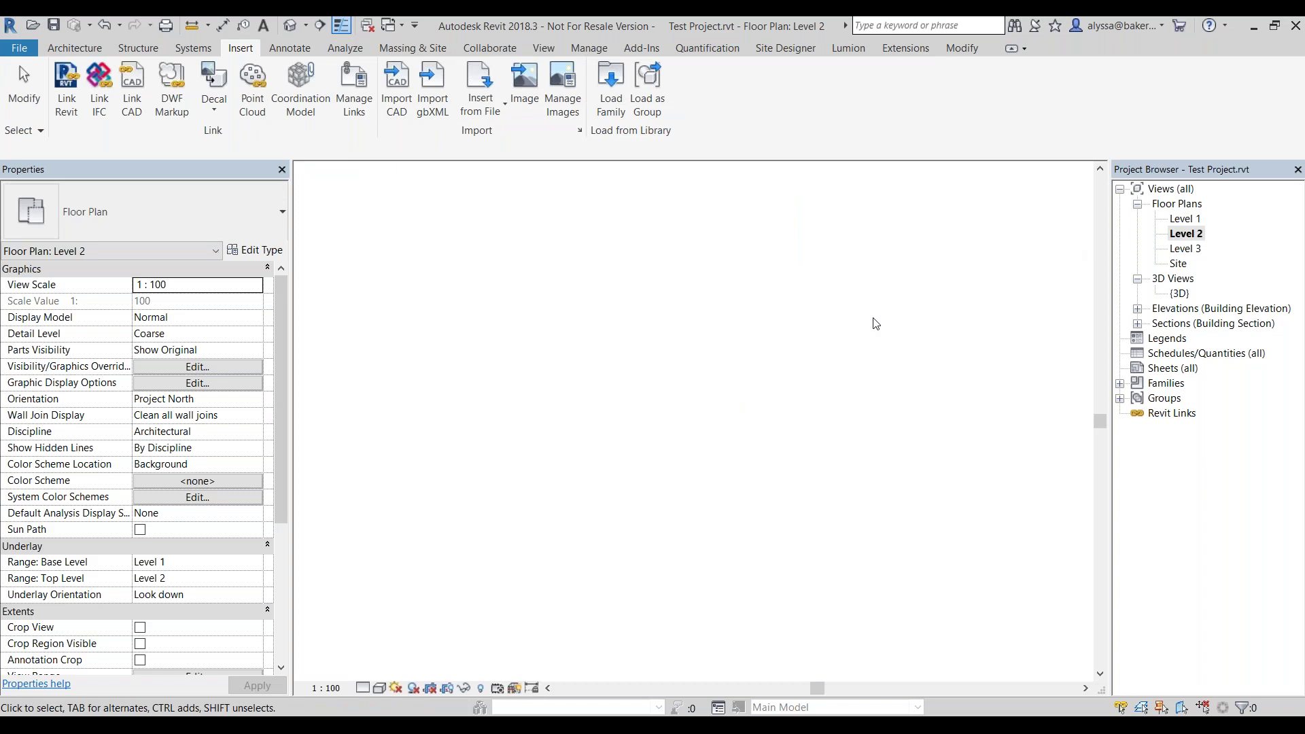
scroll(876, 324, "down", 5)
scroll(858, 537, "up", 4)
left_click(802, 459)
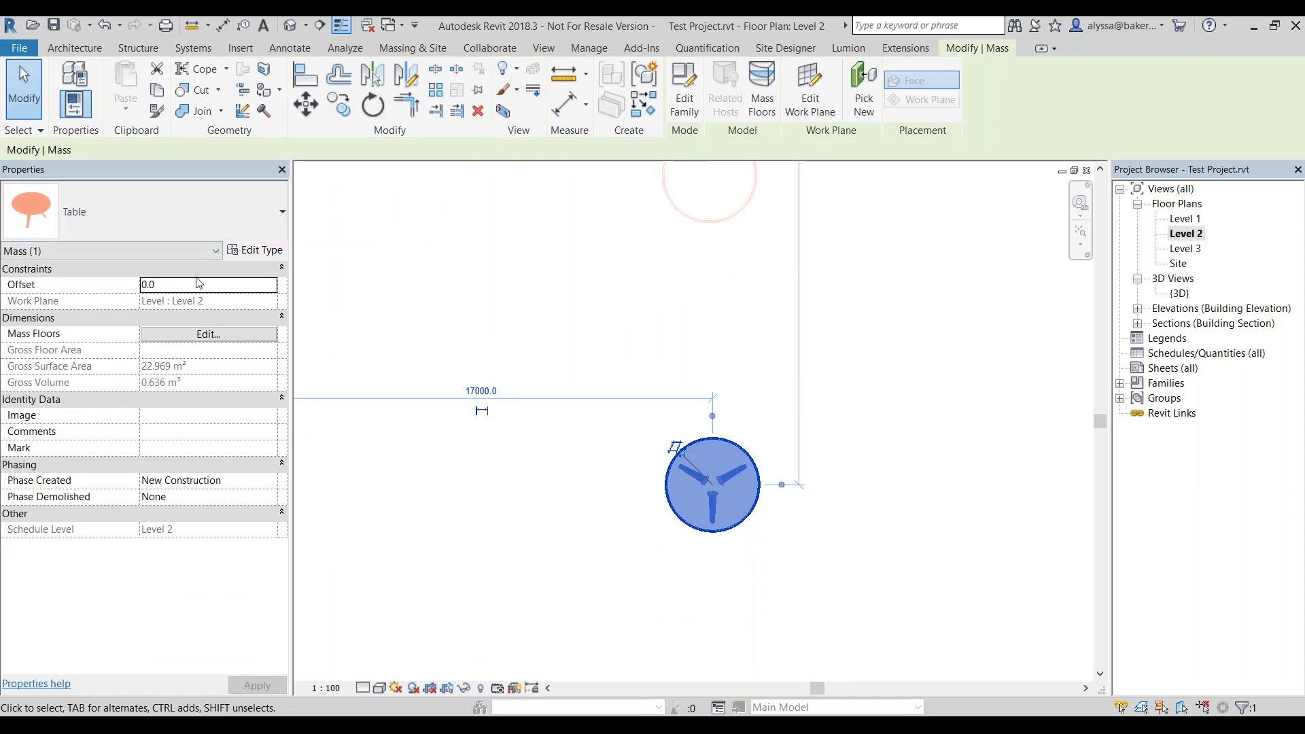
left_click(928, 378)
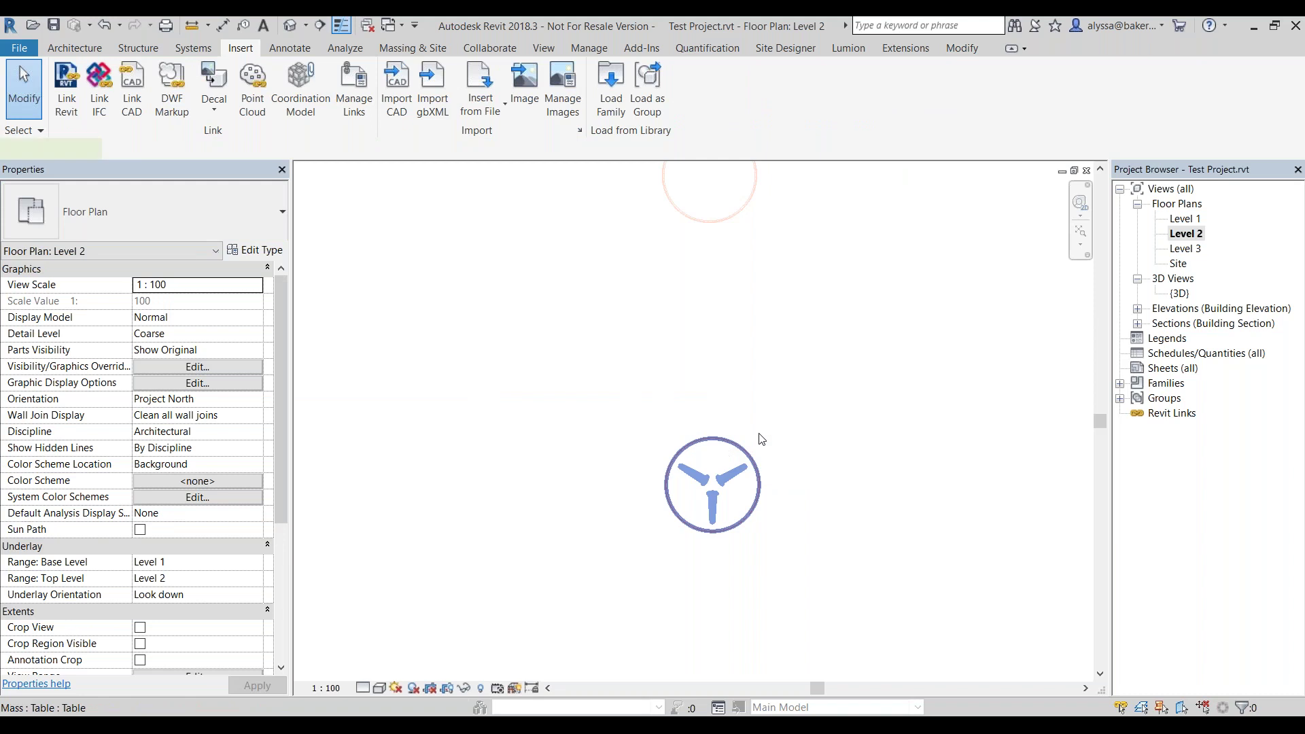
Set the base level of the imported 3ds Max.DWG table to Level 2 to match the Table mass.
left_click(727, 450)
middle_click_drag(647, 180, 619, 234)
left_click(643, 166)
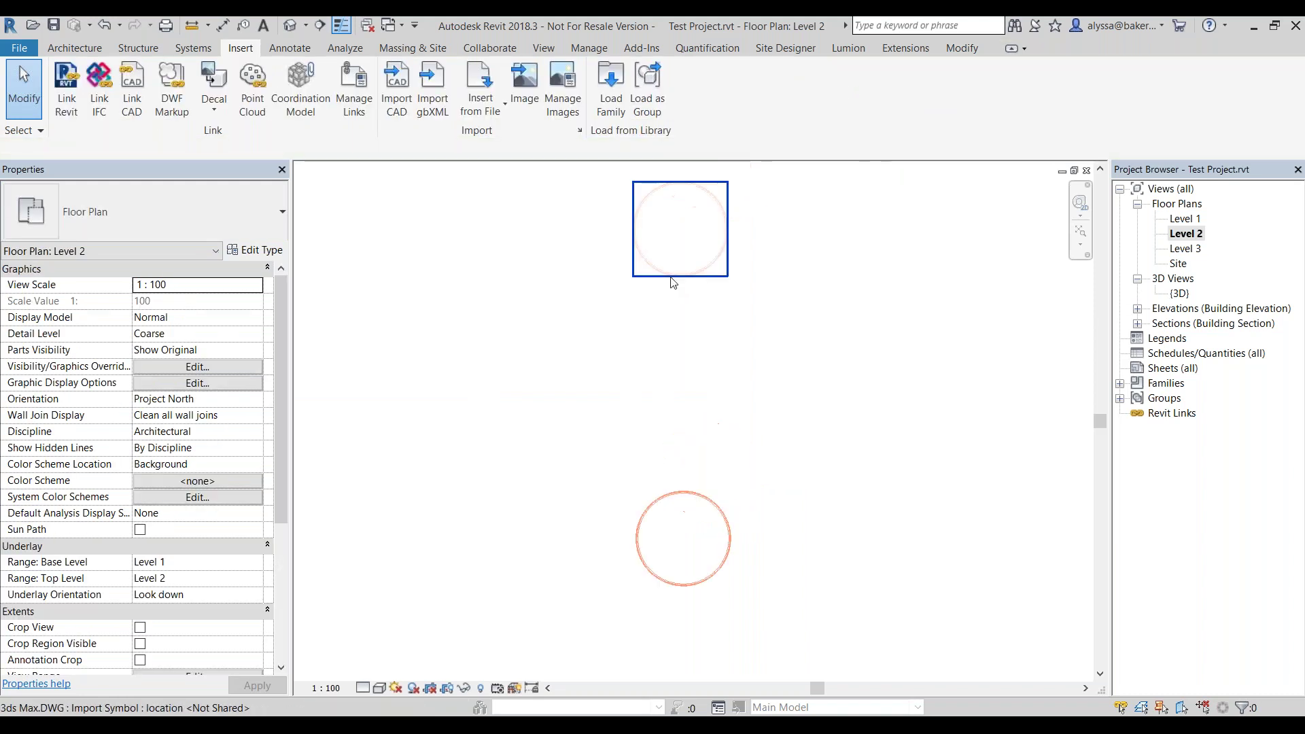
left_click(629, 265)
left_click(677, 498)
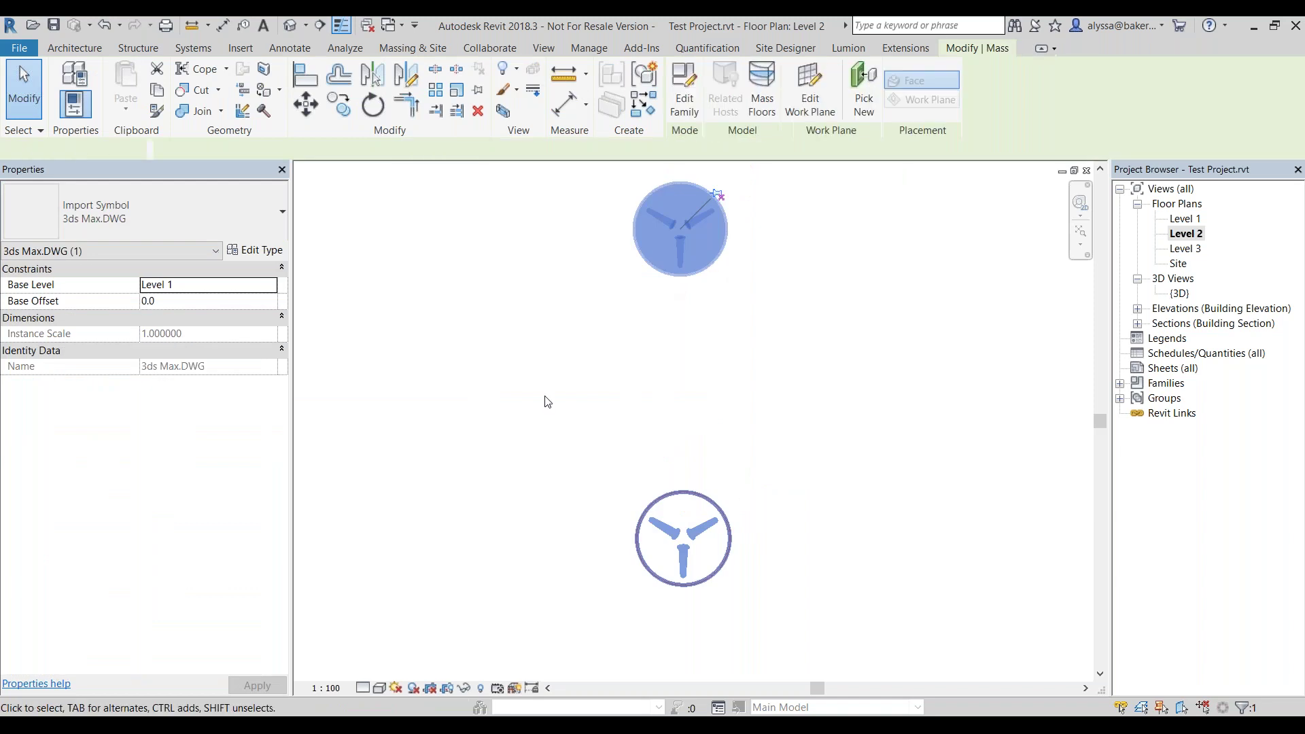
left_click(648, 265)
left_click(269, 286)
left_click(178, 314)
left_click(593, 370)
middle_click_drag(701, 365, 658, 367)
Set the Level 2 plan's detail level to Fine and switch it to a visual style with filled surfaces.
left_click(362, 689)
left_click(373, 671)
left_click(379, 688)
left_click(391, 653)
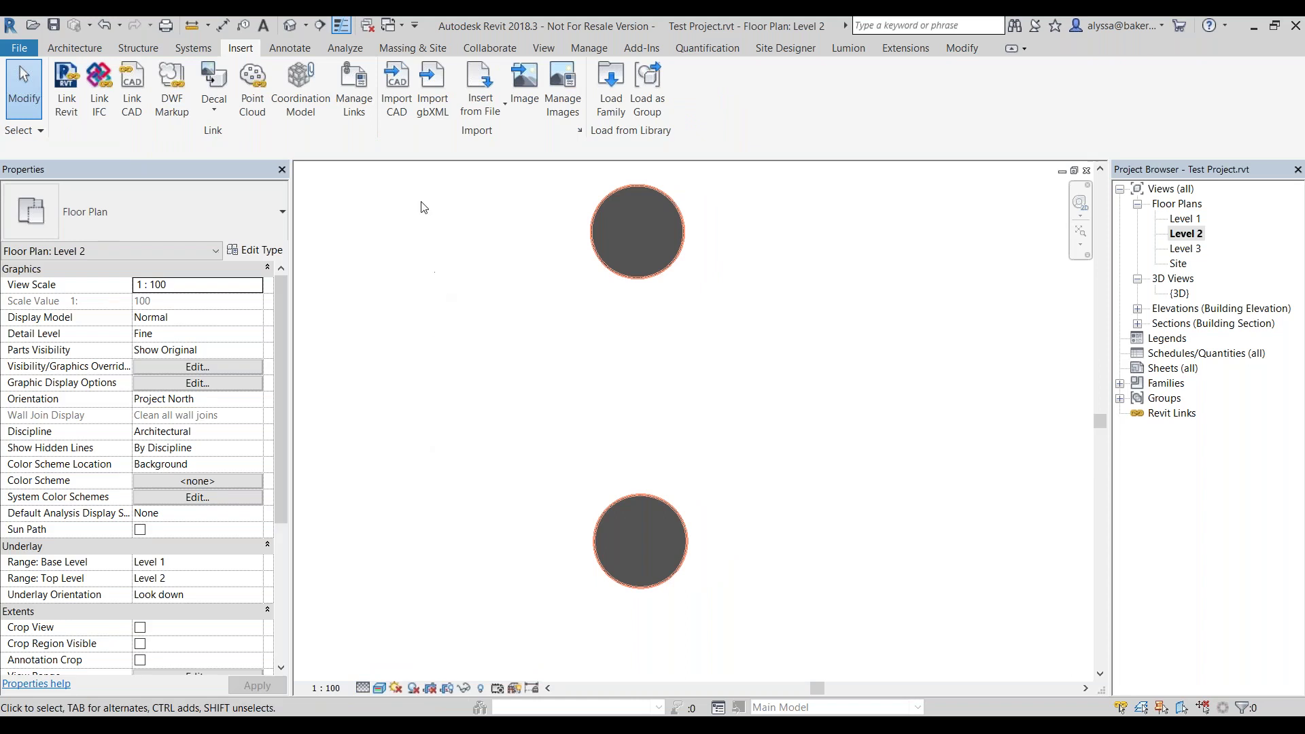
Find a wood material in the project materials and paint the top face of the Table mass with Oak Flooring.
left_click(576, 49)
left_click(962, 47)
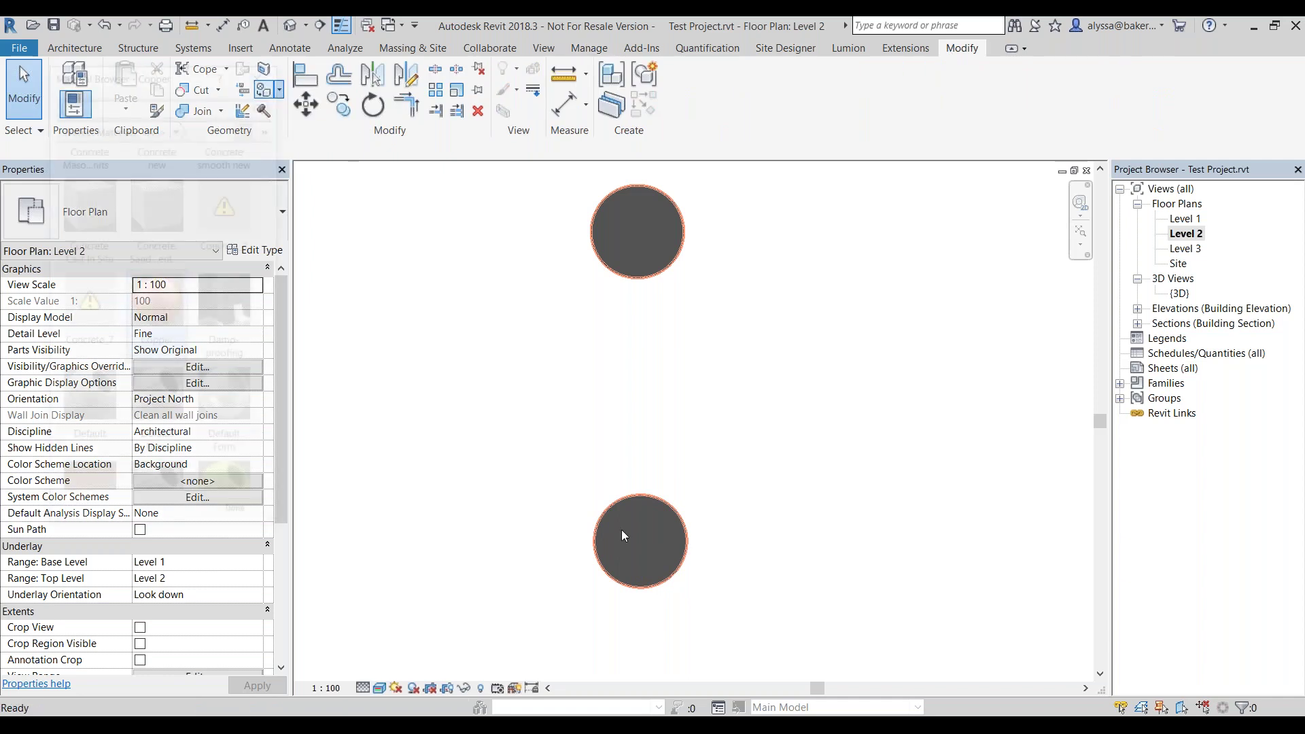
key("p")
key("t")
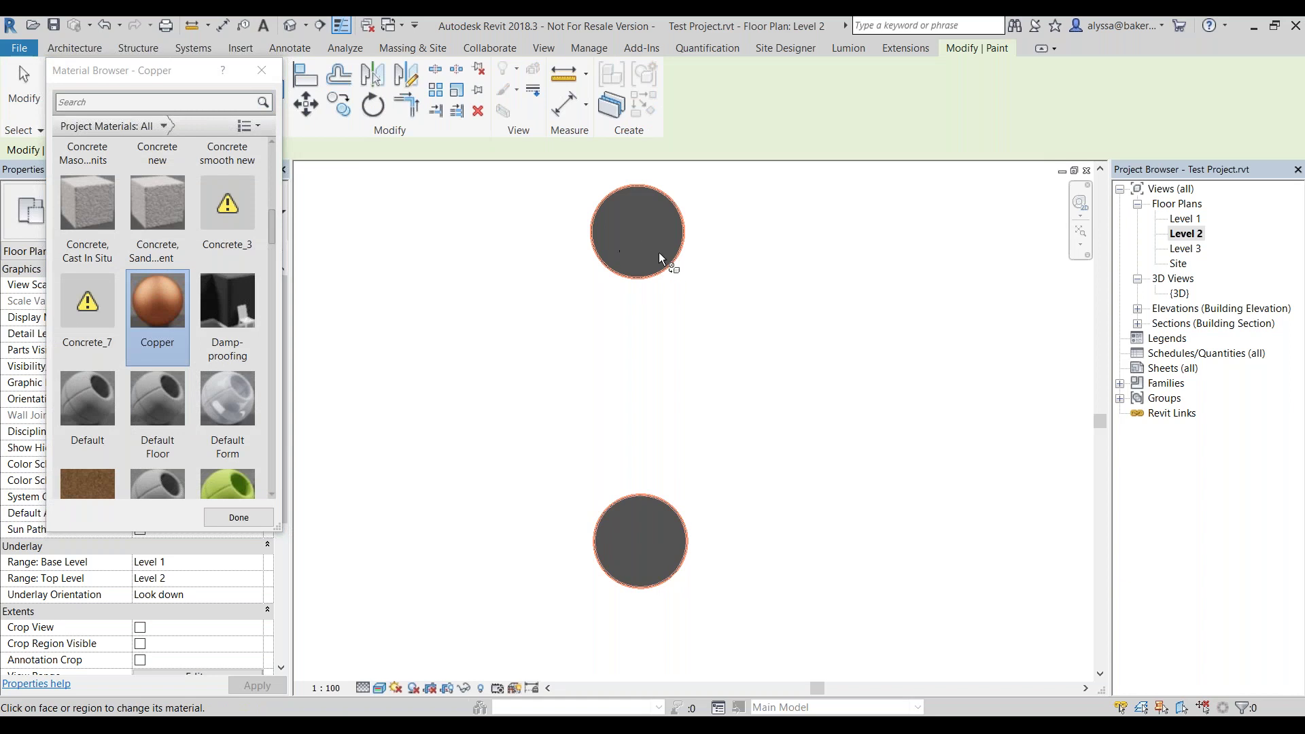
scroll(163, 320, "down", 5)
left_click(105, 99)
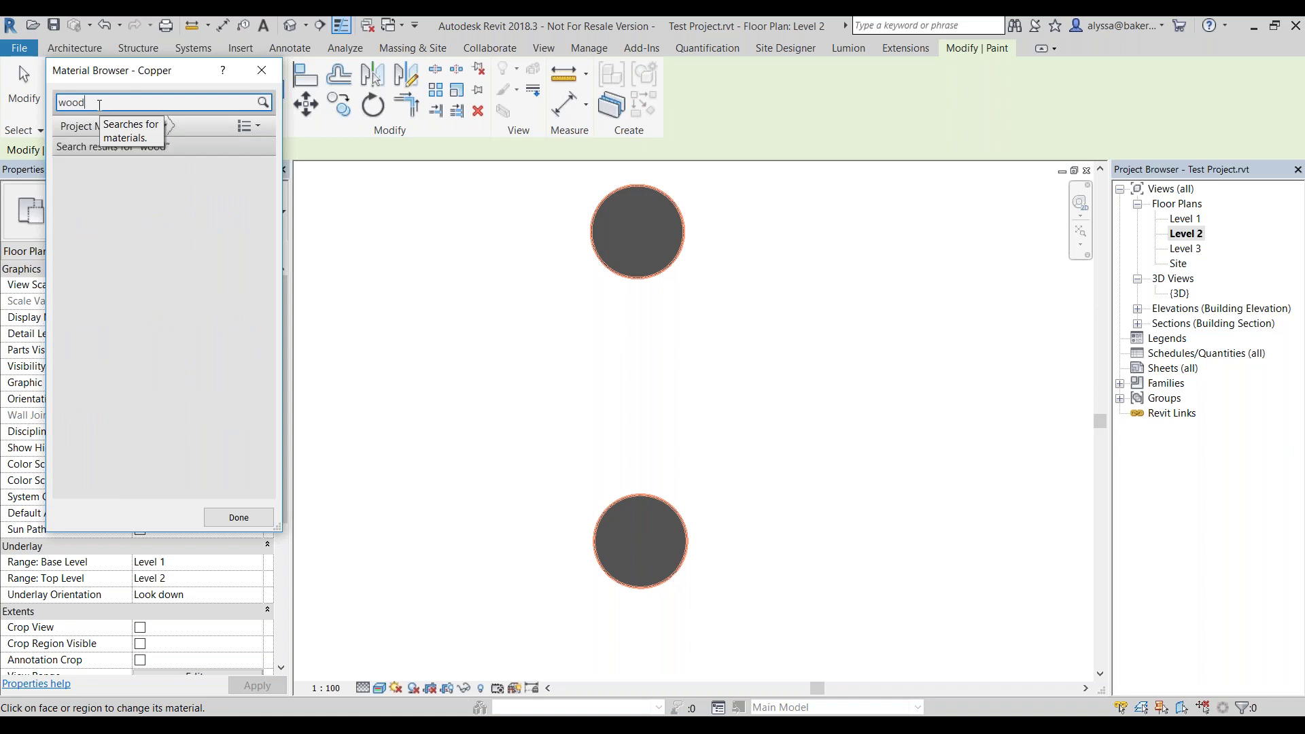
left_click(83, 288)
left_click(640, 534)
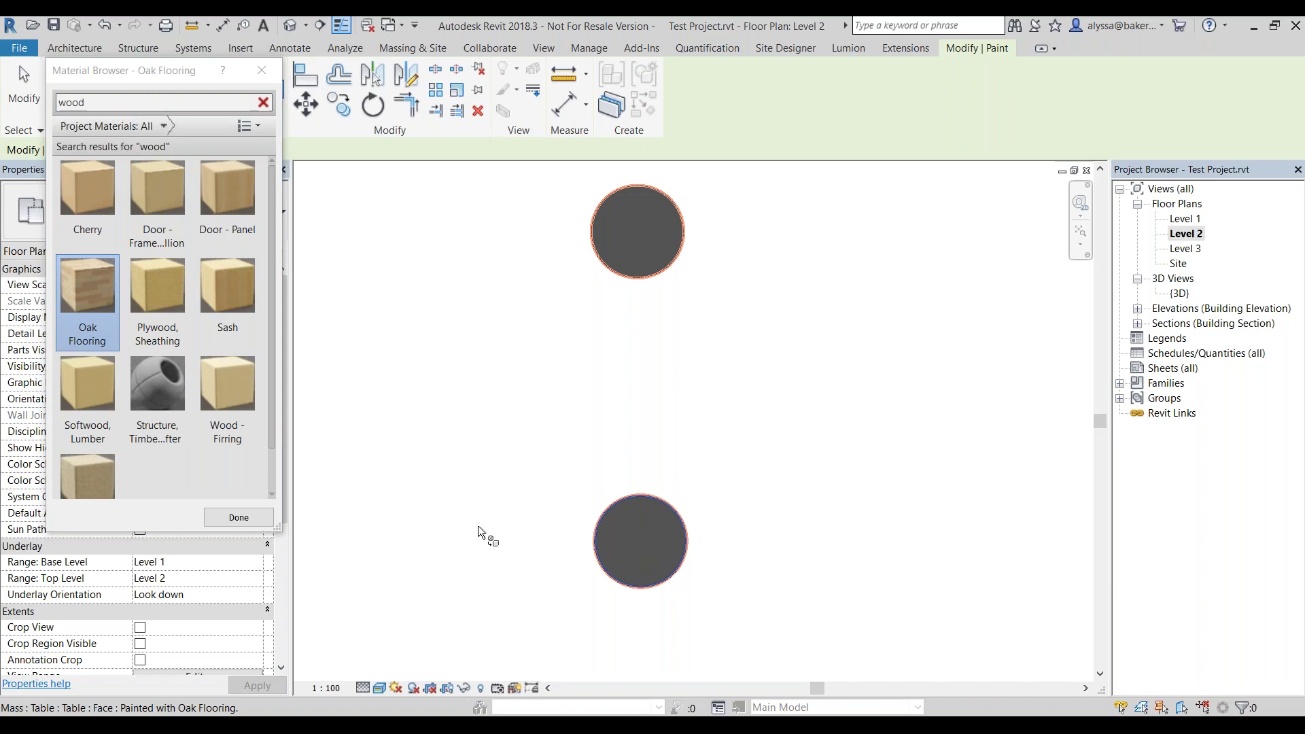
scroll(554, 581, "up", 5)
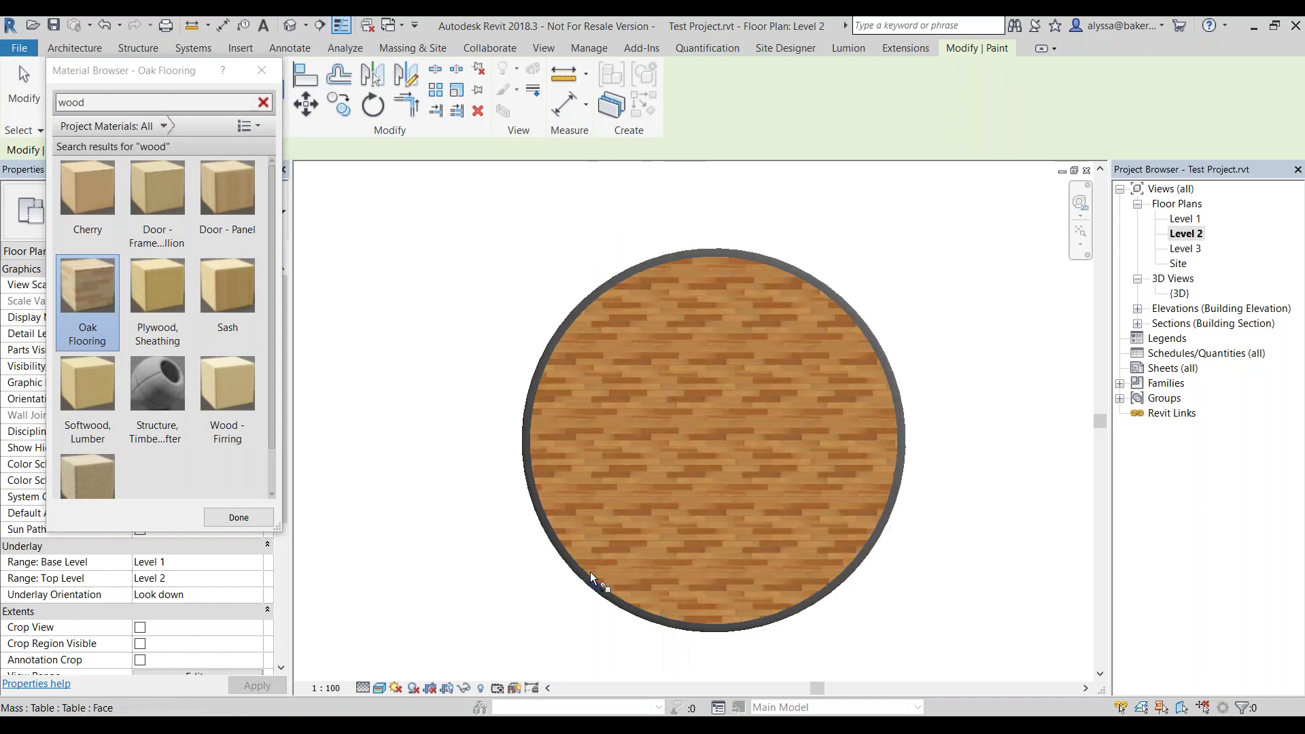
Check whether the imported DWG table offers a paintable face, compare it with the painted Table mass, and end painting.
scroll(590, 571, "down", 5)
middle_click_drag(632, 265, 630, 509)
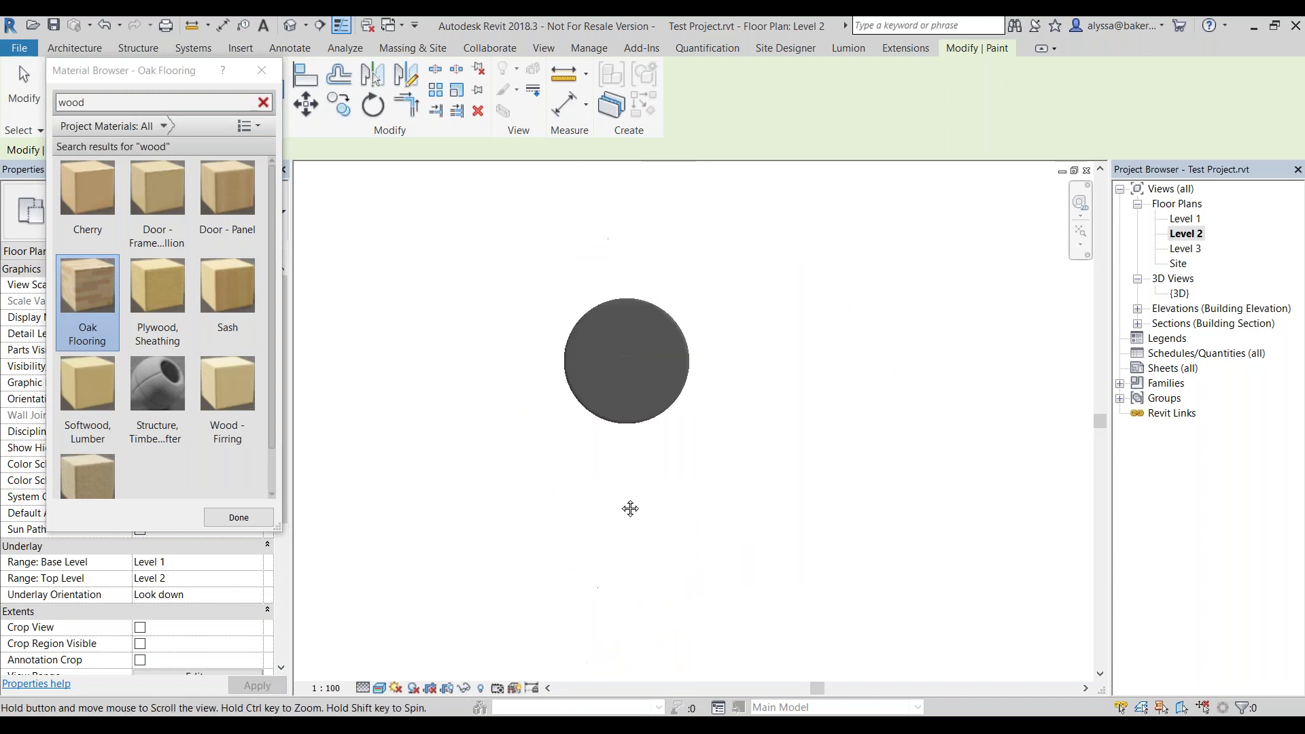
scroll(609, 446, "up", 2)
middle_click_drag(609, 446, 605, 510)
scroll(595, 435, "up", 1)
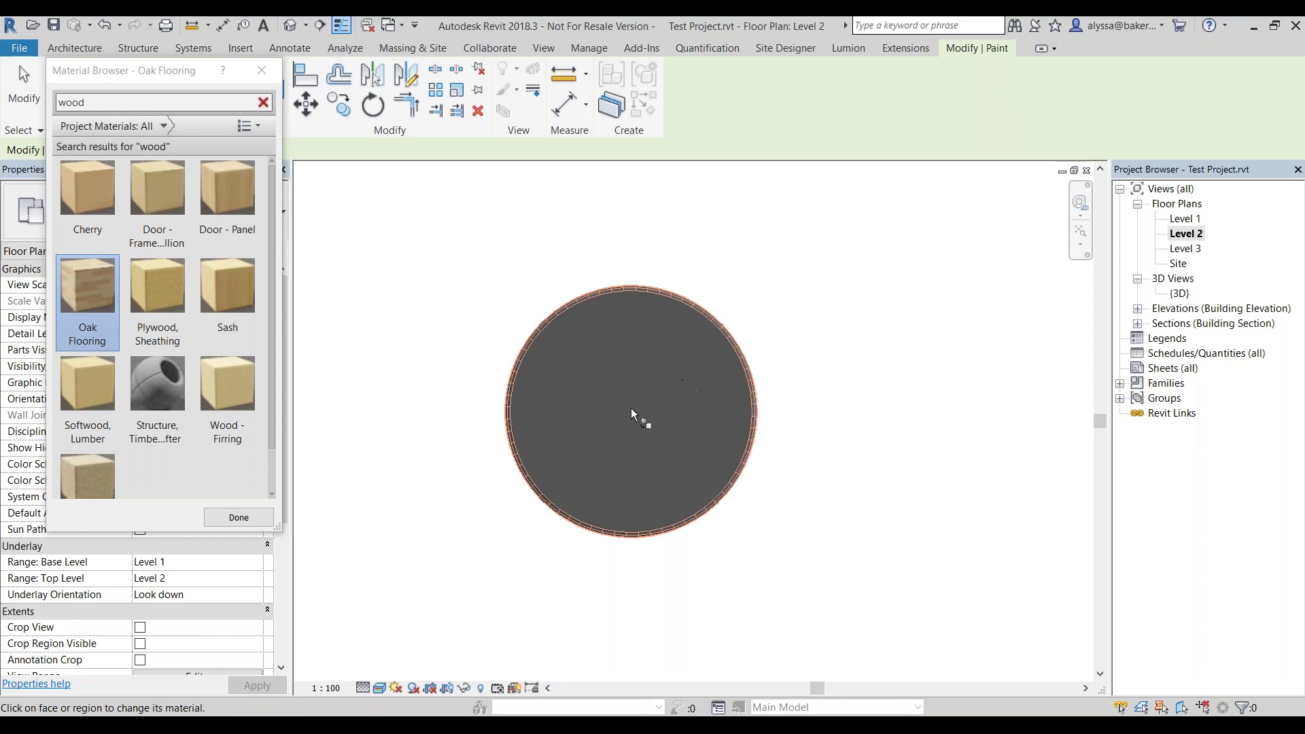
scroll(606, 326, "down", 6)
middle_click_drag(606, 598, 617, 329)
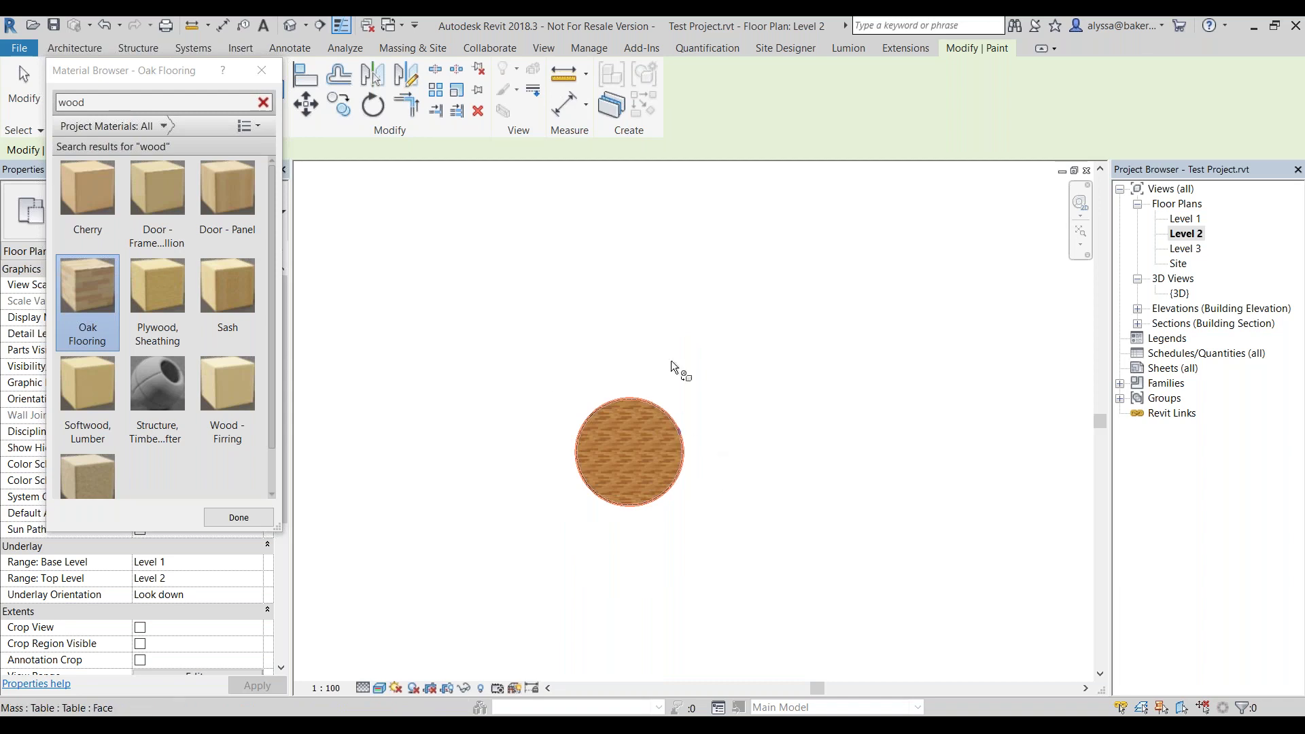
scroll(675, 290, "down", 2)
middle_click_drag(675, 291, 576, 409)
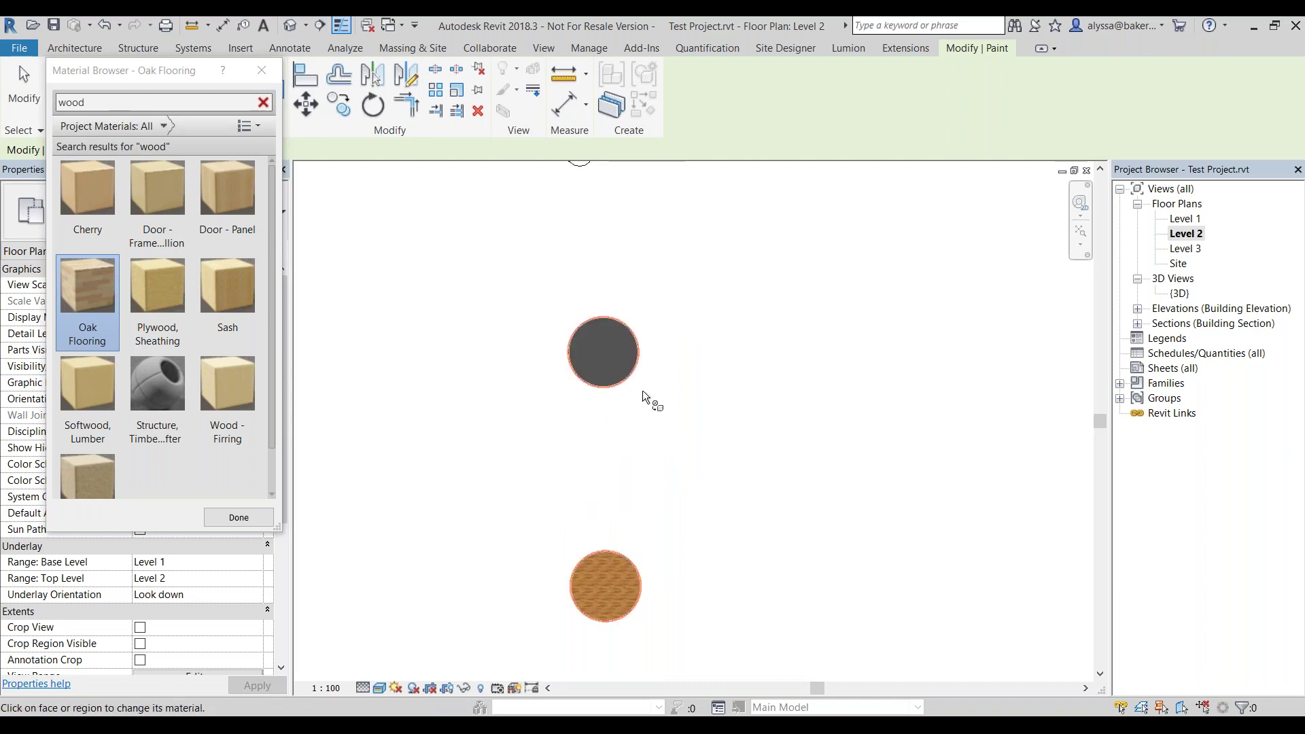
scroll(649, 406, "down", 1)
scroll(621, 562, "up", 5)
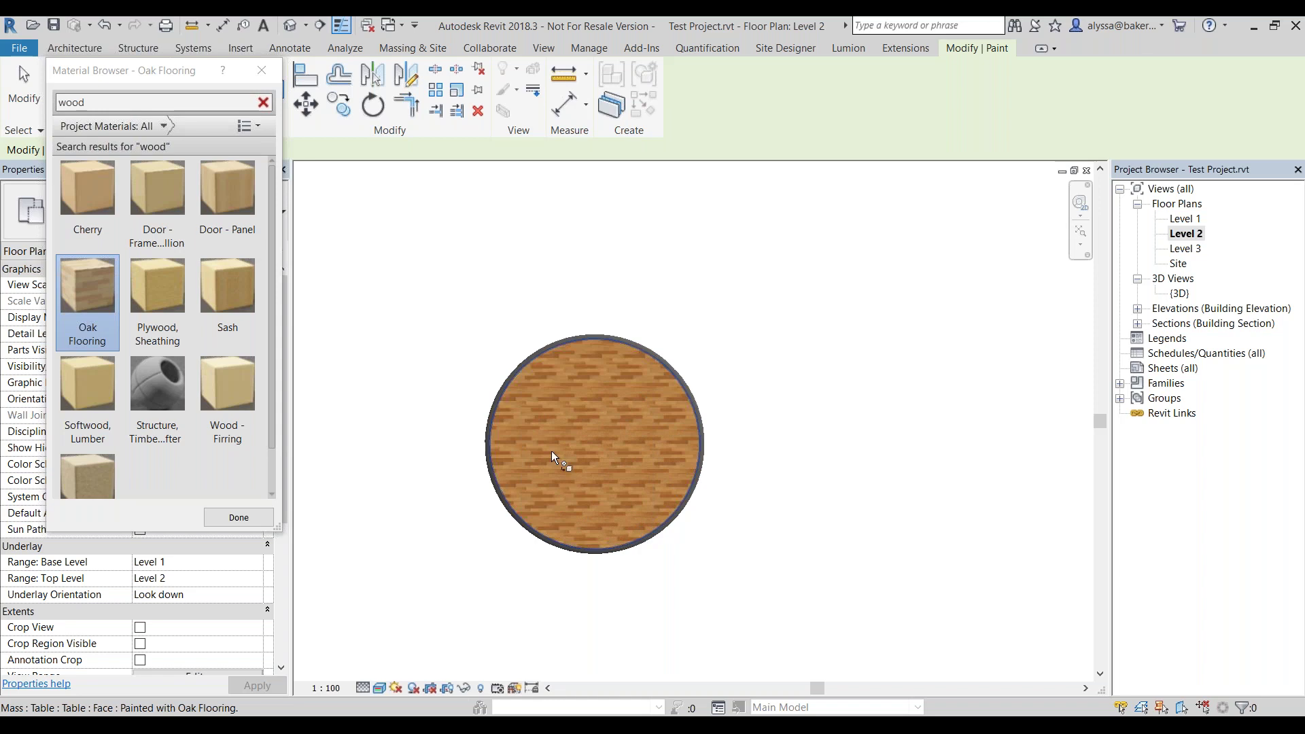
scroll(508, 398, "up", 2)
scroll(511, 394, "up", 2)
scroll(515, 389, "down", 4)
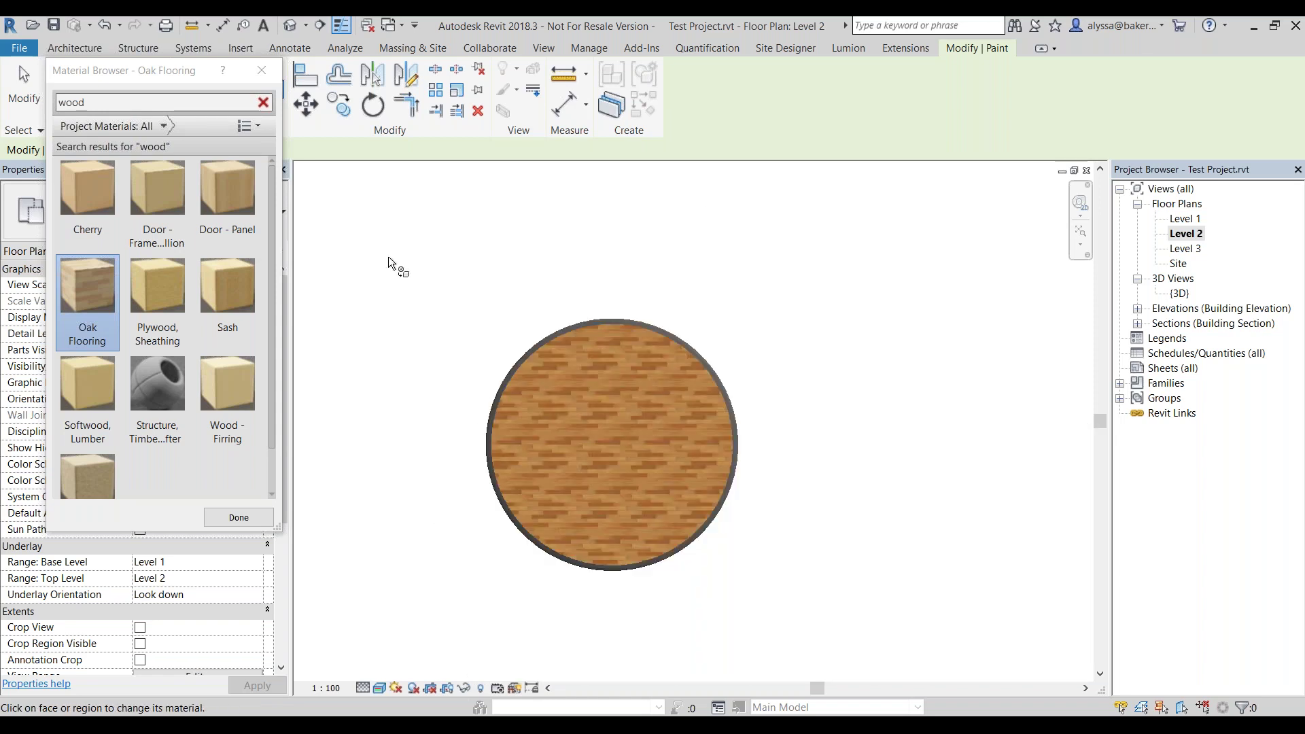
left_click(262, 71)
Look over the whole building in the default 3D view and open the Level 1 floor plan.
double_click(1180, 292)
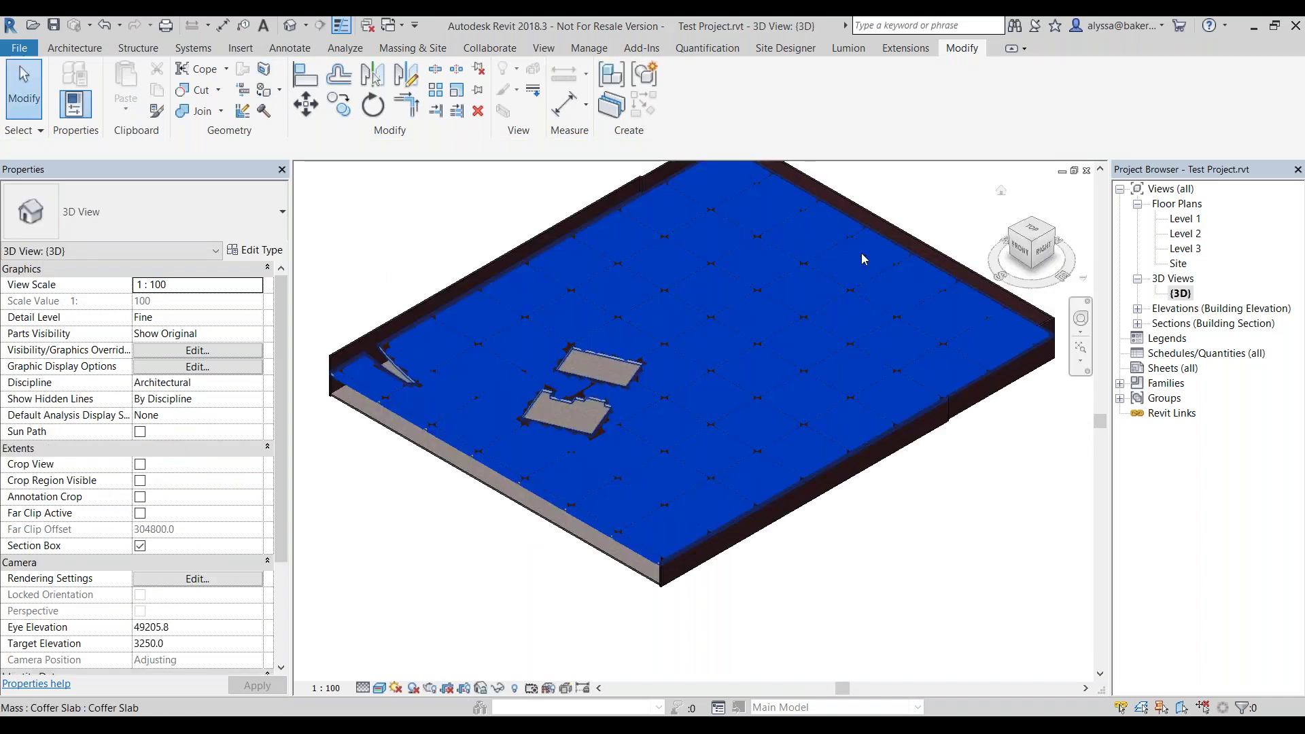
scroll(862, 258, "down", 4)
left_click(836, 292)
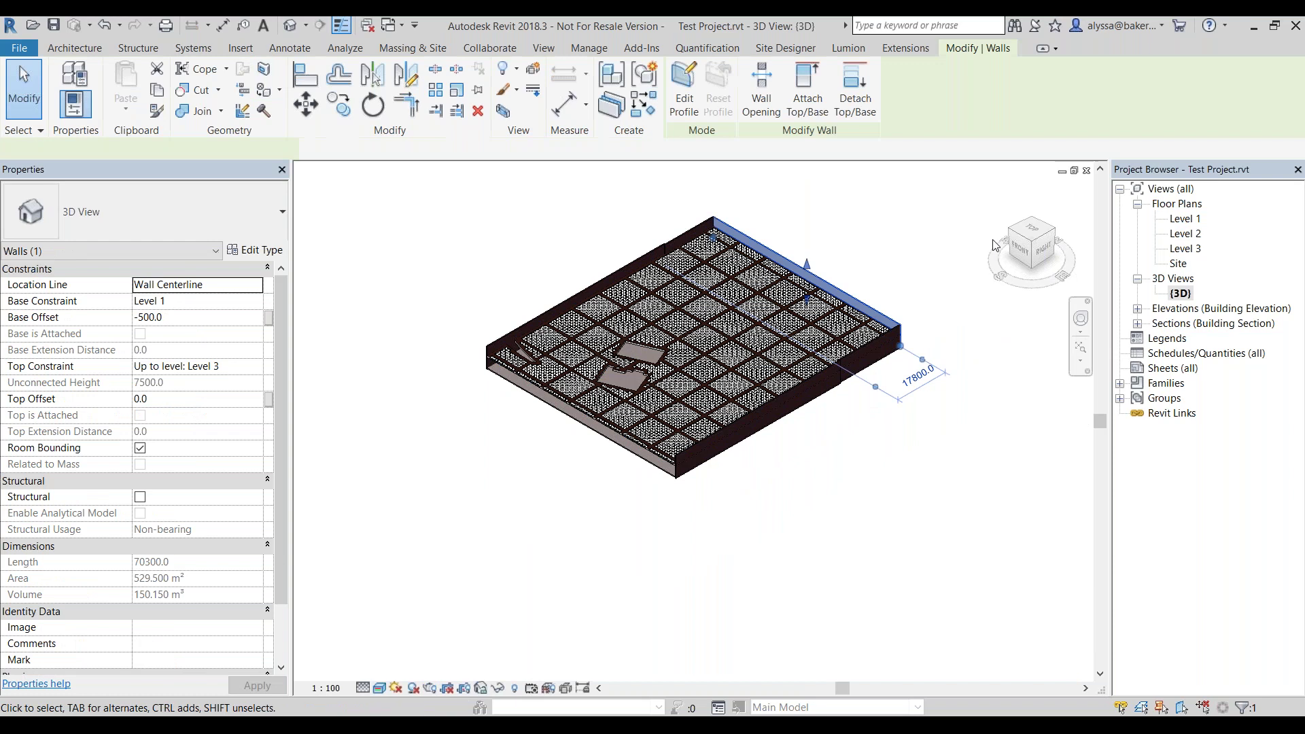
left_click(1191, 221)
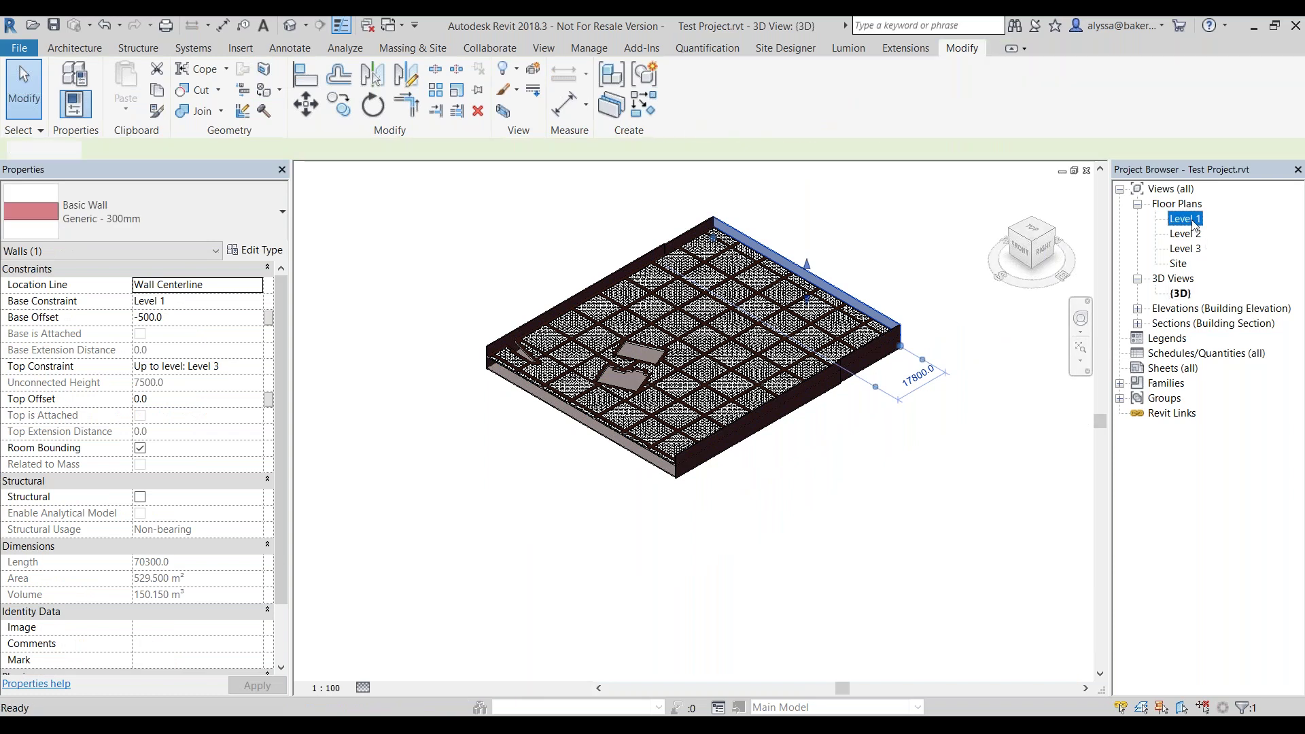
double_click(1190, 220)
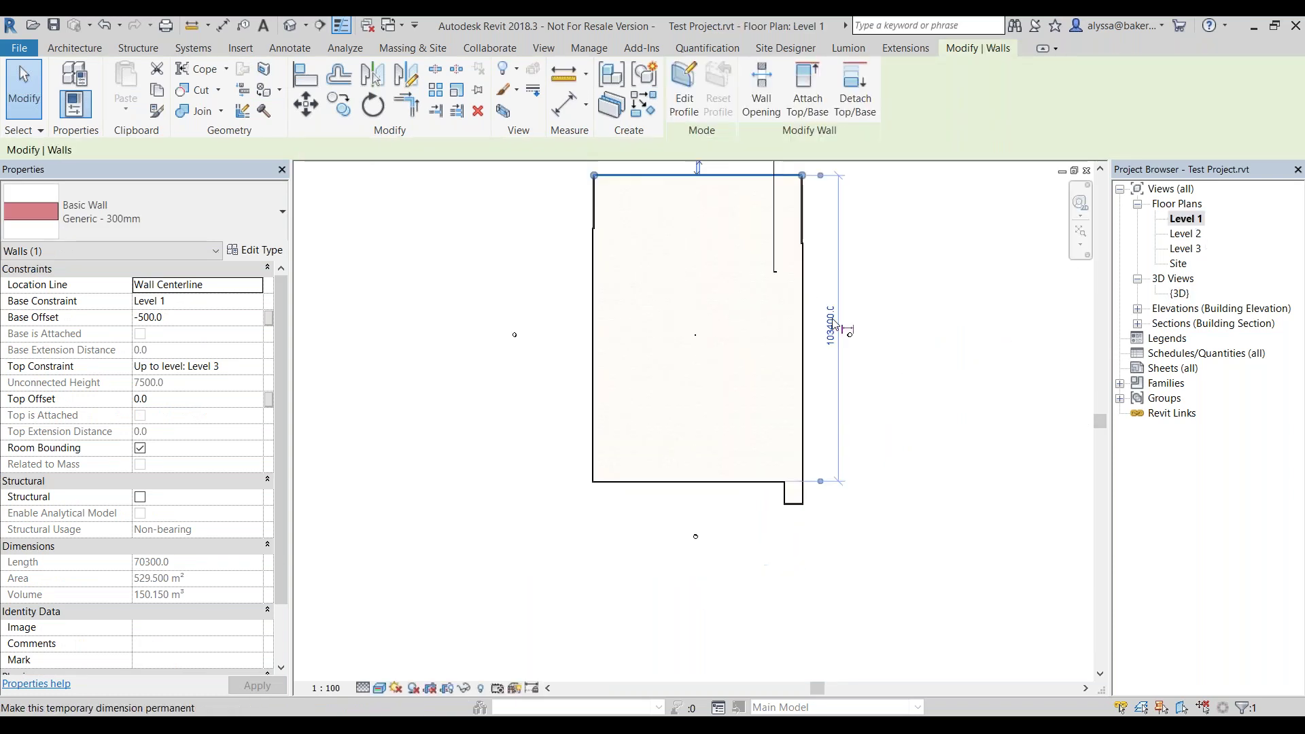
Select the painted Table mass in the Level 2 floor plan and look for it in the 3D view.
double_click(1184, 234)
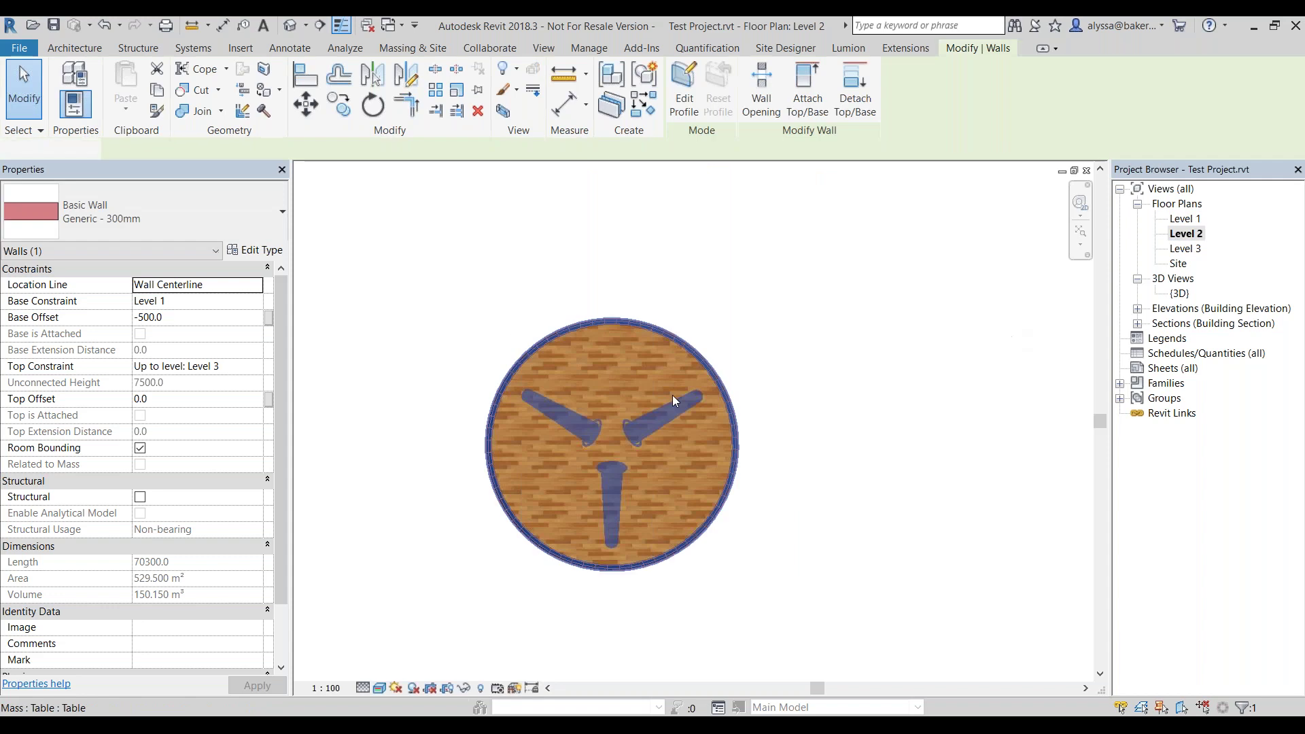
left_click(671, 395)
key("ctrl+Tab")
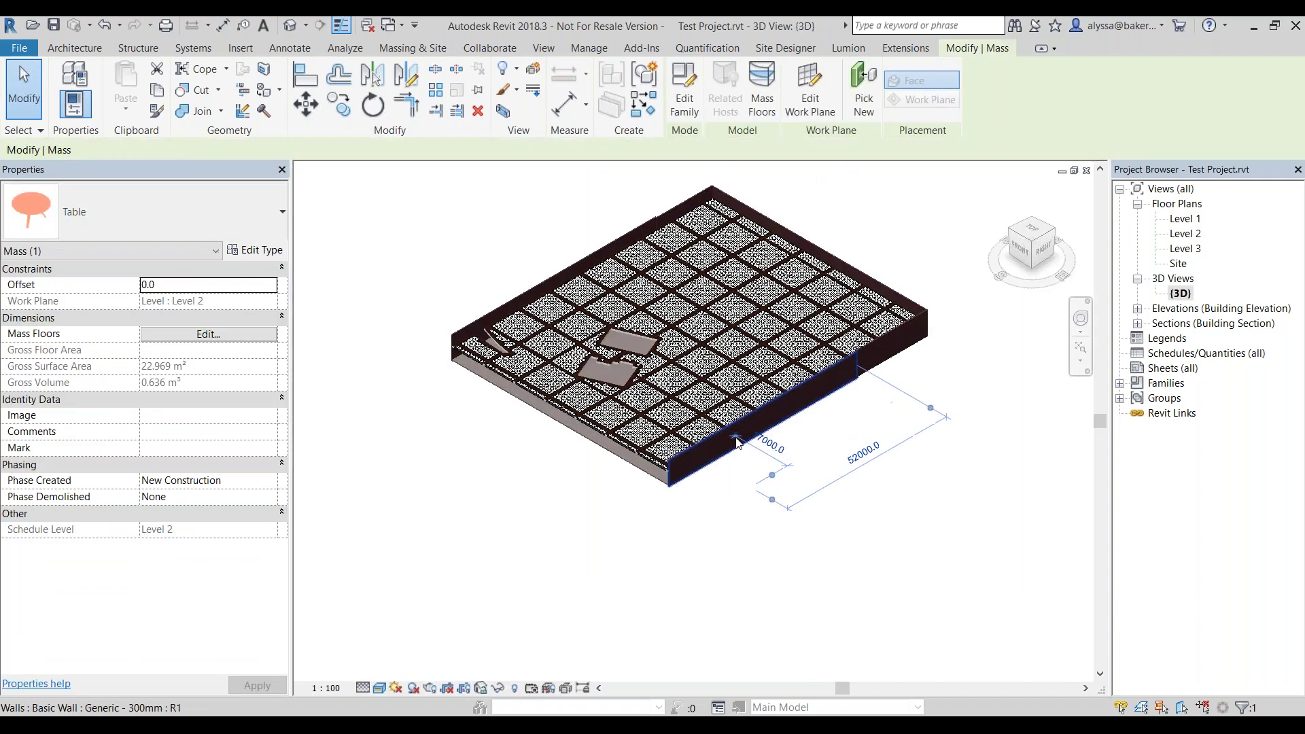
scroll(746, 448, "up", 5)
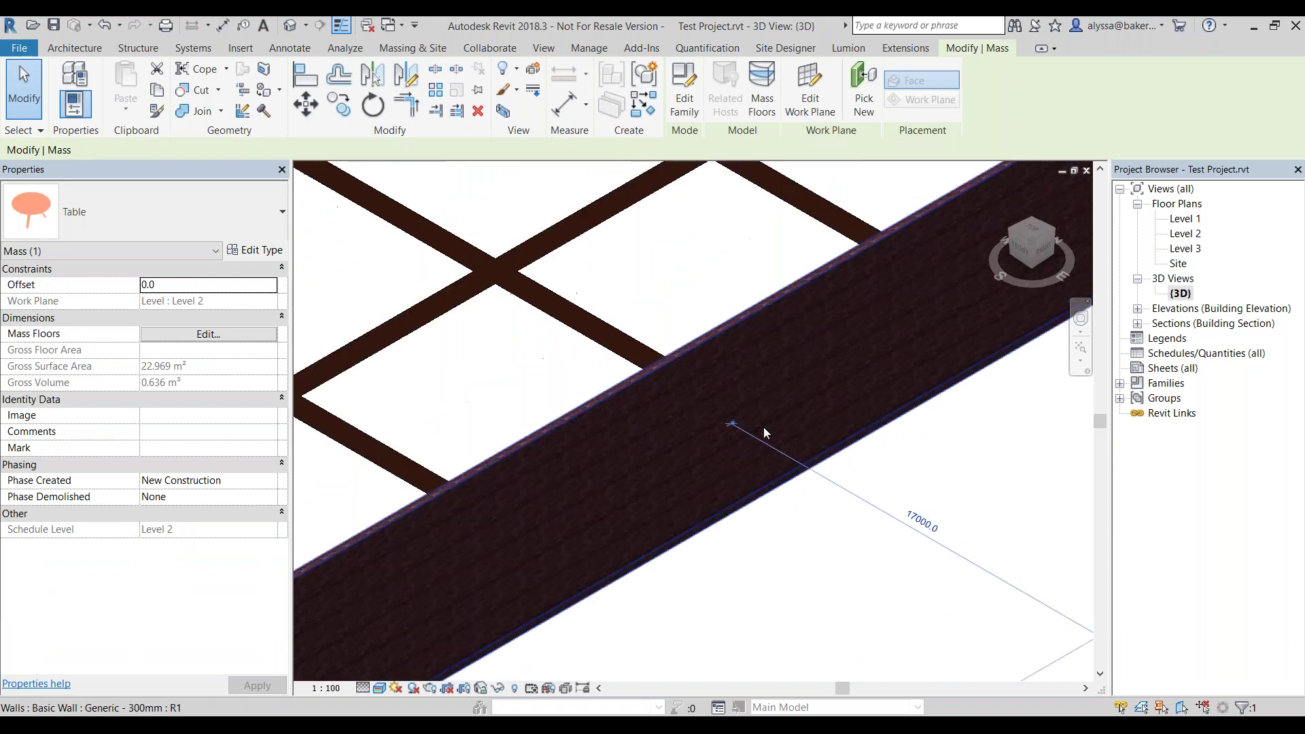
scroll(764, 422, "down", 4)
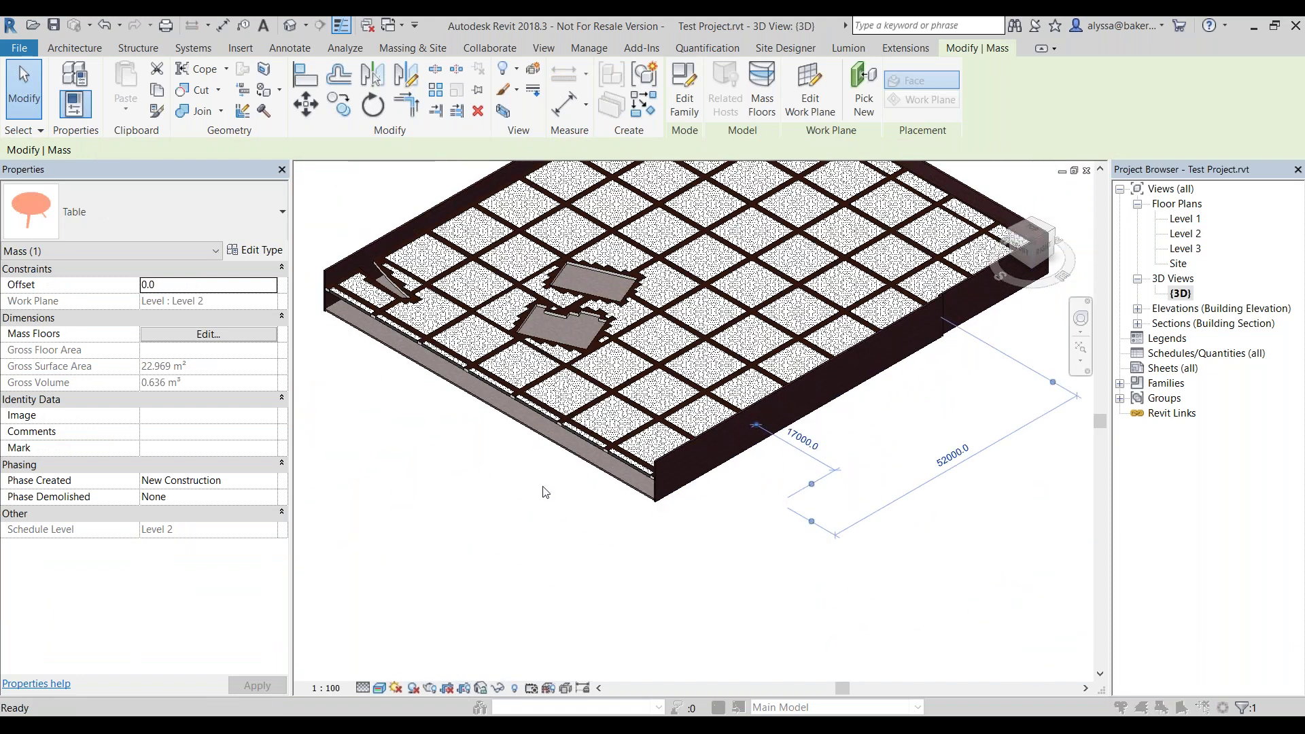
Review the model category visibility in the 3D view's Visibility/Graphic Overrides without changing it, and examine the Coffer Slab mass covering the building.
key("v")
key("g")
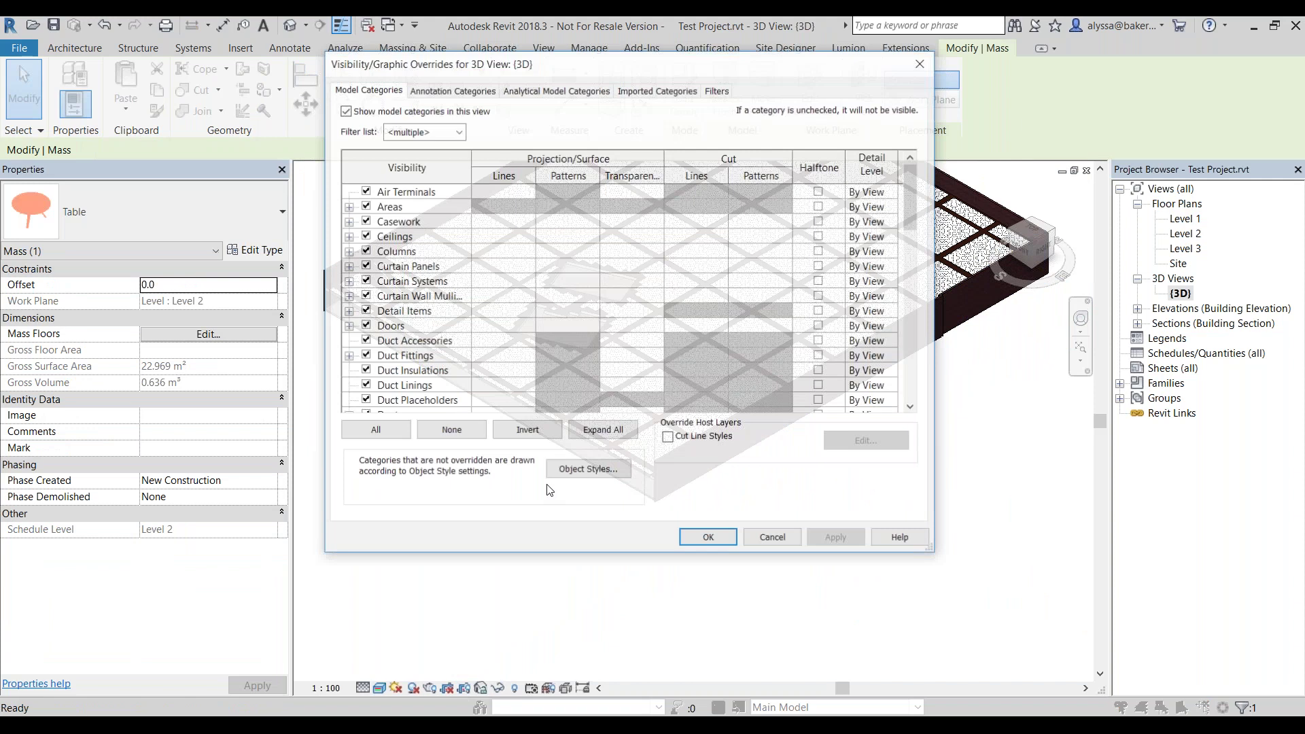
scroll(373, 331, "down", 6)
left_click(788, 538)
left_click(797, 527)
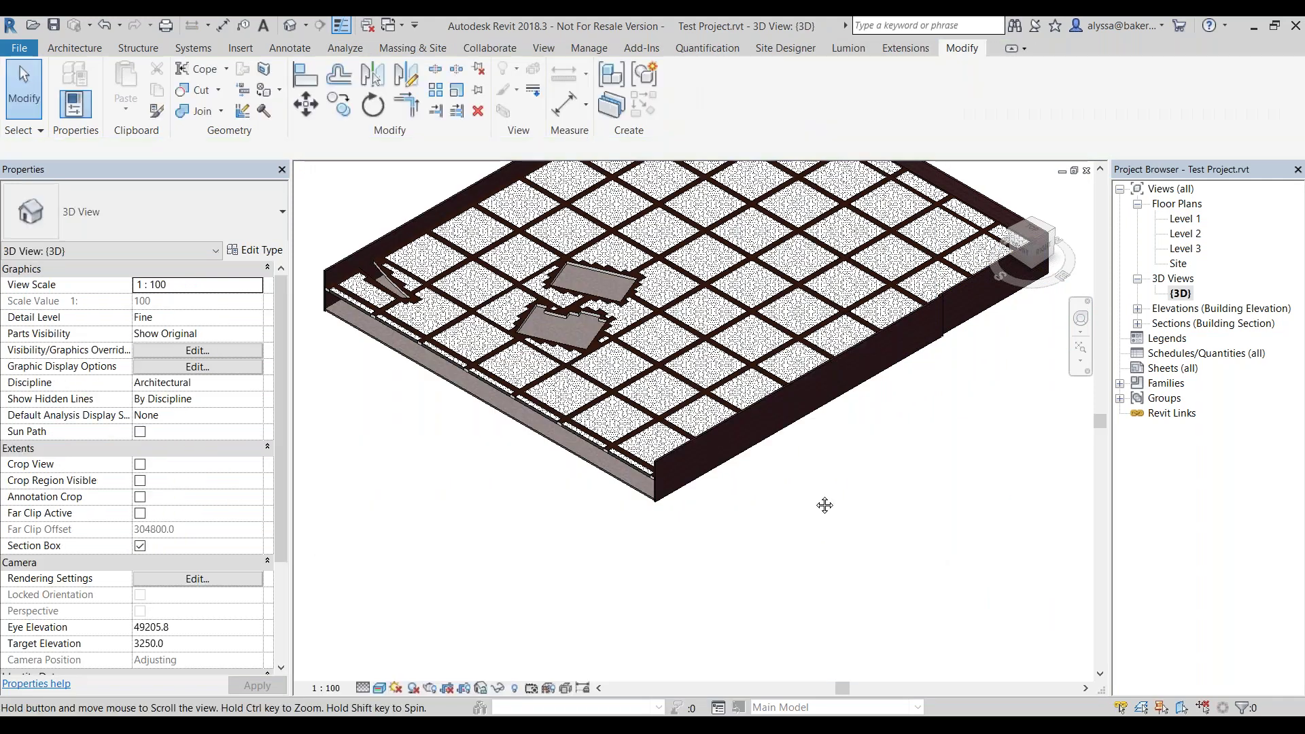
middle_click_drag(824, 505, 821, 683)
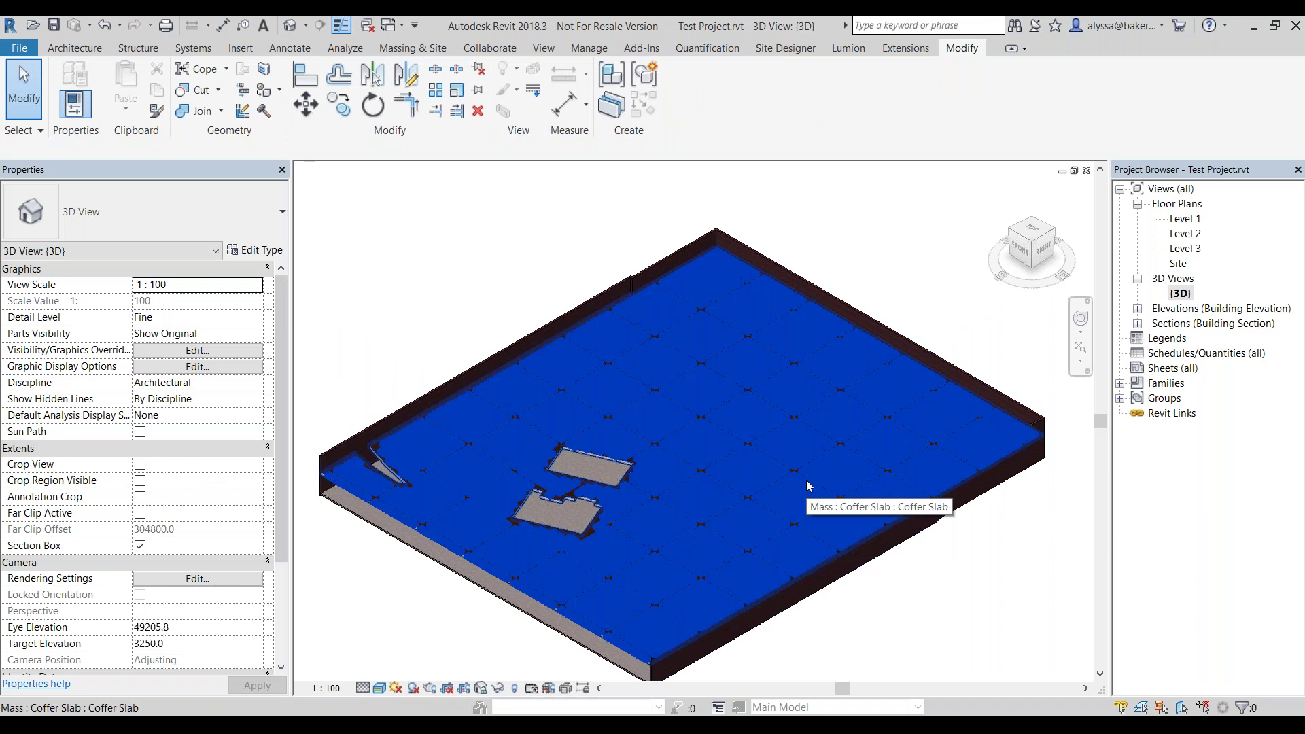
middle_click_drag(809, 485, 794, 429)
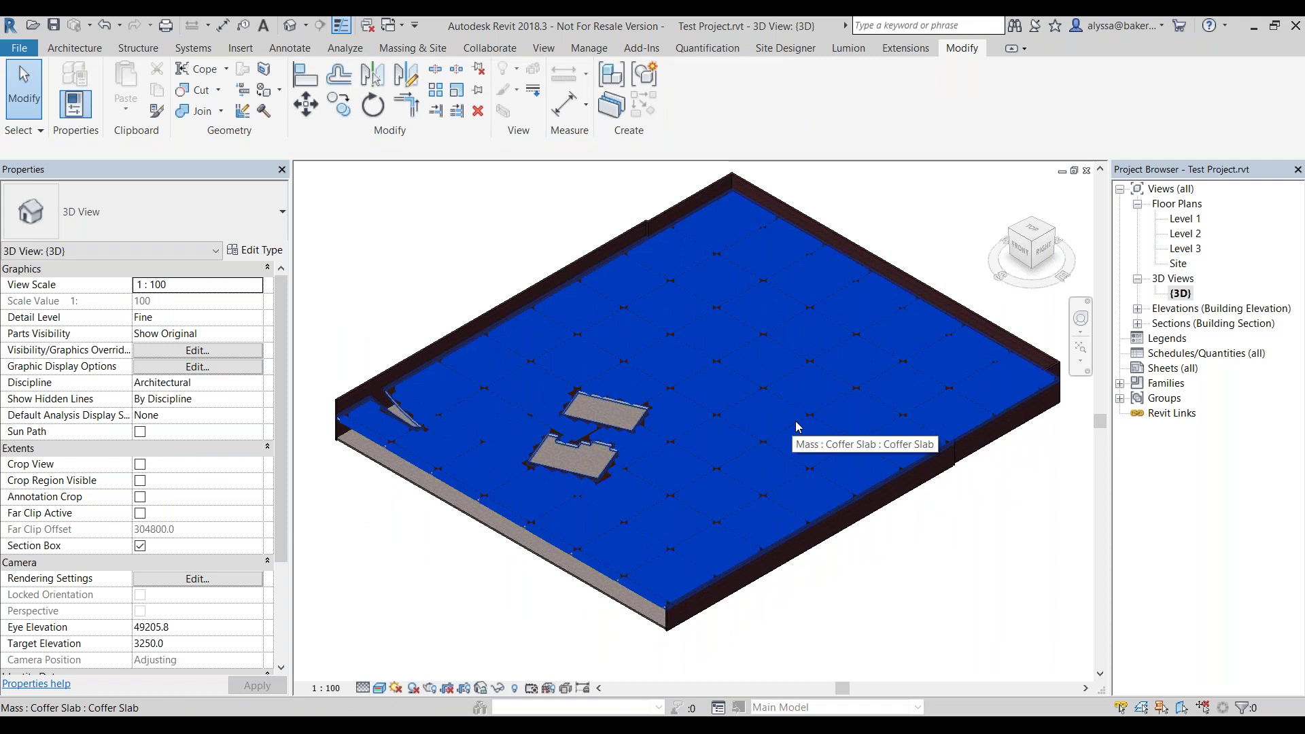